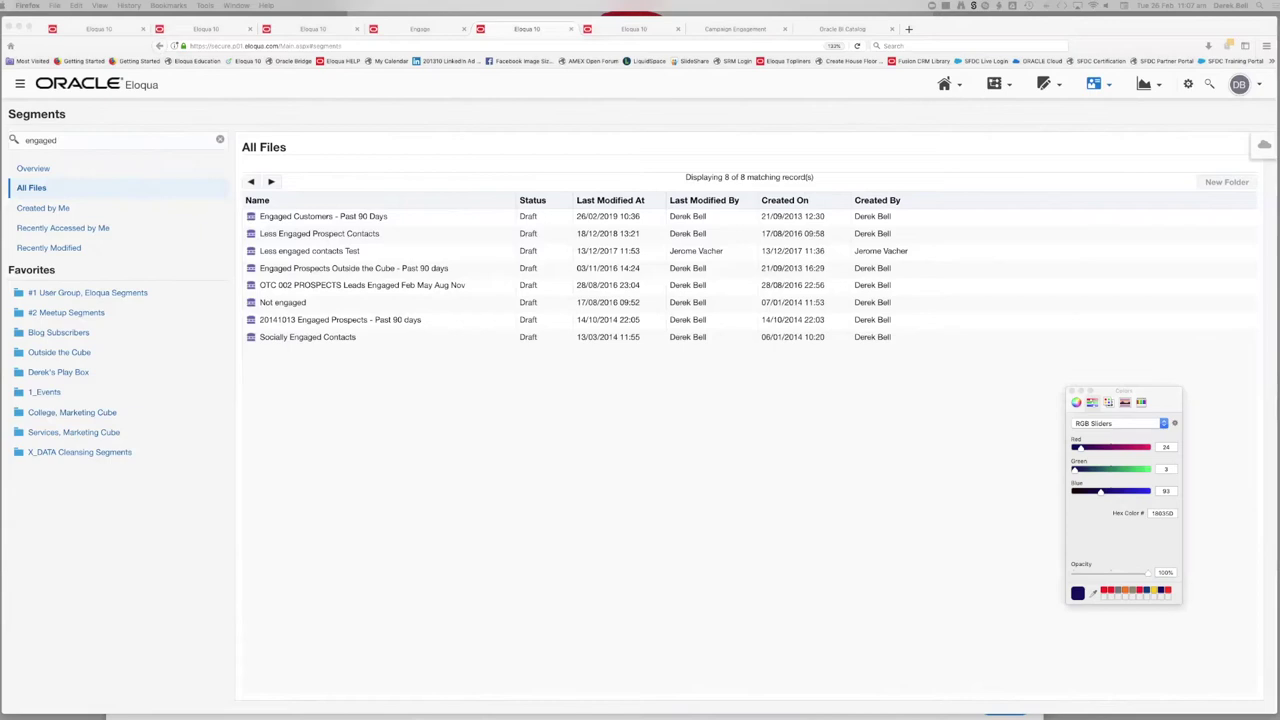
- Examine the charts and the profile-by-engagement matrix for the 2019 Customer Engagement model on the Lead Score Performance dashboard
click(634, 29)
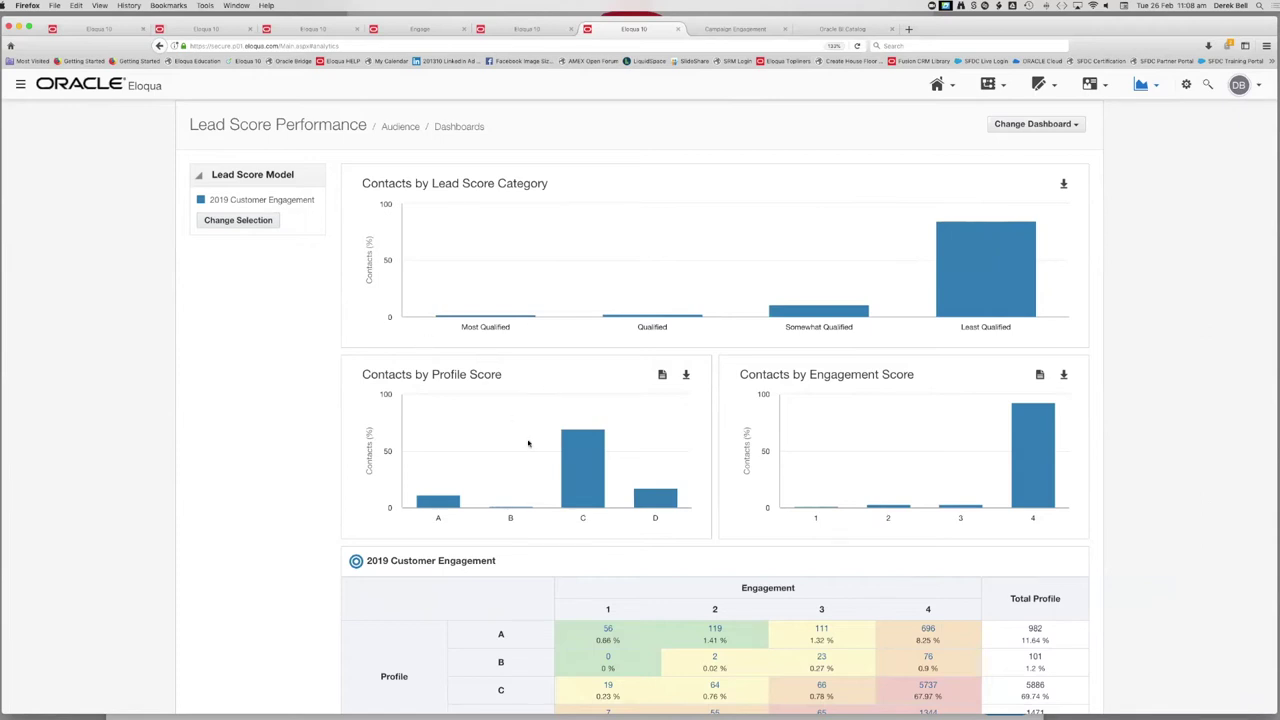
scroll(560, 437, down, 2)
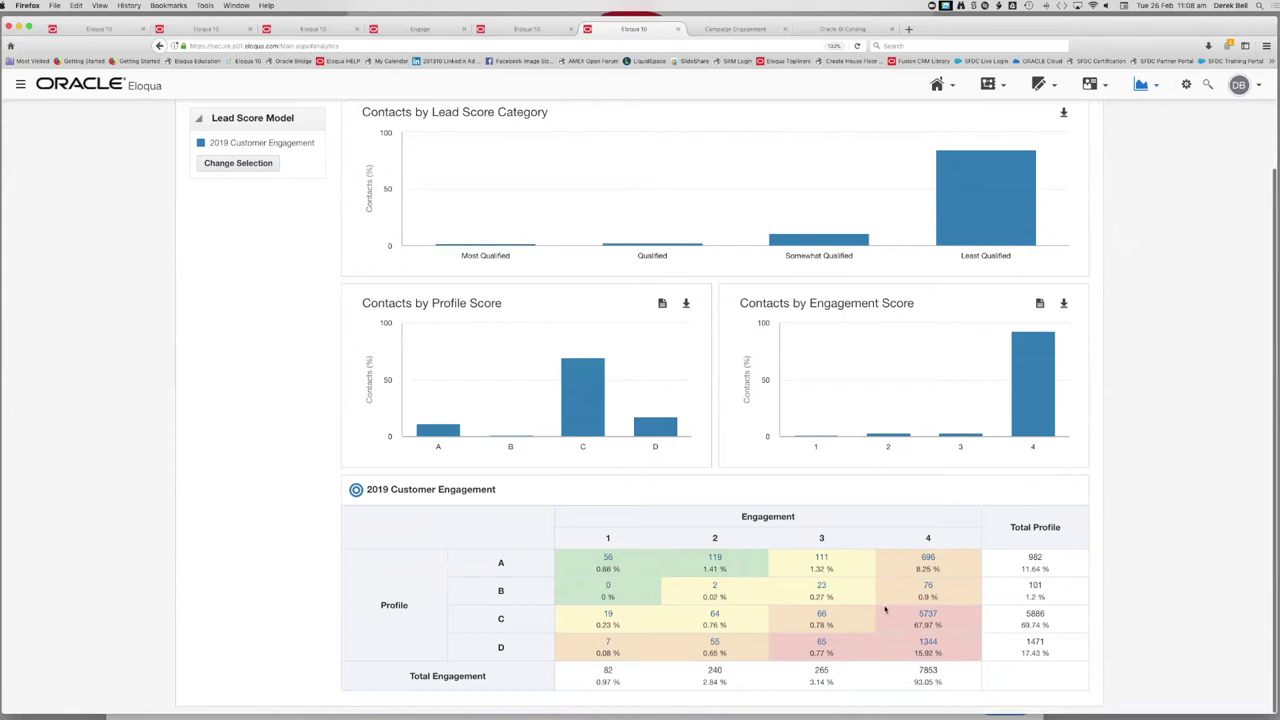
scroll(700, 460, up, 2)
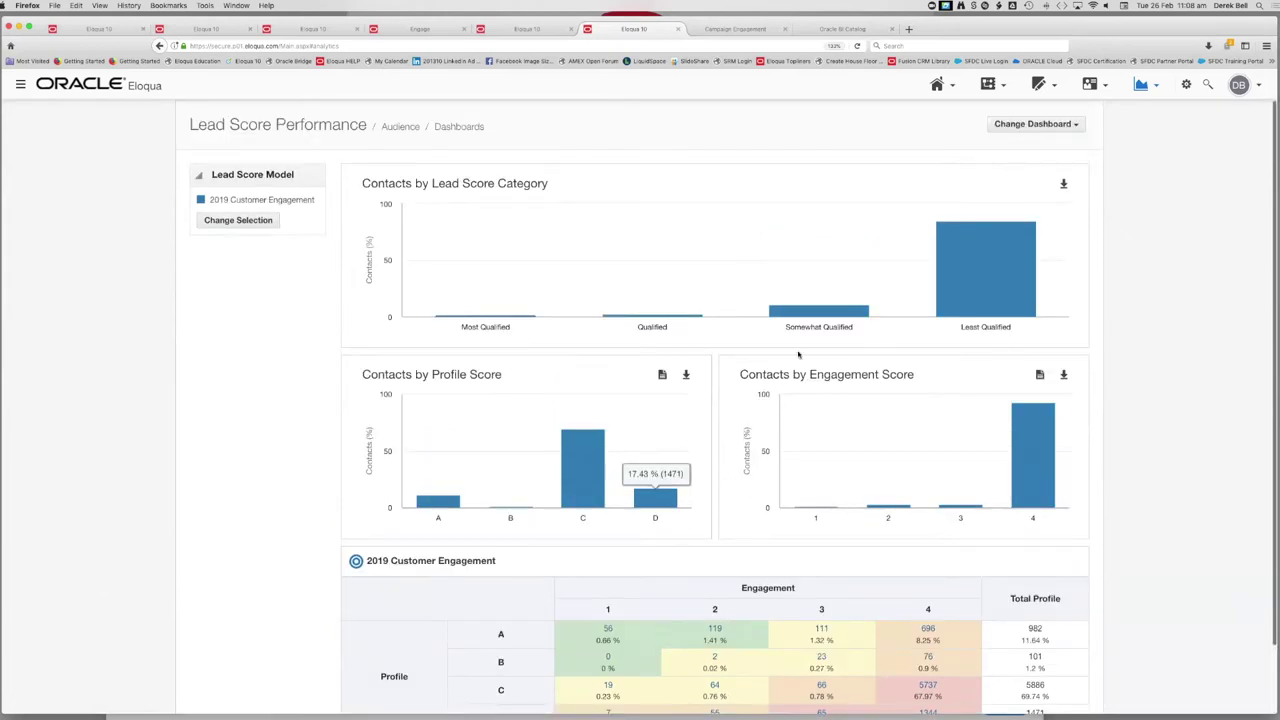
- Open the "Engaged Customers - Past 90 Days" segment from the list of segments matching "engaged"
click(538, 30)
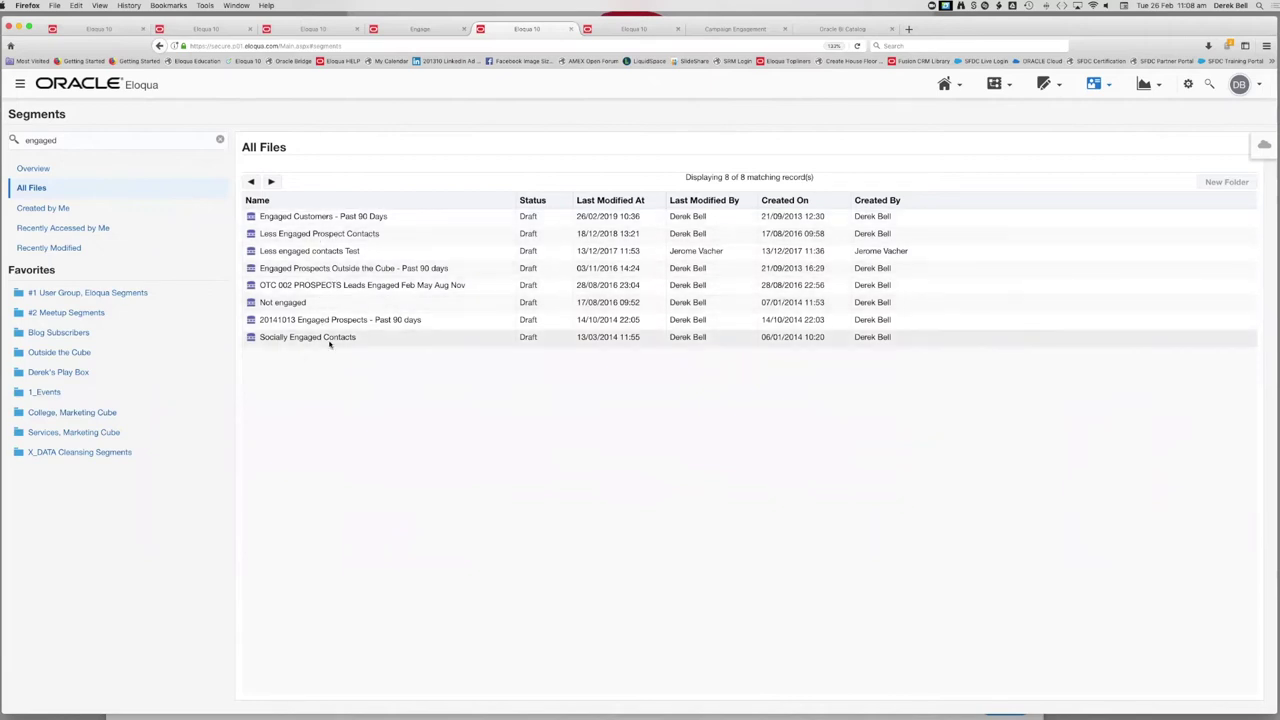
click(308, 219)
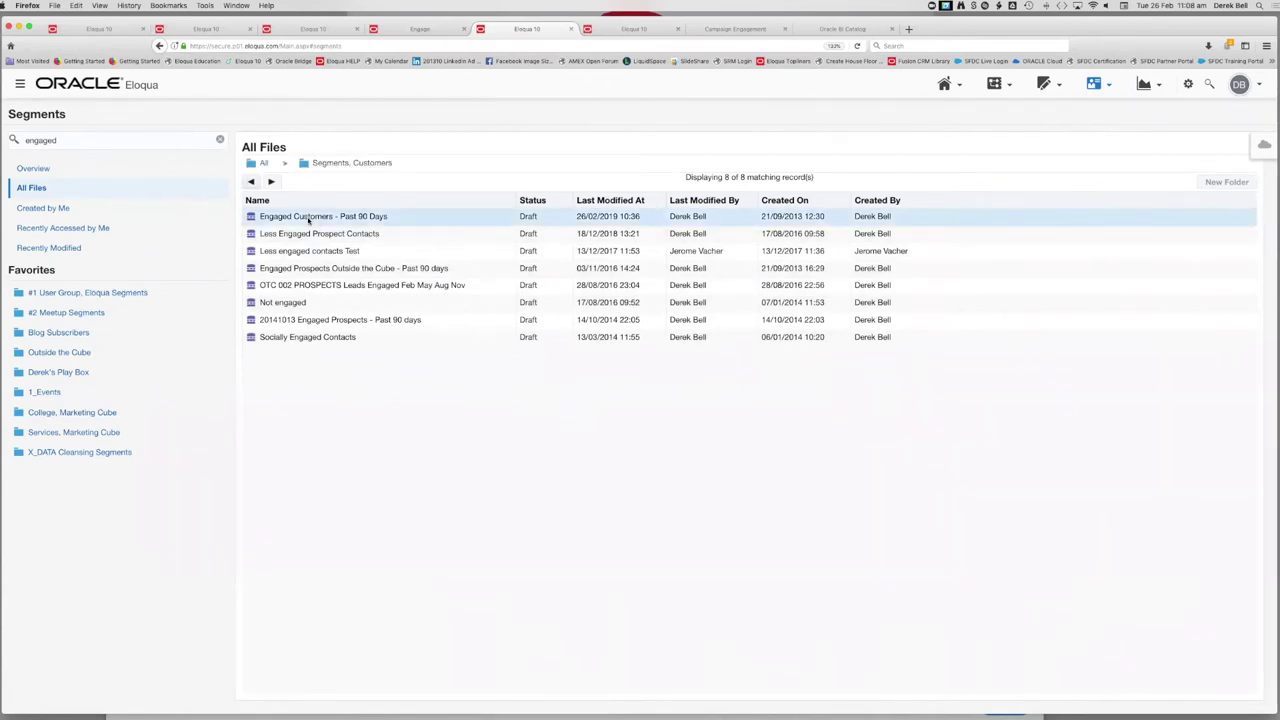
double_click(308, 219)
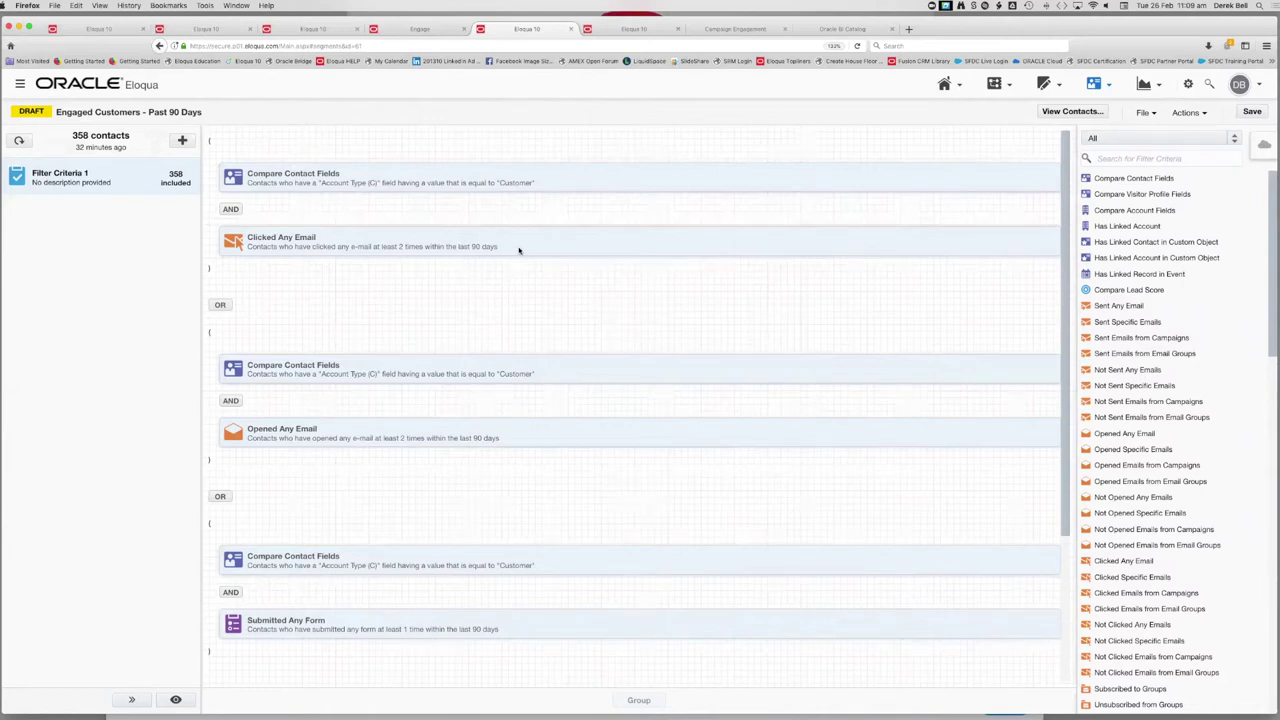
- Review the segment's account type, email click, email open, form and website visit criteria, and check its unique contact total
click(577, 182)
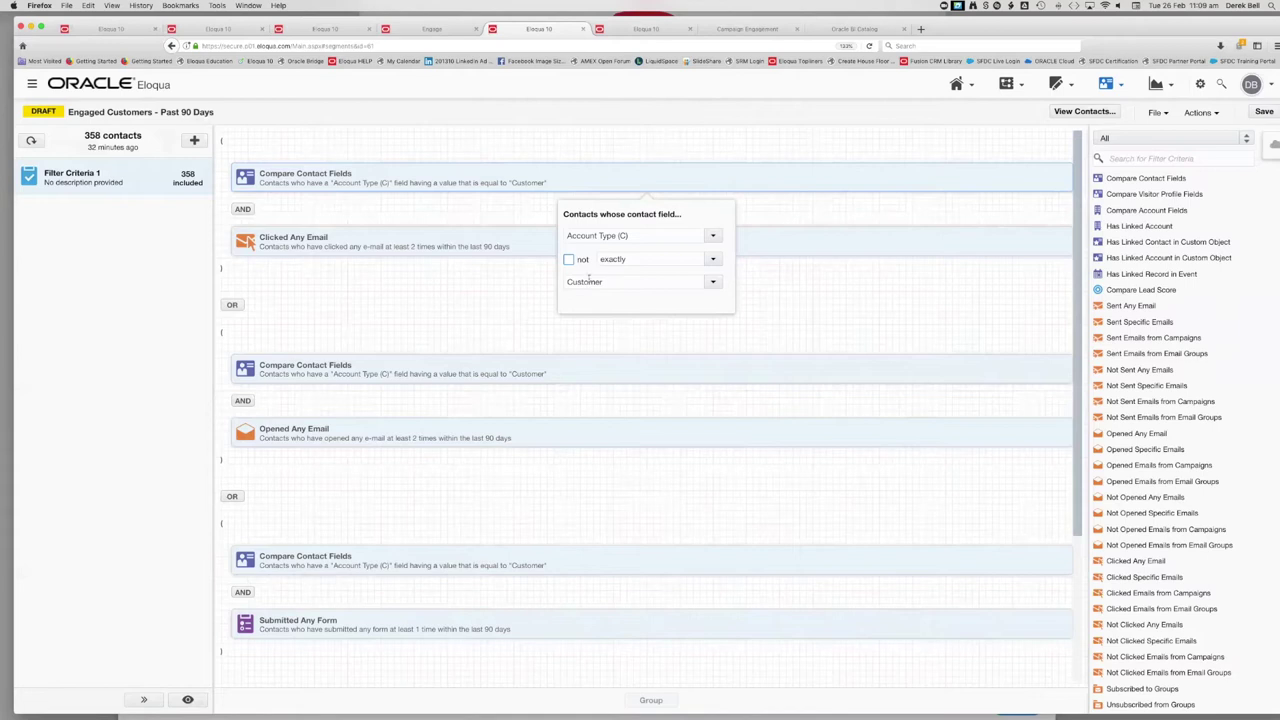
click(542, 287)
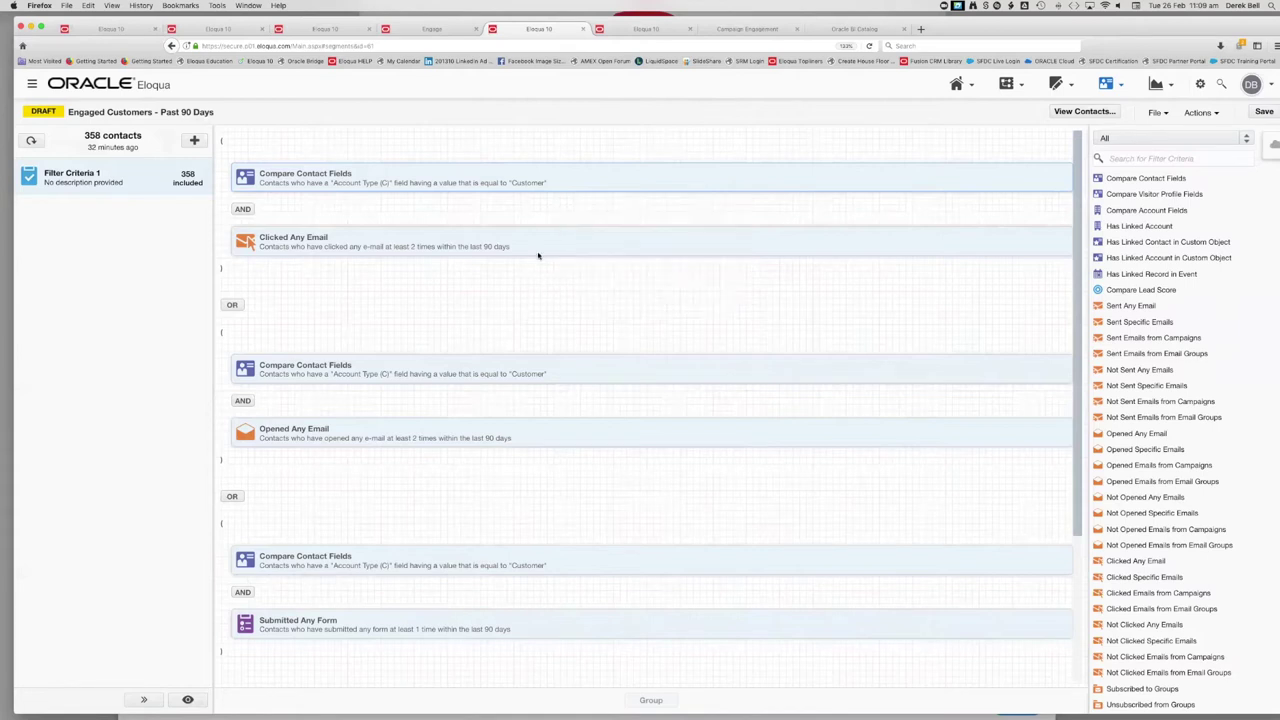
click(514, 243)
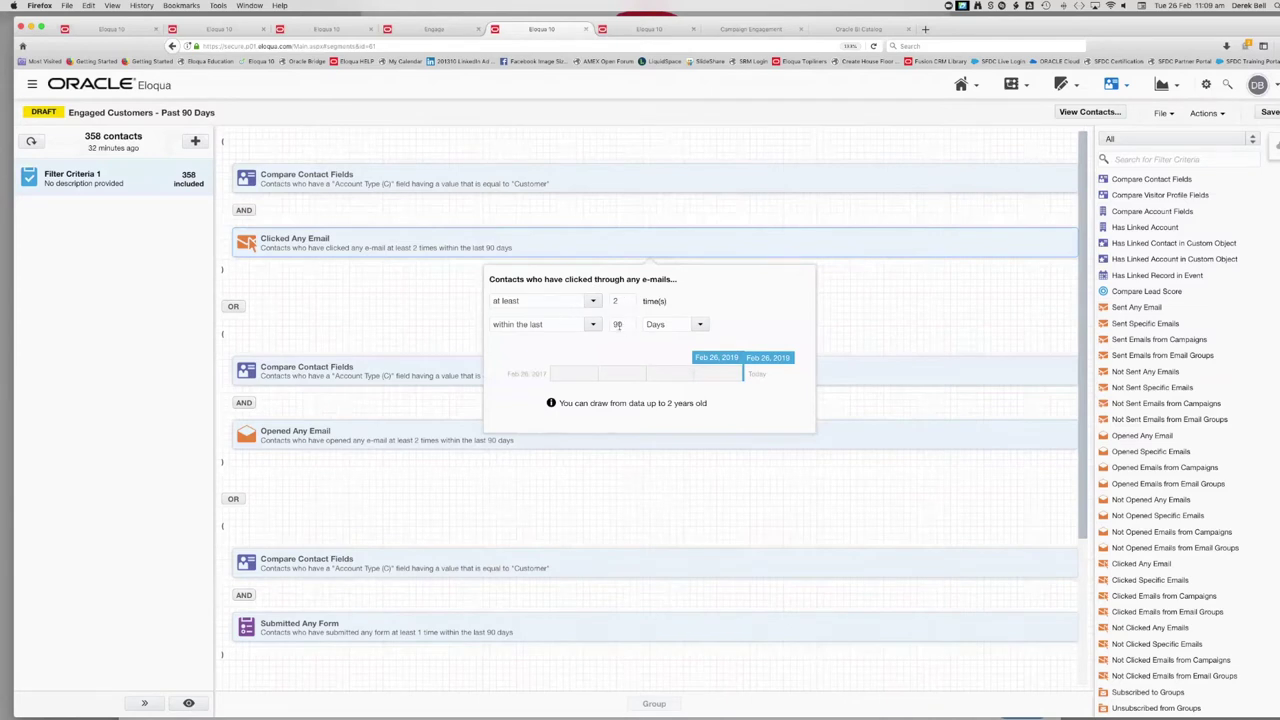
click(460, 298)
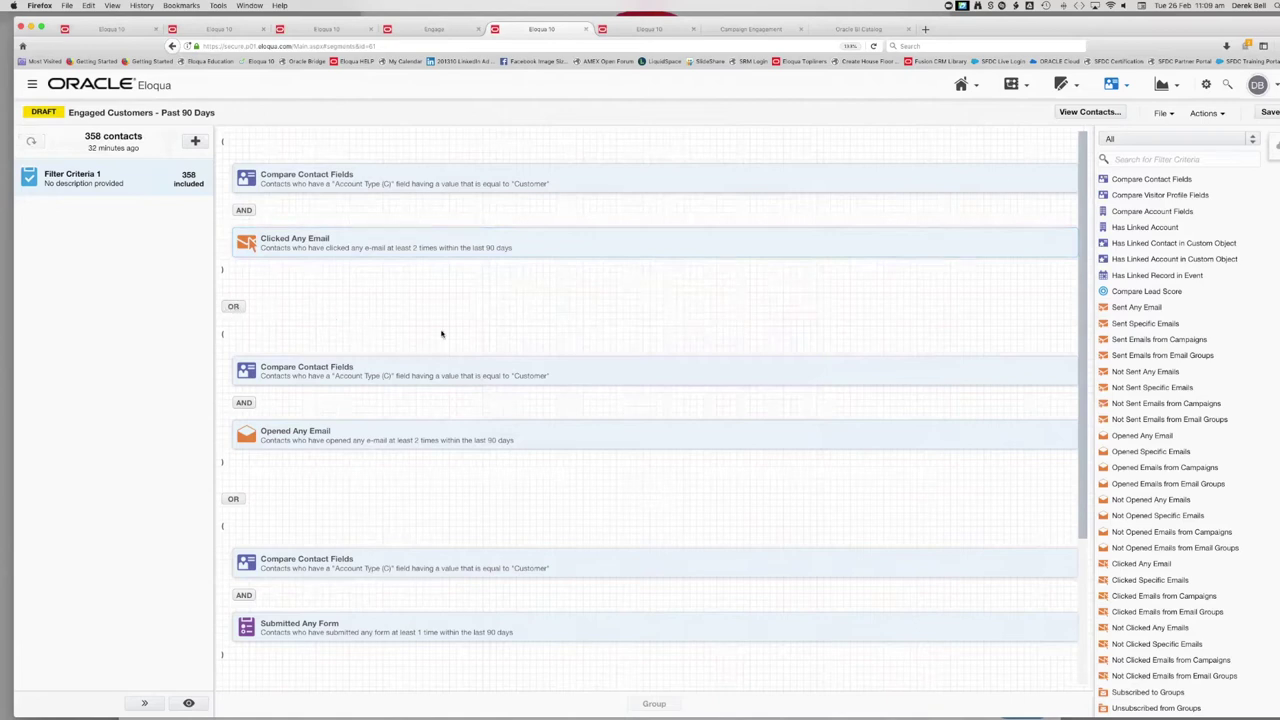
scroll(443, 335, down, 1)
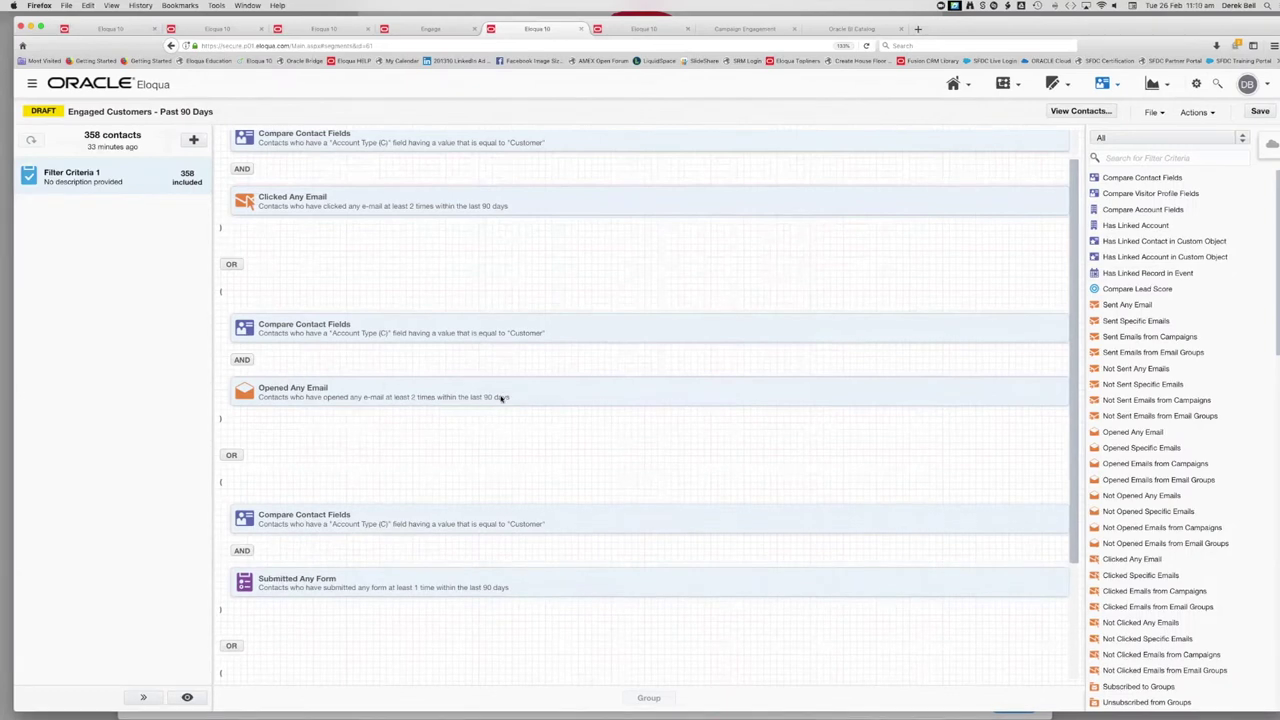
scroll(500, 483, down, 2)
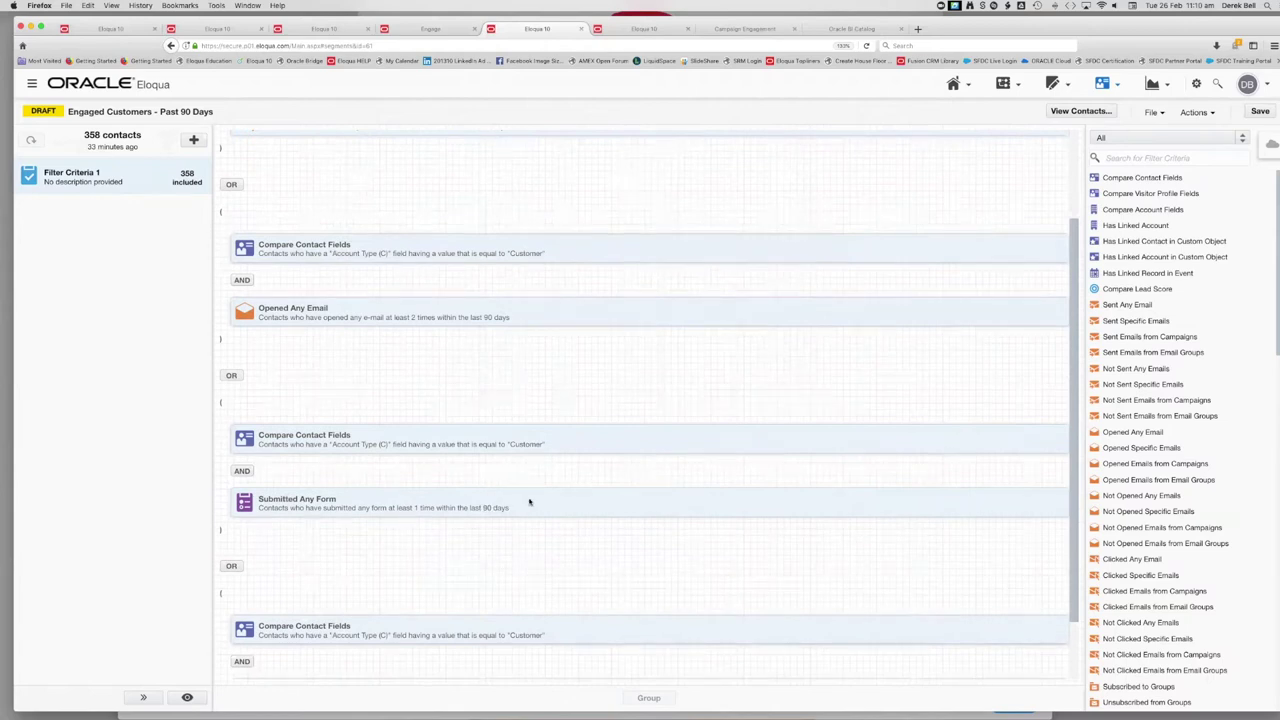
scroll(530, 502, down, 2)
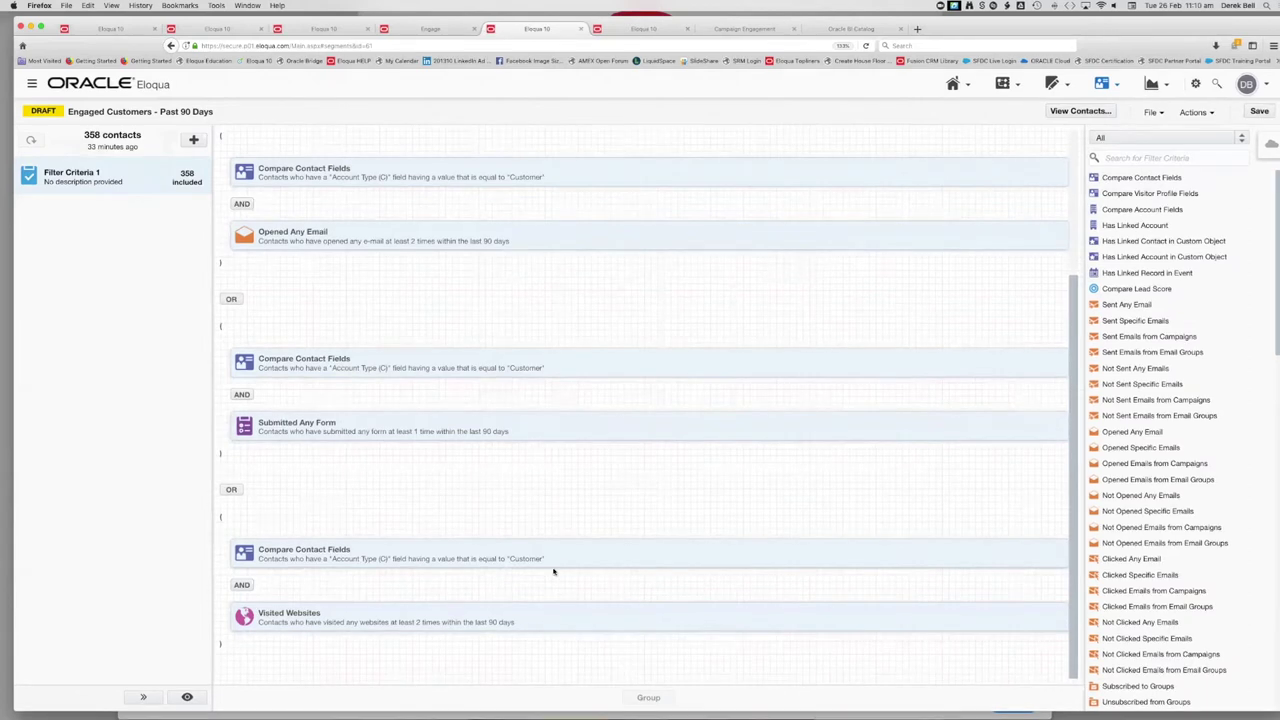
scroll(553, 571, up, 2)
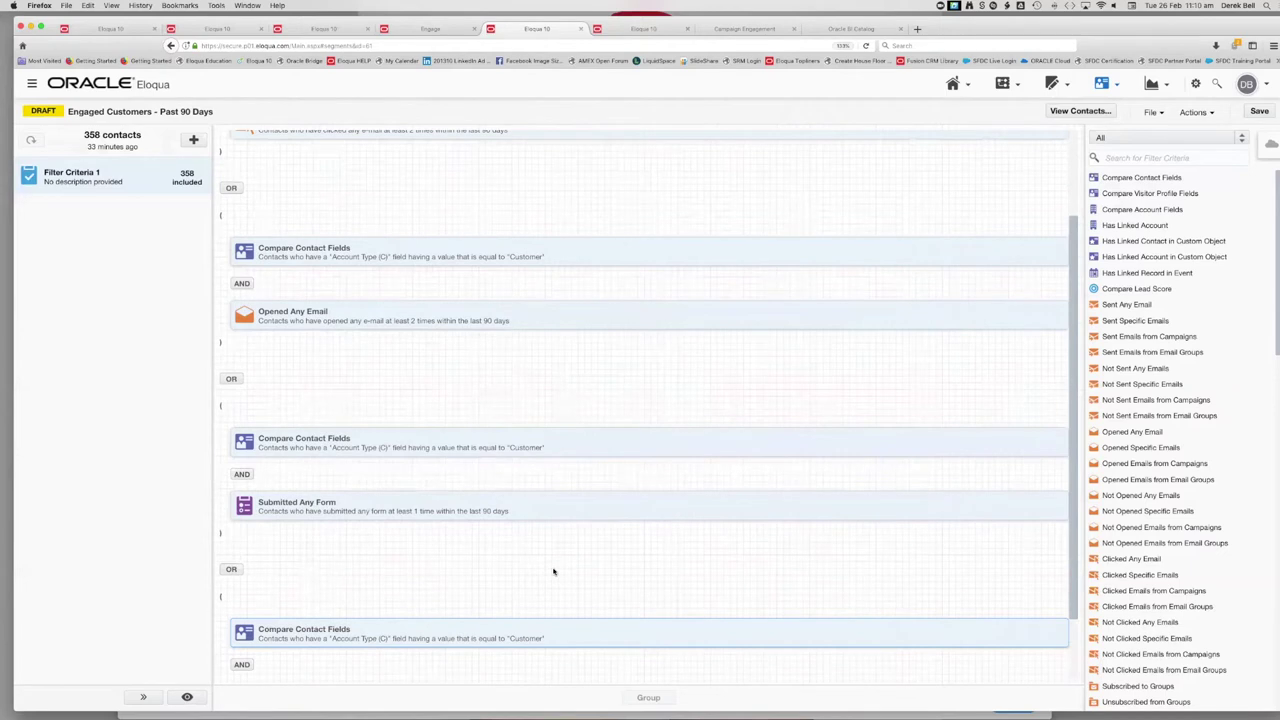
scroll(553, 571, up, 2)
scroll(489, 397, up, 1)
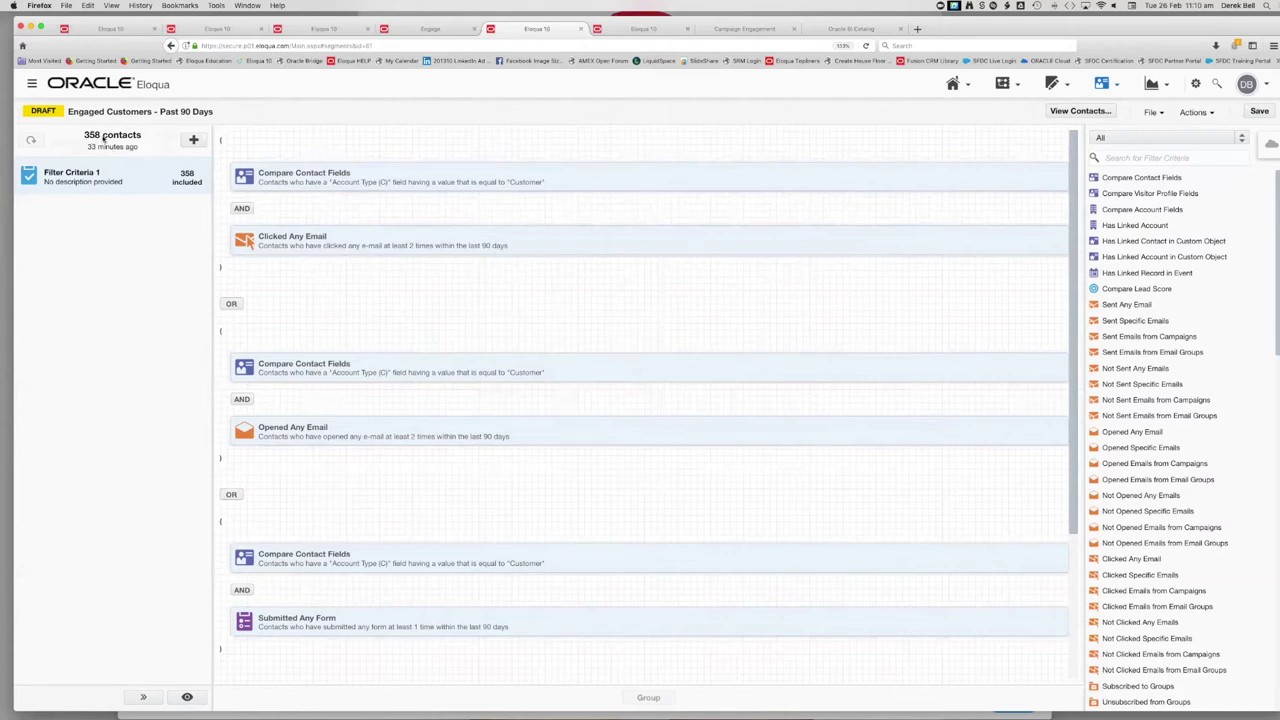
mouse_move(89, 139)
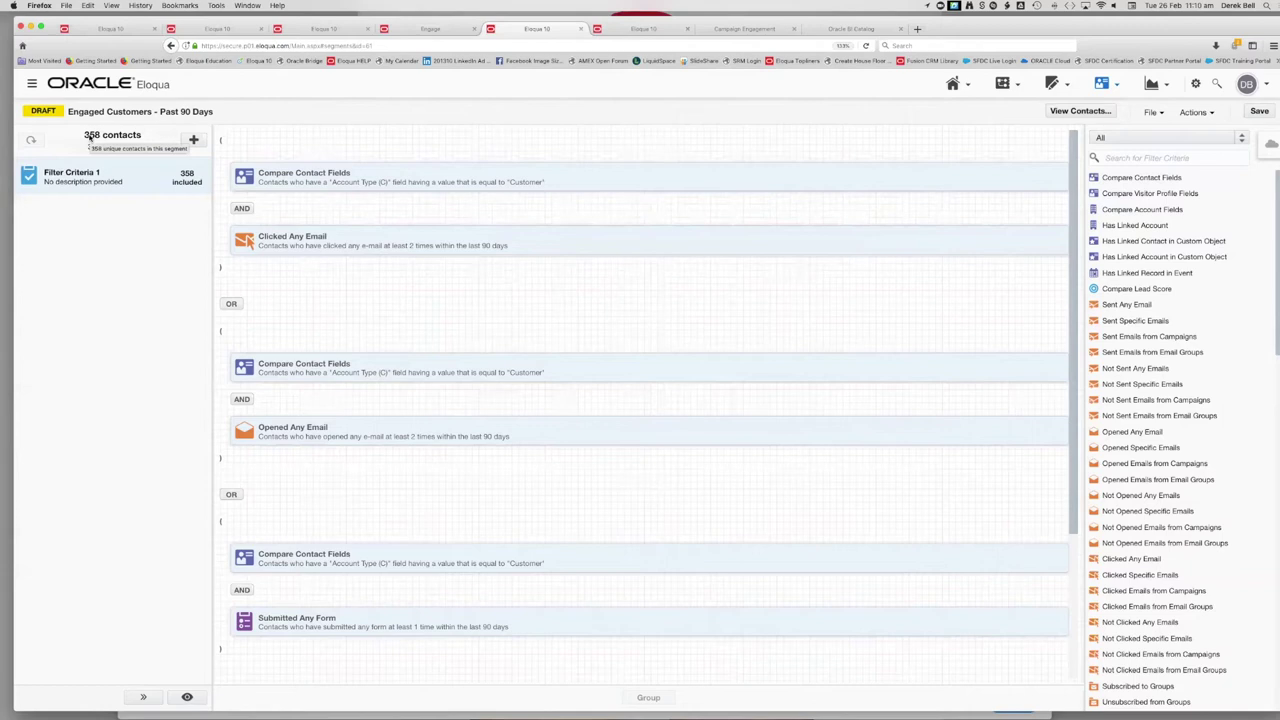
- Set the minimum number of times to 3 for both the Clicked Any Email and Opened Any Email criteria
click(544, 242)
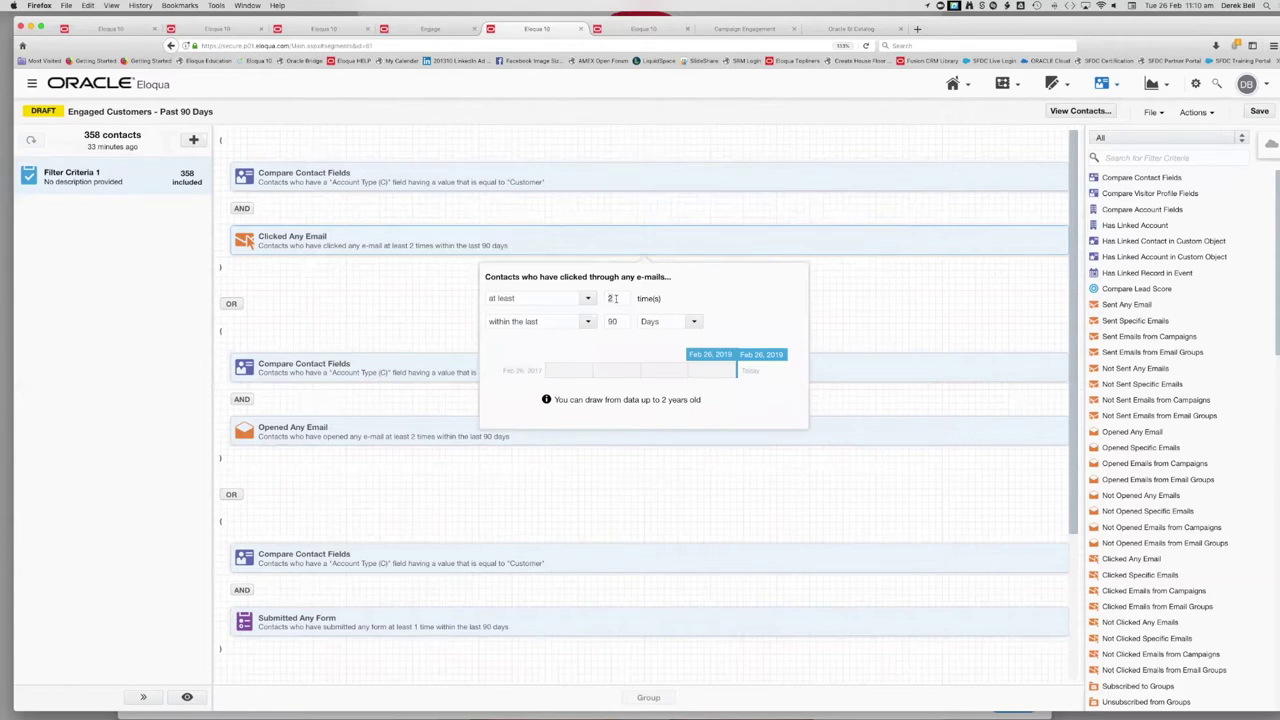
double_click(613, 298)
text(3)
click(435, 289)
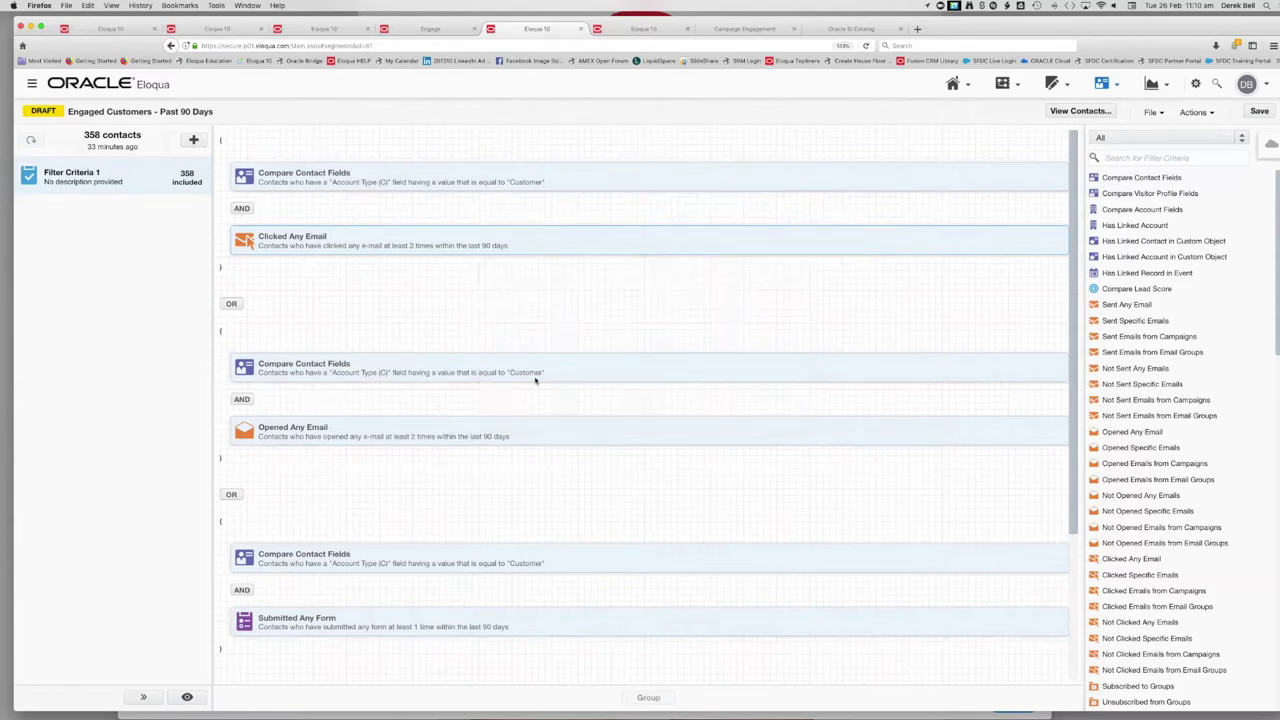
click(519, 438)
double_click(610, 488)
text(3)
click(429, 512)
- Set the Submitted Any Form criterion to at least 2 times
scroll(429, 509, down, 3)
click(517, 483)
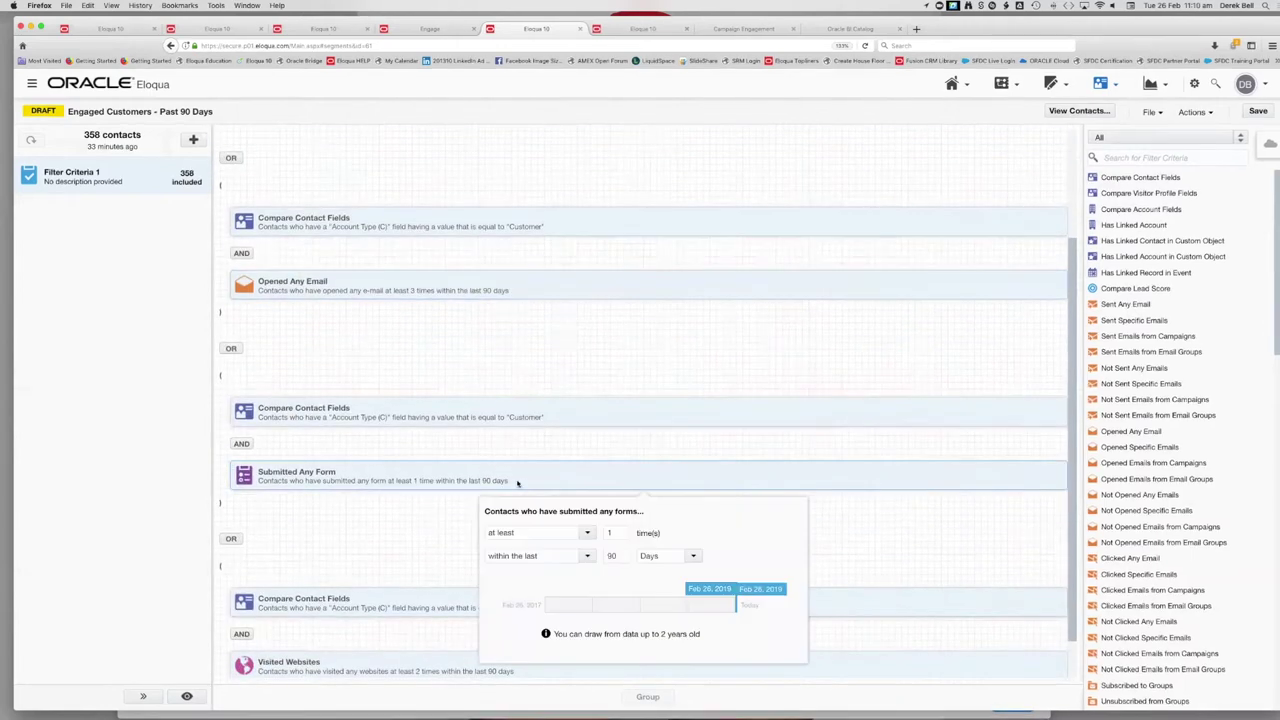
double_click(611, 533)
text(2)
click(366, 530)
- Set the Visited Websites criterion to at least 3 times and save the segment
scroll(566, 600, down, 2)
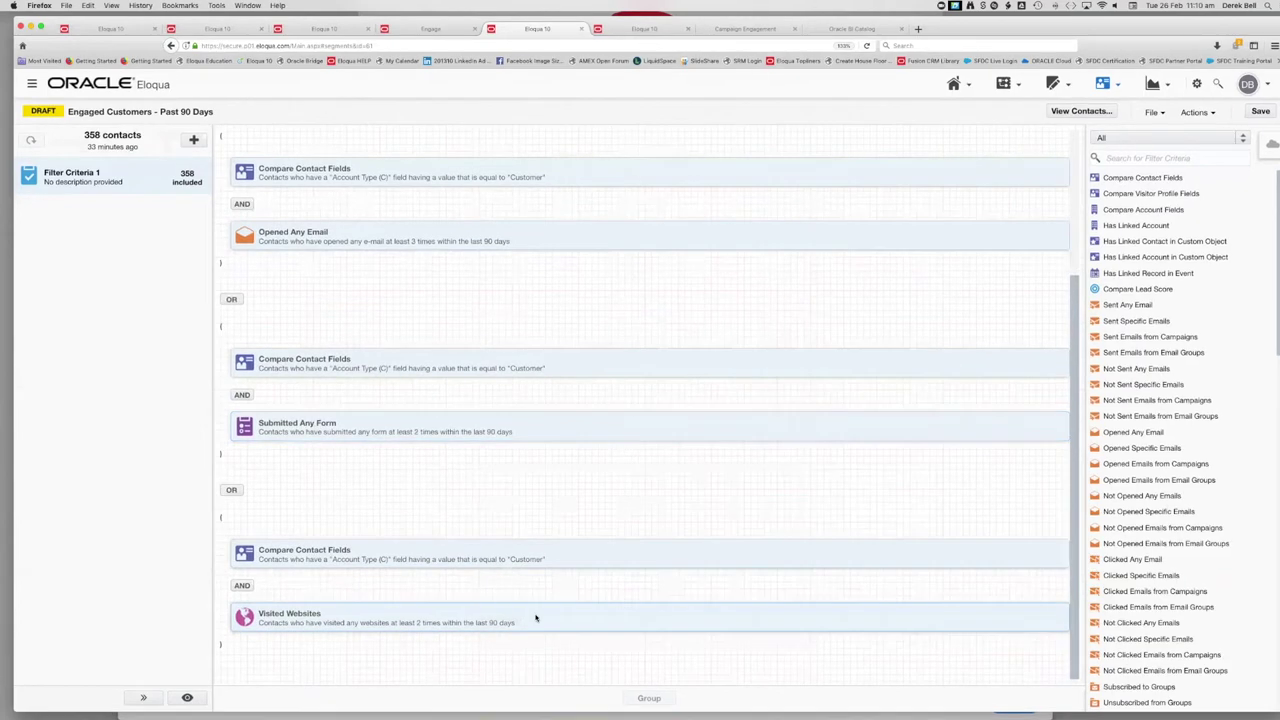
click(535, 618)
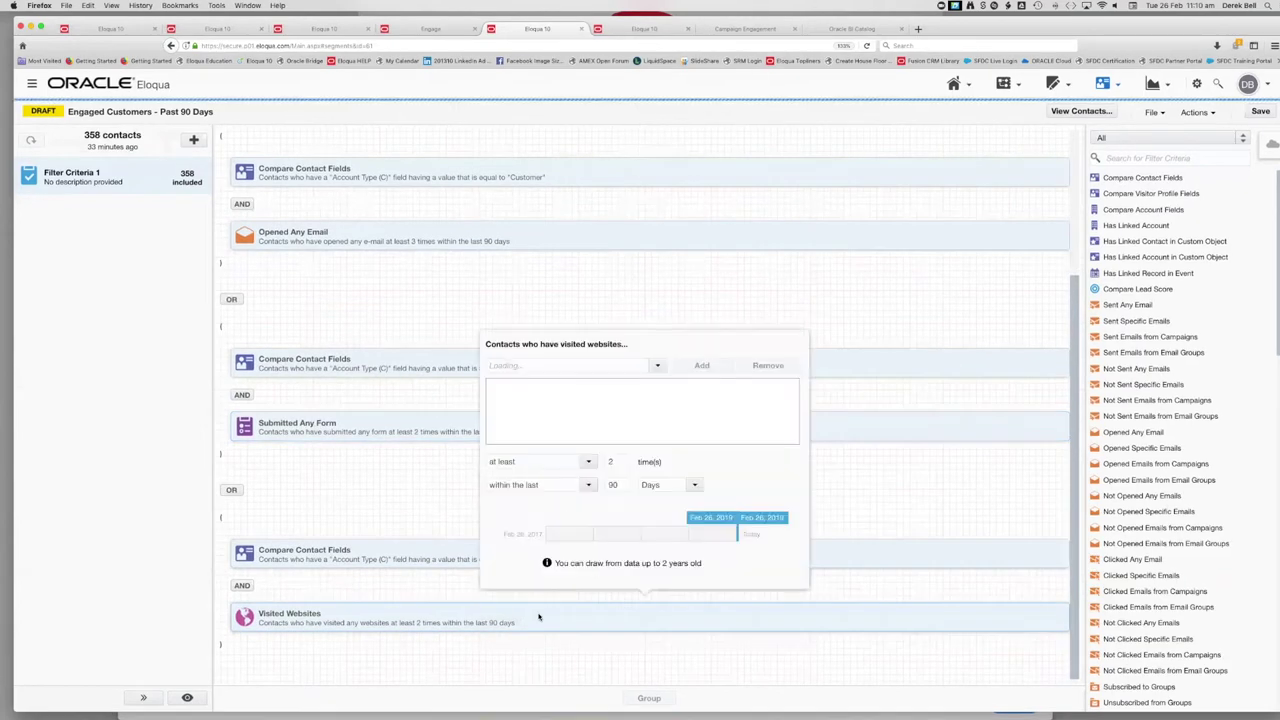
double_click(611, 462)
text(3)
click(375, 504)
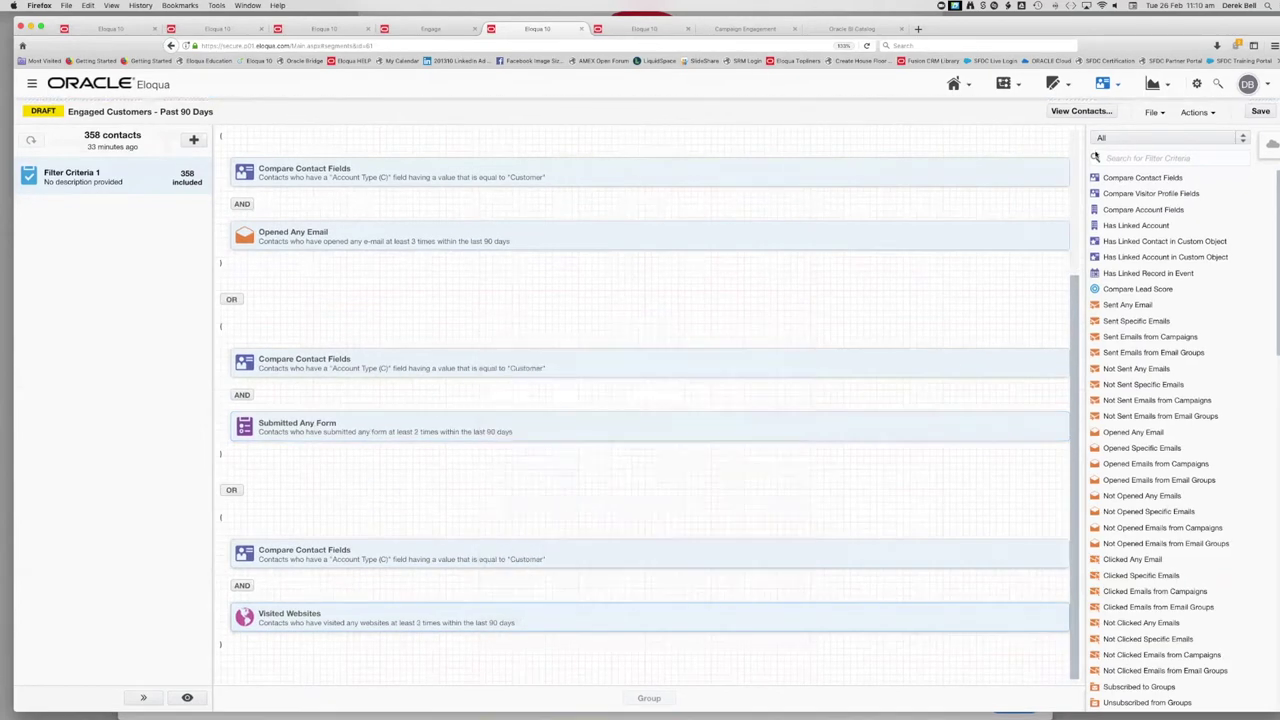
click(1260, 111)
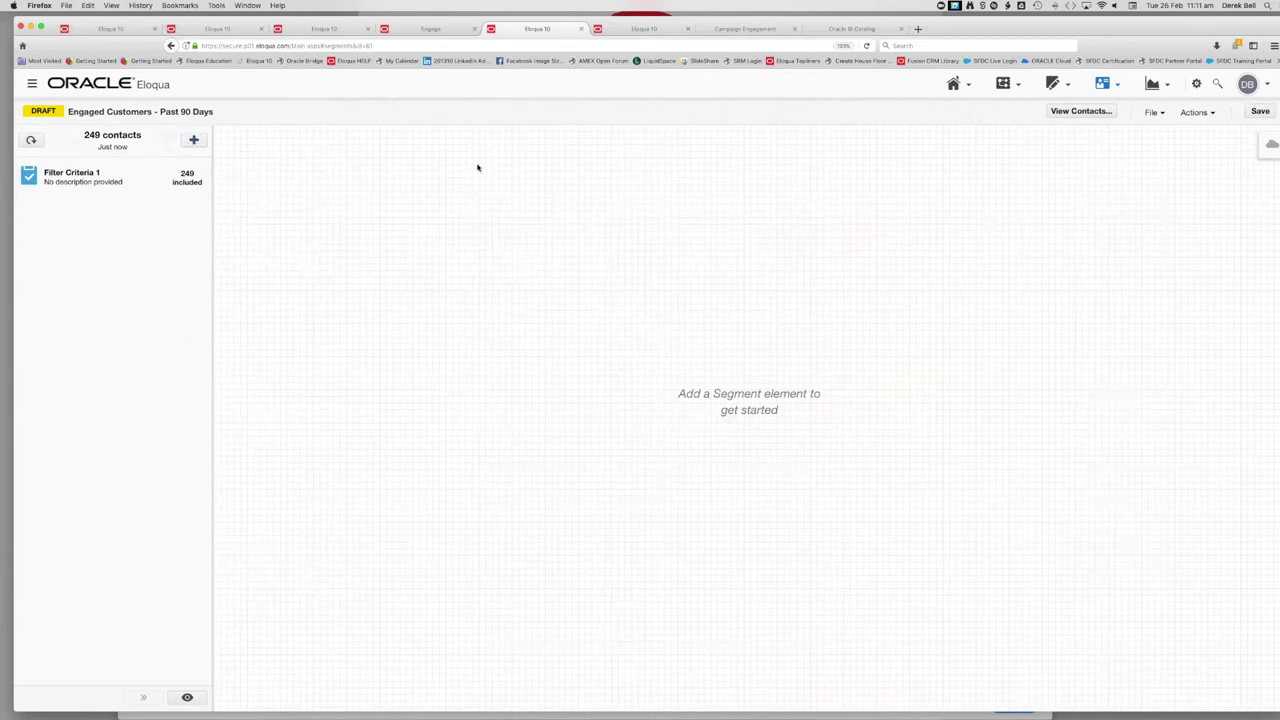
- Check the Lead Score Performance dashboard again, and return to the segment to display the rules of Filter Criteria 1
click(650, 27)
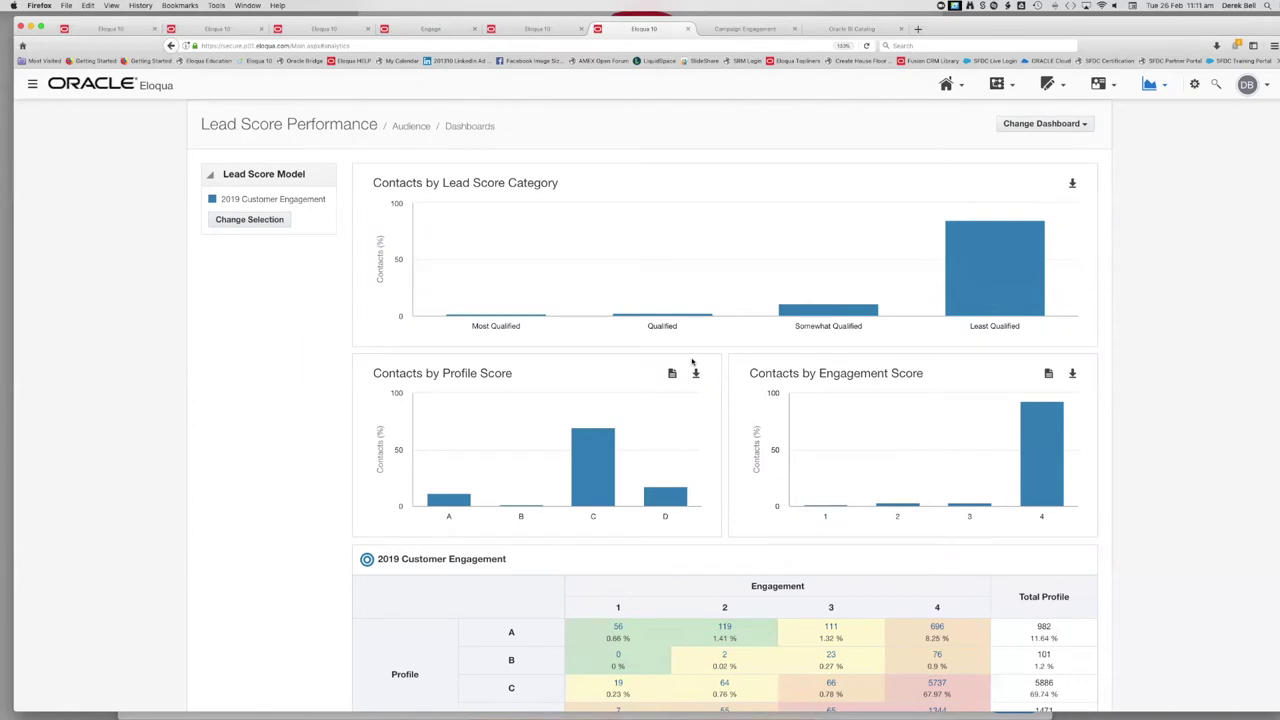
key(ctrl+shift+Tab)
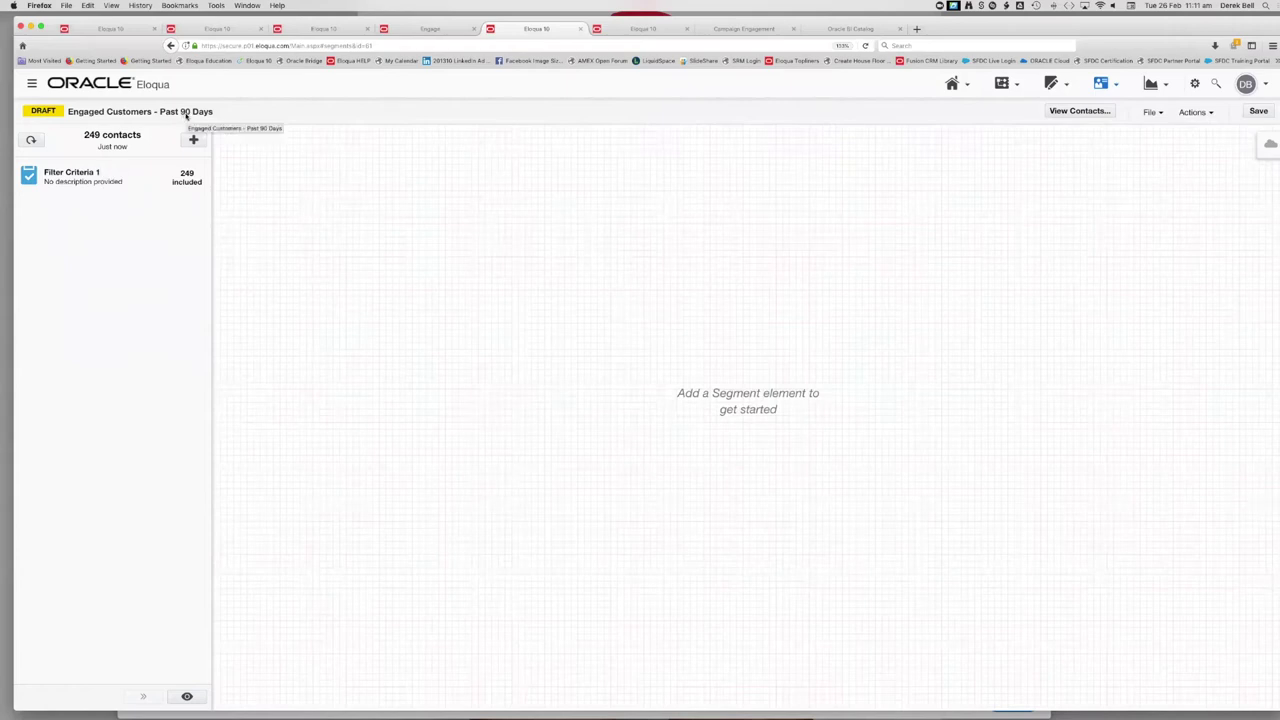
click(138, 176)
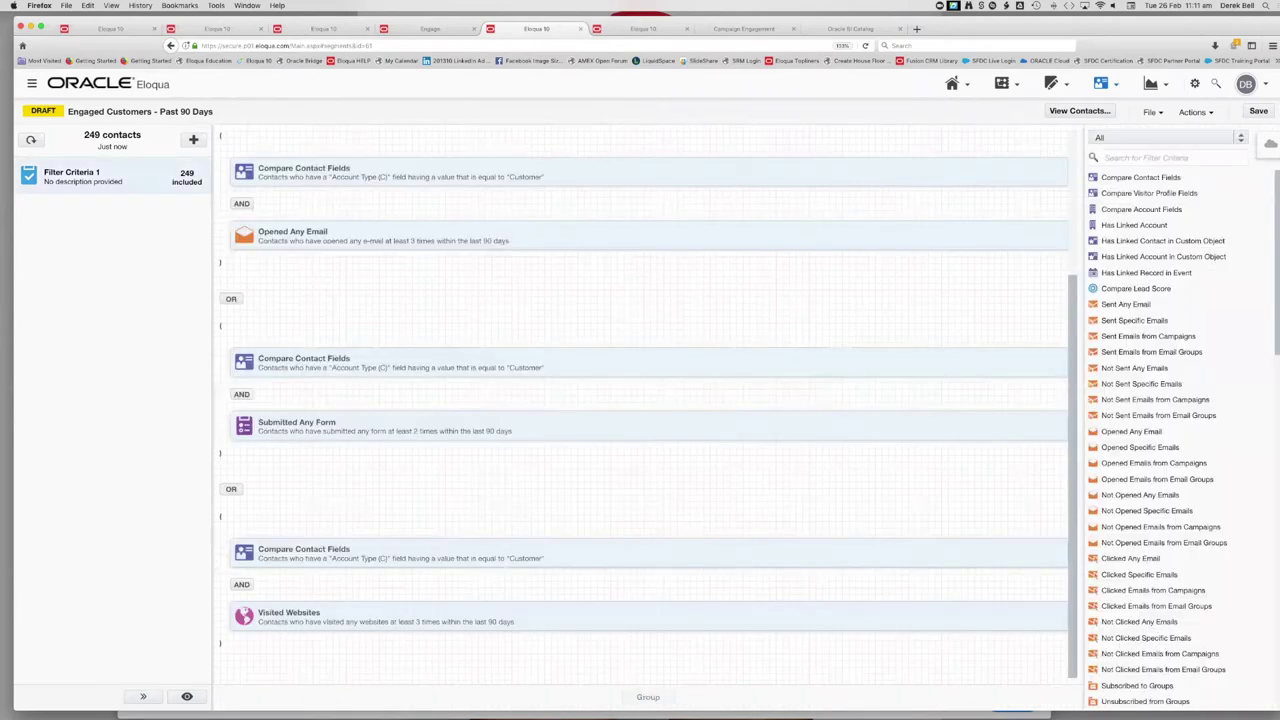
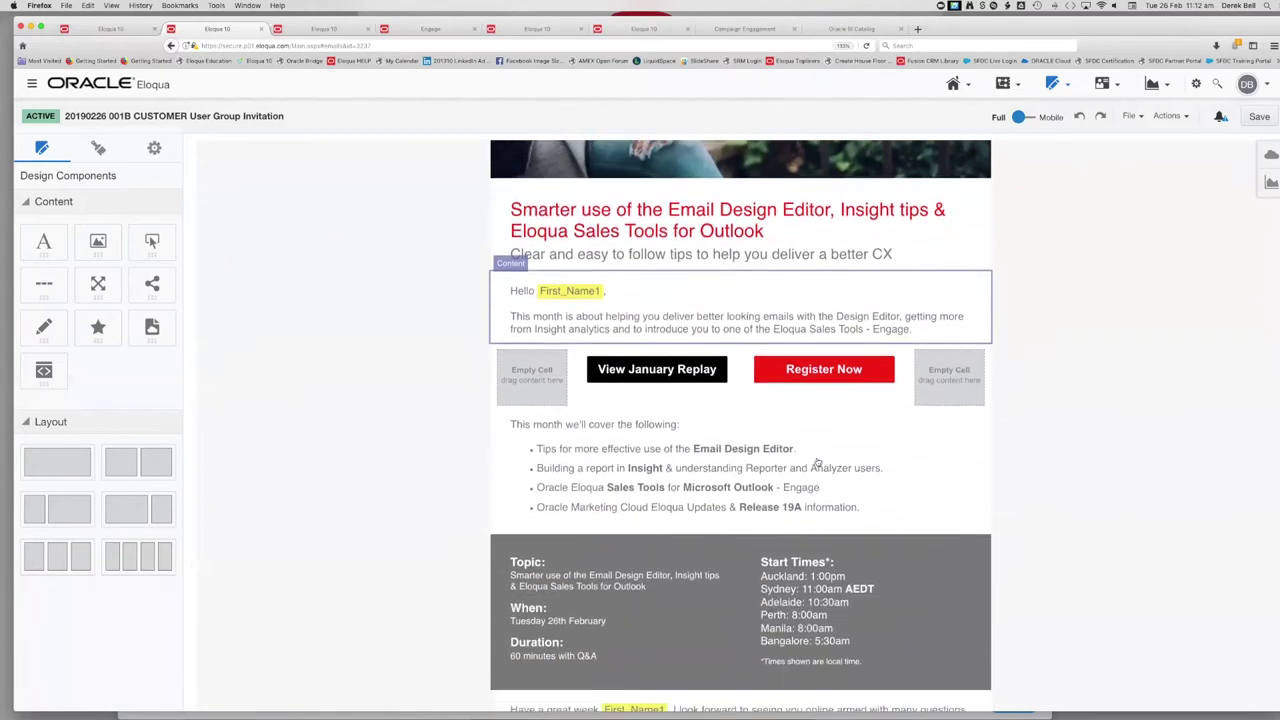
- In the untitled draft email, set the background color of the spacer between the facts row and the two-column text to white
scroll(817, 463, down, 4)
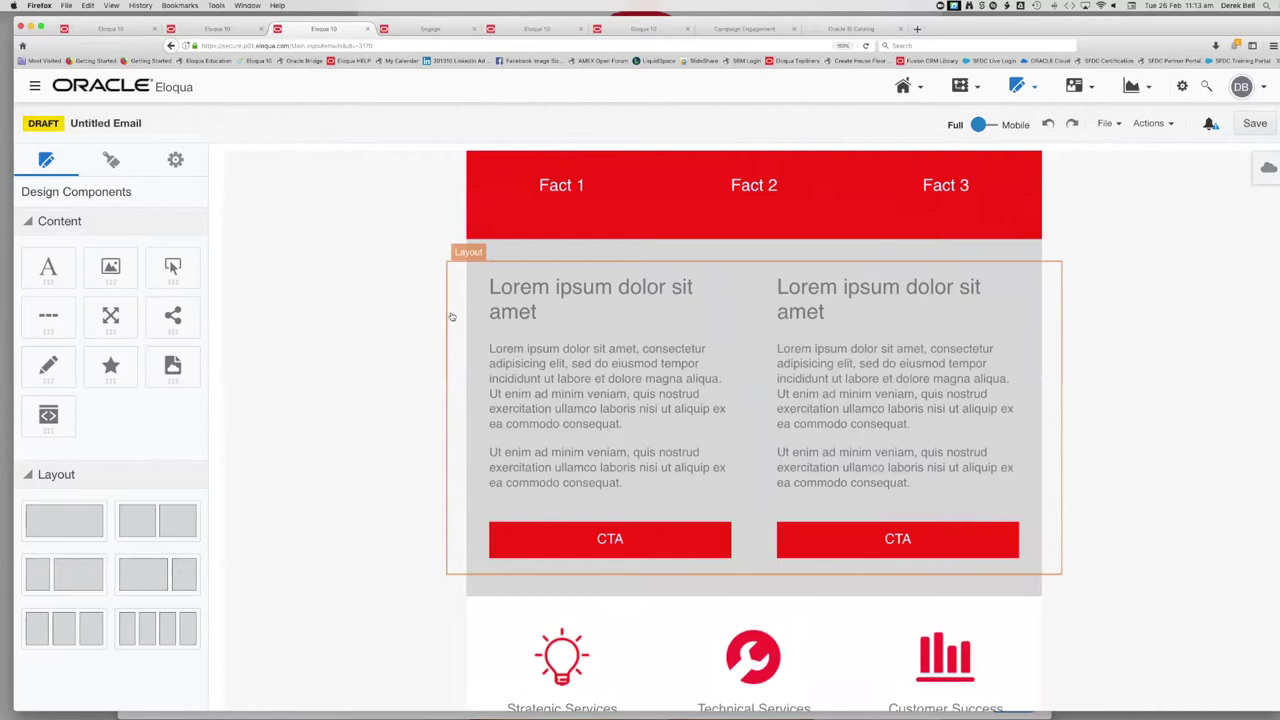
click(451, 316)
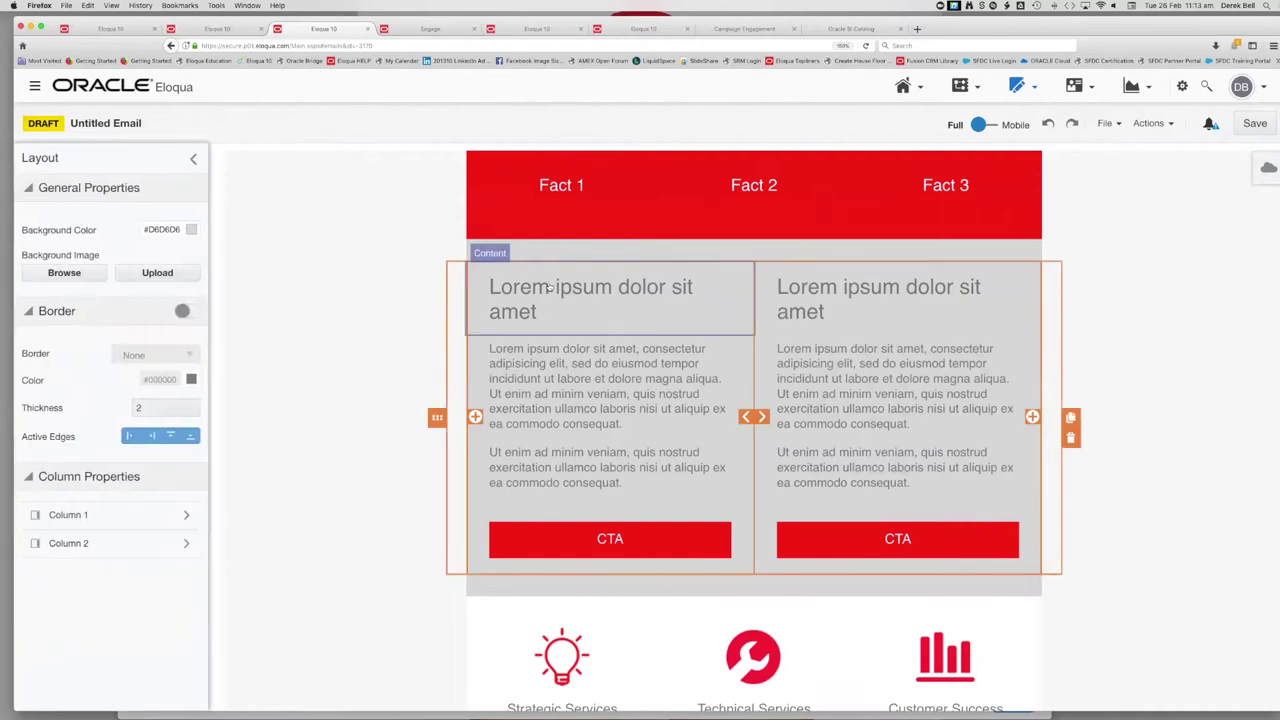
click(458, 252)
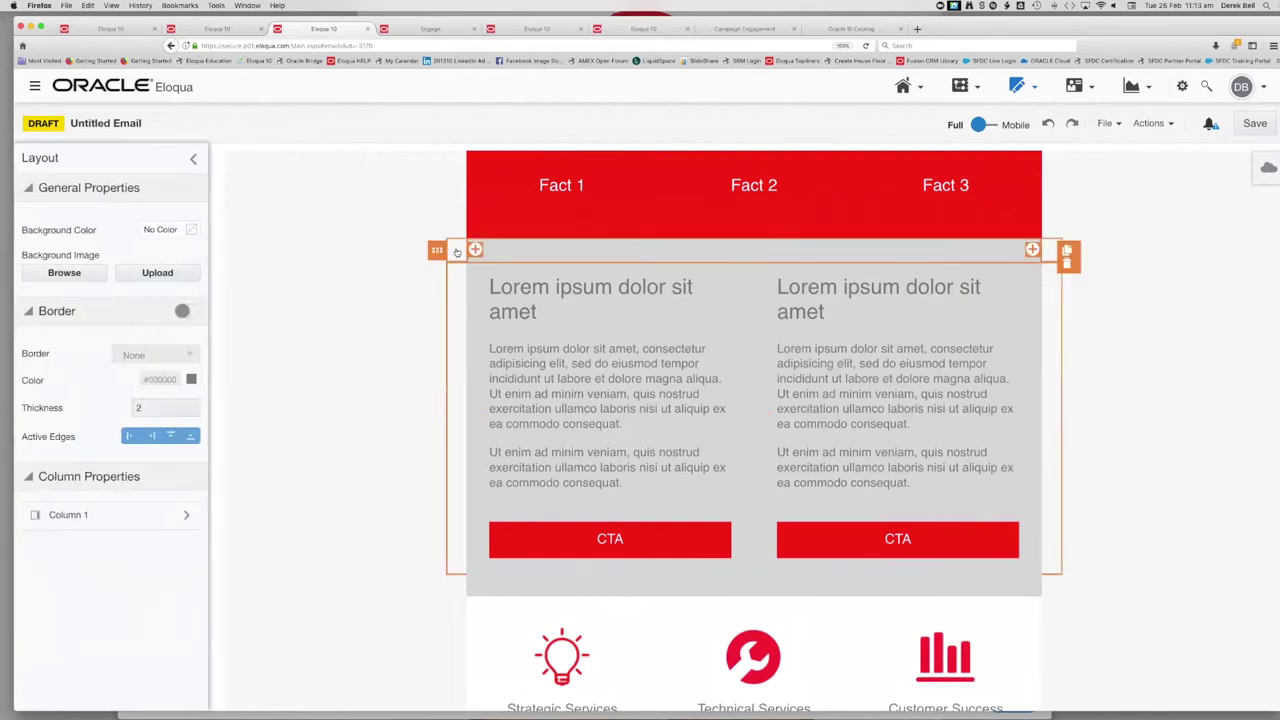
click(1066, 254)
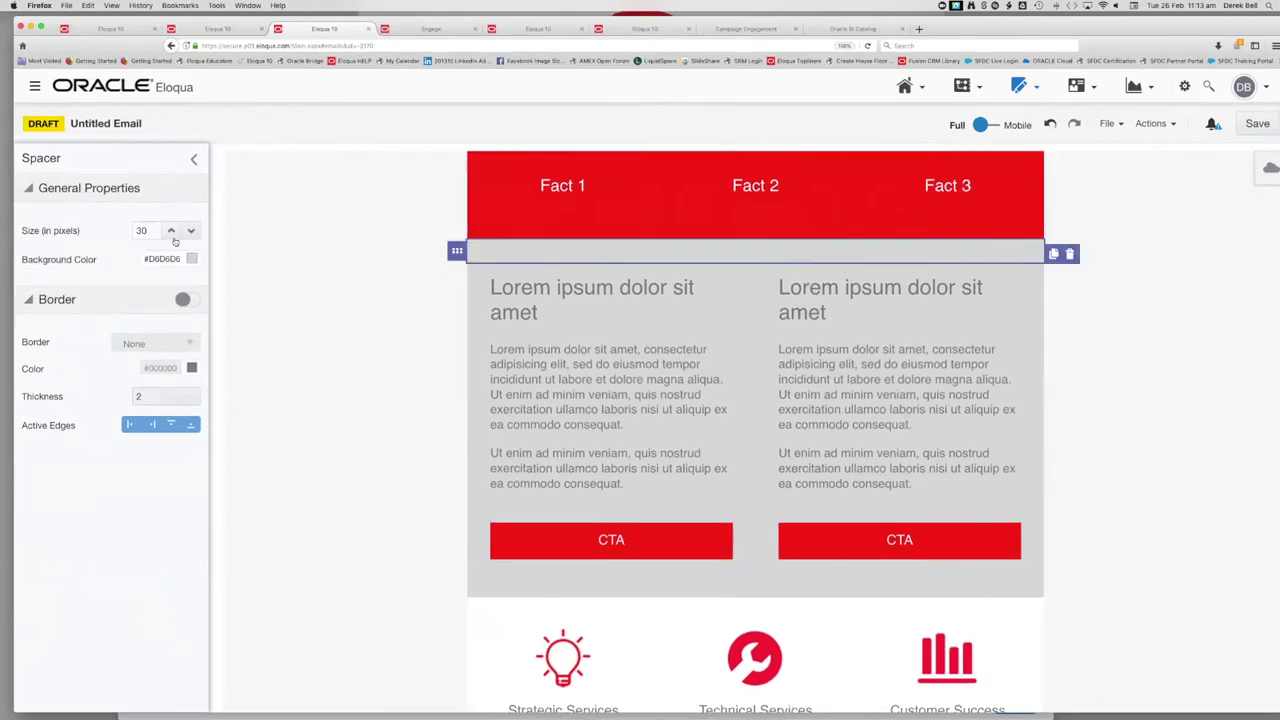
click(191, 259)
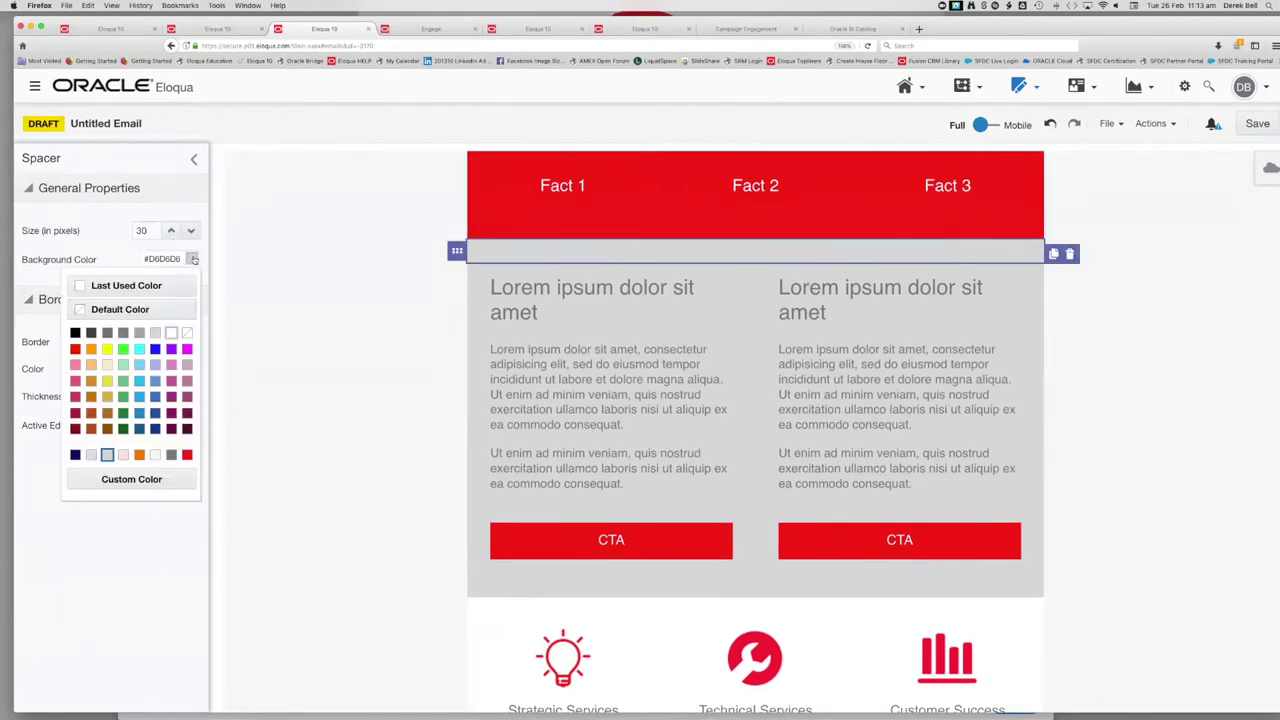
click(171, 332)
click(194, 158)
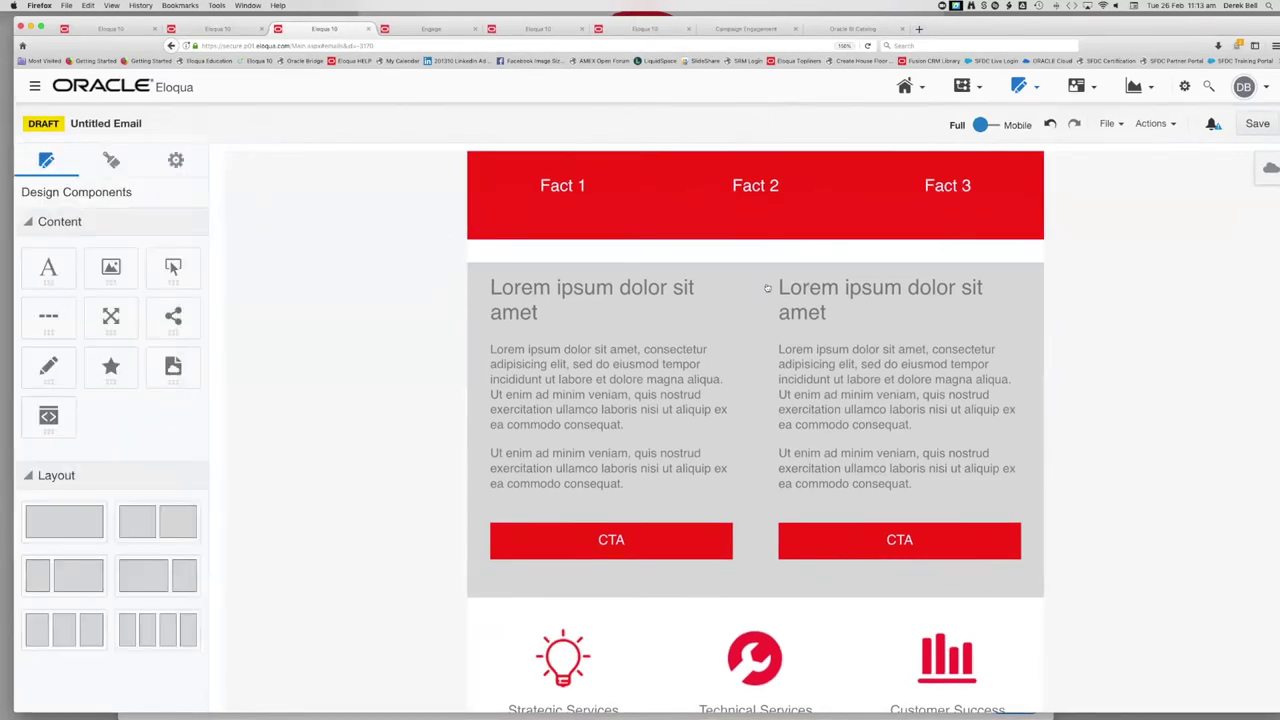
- Switch the email to its mobile version and inspect how the stacked content and fact images are laid out
click(981, 124)
scroll(748, 347, down, 5)
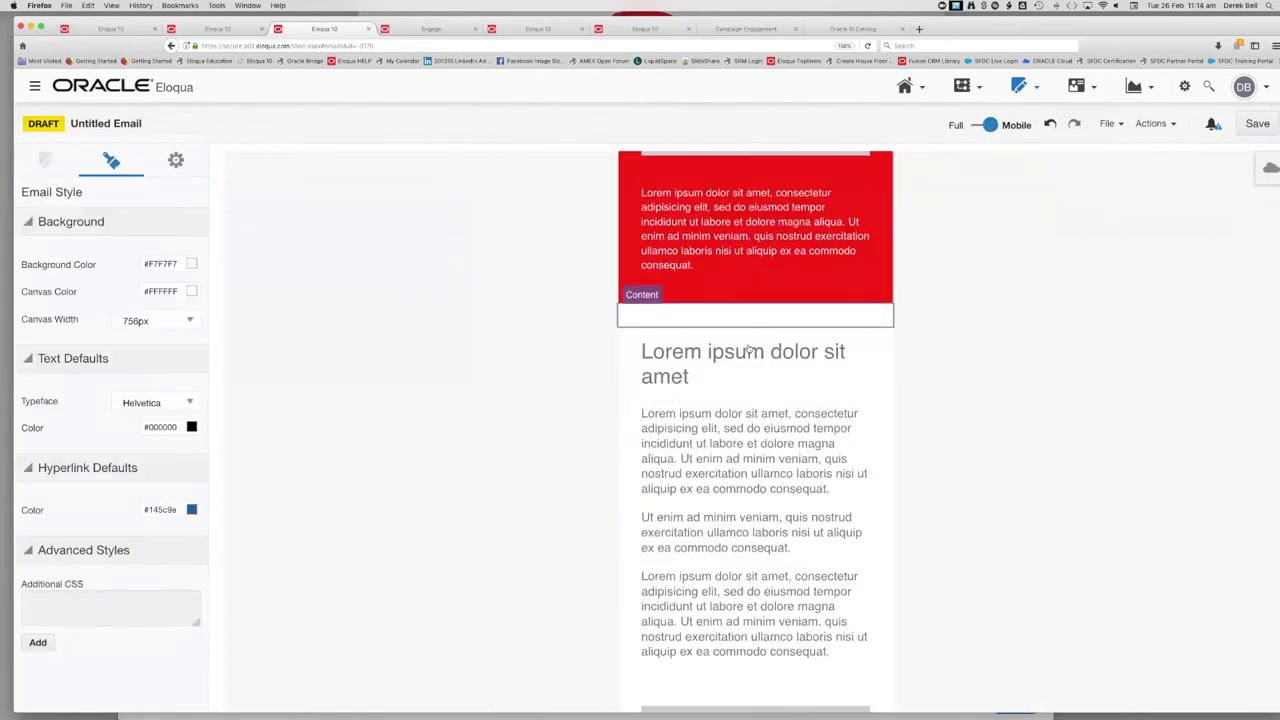
scroll(748, 347, down, 10)
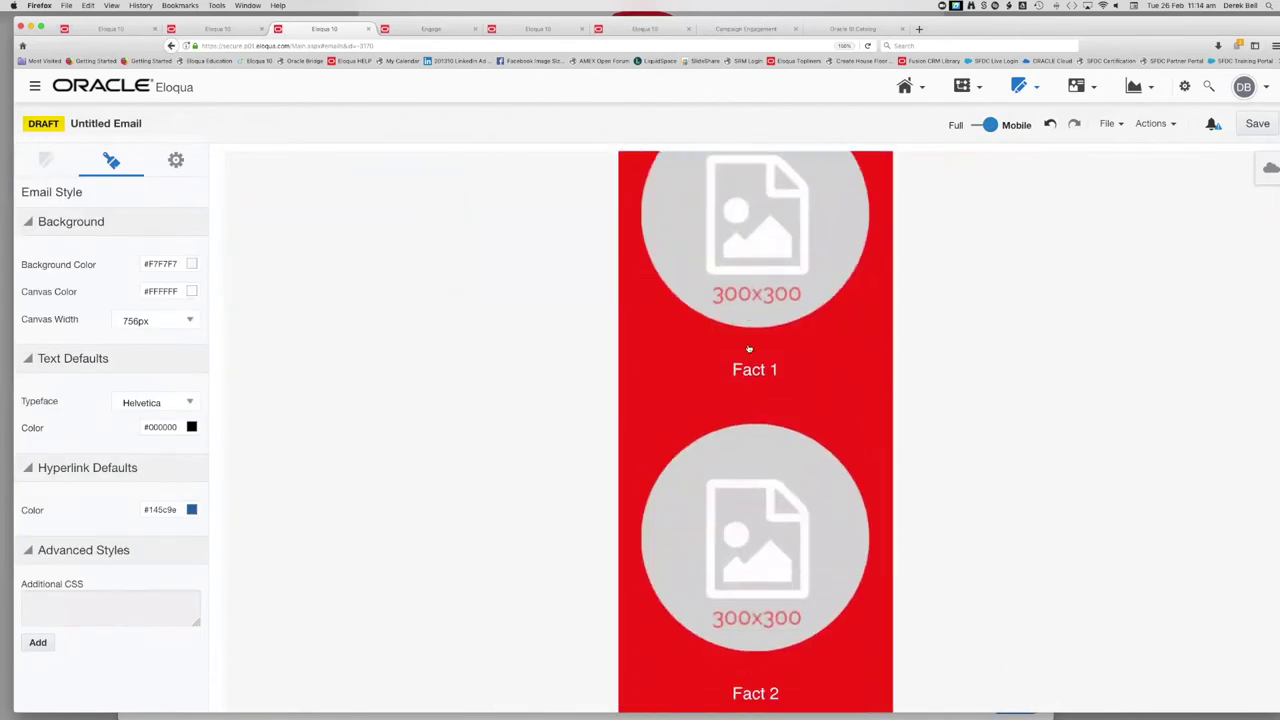
- Increase the top text padding of the first "Lorem ipsum dolor sit amet" heading below the facts section to 30
scroll(749, 349, down, 5)
scroll(664, 256, up, 1)
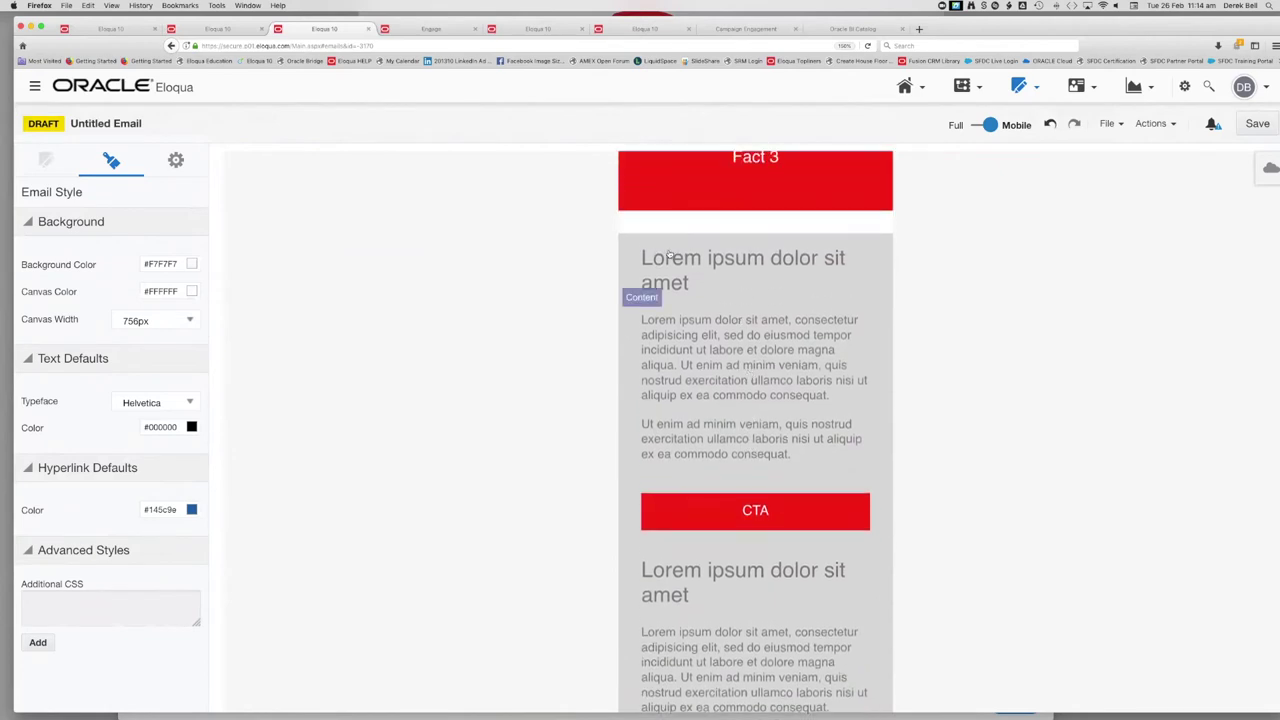
click(664, 253)
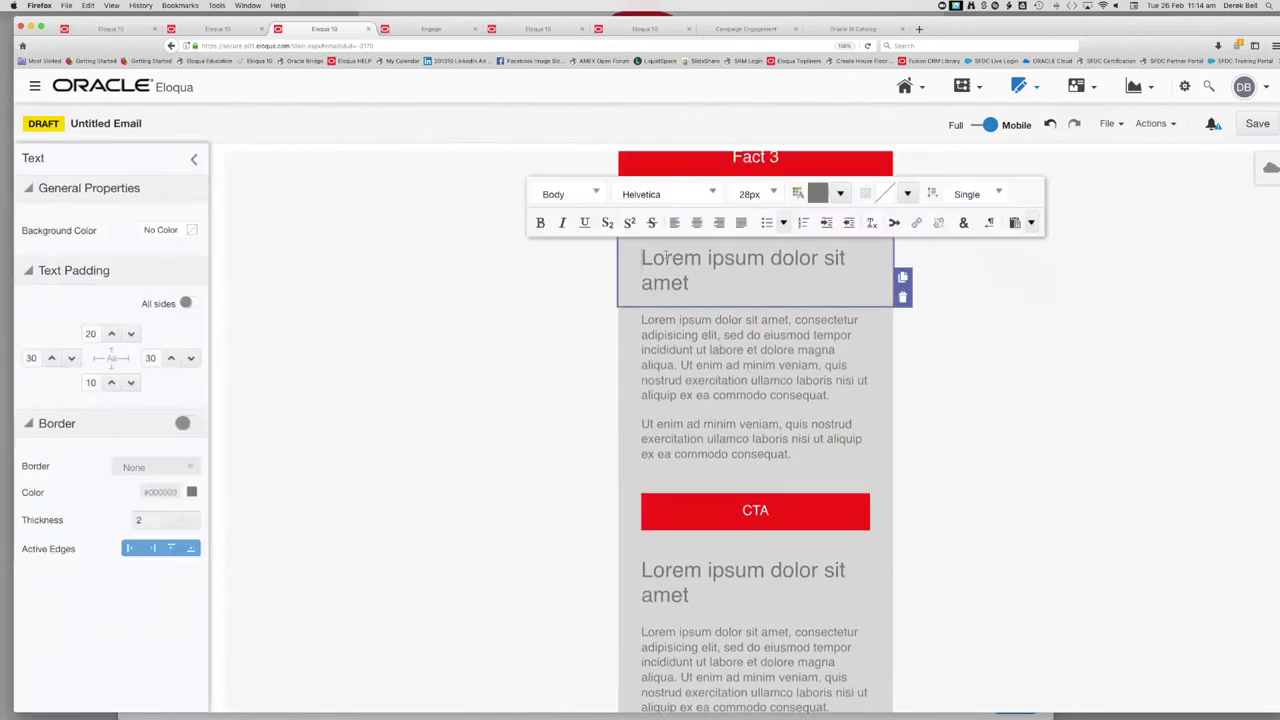
click(111, 333)
click(527, 270)
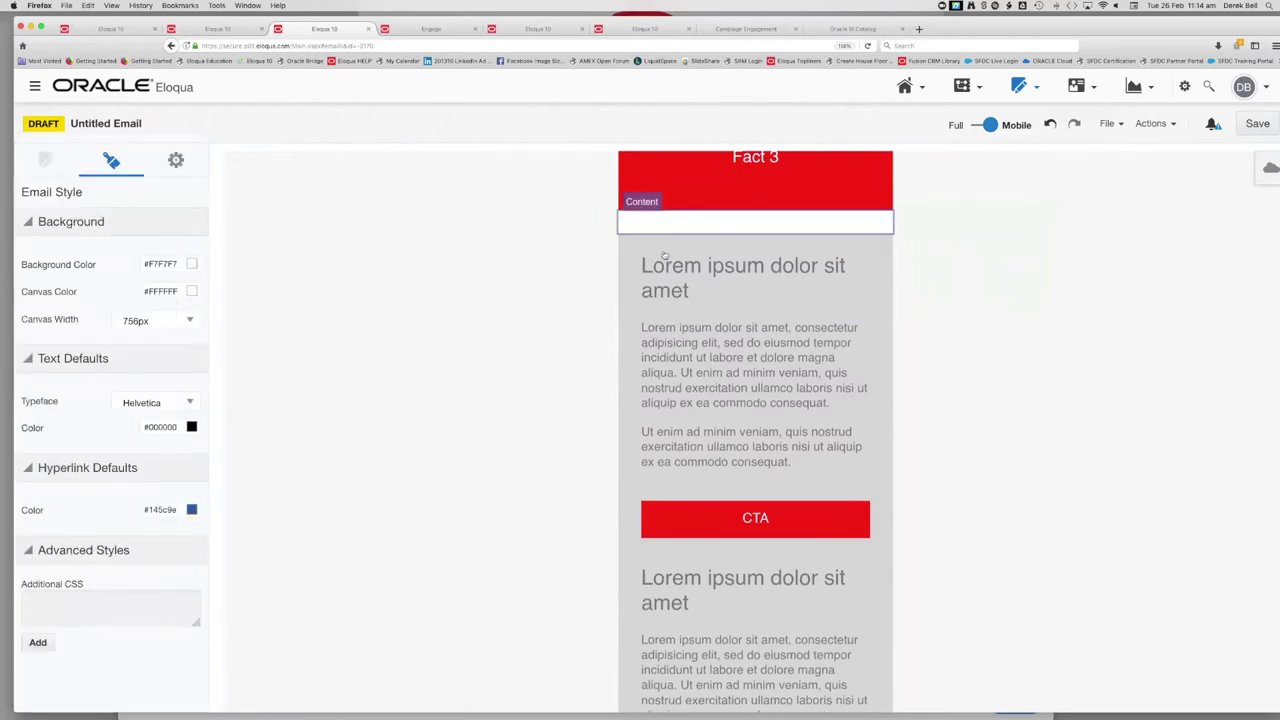
- Return to the full version of the email and check the spacer between the facts row and the two-column text
click(990, 124)
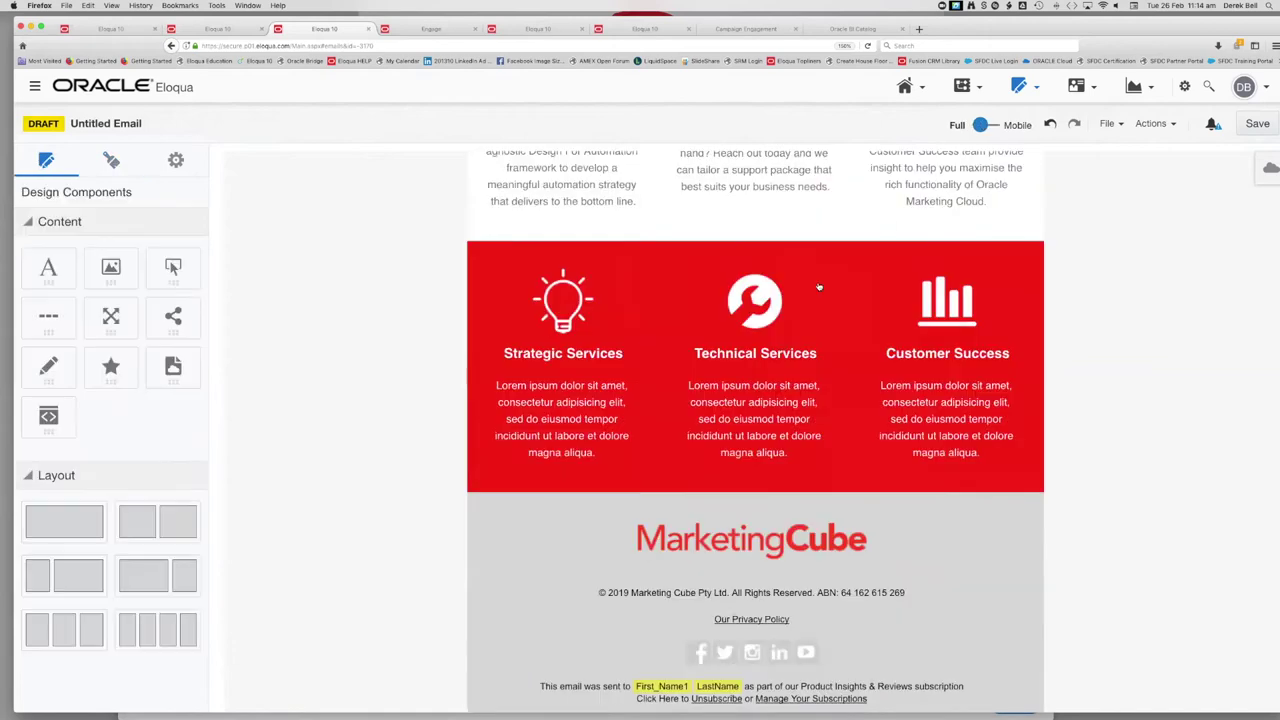
scroll(693, 329, up, 3)
scroll(693, 329, up, 8)
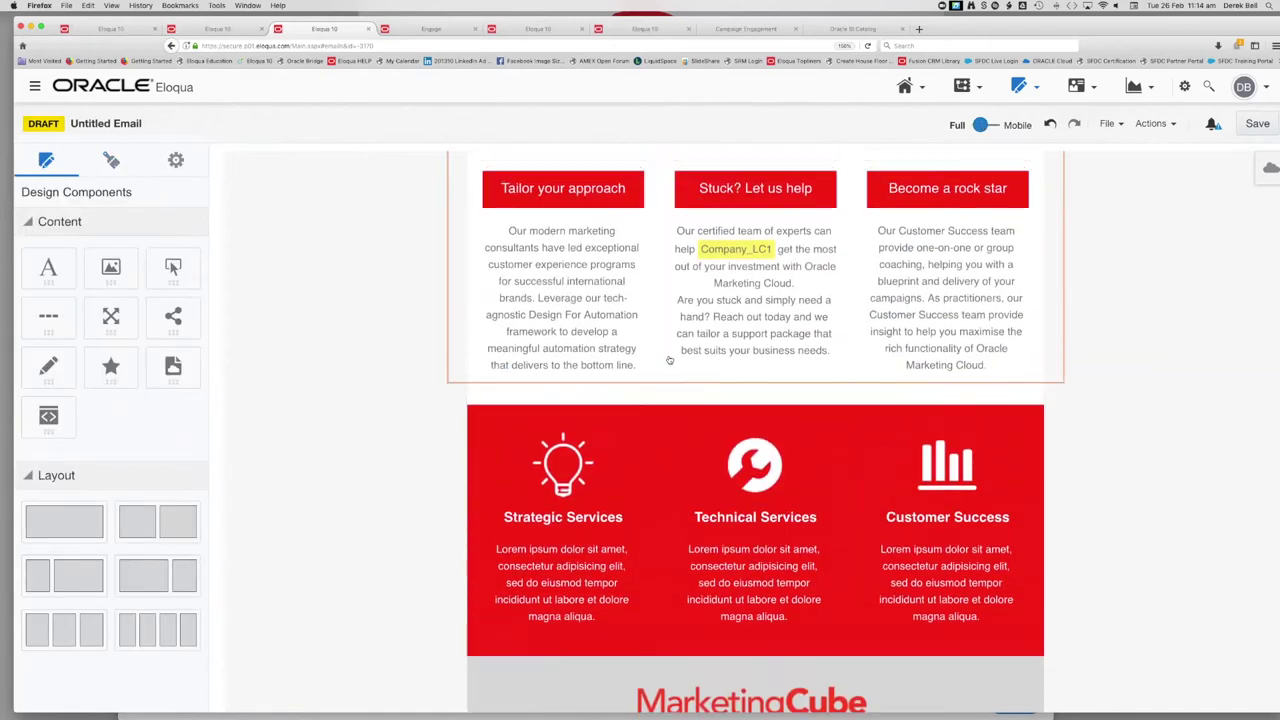
scroll(669, 360, up, 1)
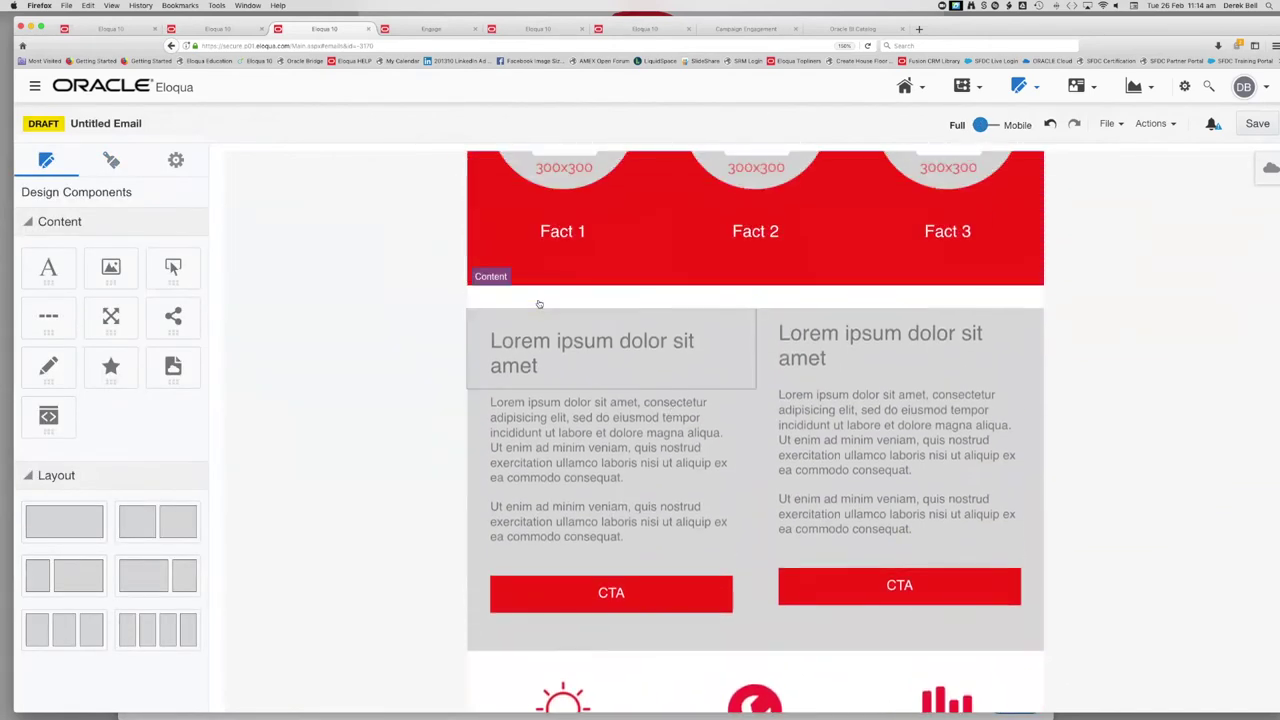
click(481, 300)
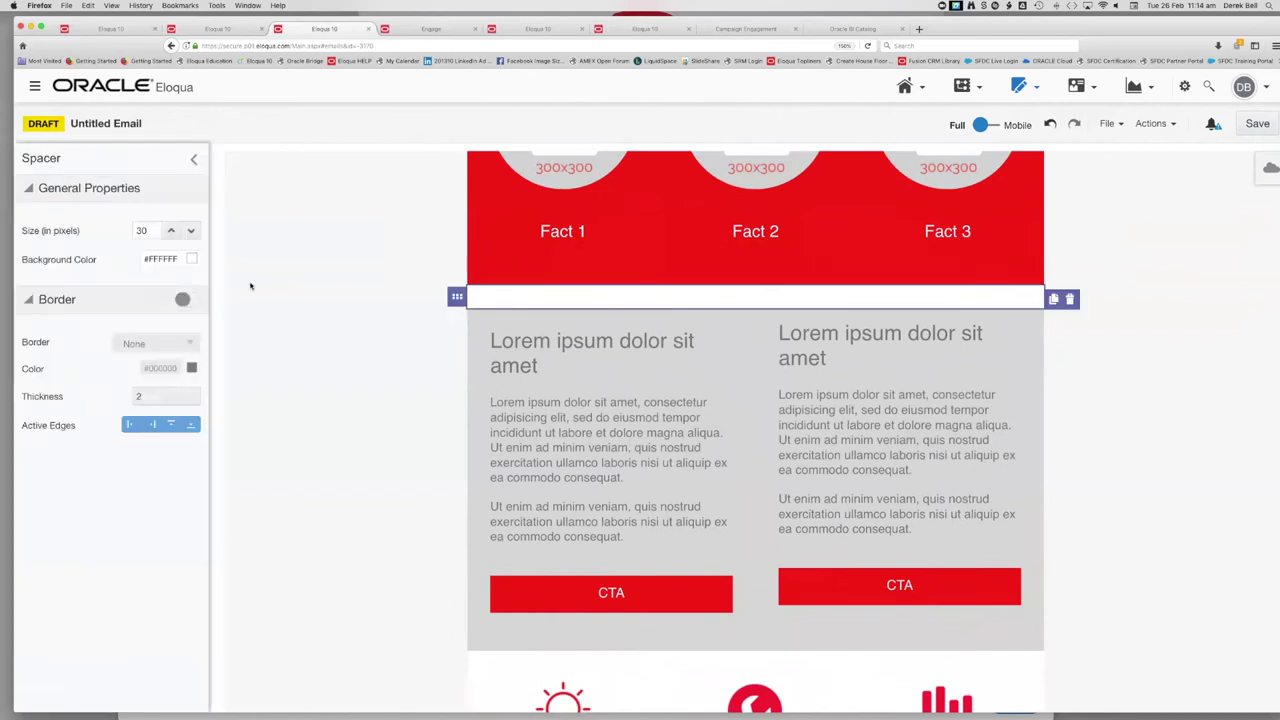
click(263, 371)
- Try a one-column layout between the facts row and the two-column text, reordering it with the spacer, and delete the empty layout
drag(72, 516, 536, 311)
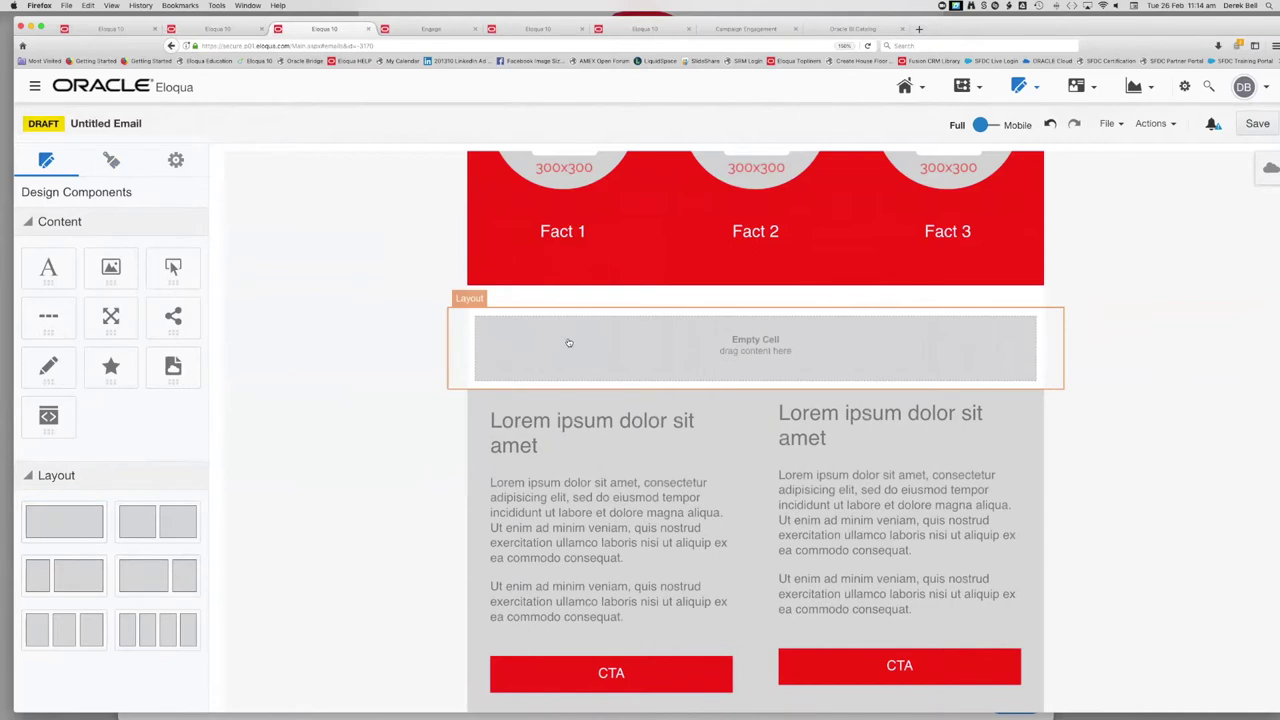
click(483, 299)
drag(457, 297, 597, 318)
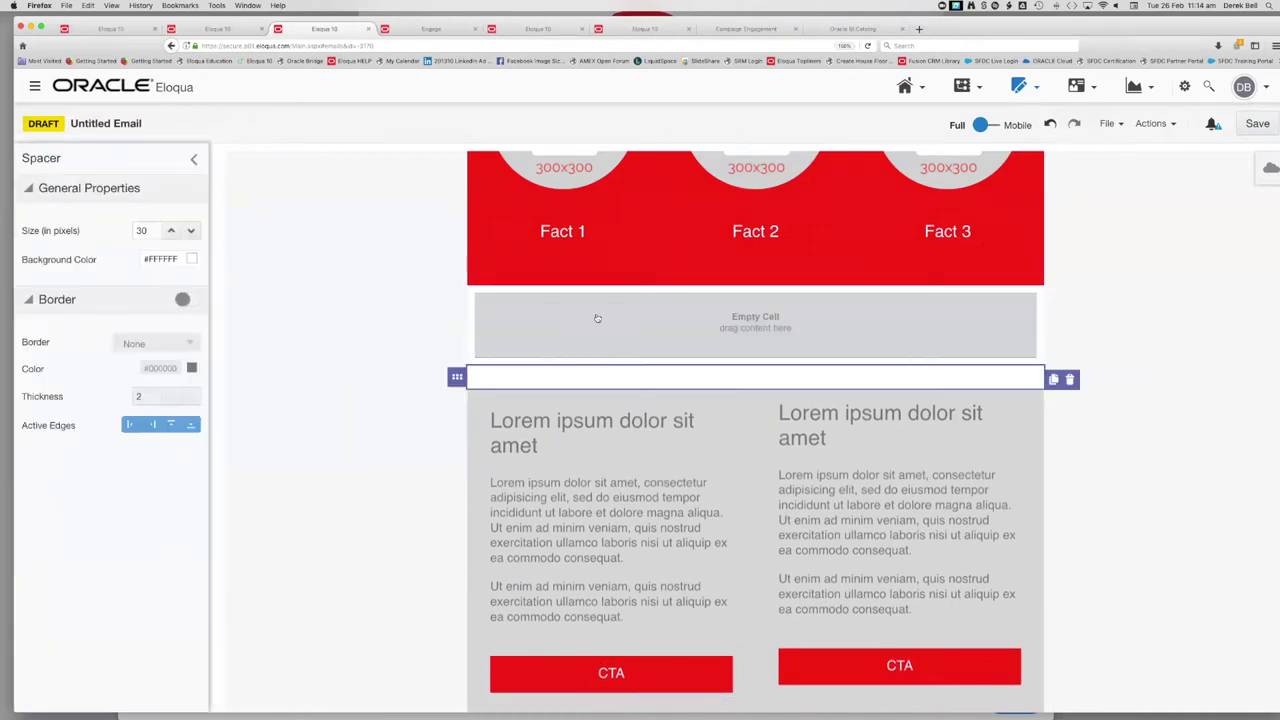
click(674, 331)
key(Delete)
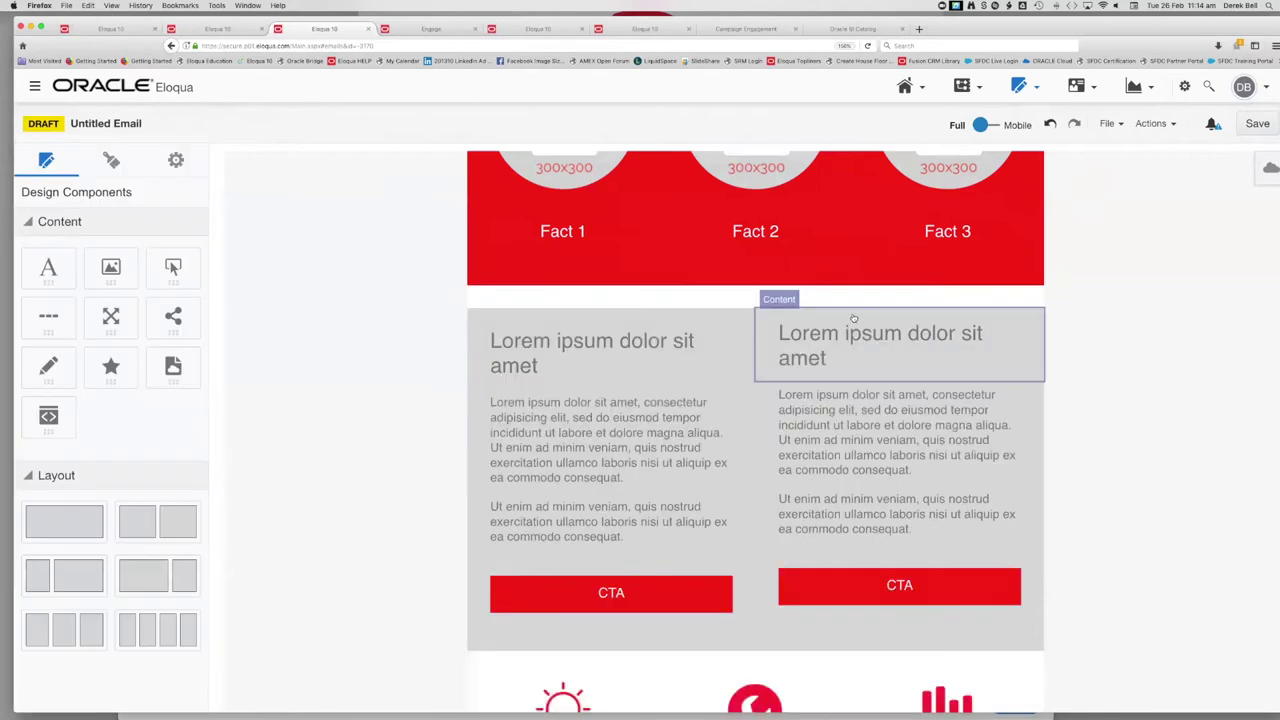
- Set the background color of the spacer below the facts row to light grey #D6D6D6
click(672, 333)
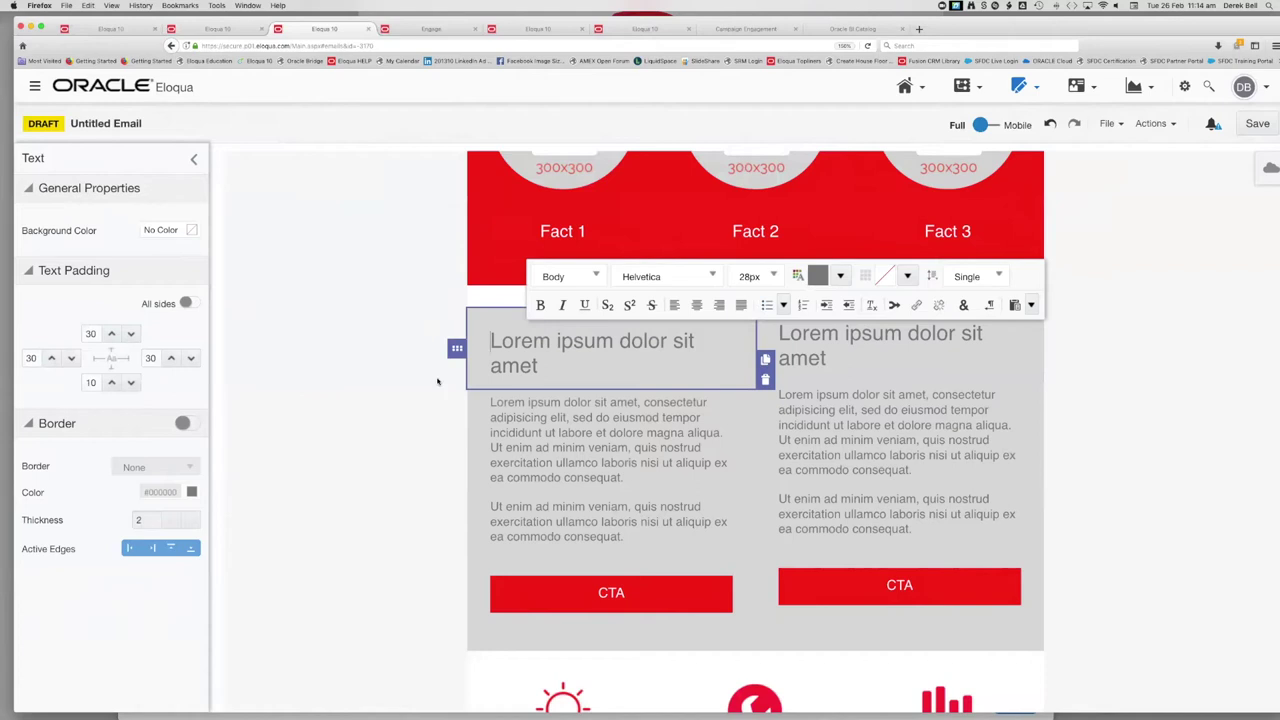
click(488, 297)
click(191, 259)
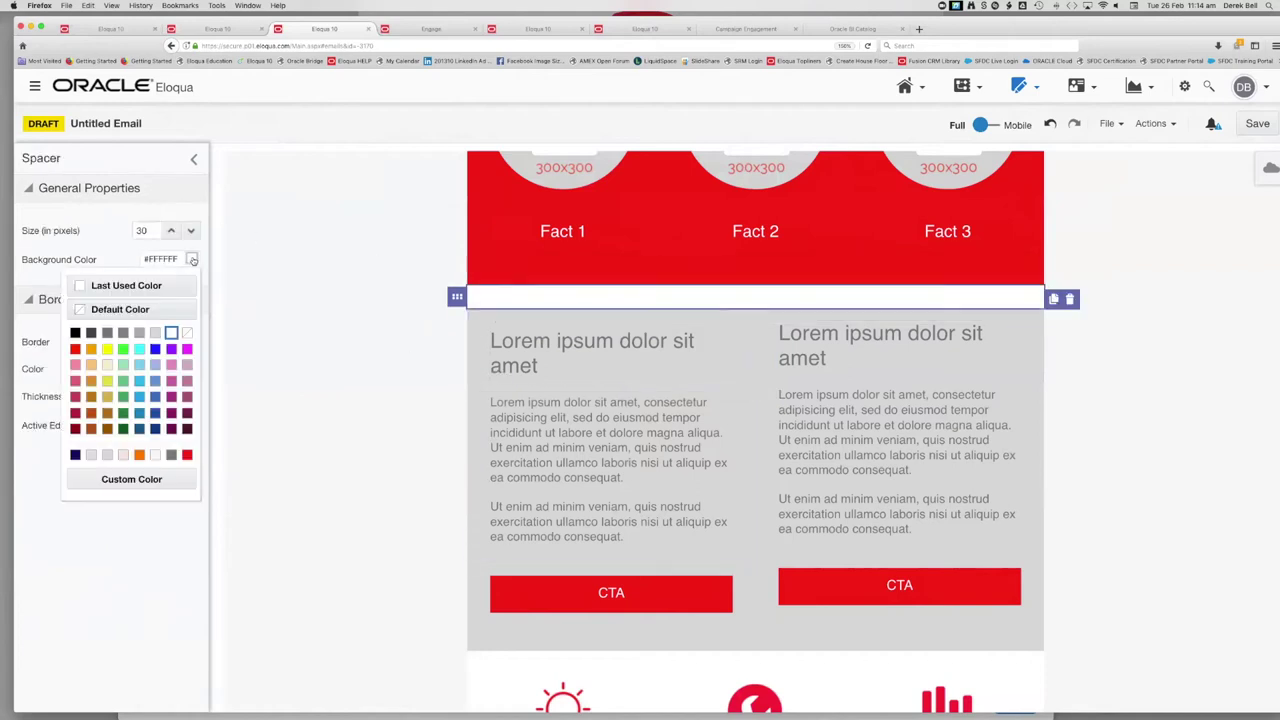
click(108, 457)
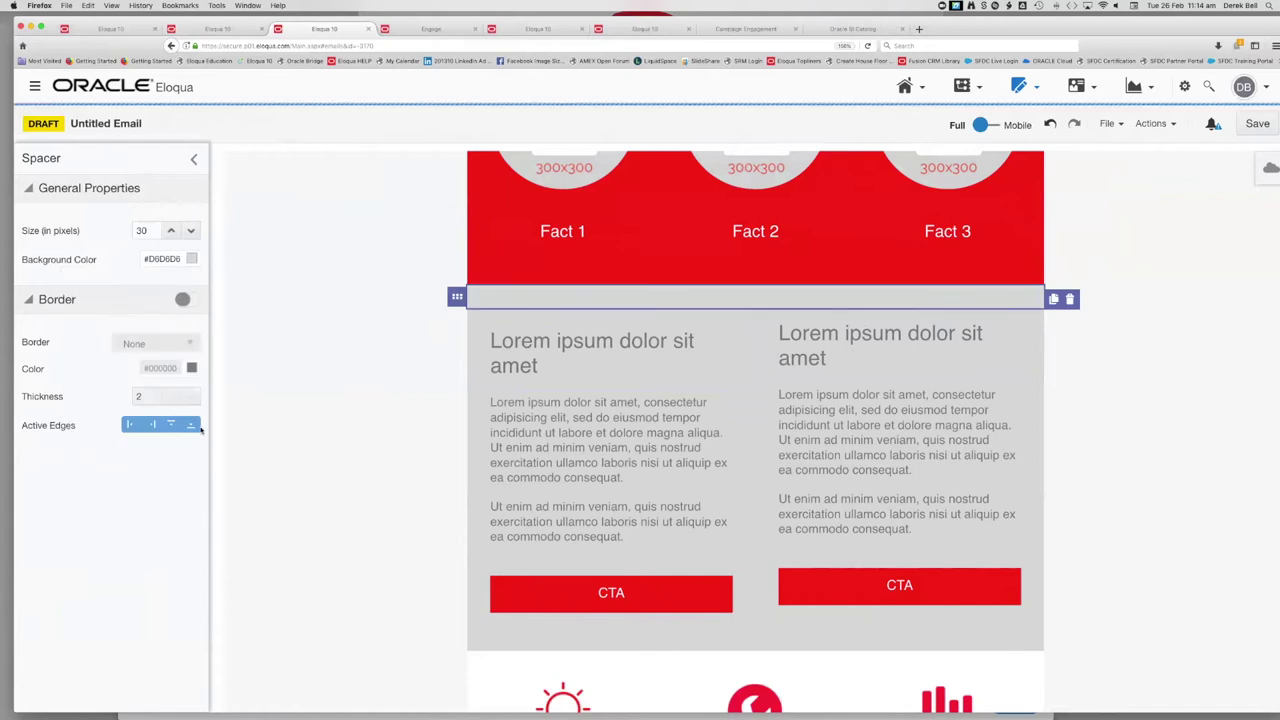
click(323, 341)
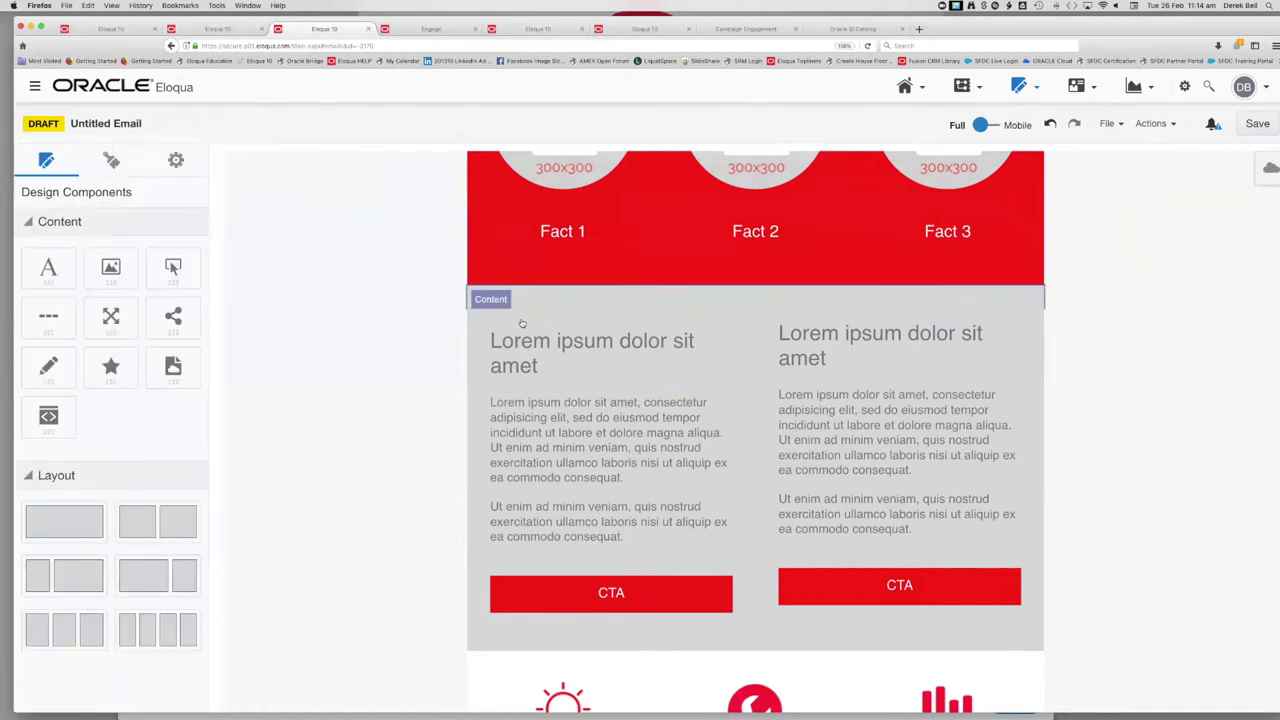
- Switch to the mobile version and check the grey spacer and the stacked text columns below Fact 3
click(530, 335)
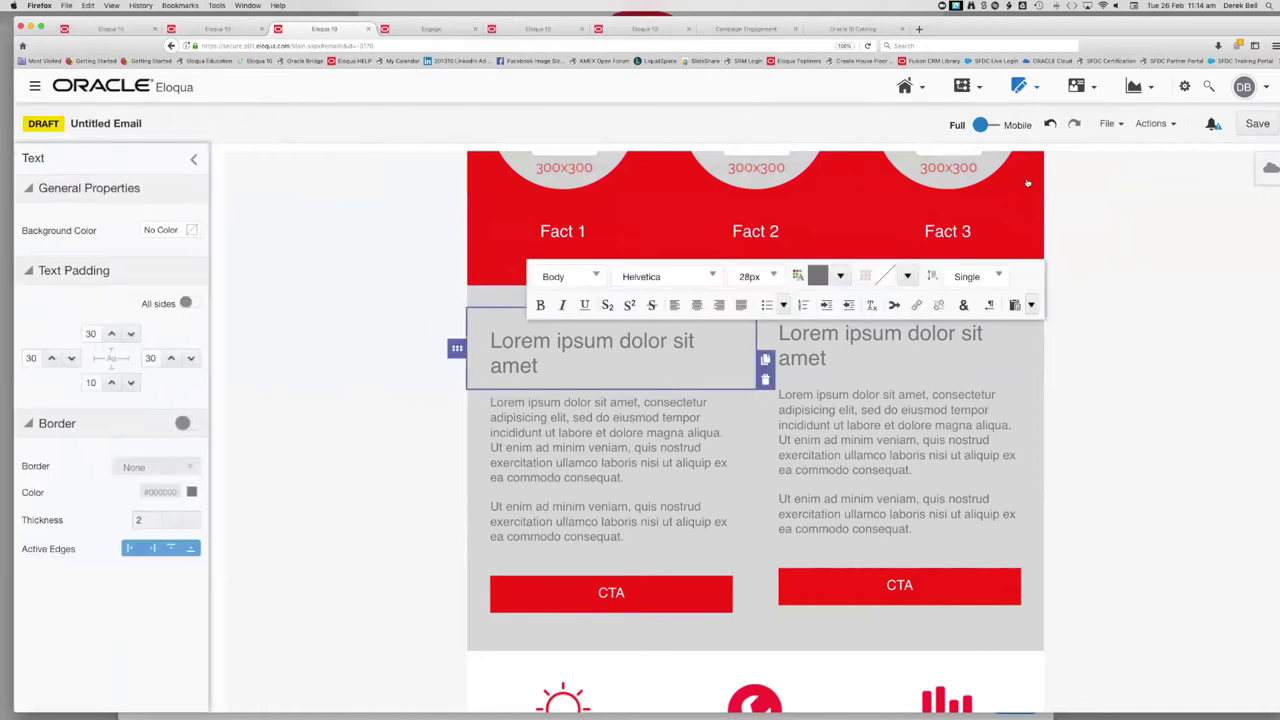
click(980, 124)
scroll(980, 420, down, 5)
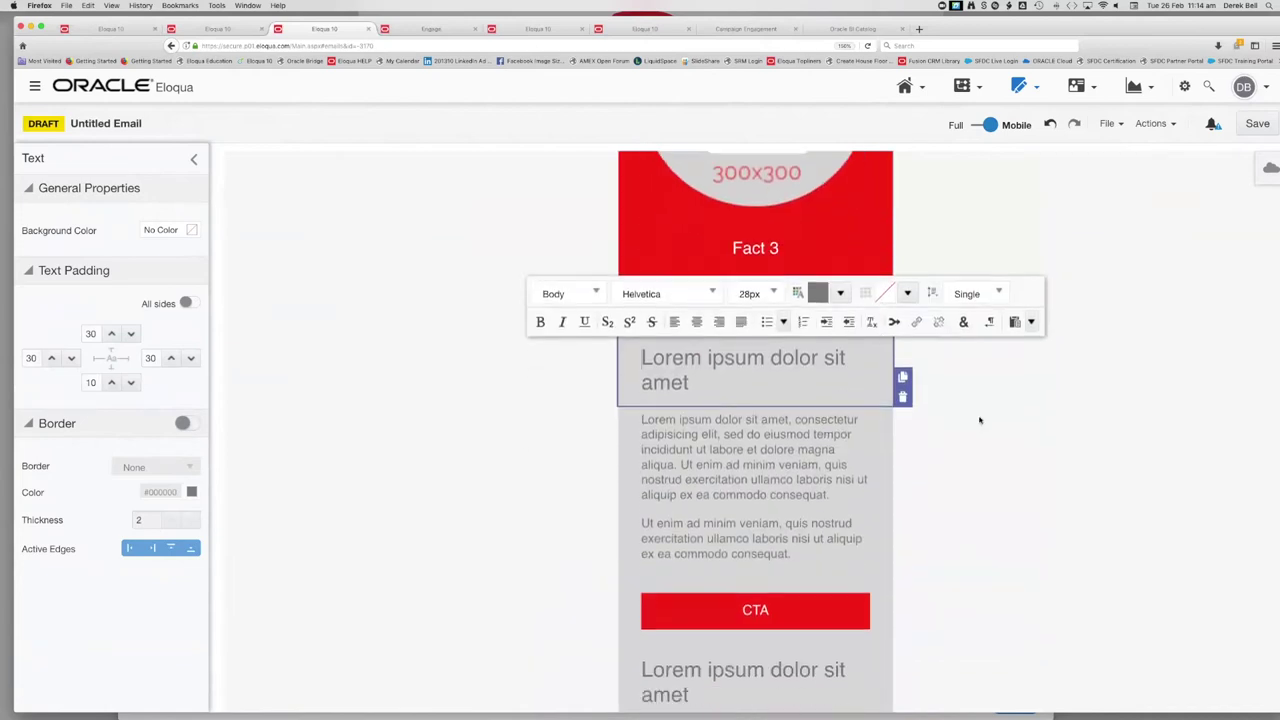
click(980, 420)
scroll(980, 420, down, 4)
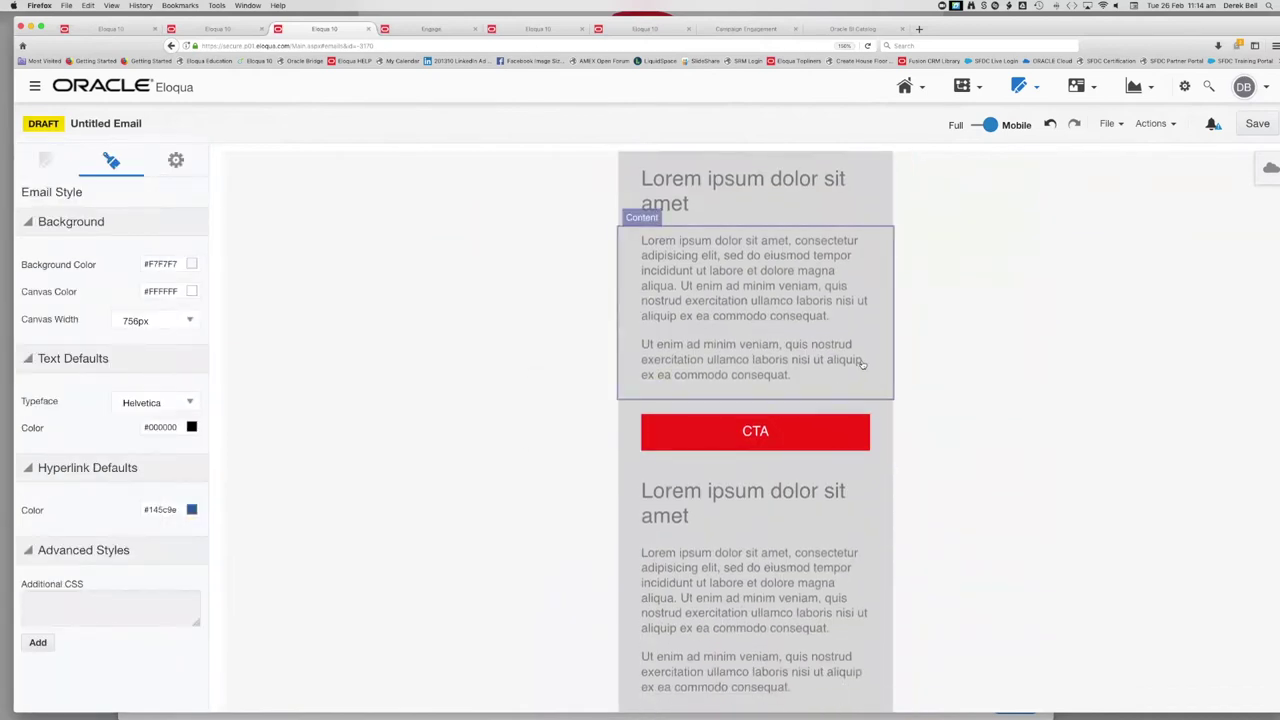
- Try the Fit to text width on the first text column's CTA button and restore it to Fit to width
double_click(789, 431)
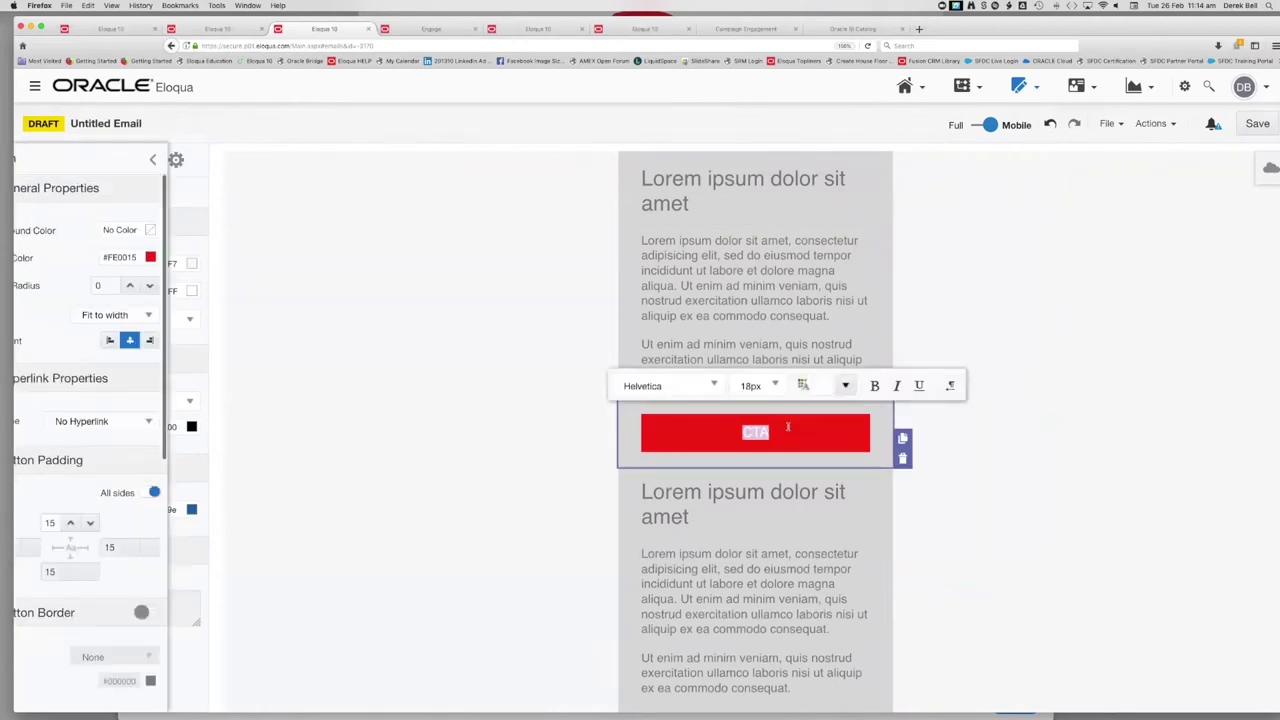
click(184, 317)
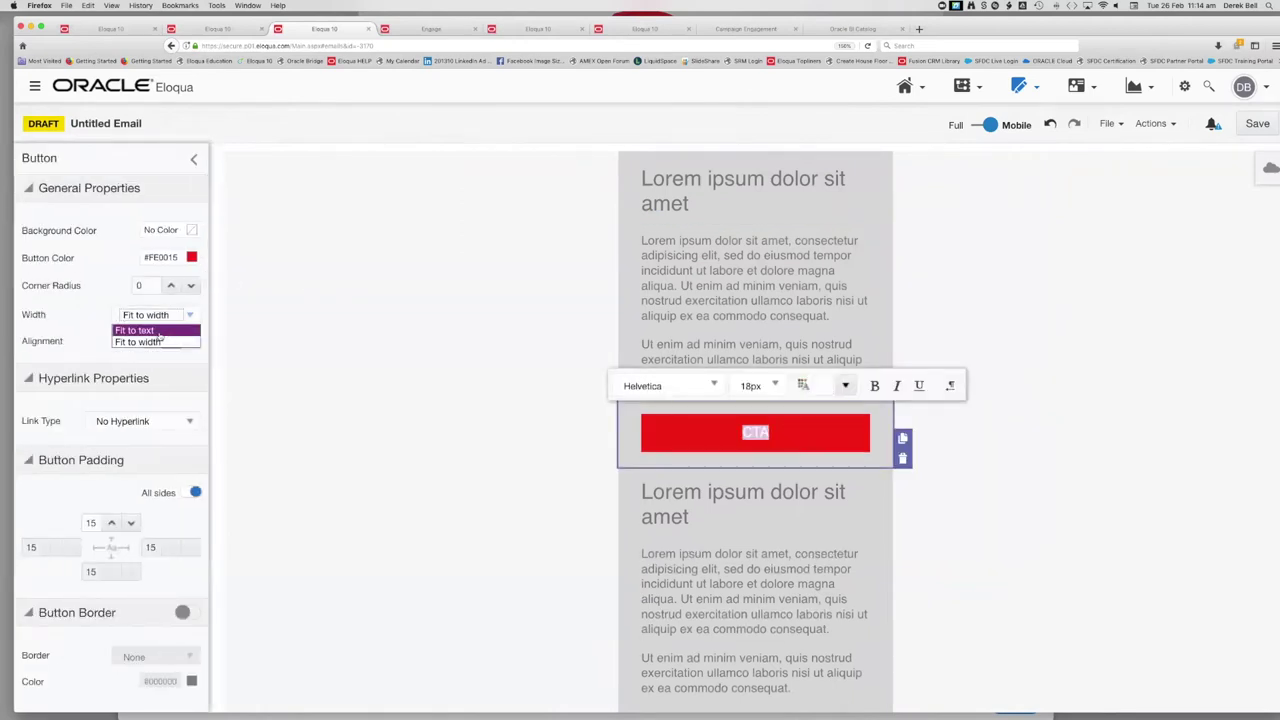
click(160, 338)
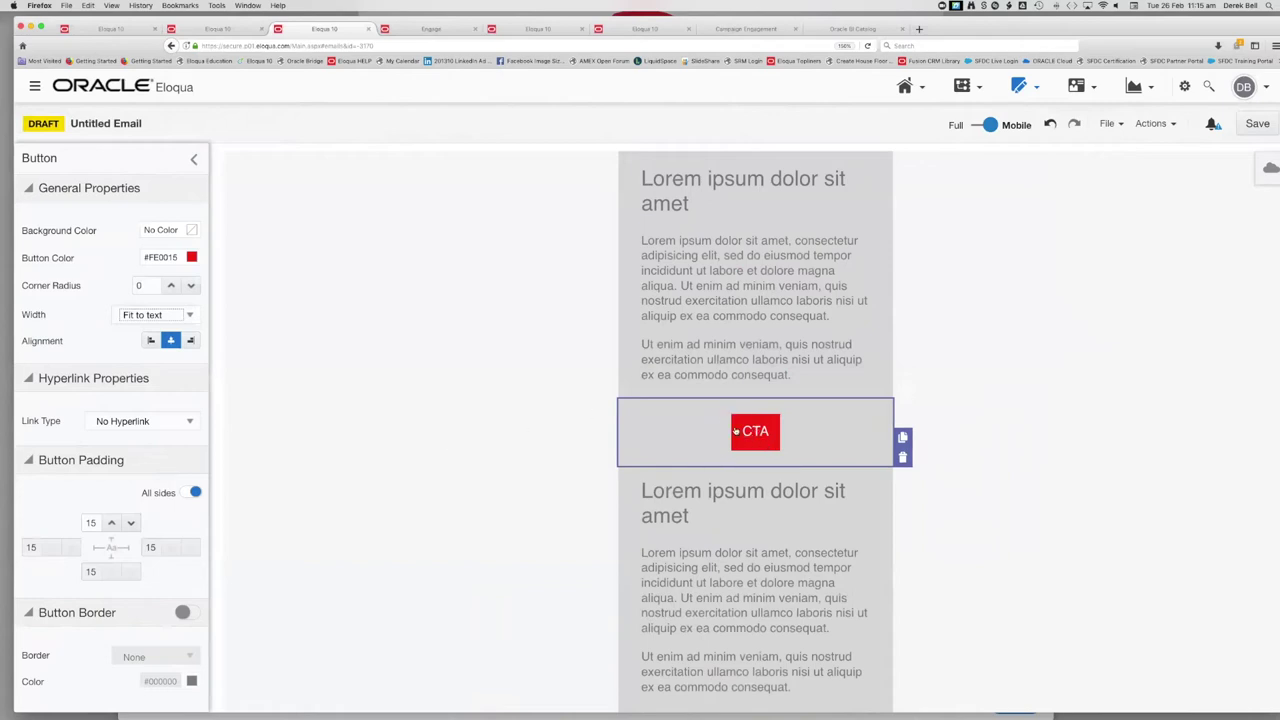
click(158, 315)
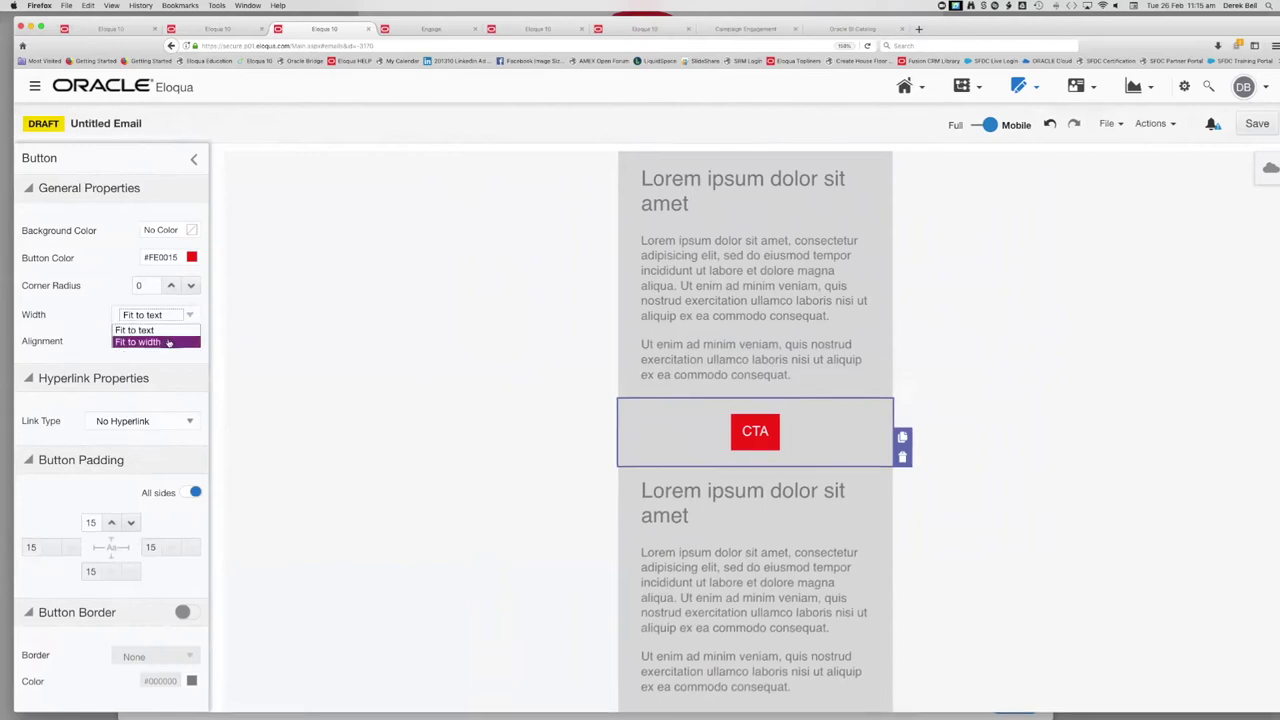
click(168, 342)
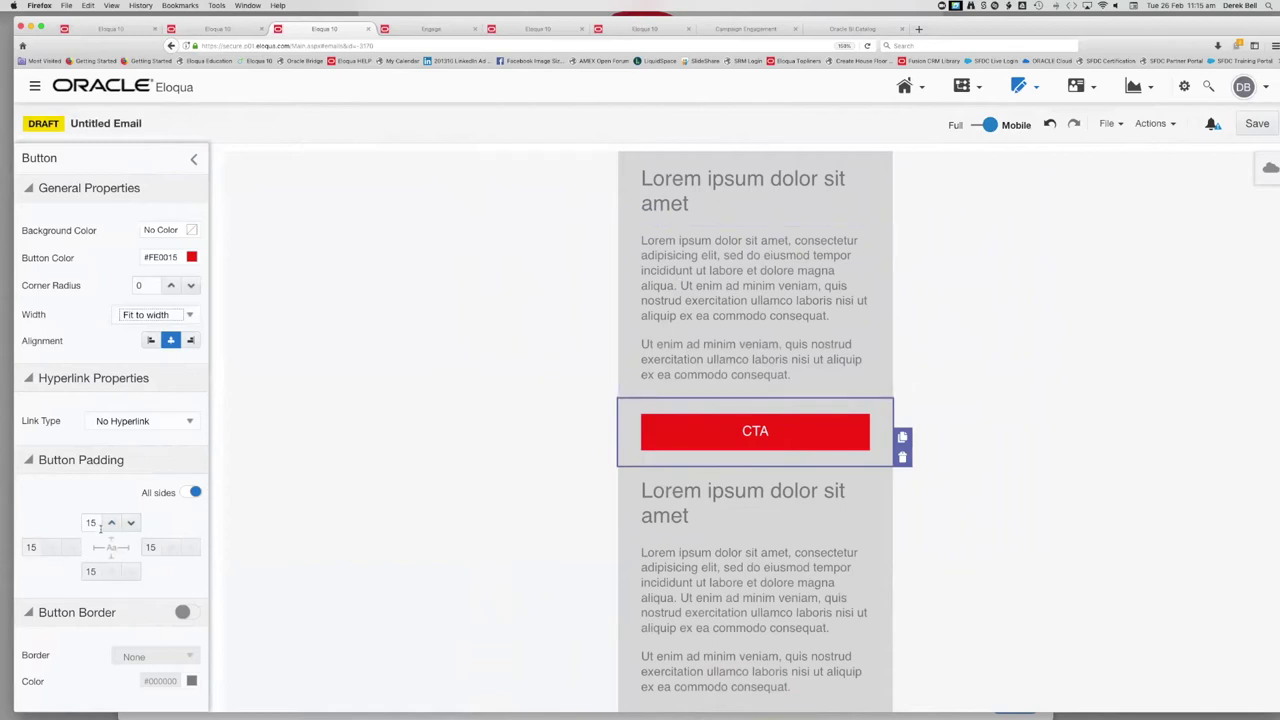
scroll(100, 527, down, 2)
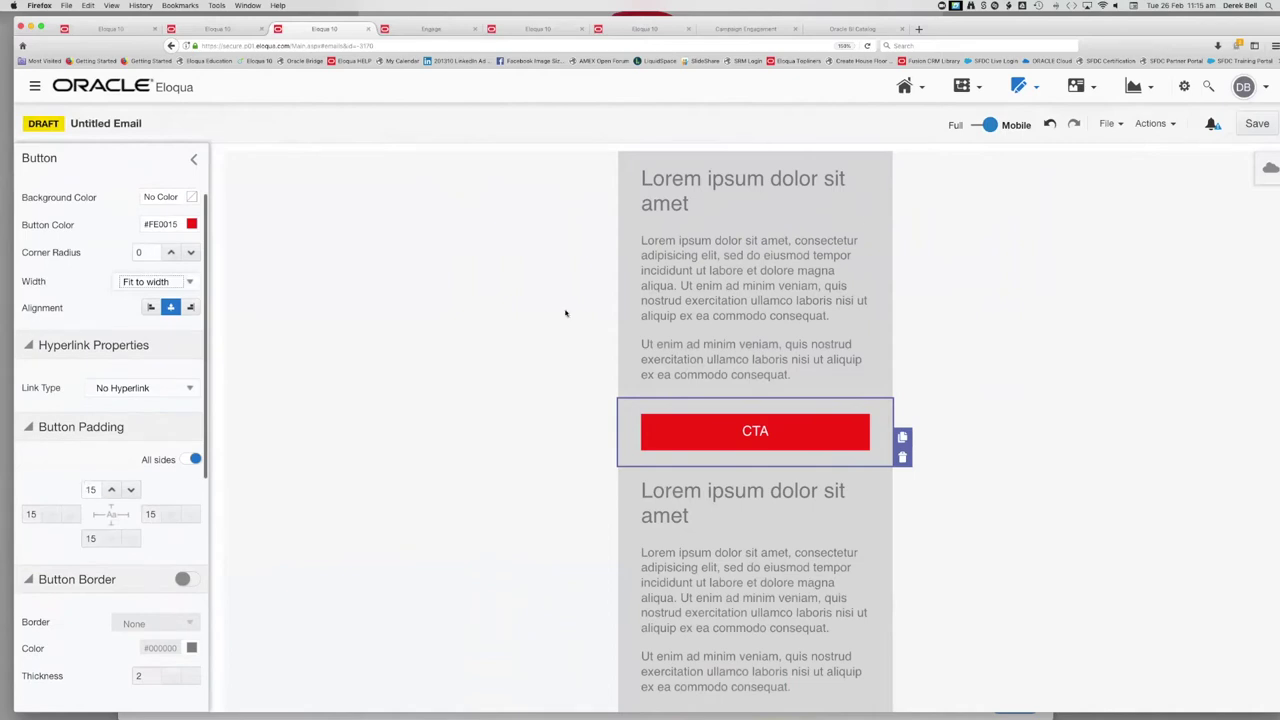
- In the full version, examine the hyperlink, tracking and padding properties of the "Tailor your approach" button
click(990, 125)
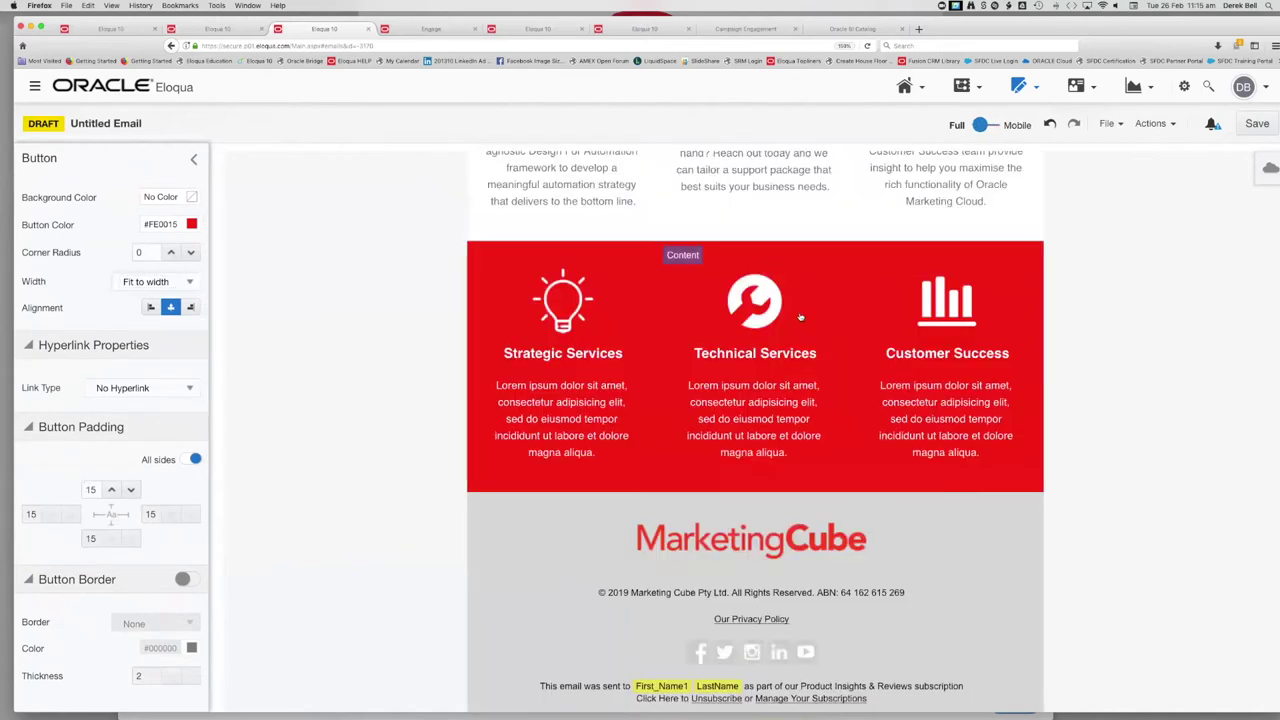
scroll(787, 385, up, 5)
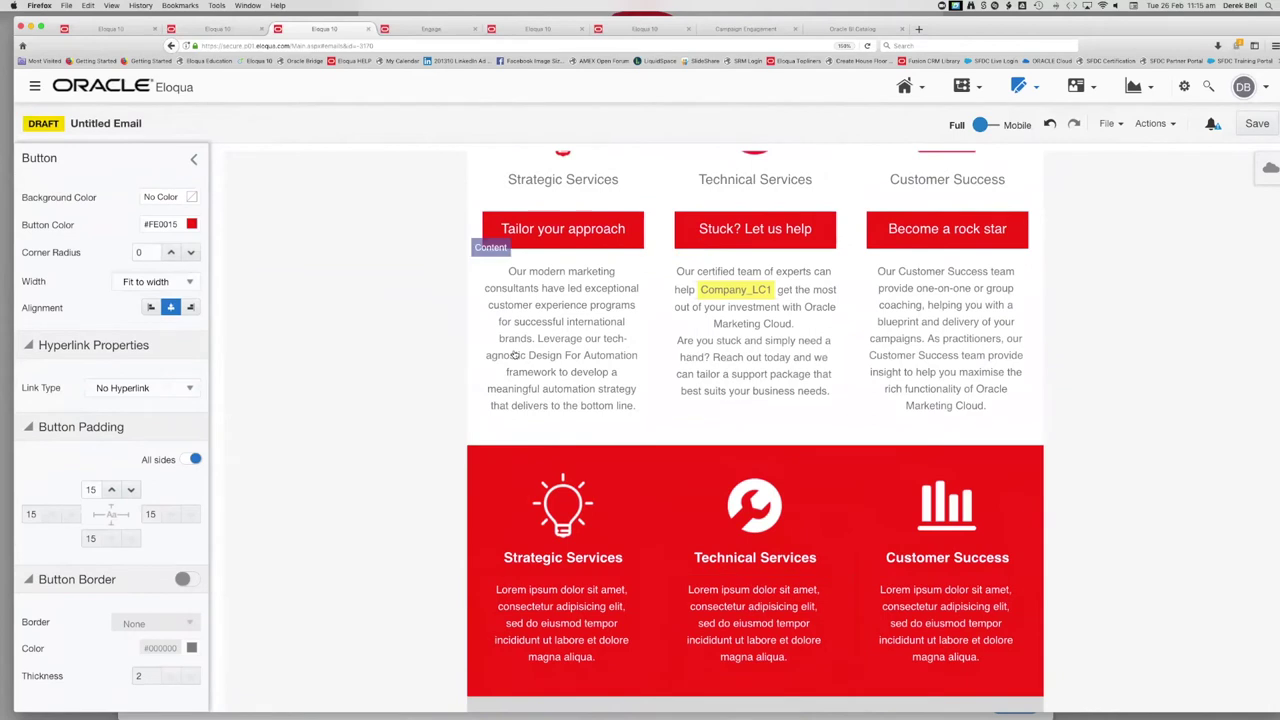
click(543, 322)
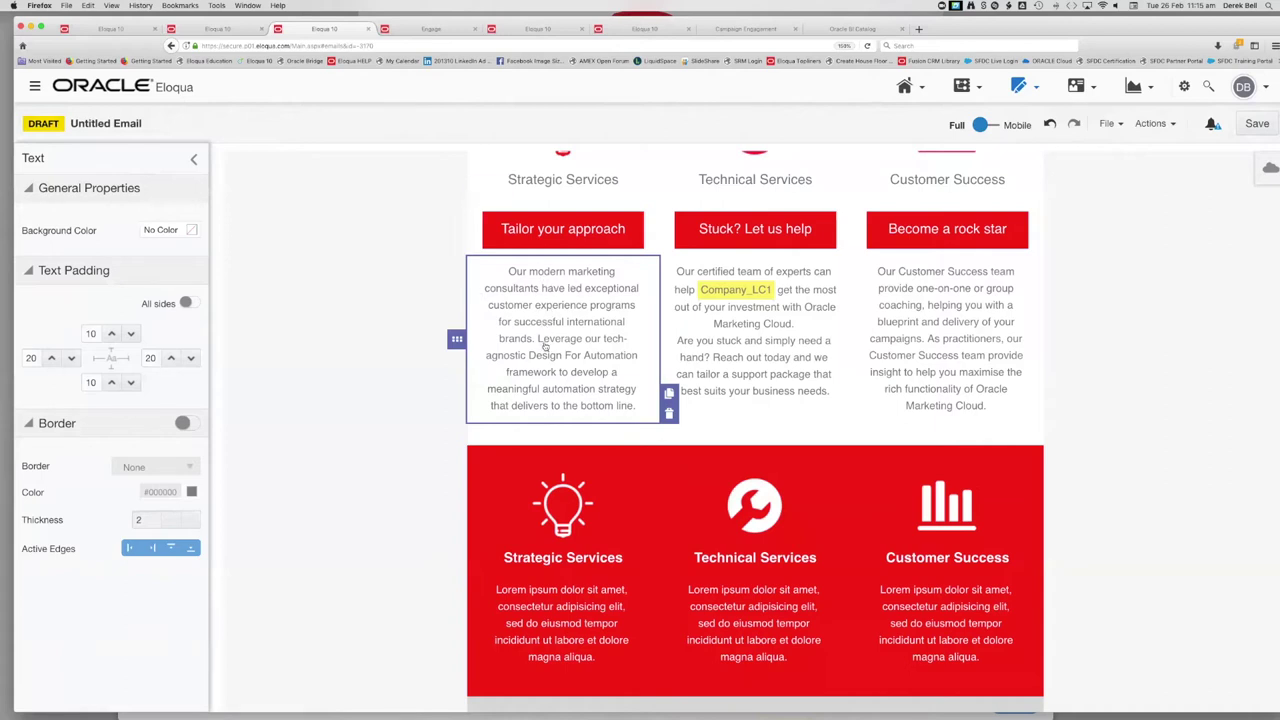
click(505, 229)
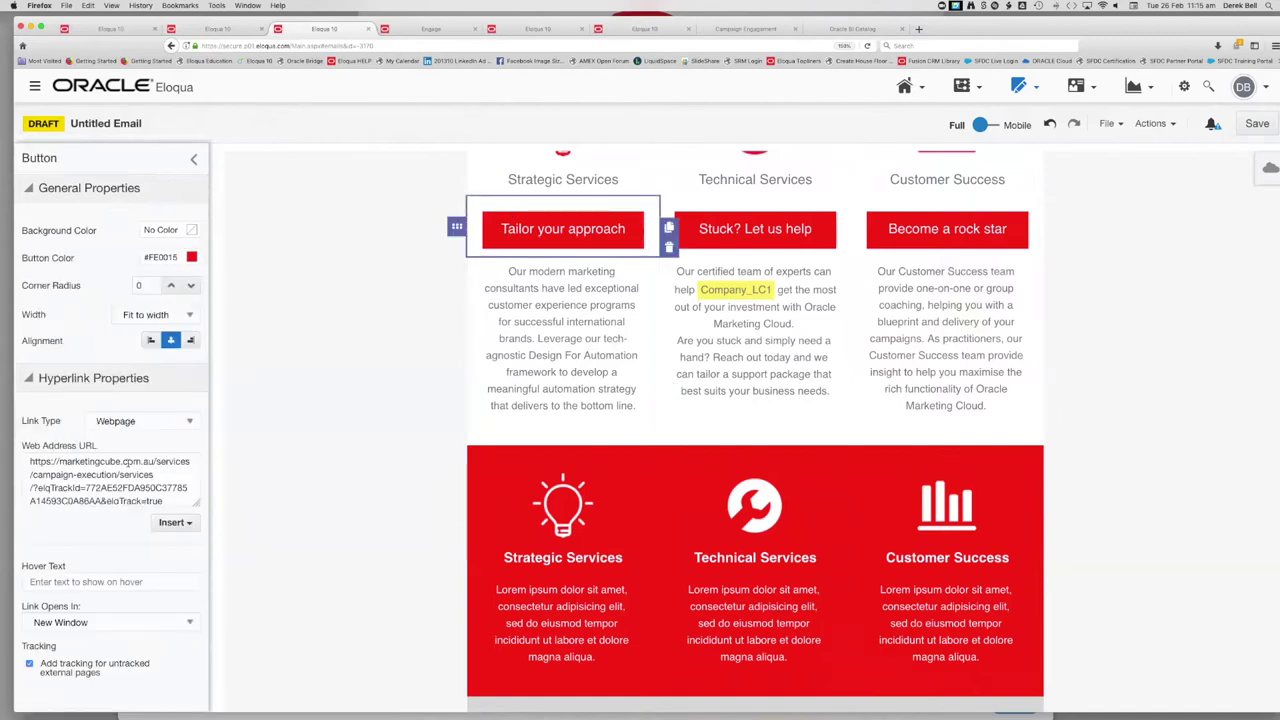
double_click(583, 229)
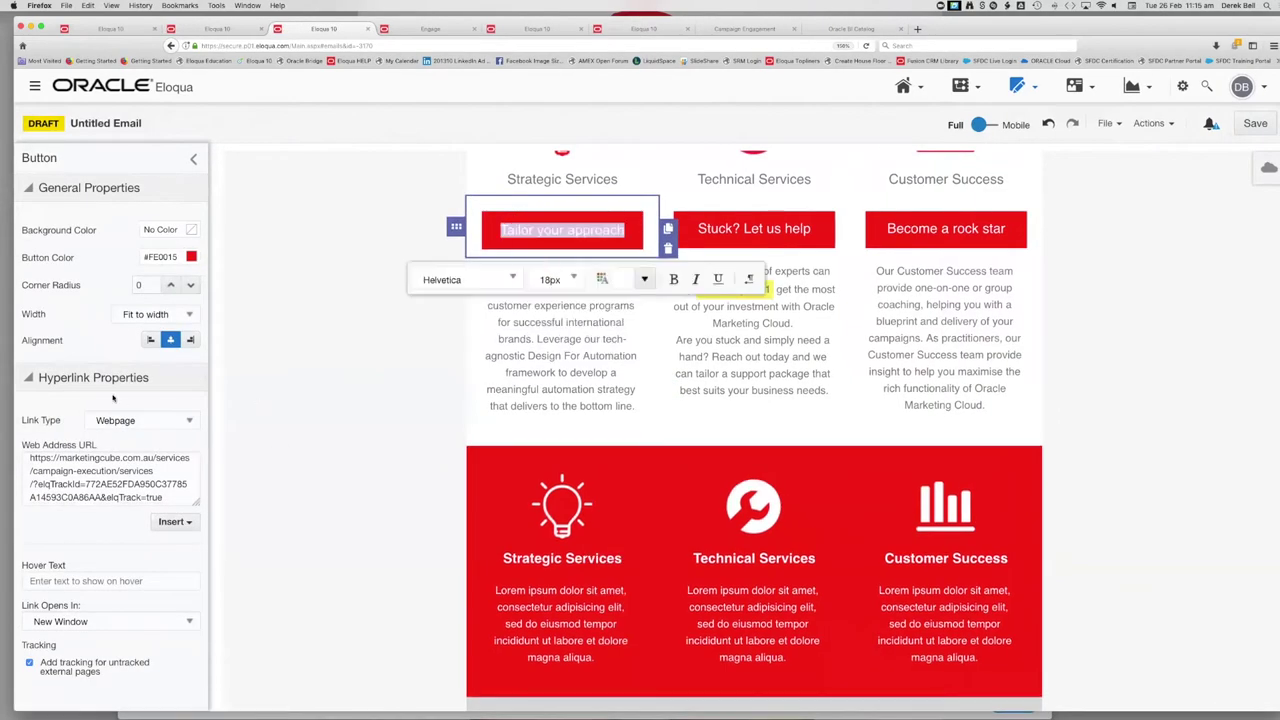
scroll(113, 398, down, 5)
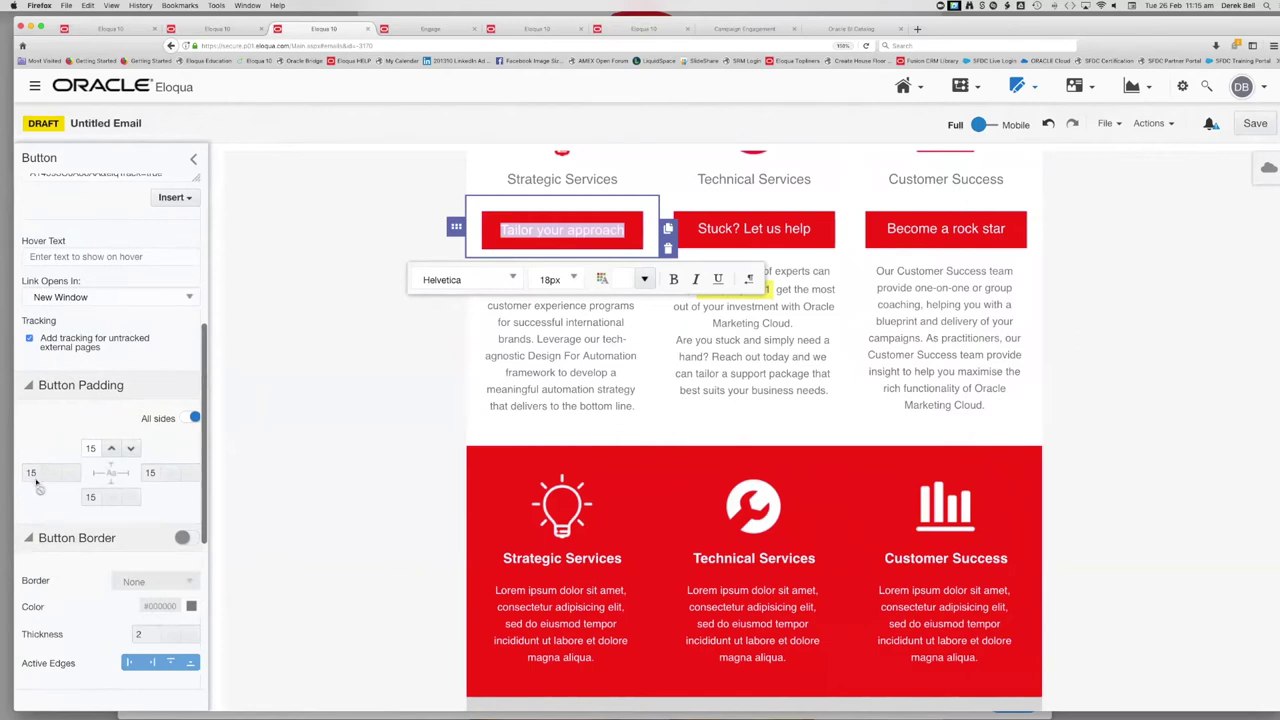
click(404, 318)
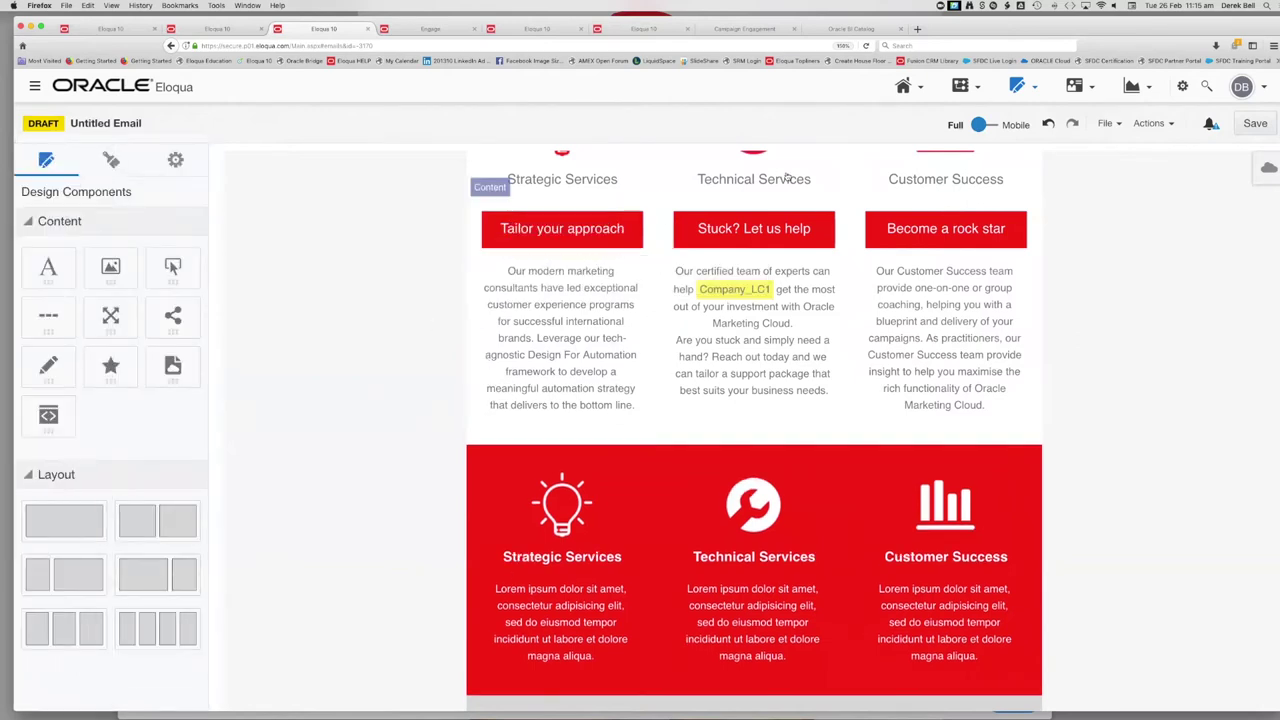
- Inspect the stacked service blocks in the mobile version and compare them with the full version
click(979, 124)
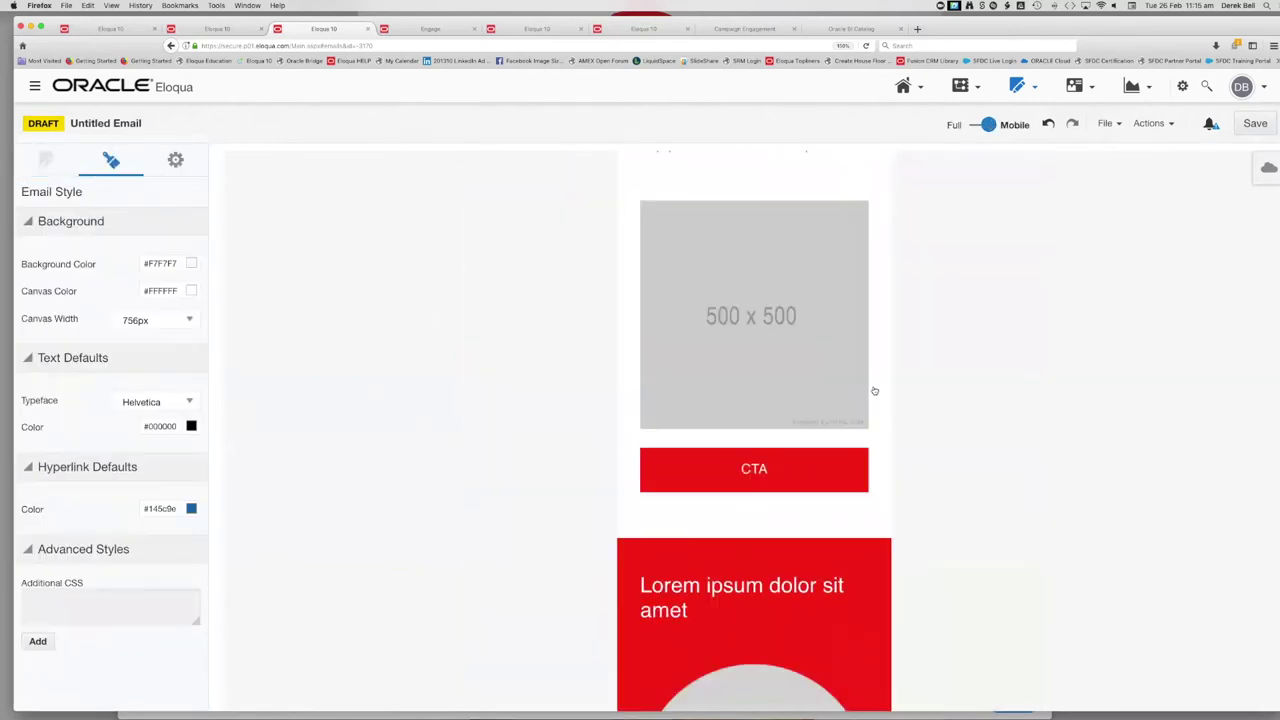
scroll(874, 391, down, 10)
scroll(874, 391, up, 10)
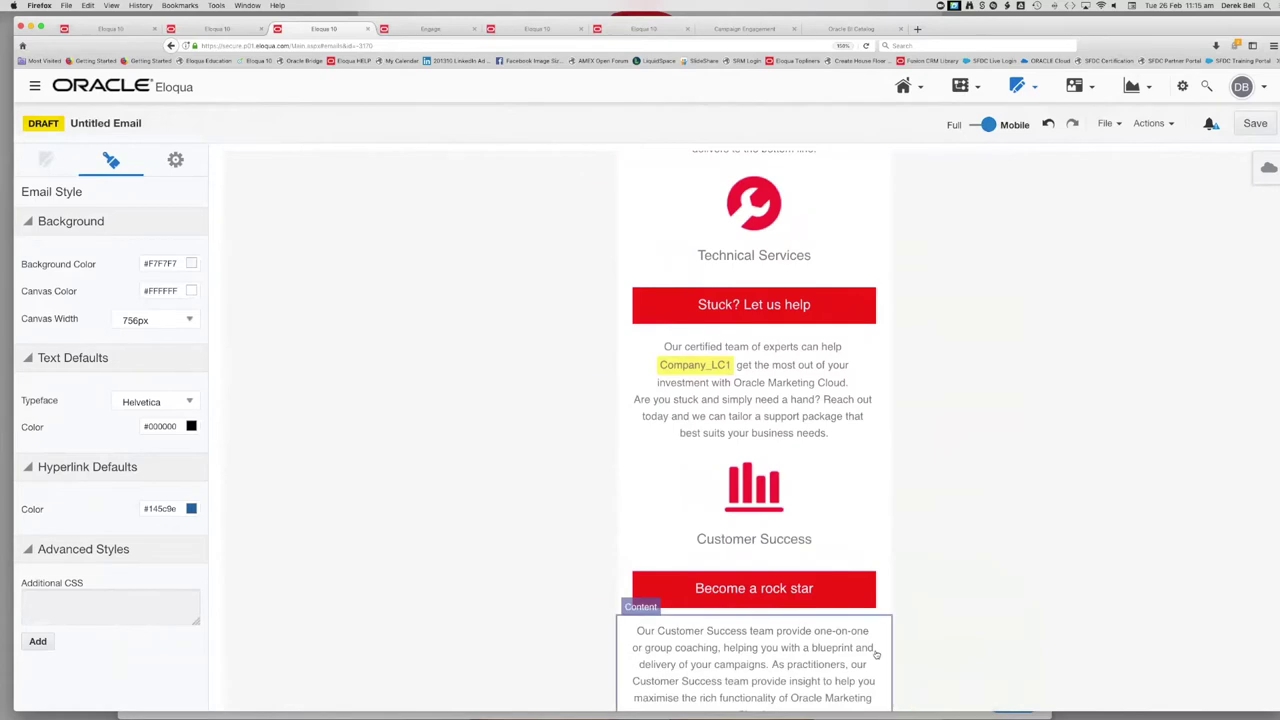
scroll(876, 653, down, 2)
scroll(737, 357, up, 1)
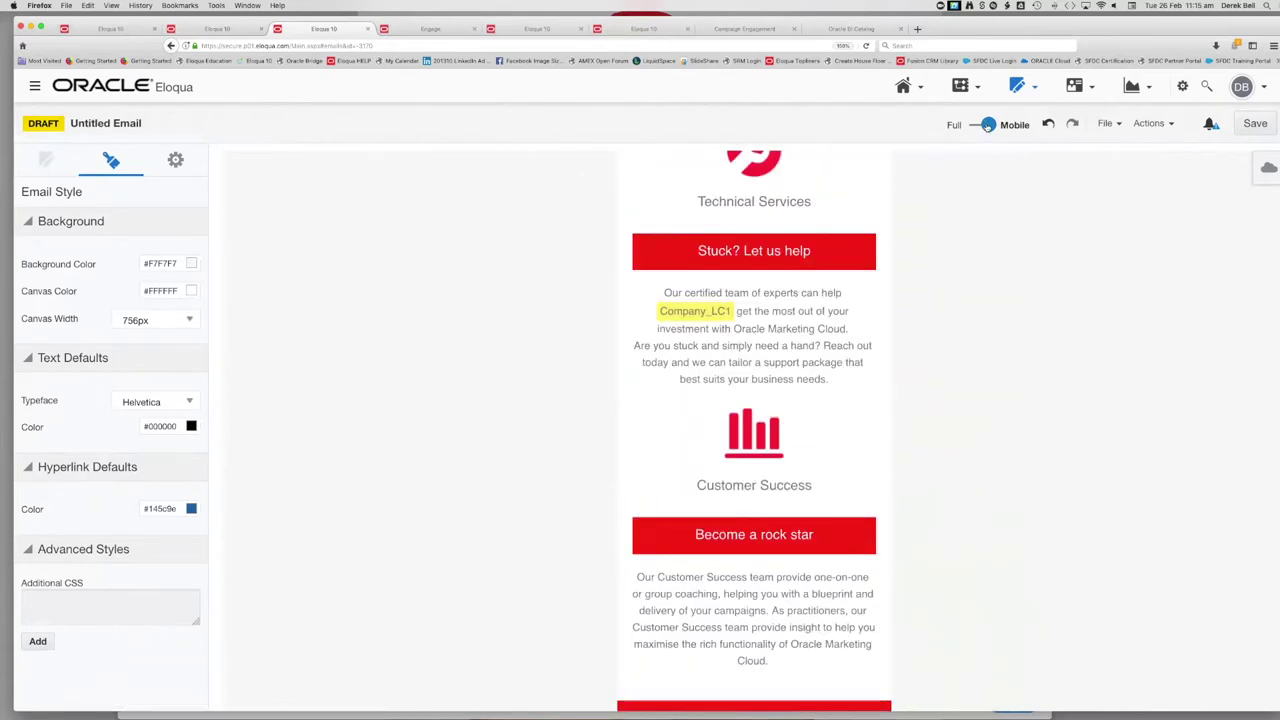
click(986, 125)
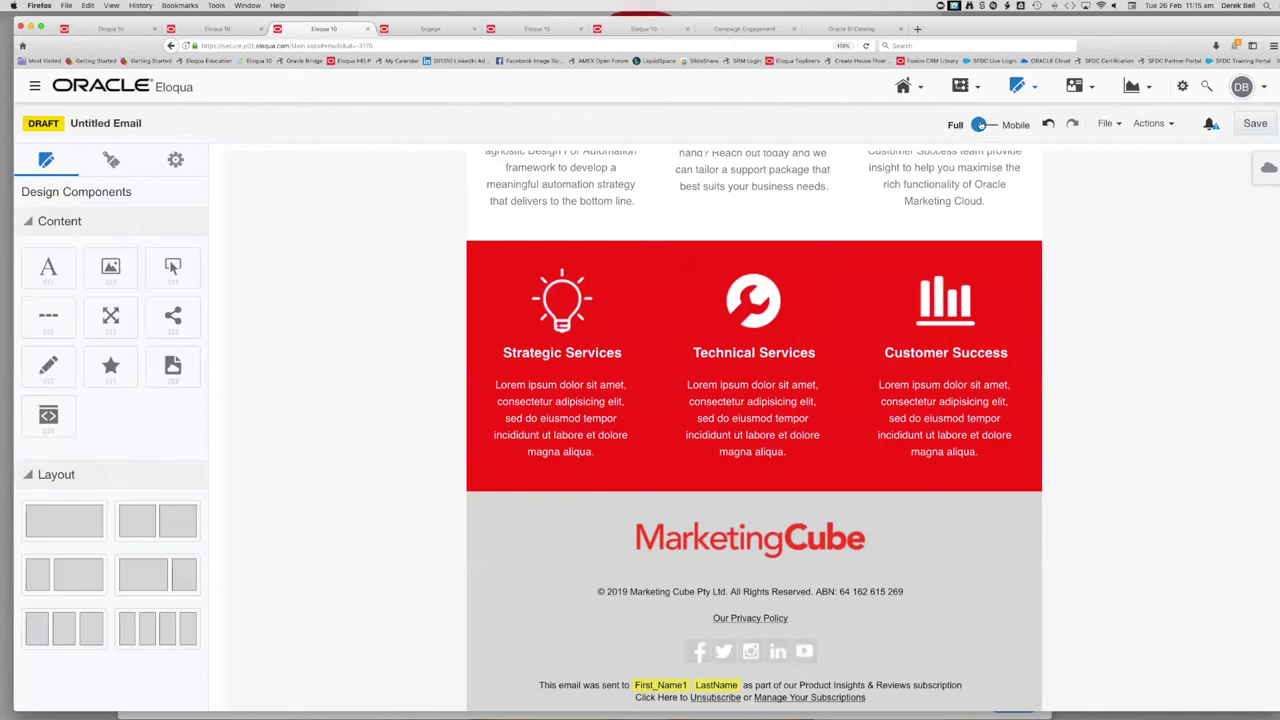
click(986, 125)
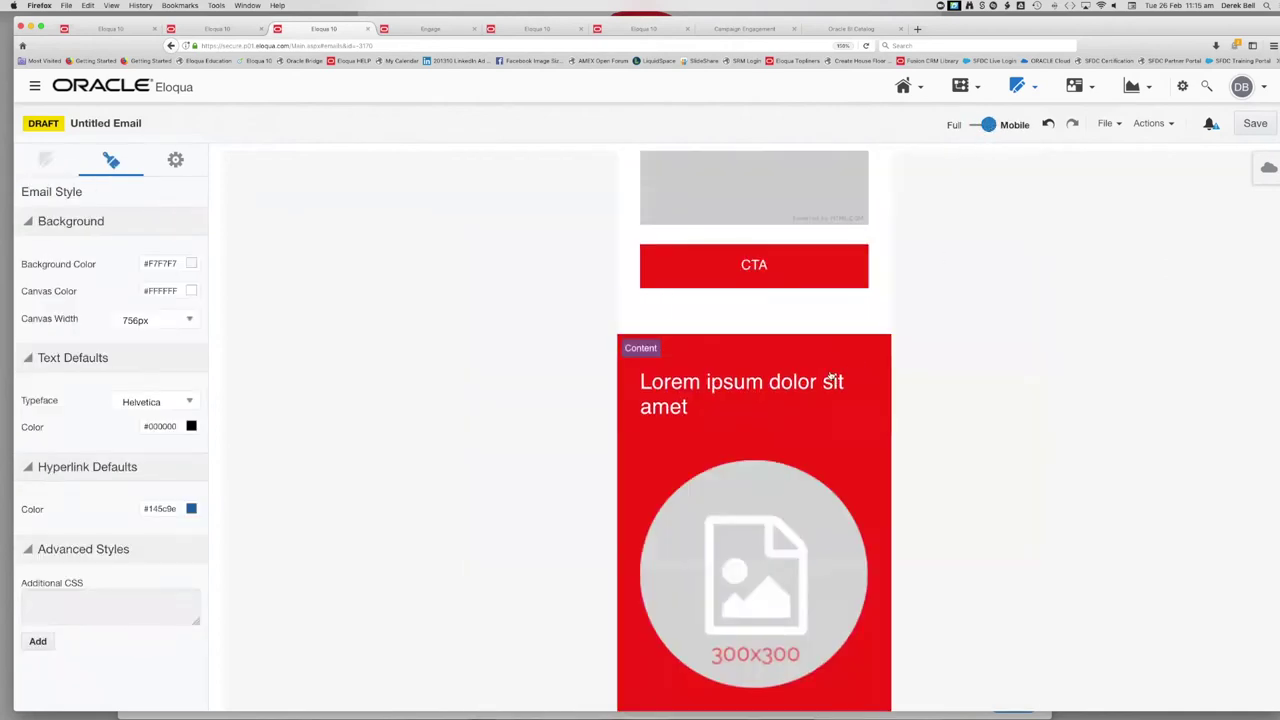
- Examine the properties of the CTA button below the 500 x 500 image in the mobile version
scroll(831, 376, up, 4)
scroll(831, 376, up, 3)
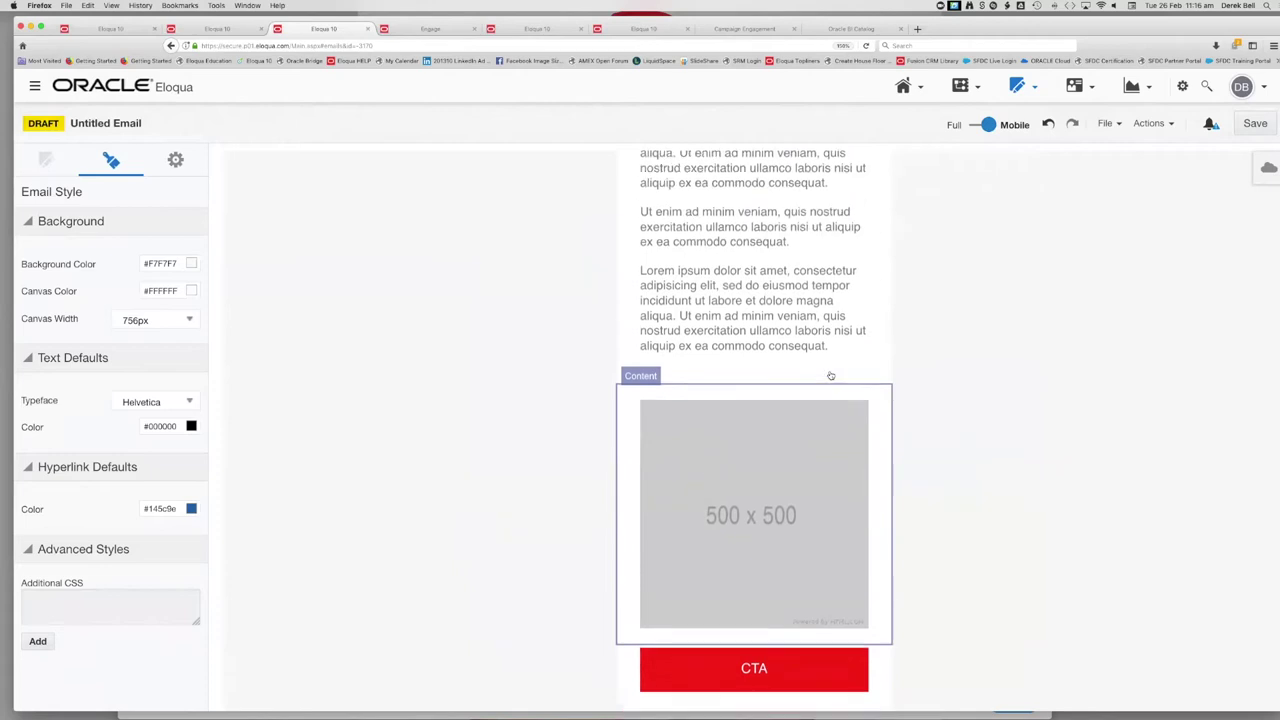
scroll(831, 376, down, 2)
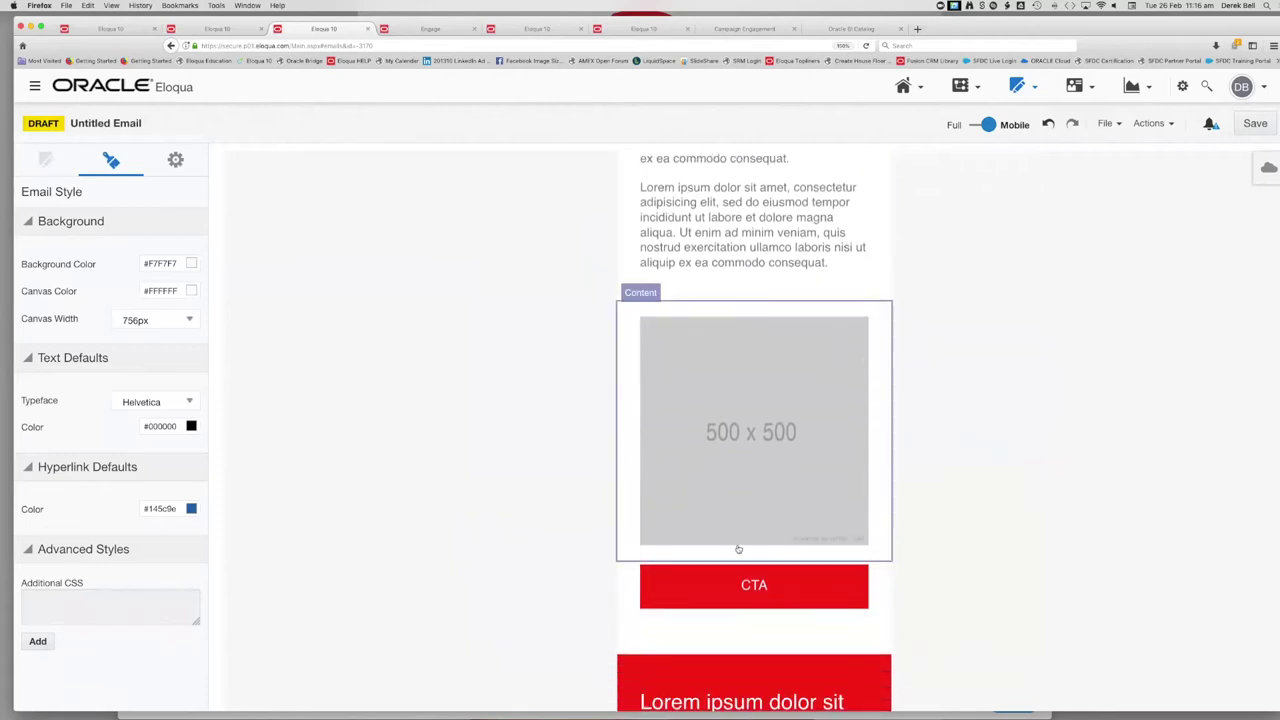
click(735, 584)
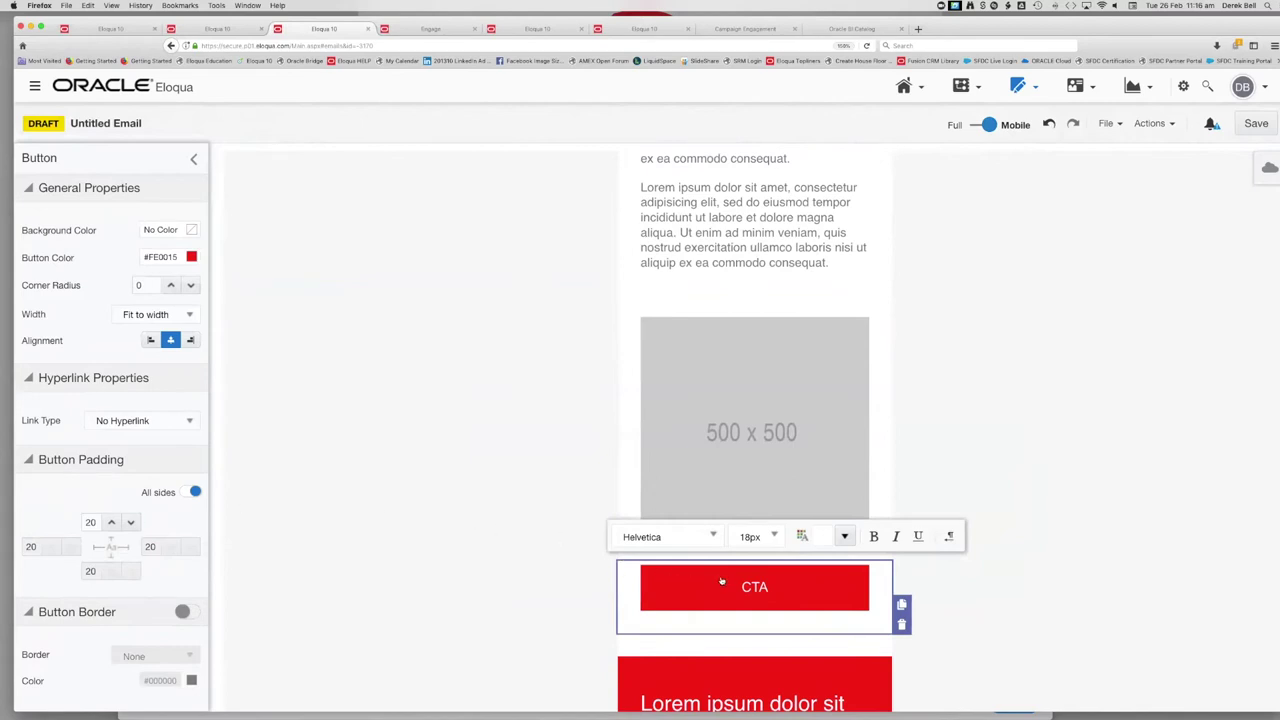
click(938, 447)
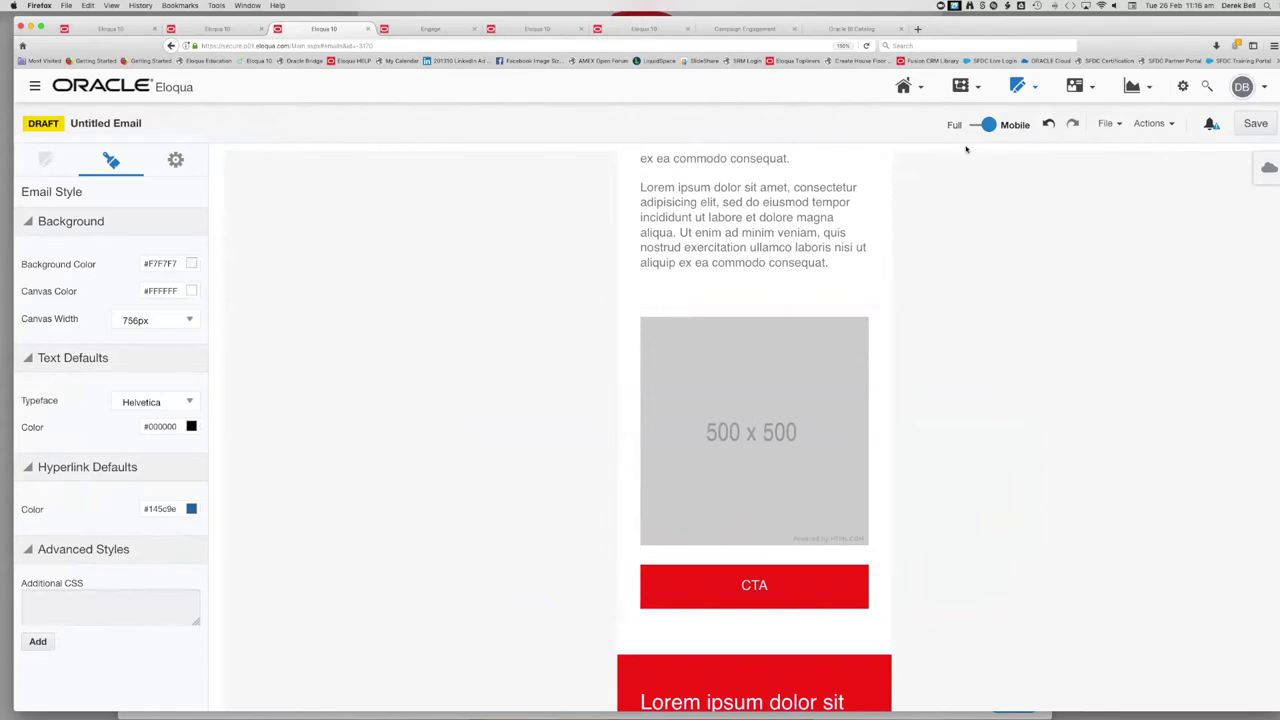
- In the full version, replace the first placeholder image in the red two-image section with a square portrait photo found by searching 150x150
click(988, 125)
scroll(666, 404, up, 5)
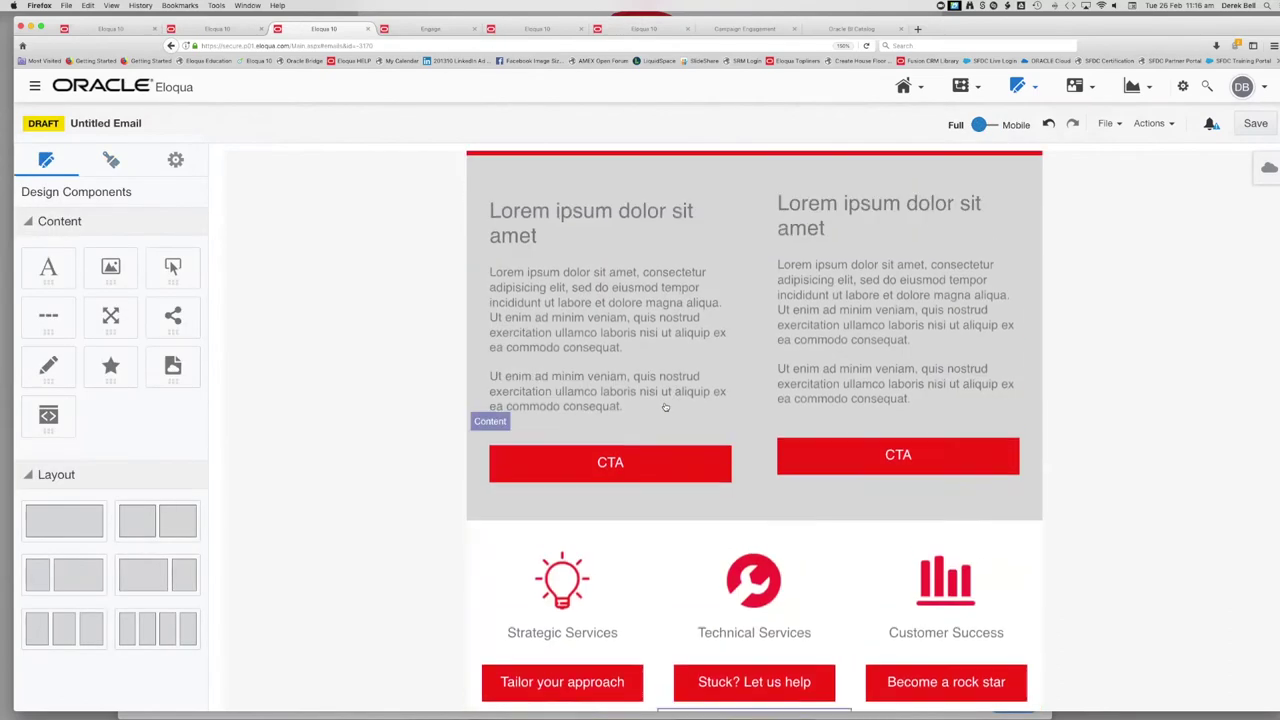
scroll(665, 406, down, 8)
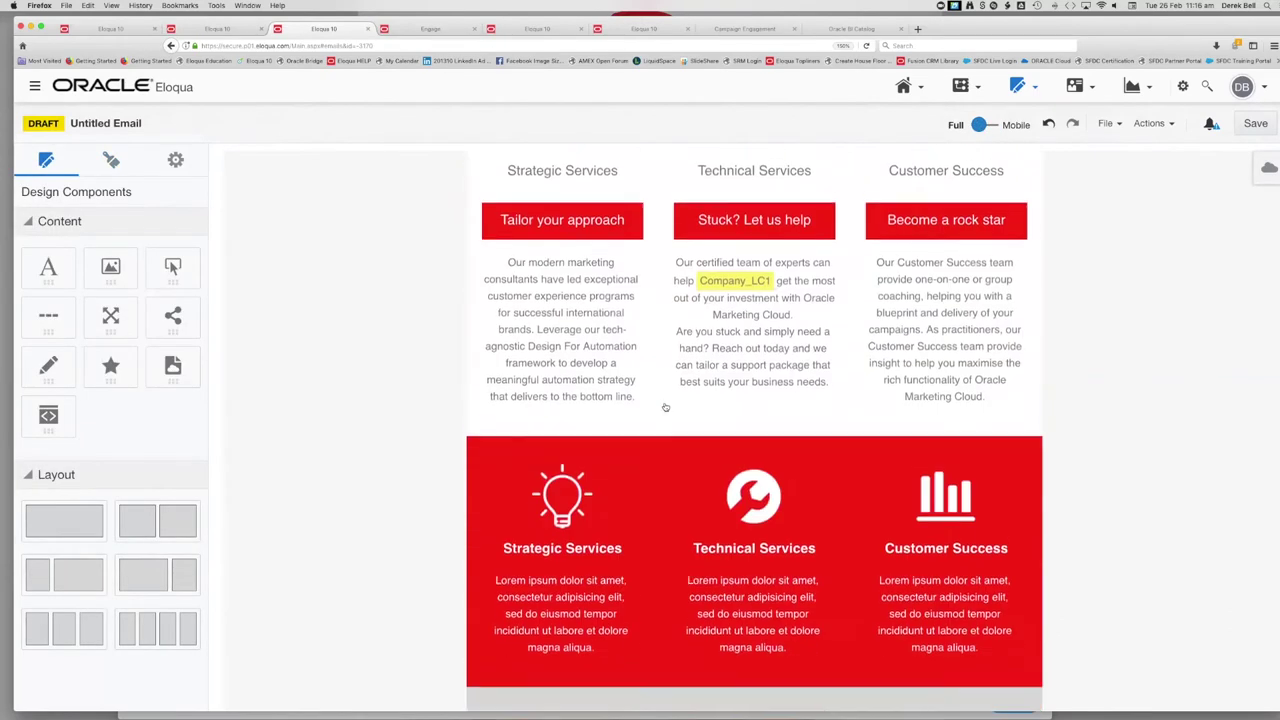
scroll(665, 407, up, 10)
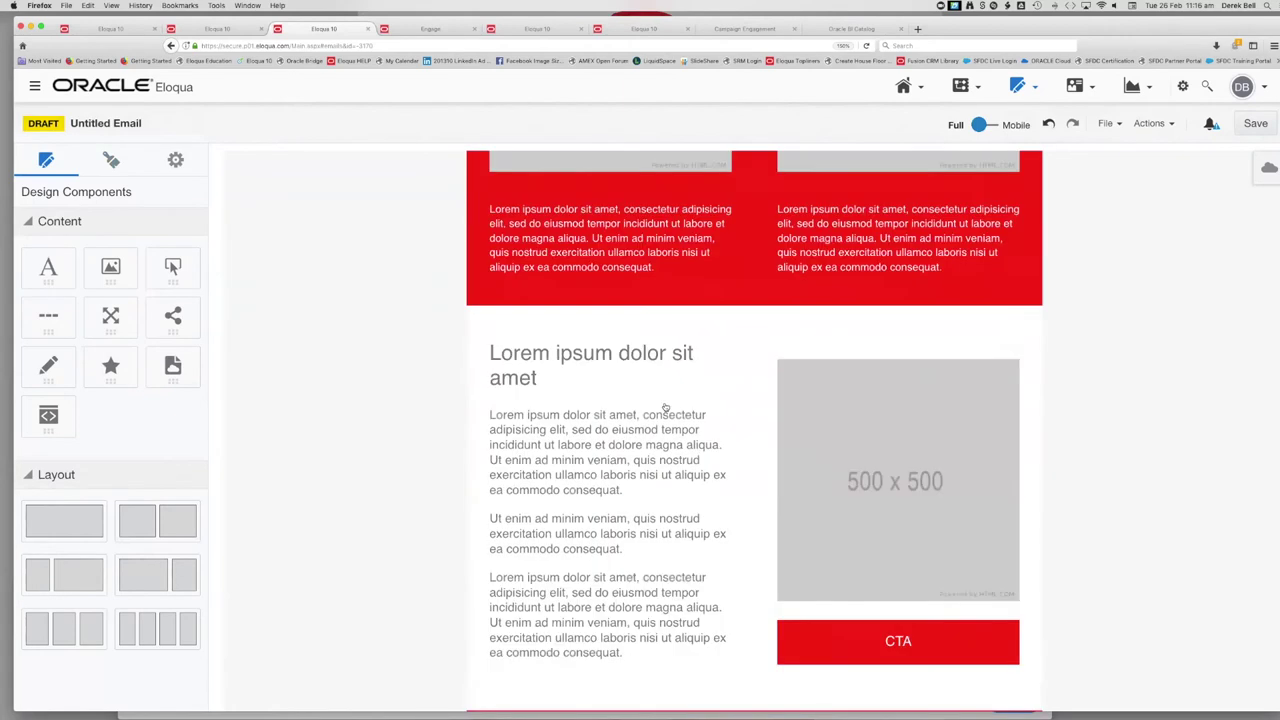
scroll(665, 407, down, 1)
click(640, 390)
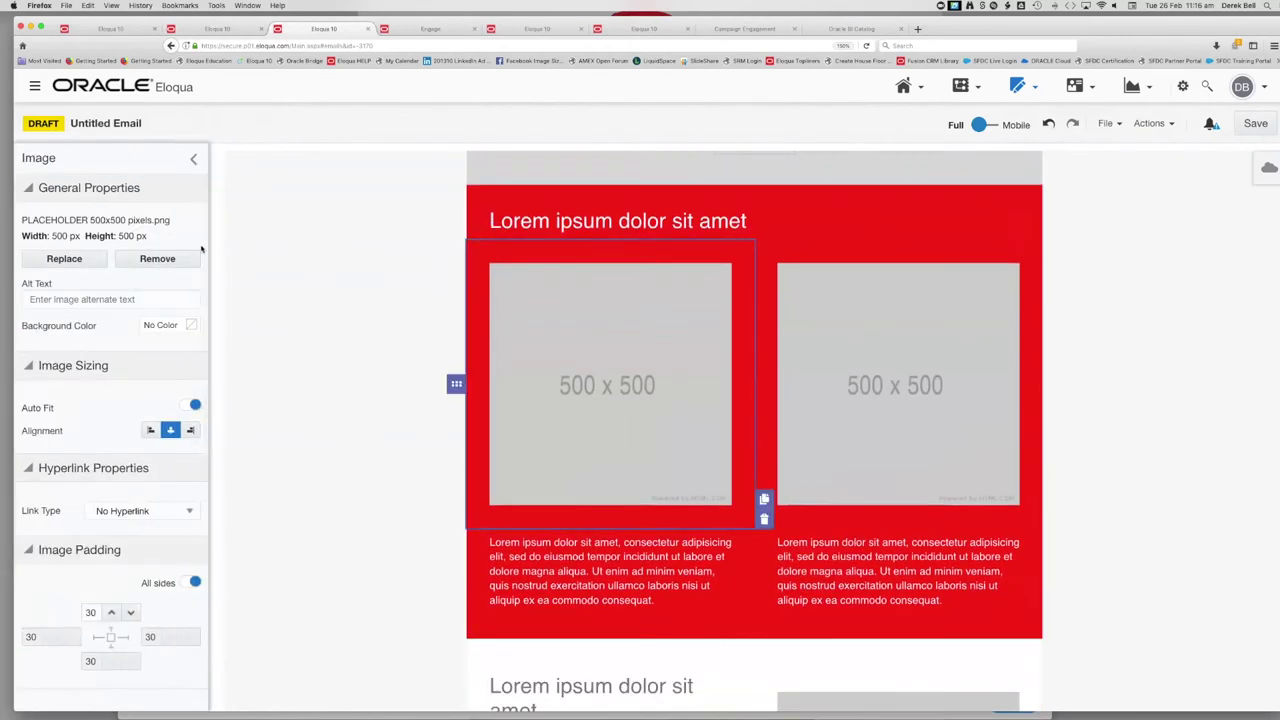
click(65, 259)
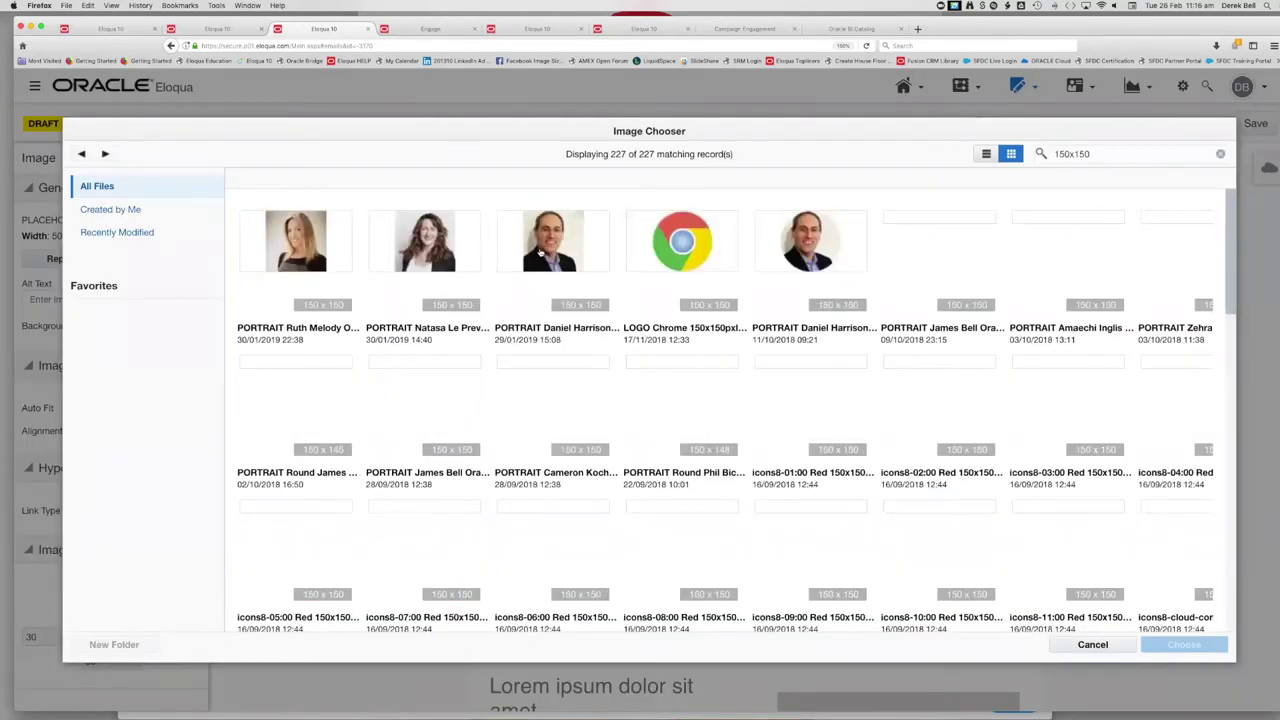
click(557, 246)
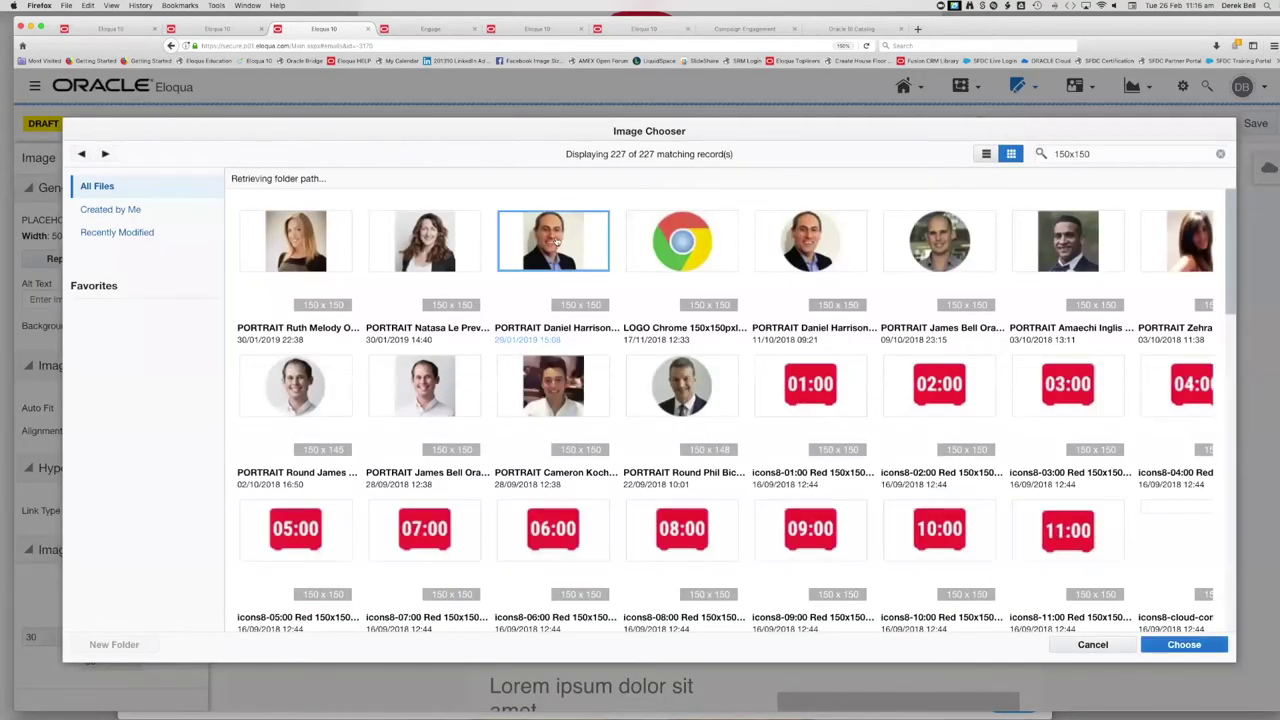
click(1183, 644)
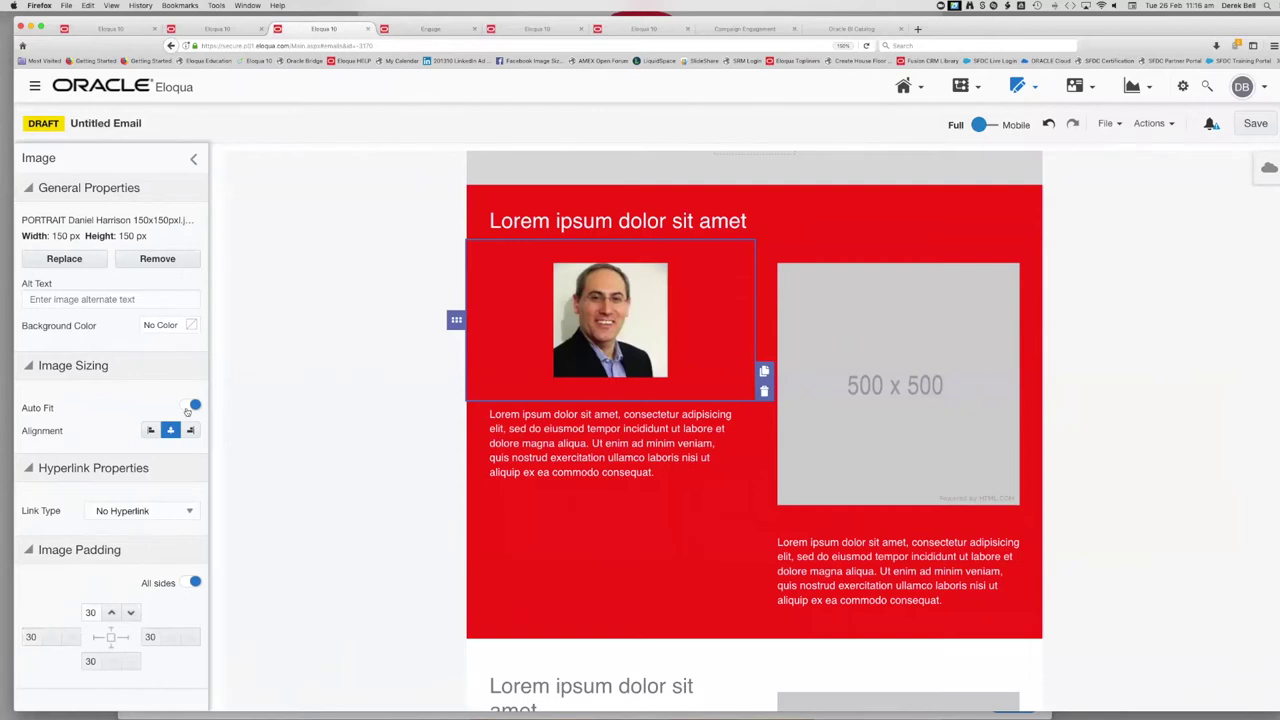
- Try scaling the portrait to 100% with Auto Fit off, and turn Auto Fit back on
click(194, 406)
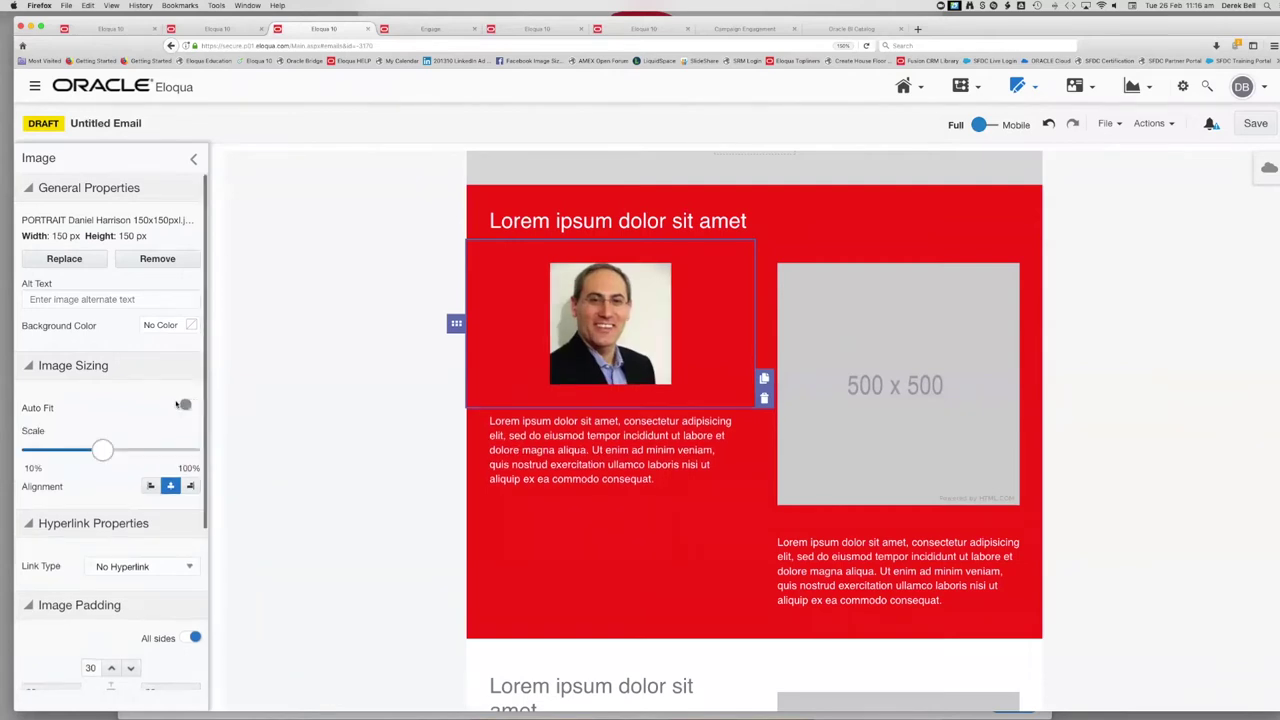
drag(105, 449, 201, 454)
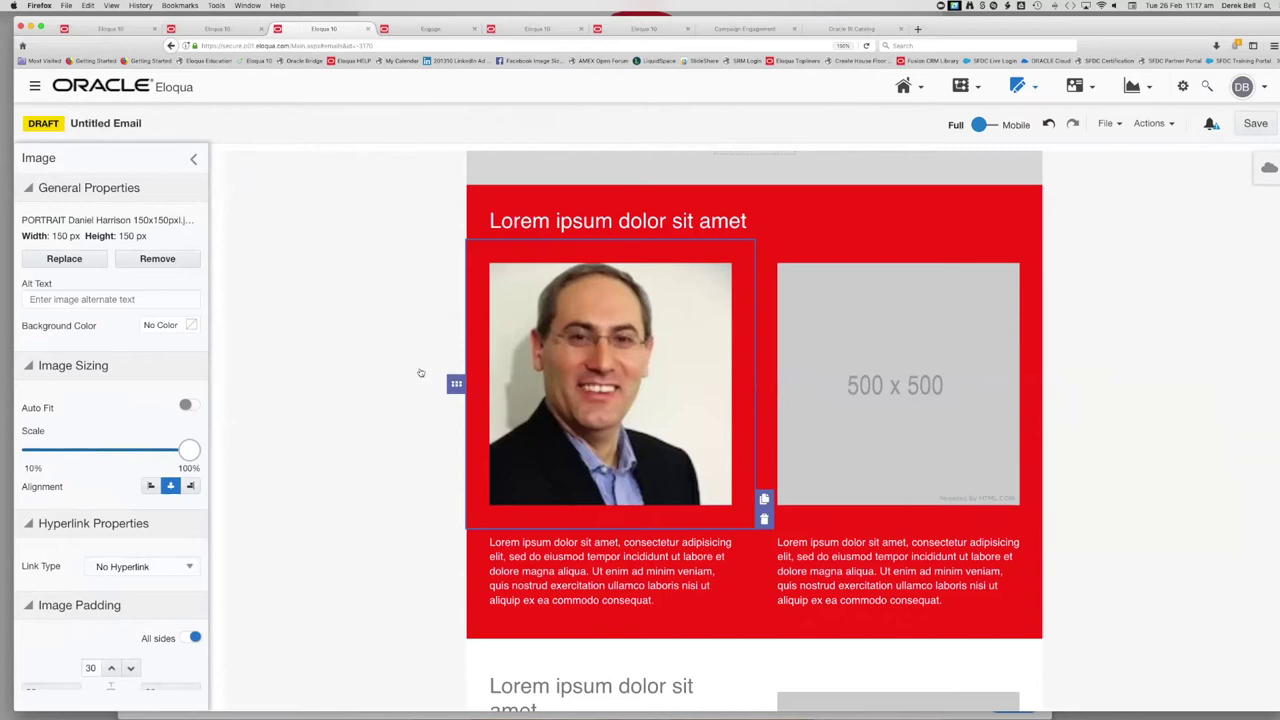
click(186, 405)
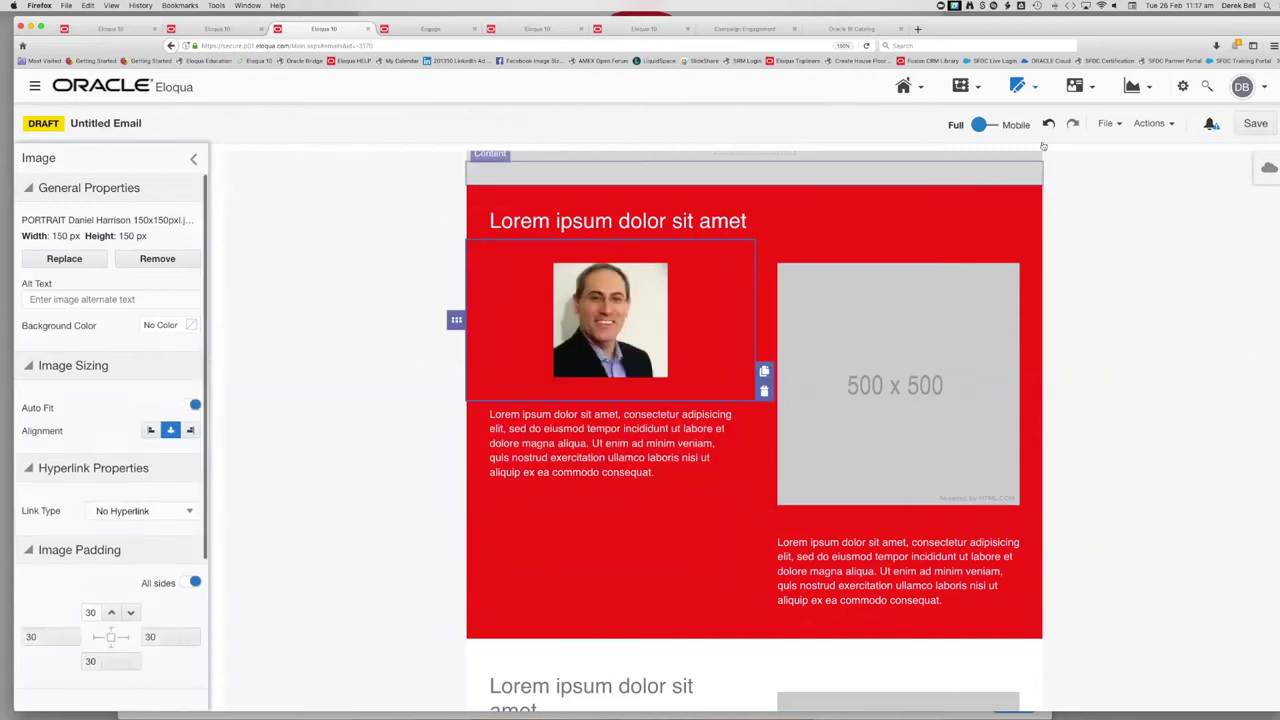
- Check how the small portrait sits above the stacked 500 x 500 placeholder in the mobile version, and return to the full version
click(982, 125)
scroll(778, 388, down, 8)
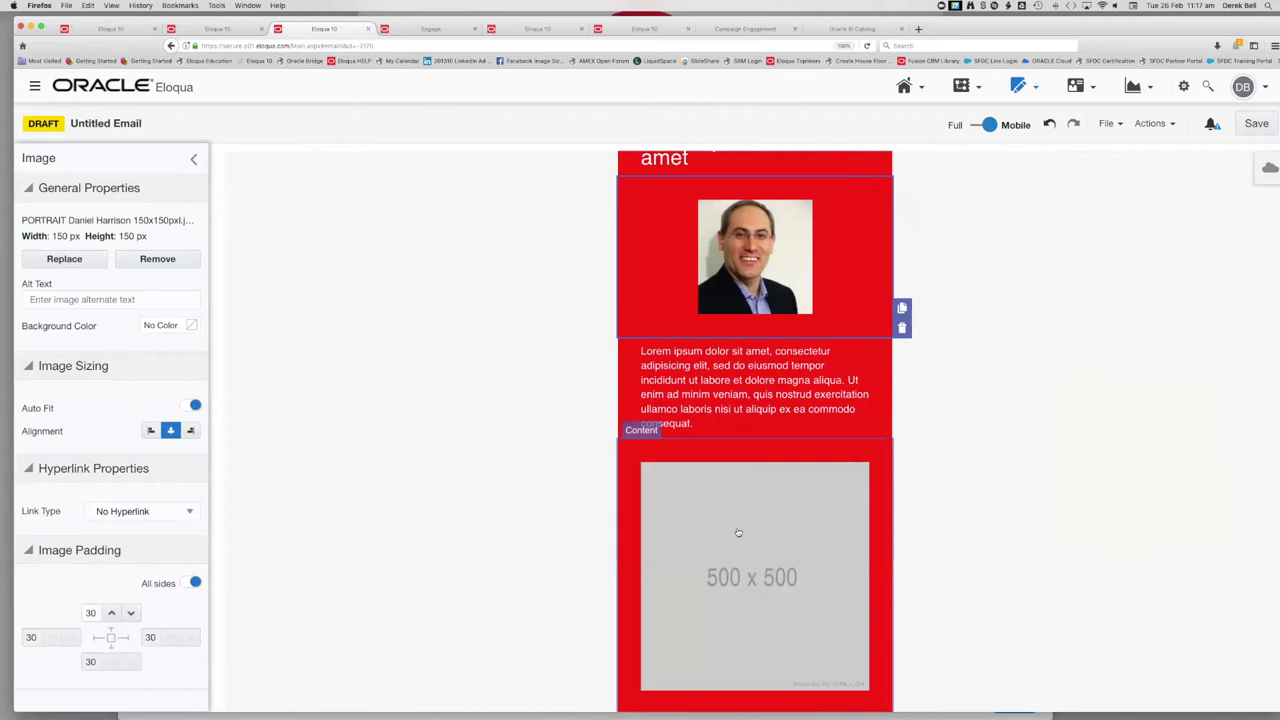
click(988, 125)
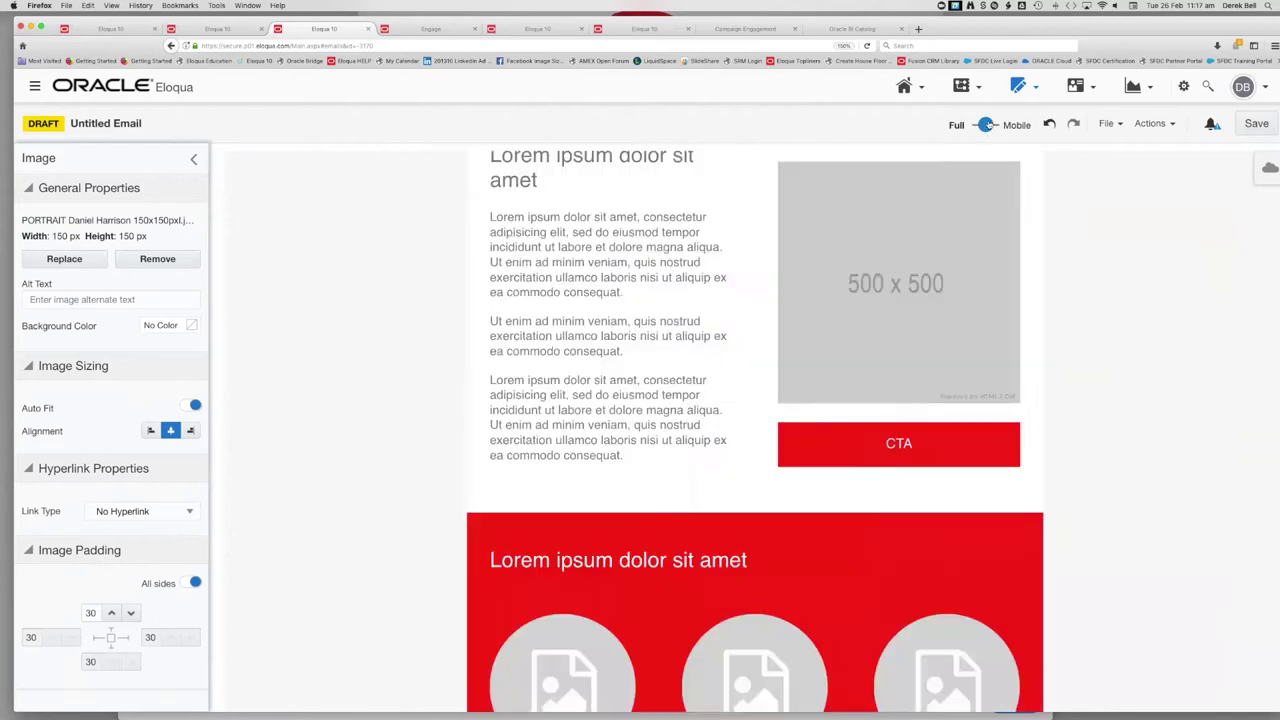
- Search the images for 500x500 and replace the portrait with the 20190620 SQUARE Customer Experience picture of the smiling woman
scroll(860, 420, up, 10)
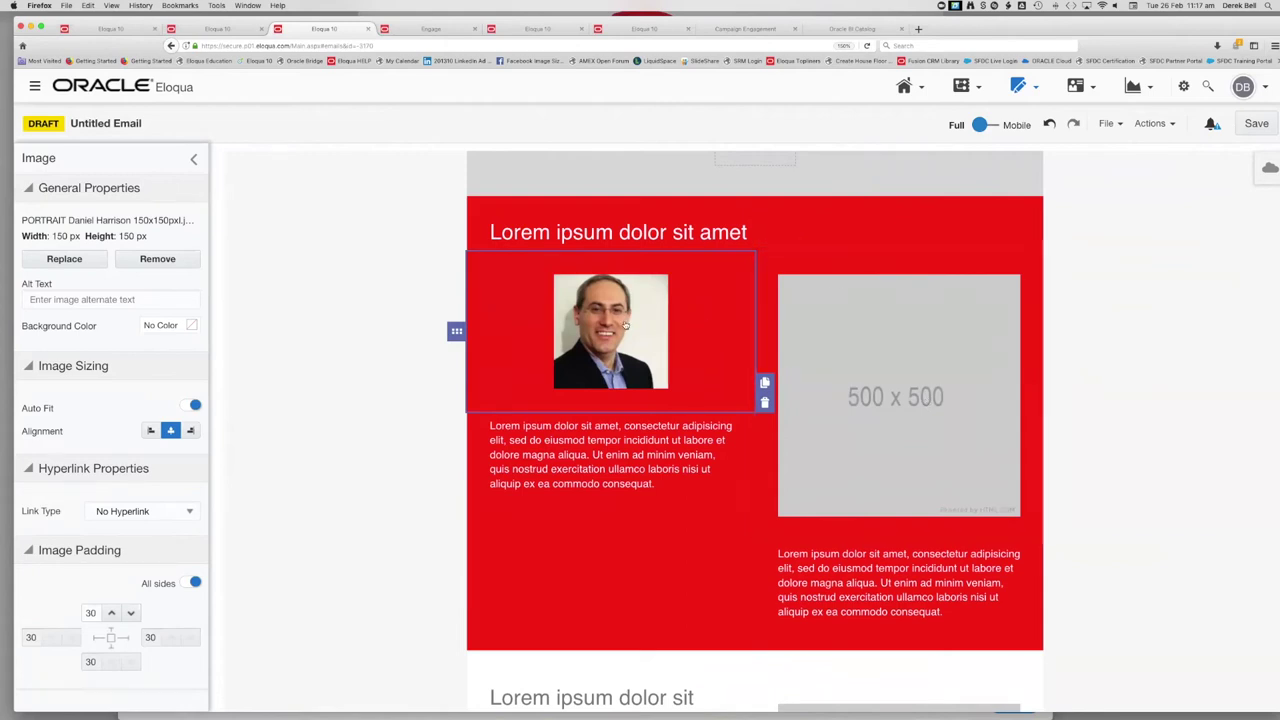
click(64, 258)
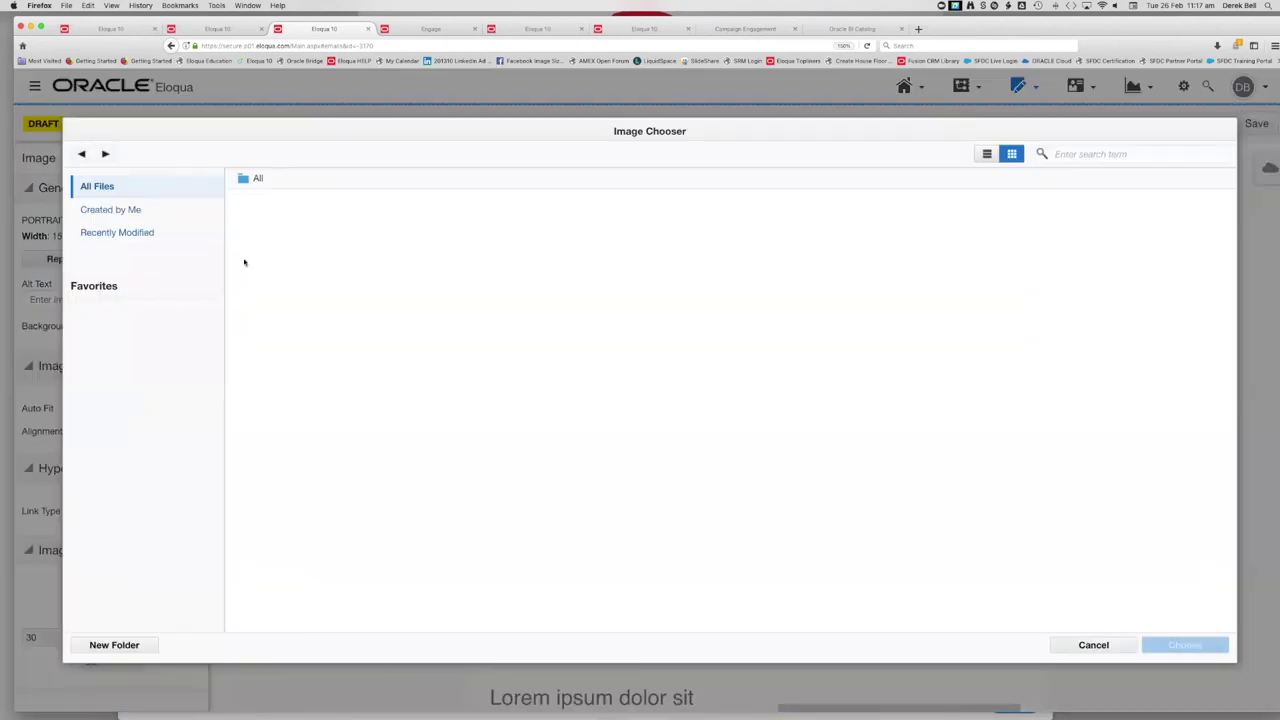
click(1115, 153)
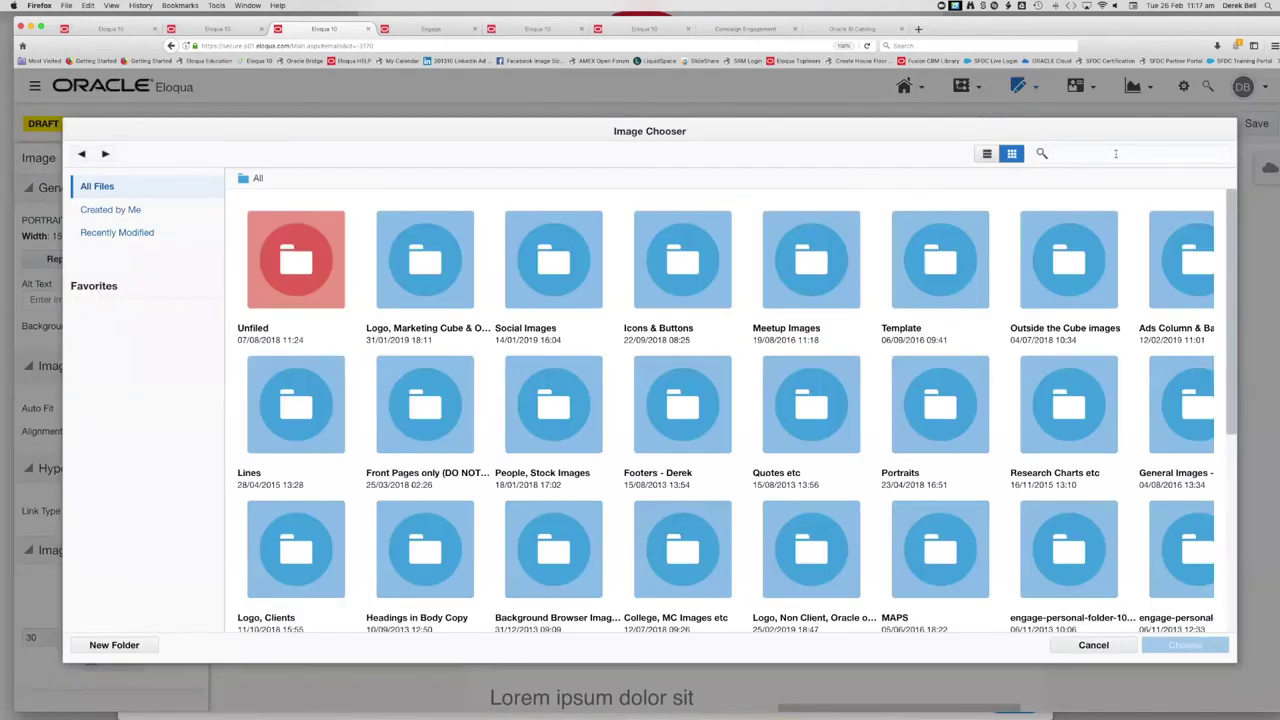
text(500x500)
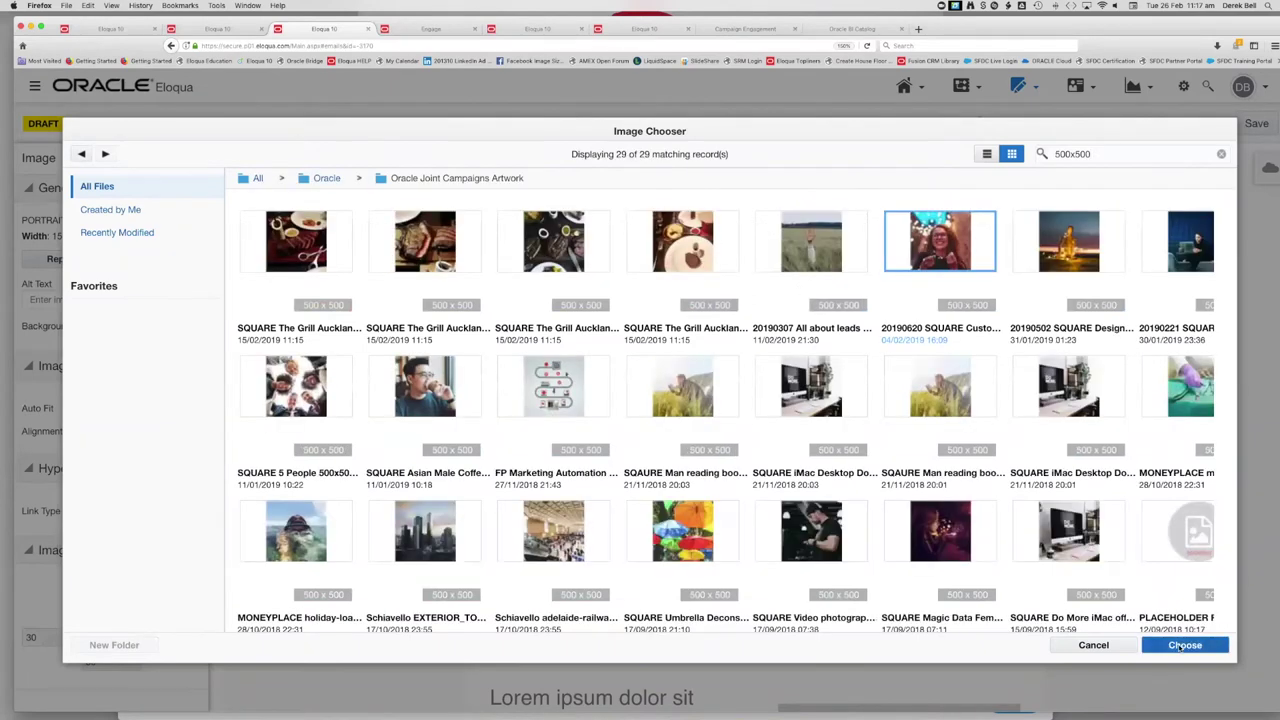
click(1185, 645)
- Replace the second placeholder with the 500x500 SQUARE The Grill Auckland 001 image in the red two-image section
click(893, 397)
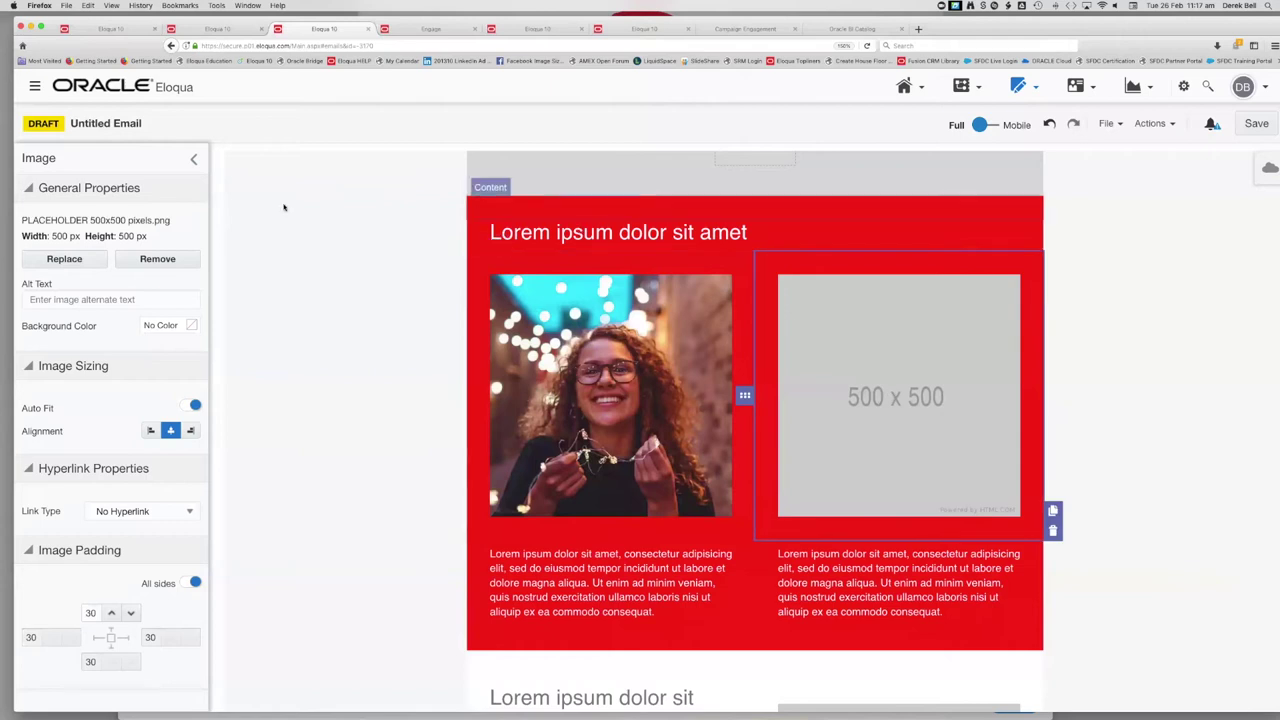
click(64, 259)
click(1088, 152)
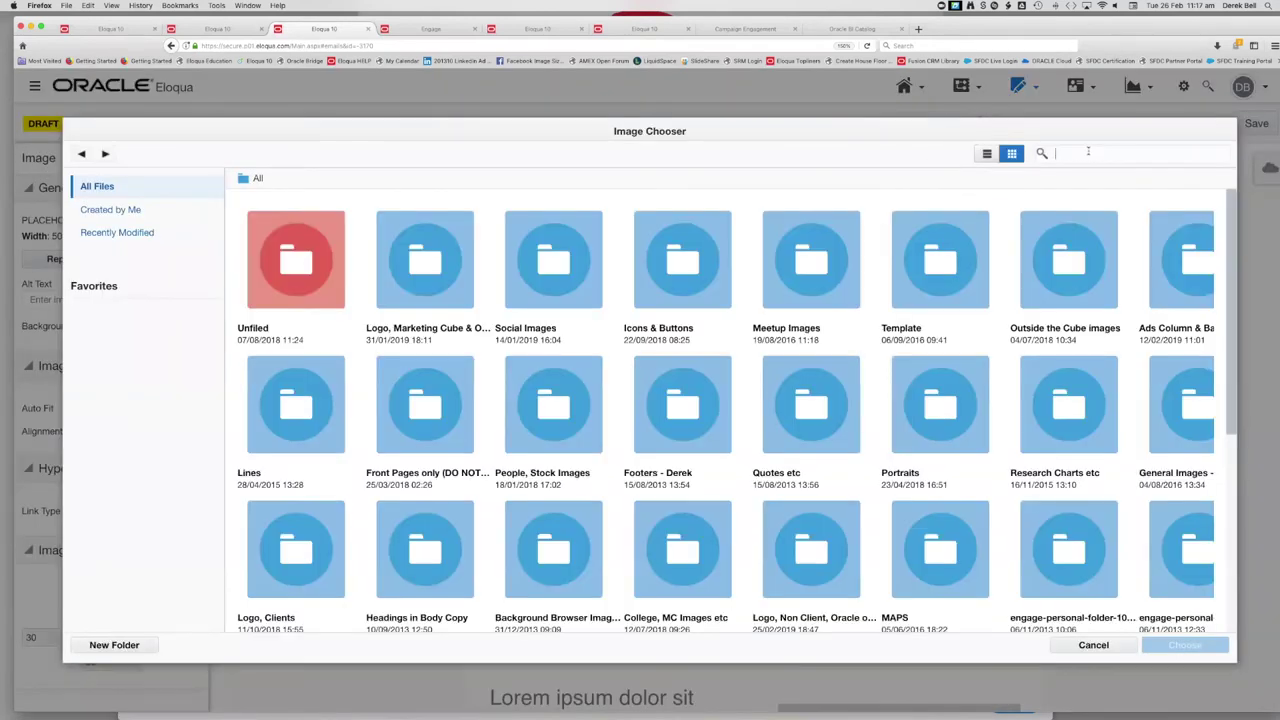
text(500x500)
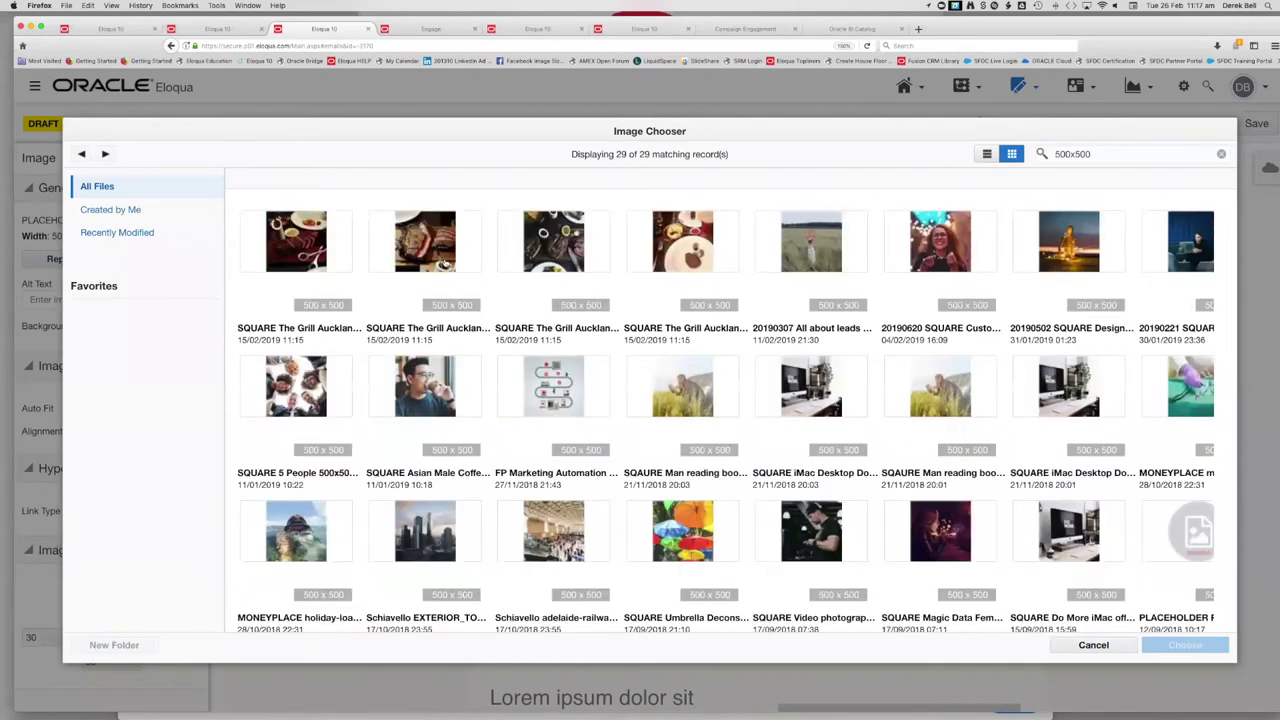
click(440, 262)
click(1186, 644)
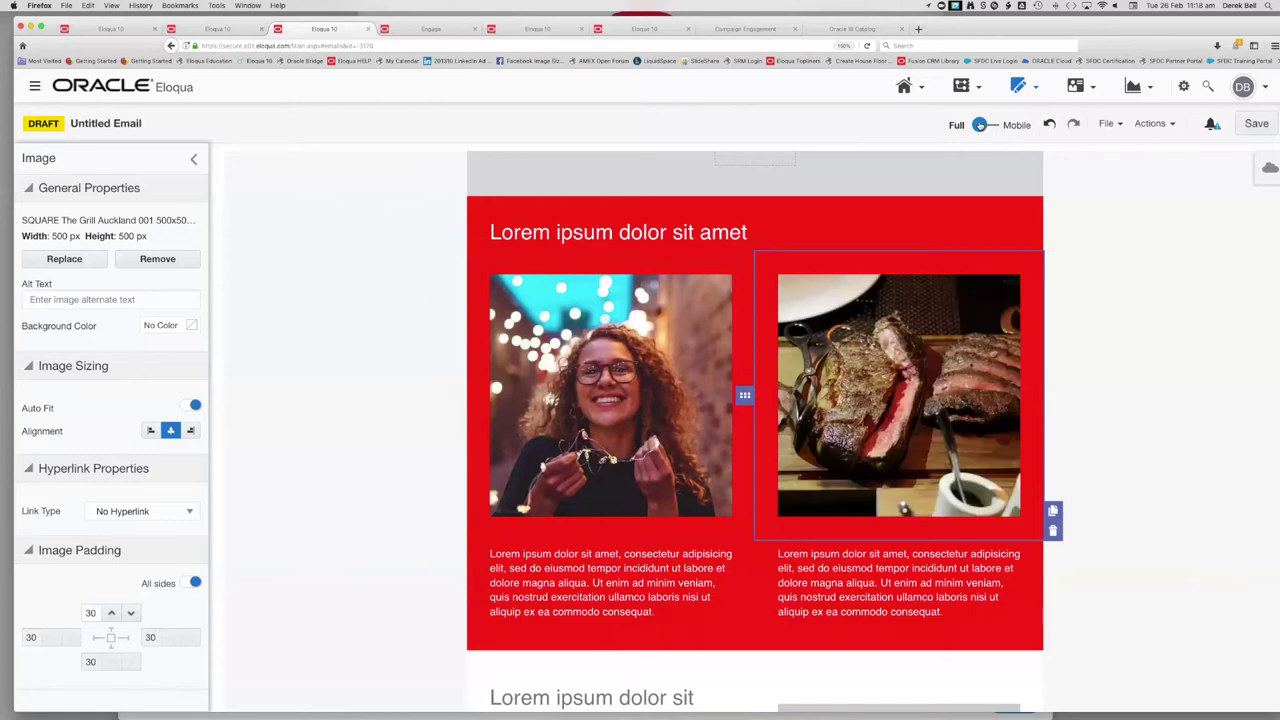
- Check the two stacked 500x500 images in the mobile version, and look through the remaining sections in the full version
click(982, 126)
scroll(807, 510, down, 10)
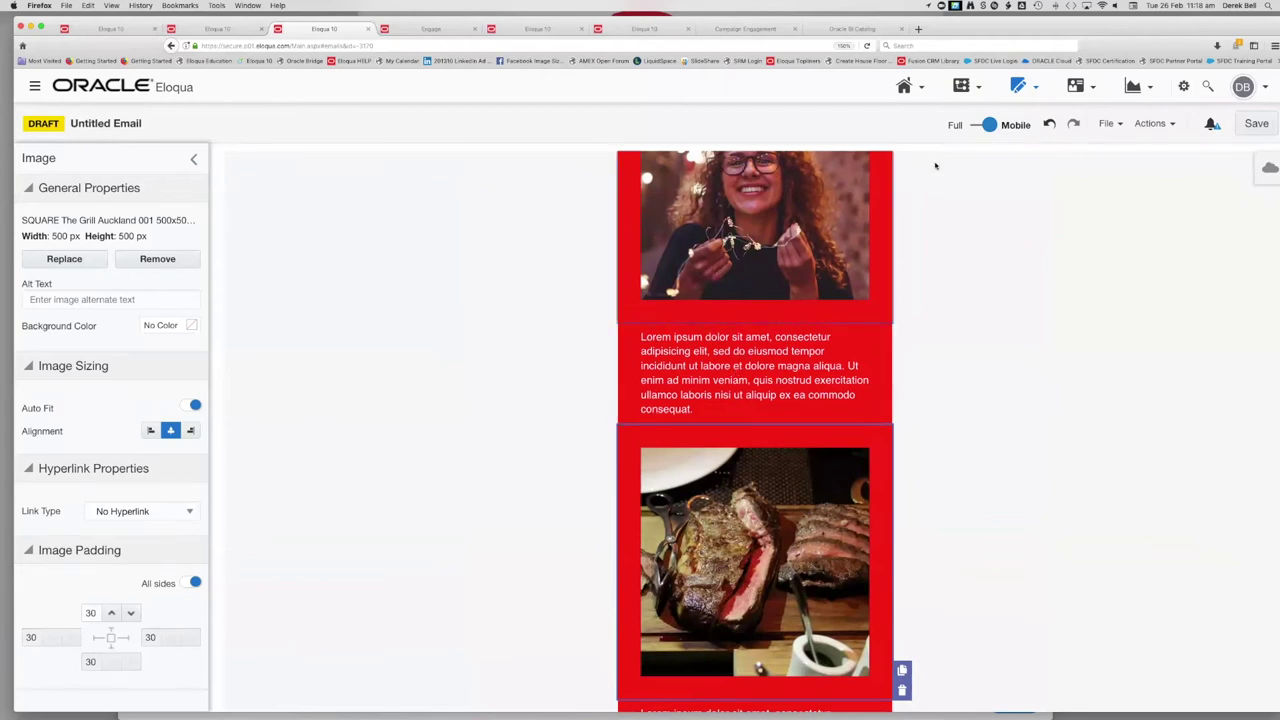
click(988, 125)
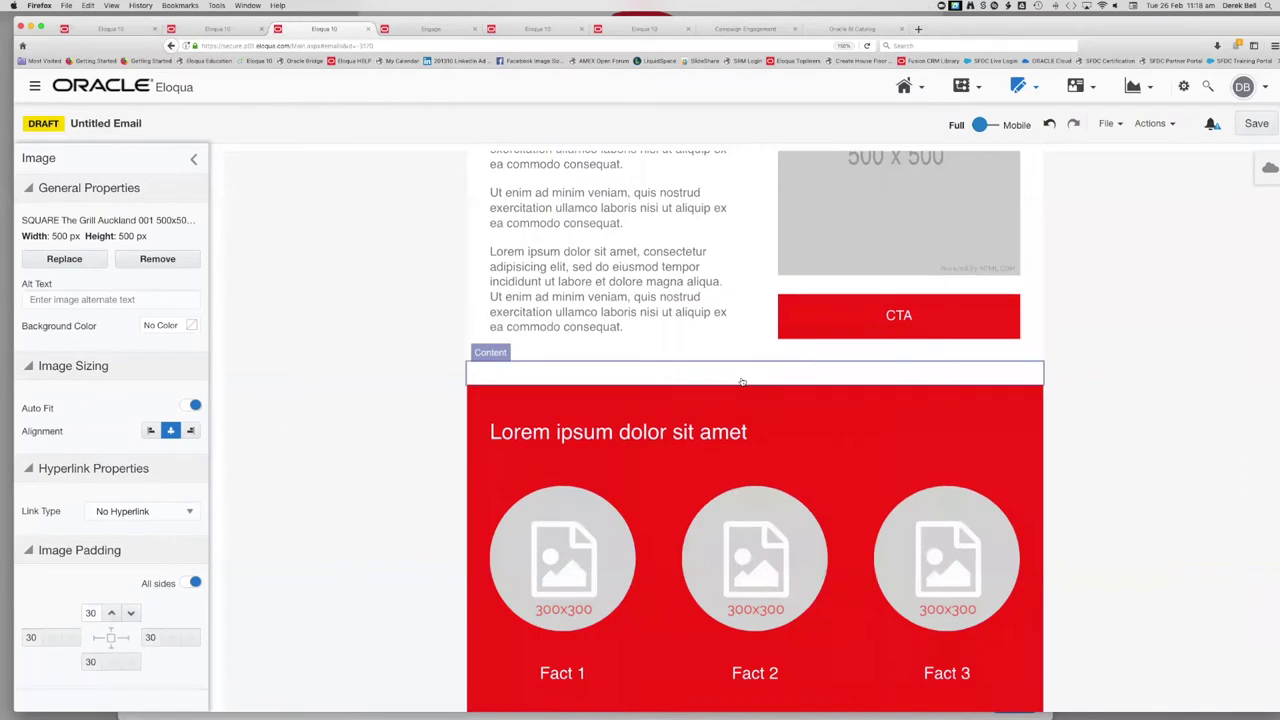
scroll(743, 380, down, 8)
scroll(743, 383, up, 10)
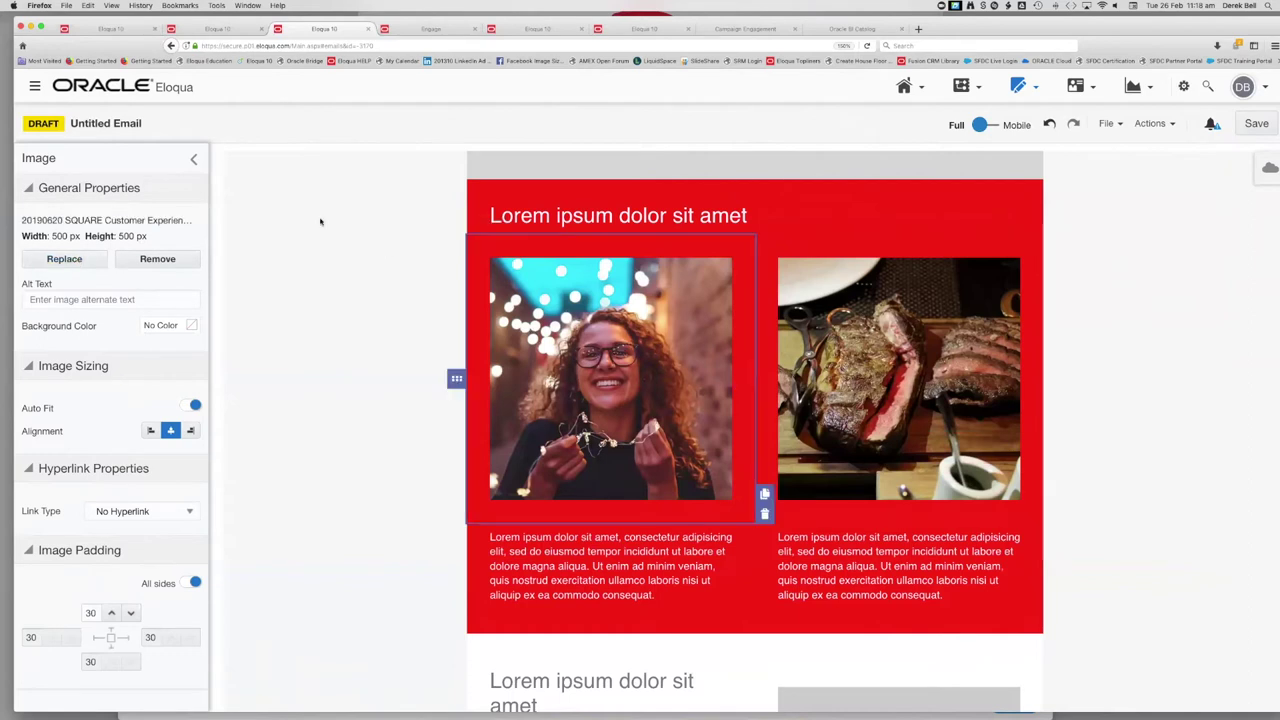
- Replace the image of the smiling woman with SQUARE Asian Male Coffee 500x500.jpg, found by searching for 500x500
click(64, 258)
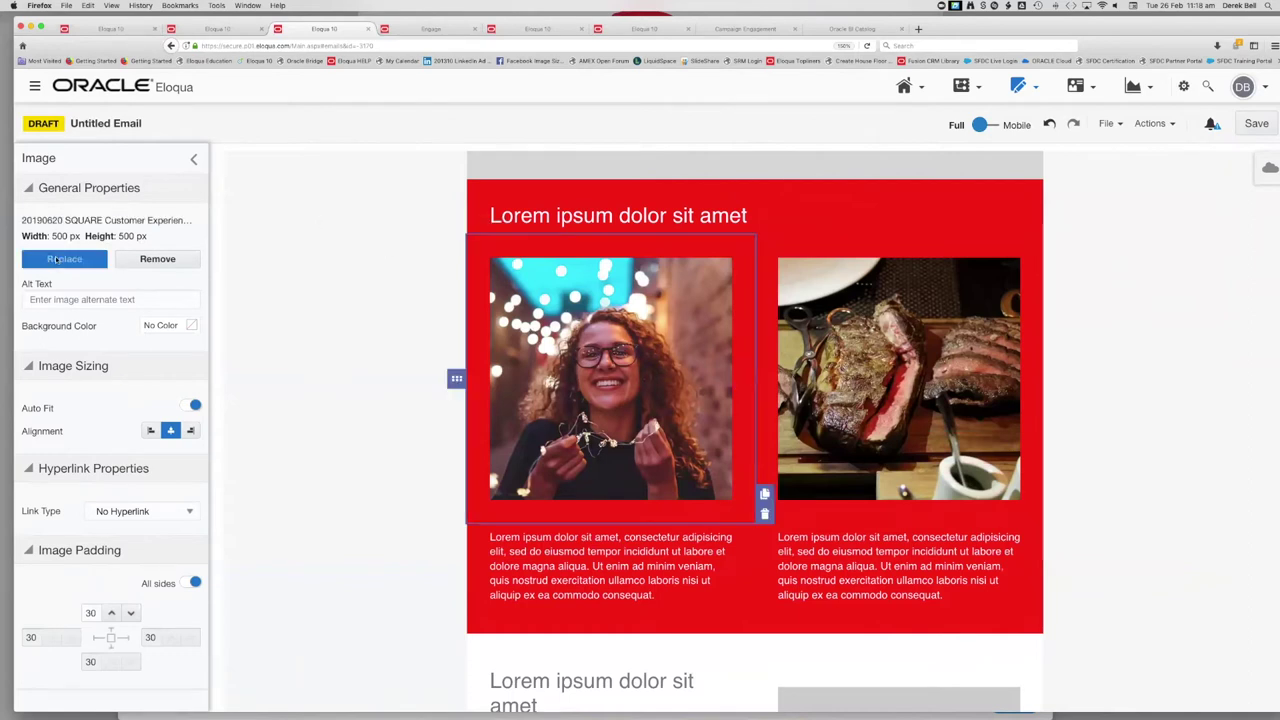
click(1074, 155)
text(5)
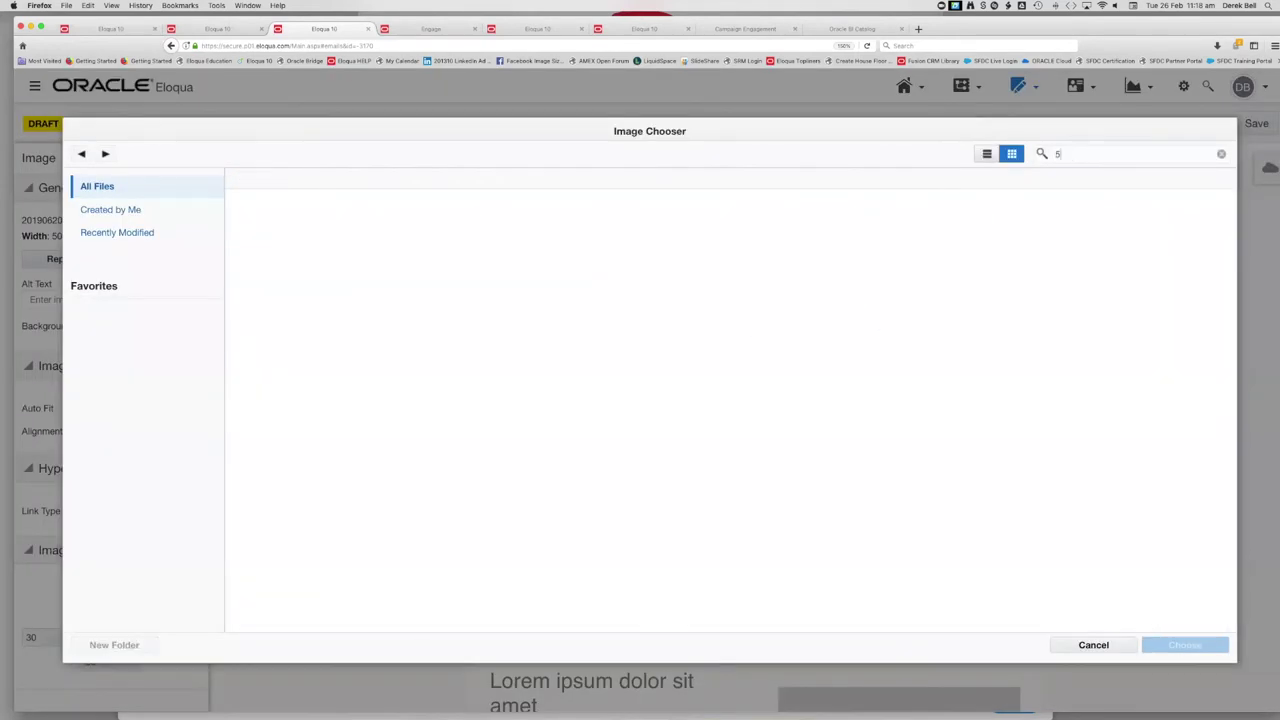
text(00x500)
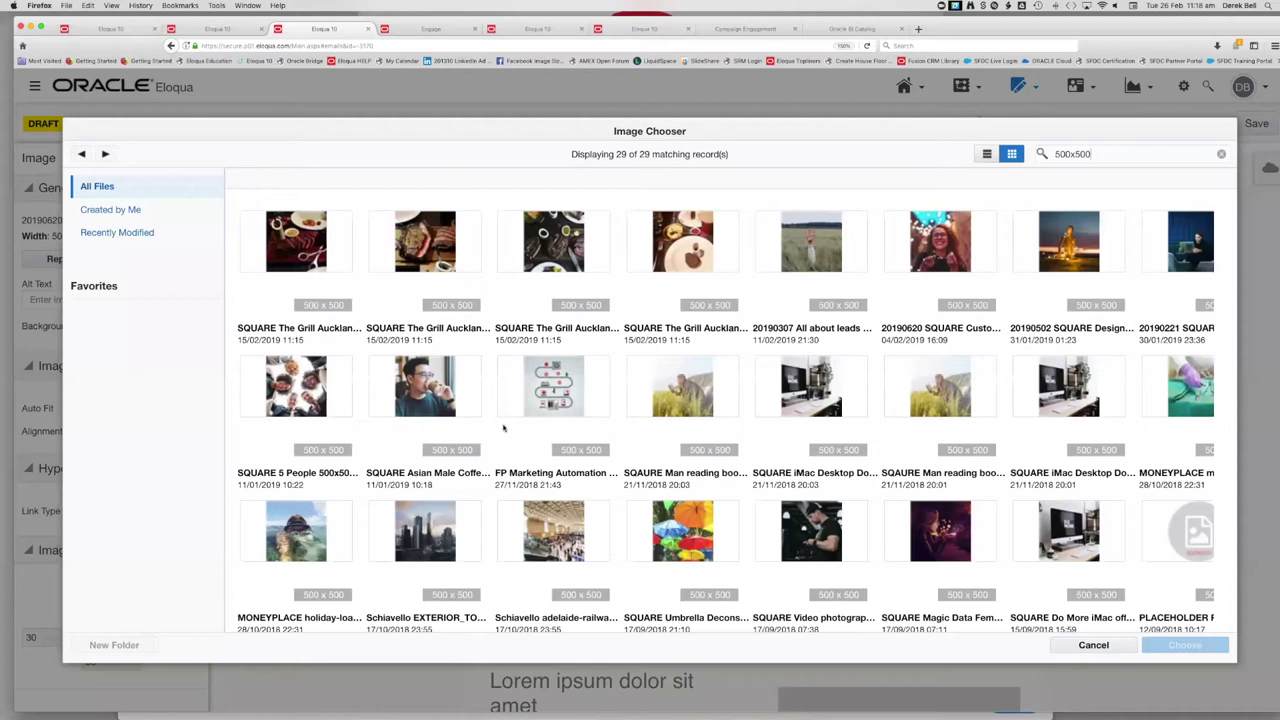
click(432, 388)
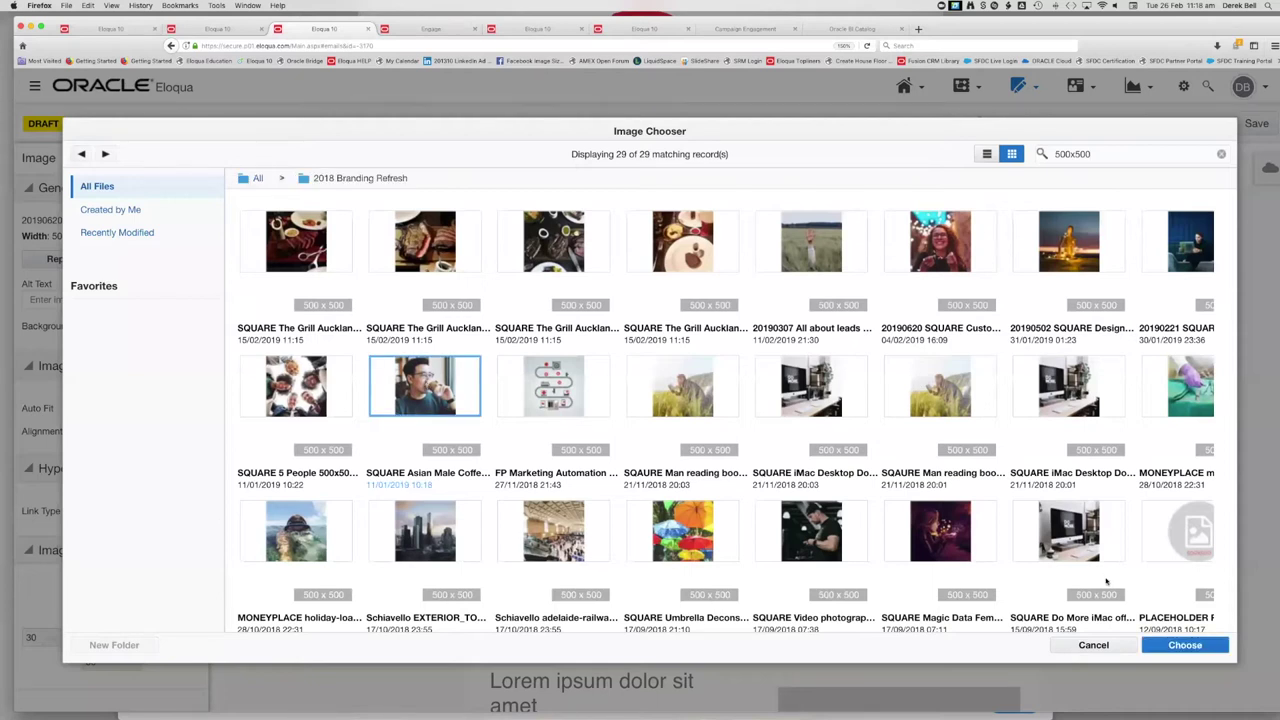
click(1185, 645)
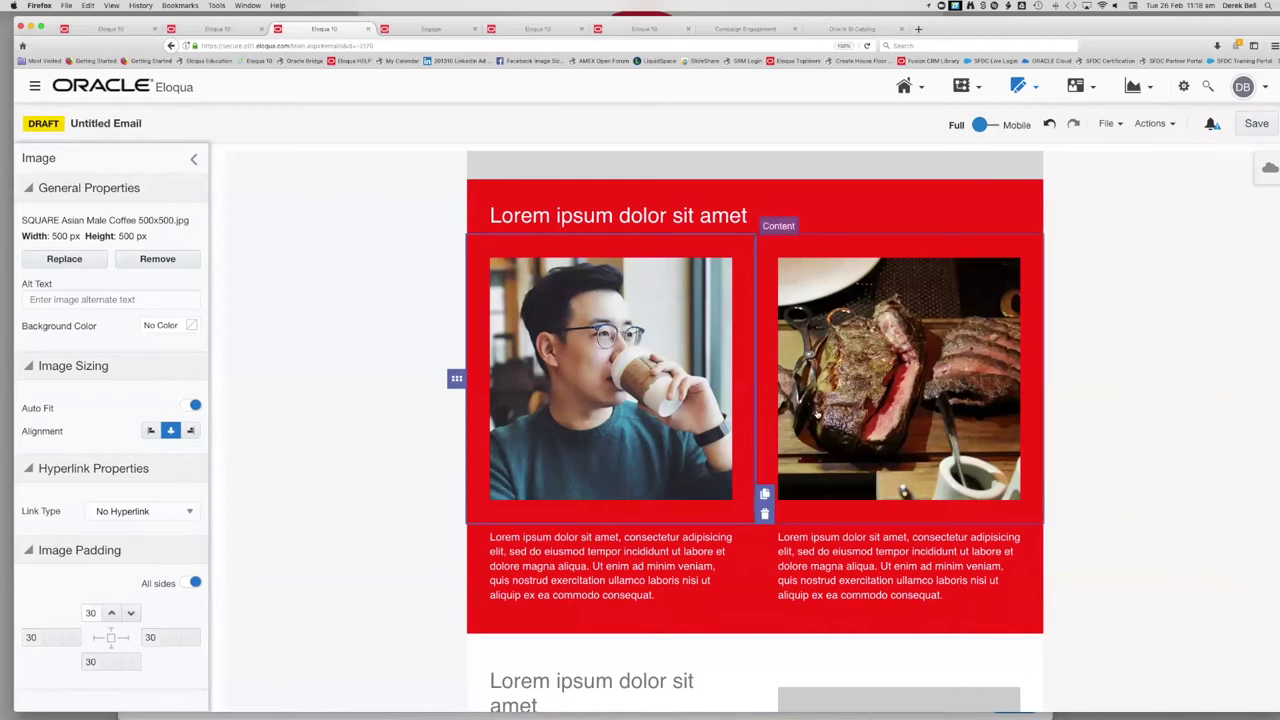
click(558, 194)
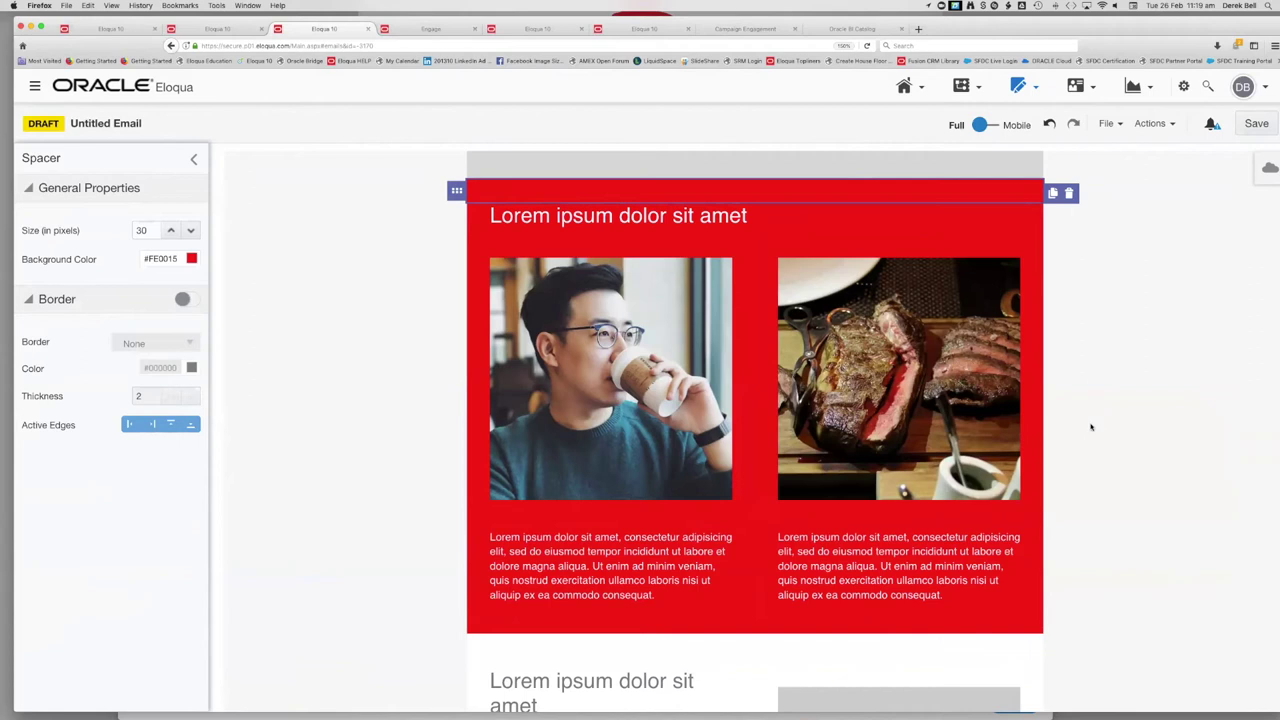
scroll(1095, 369, up, 10)
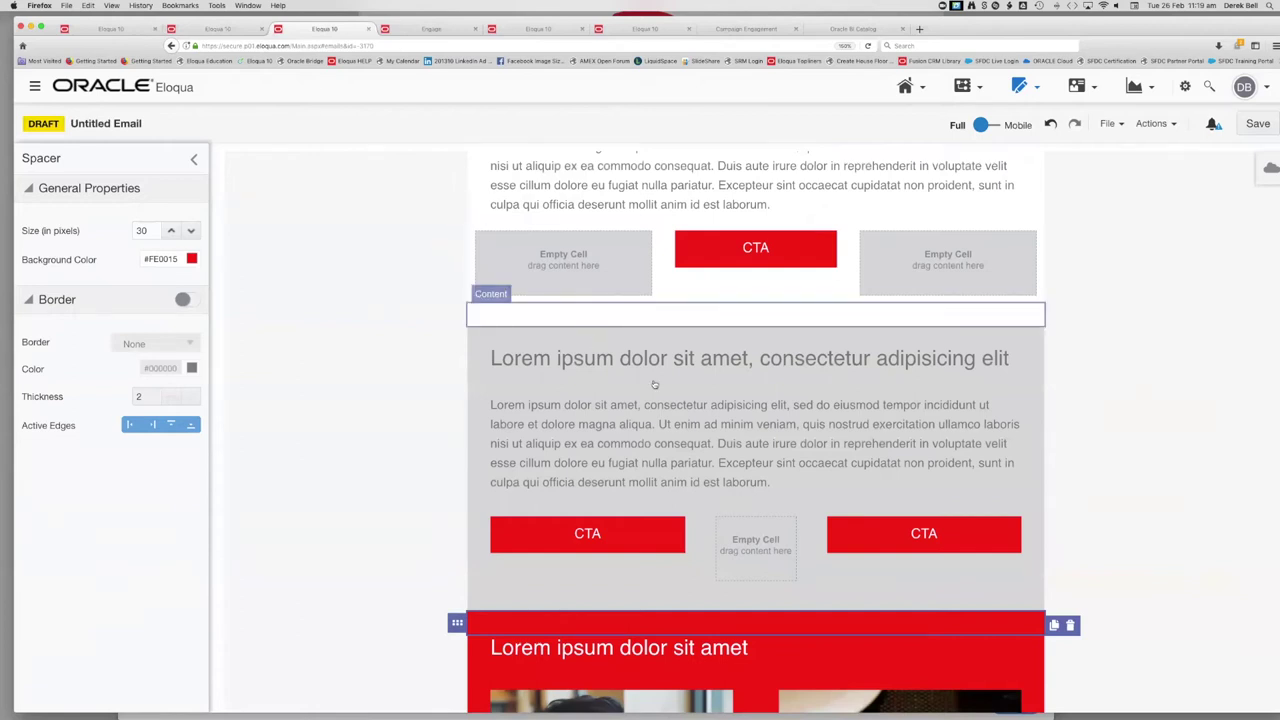
click(1140, 88)
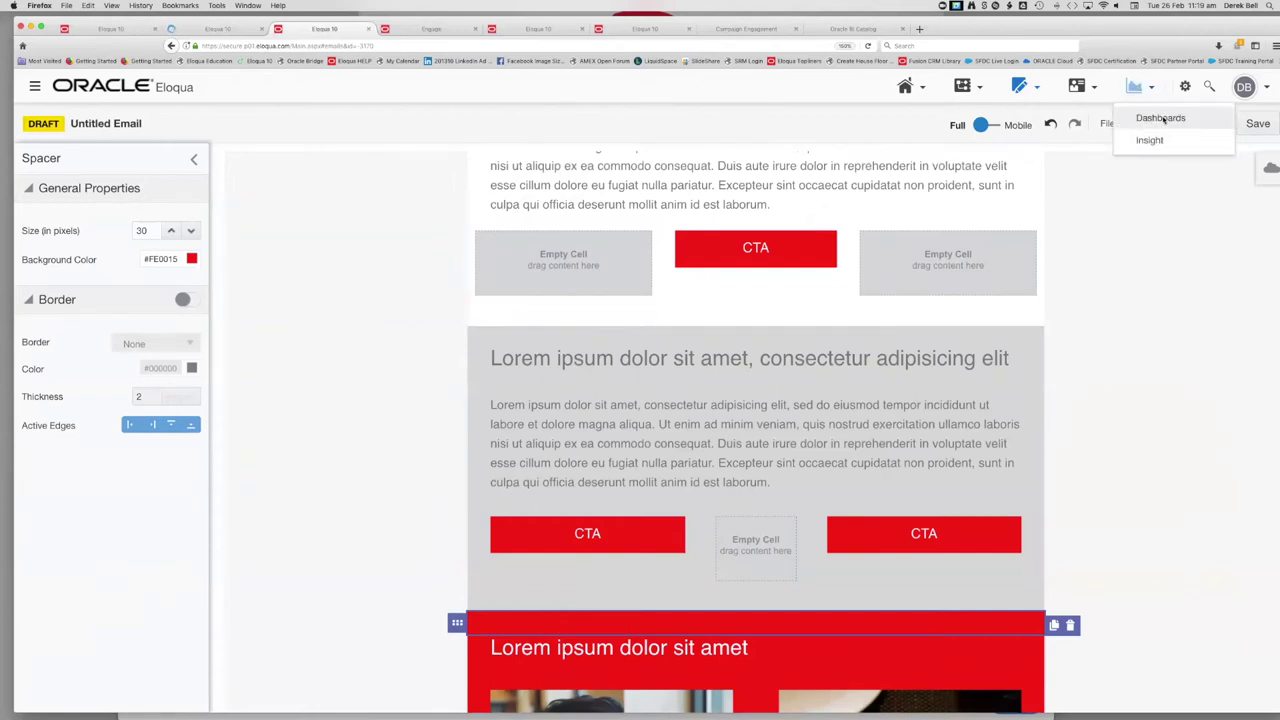
click(215, 28)
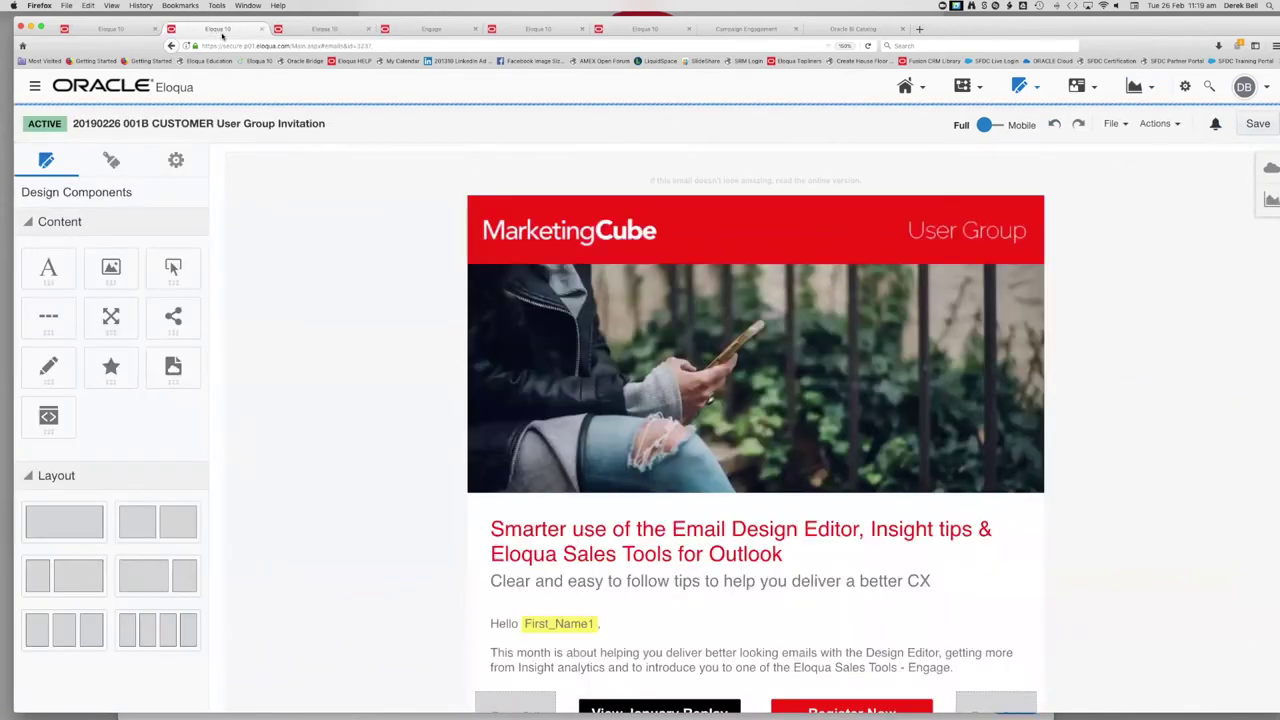
click(152, 124)
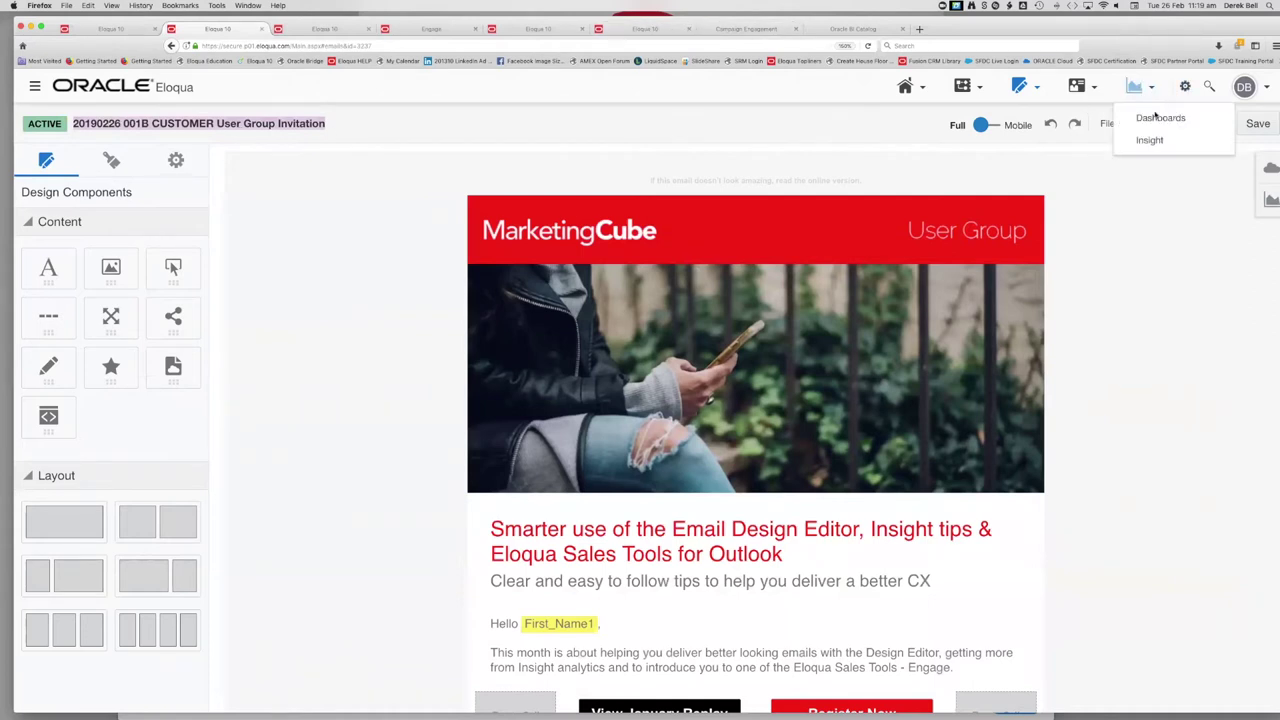
click(1155, 121)
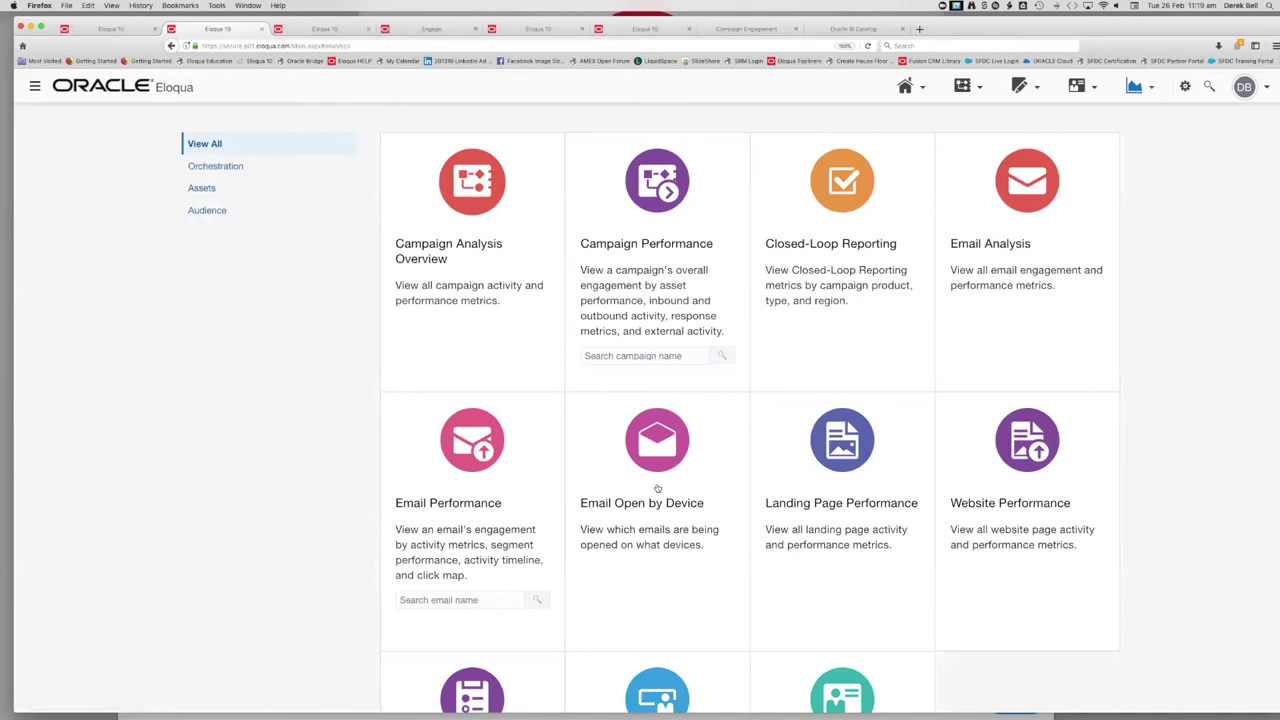
click(425, 598)
key(super+v)
click(425, 622)
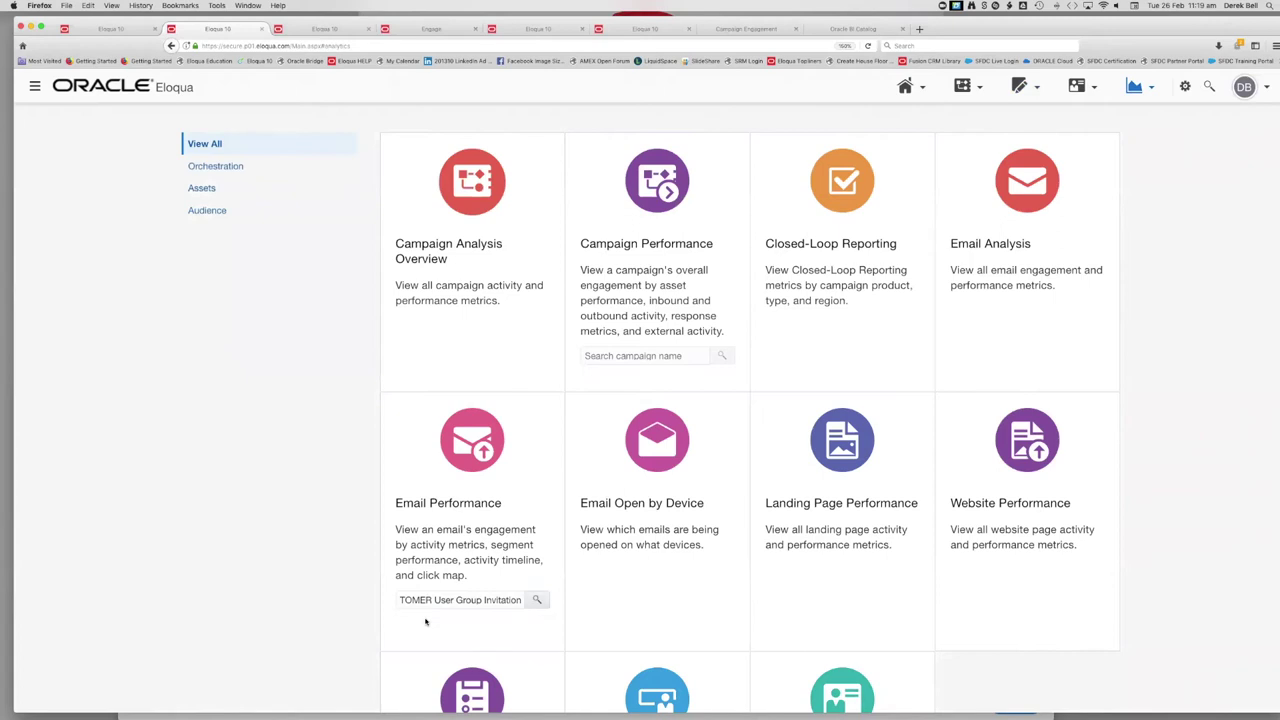
click(536, 600)
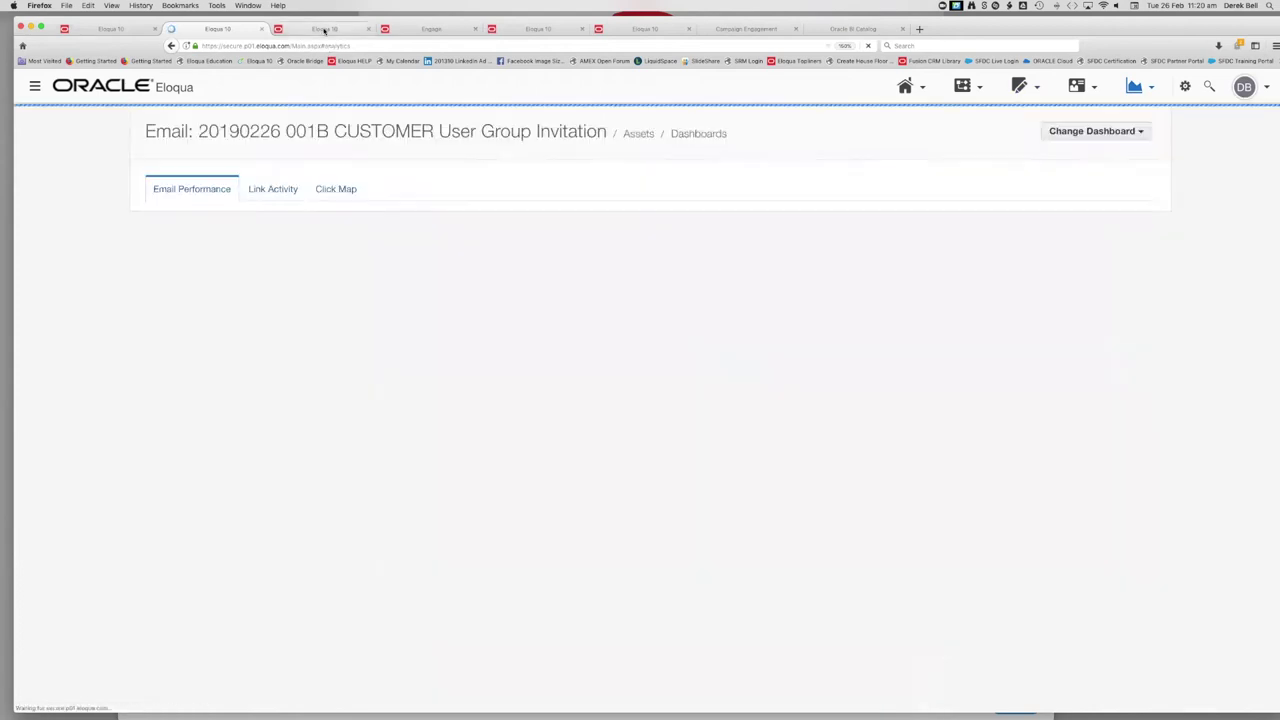
- Return to the untitled draft email and try adding a fourth column to the upper three-column CTA layout
click(324, 30)
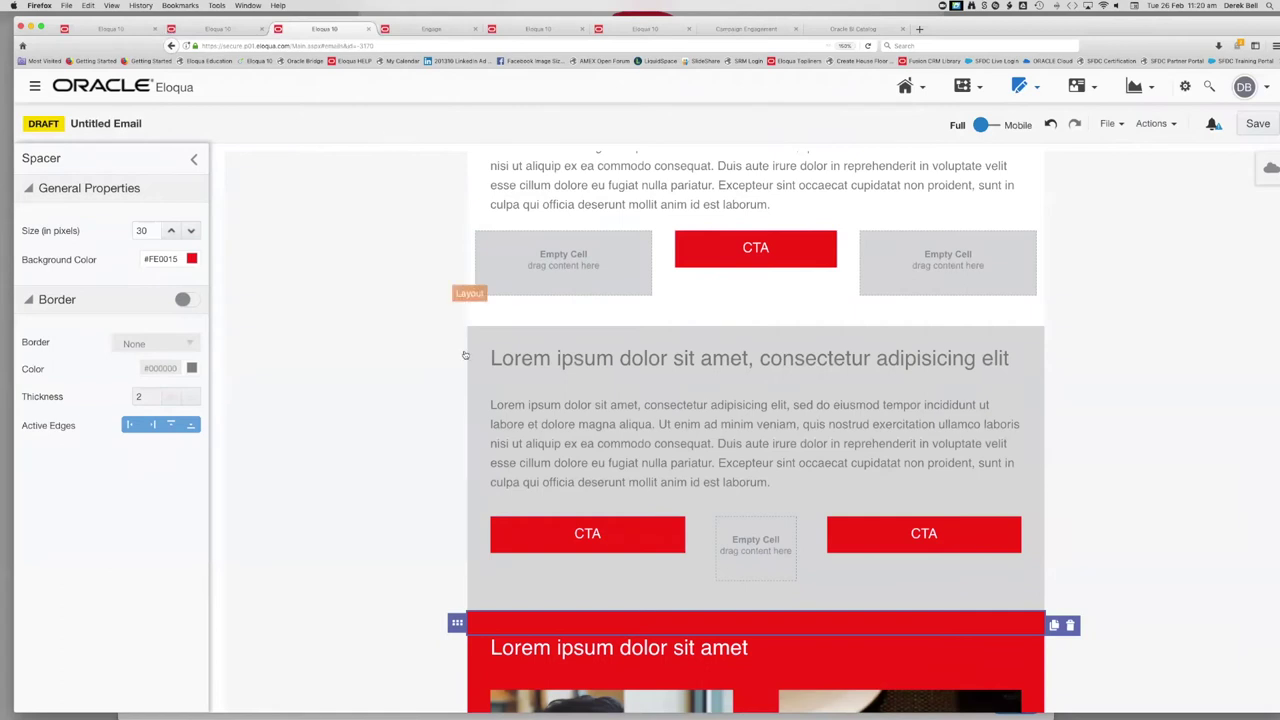
scroll(462, 401, up, 3)
click(462, 401)
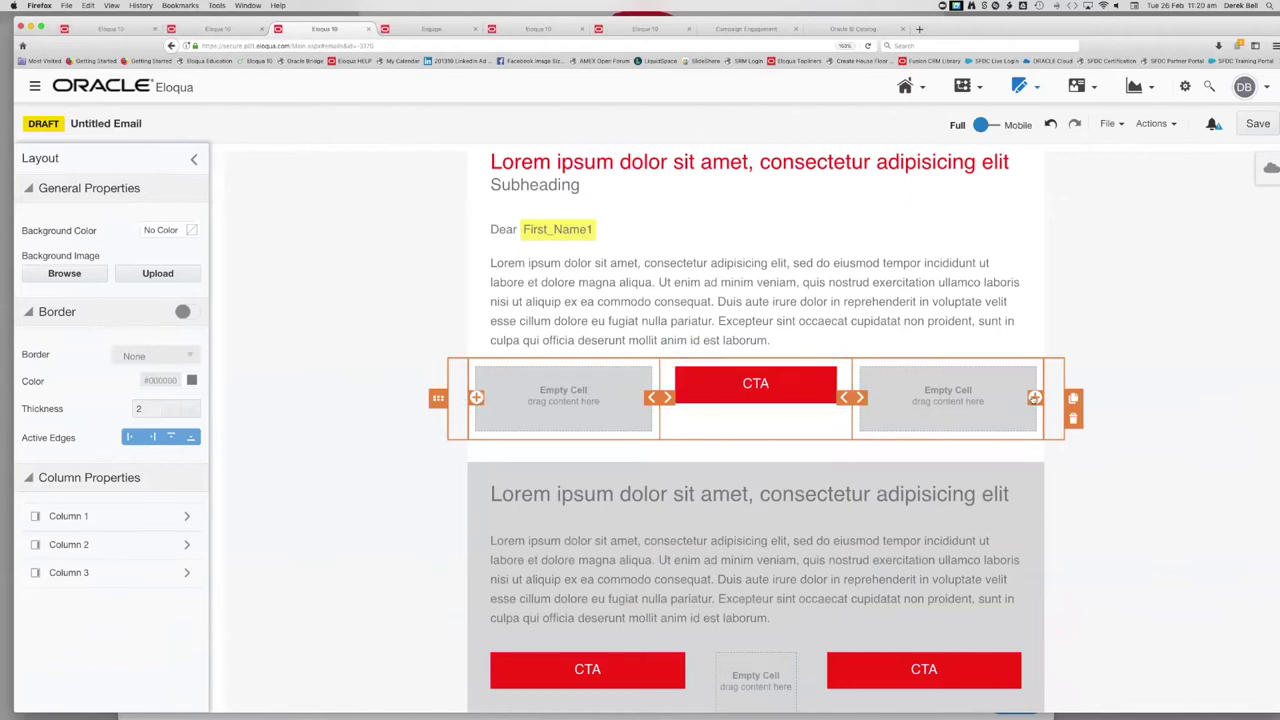
click(1035, 397)
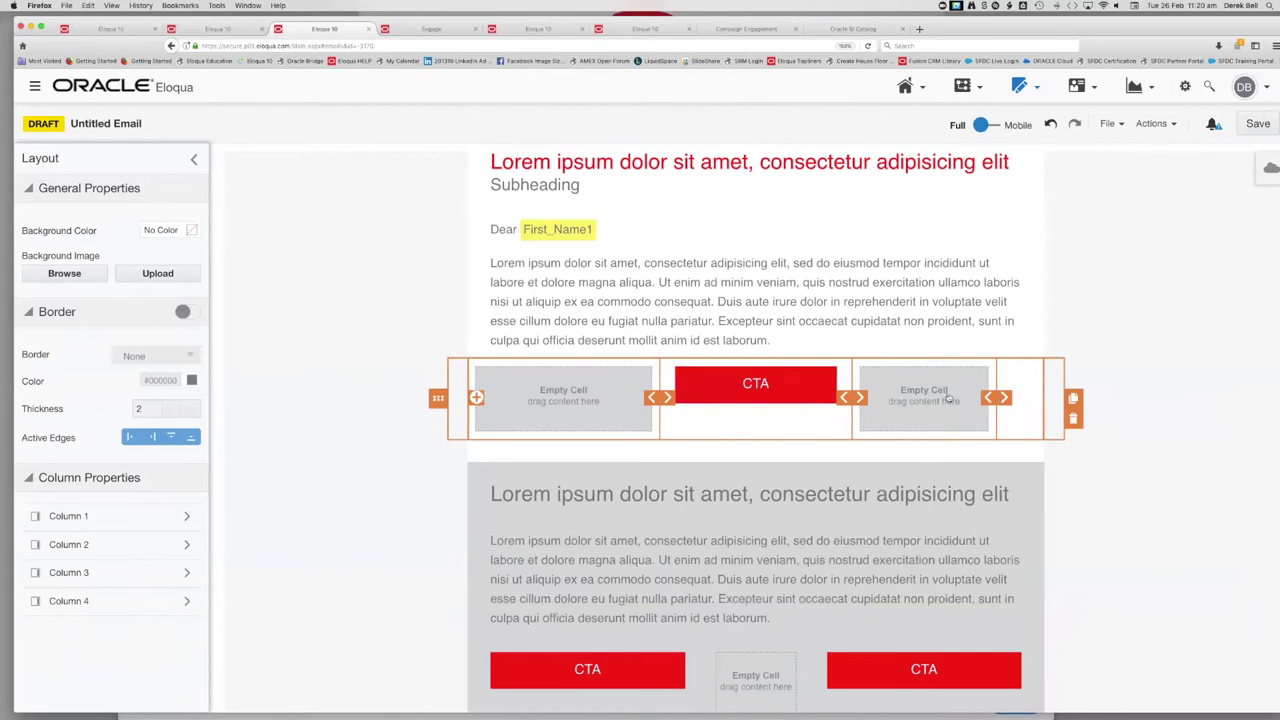
click(326, 428)
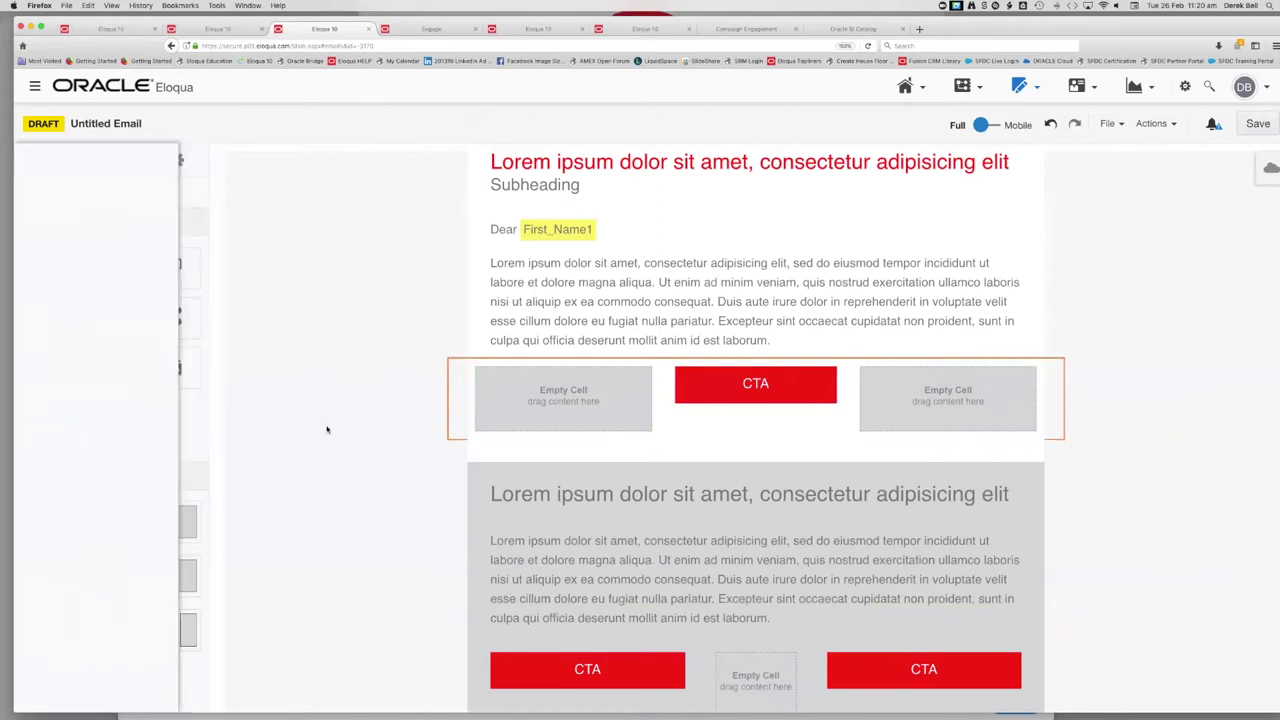
- Insert a two-column layout below the upper CTA row, add a third column at its end and shift the column dividers
drag(152, 520, 549, 436)
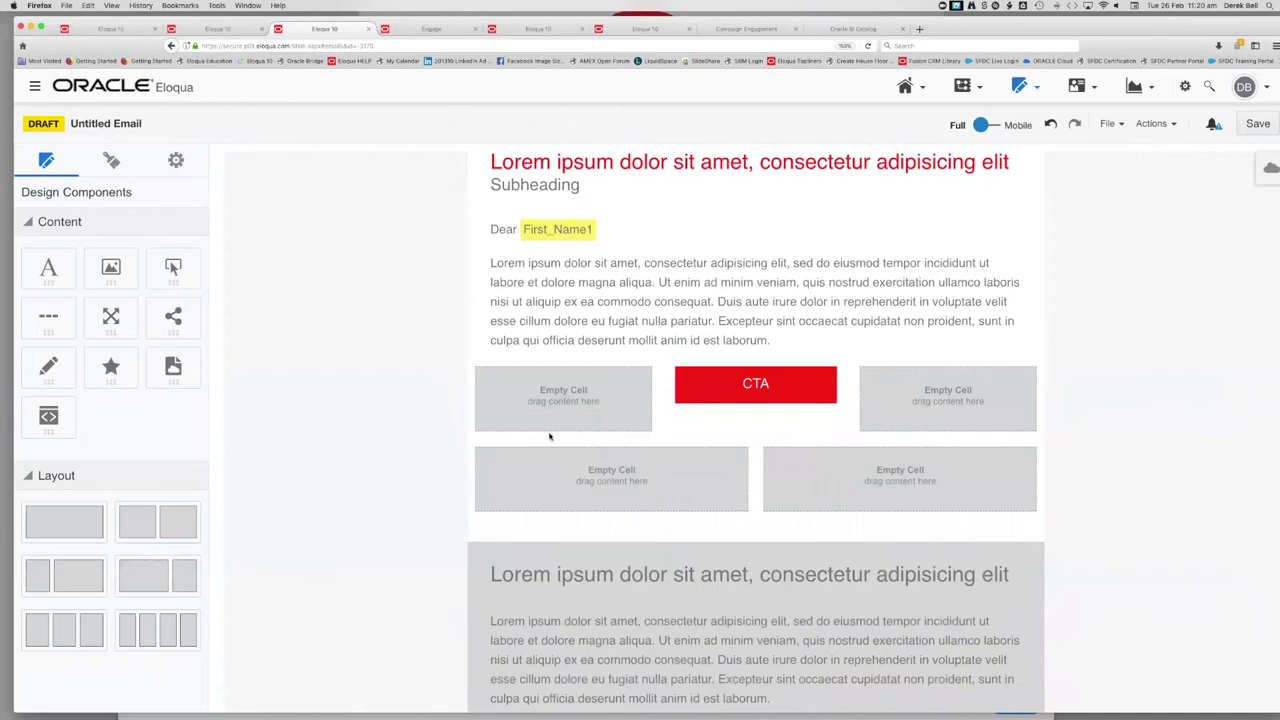
click(457, 474)
click(1035, 479)
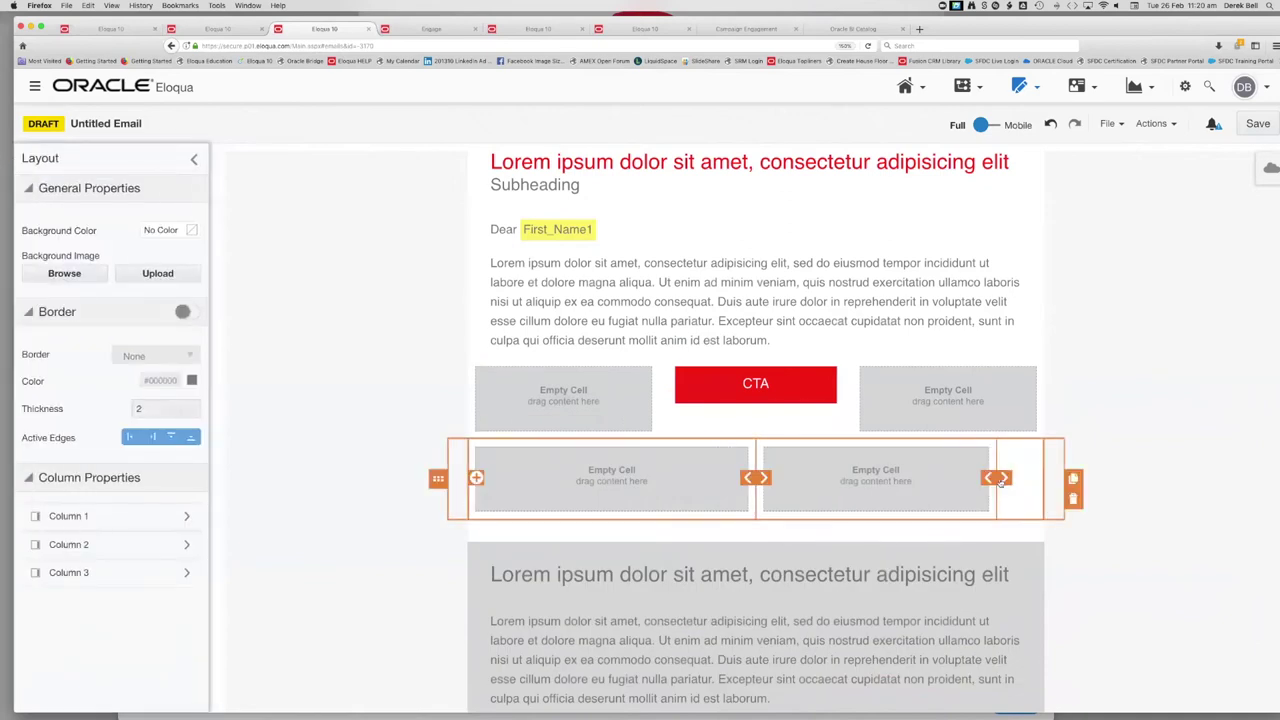
click(986, 477)
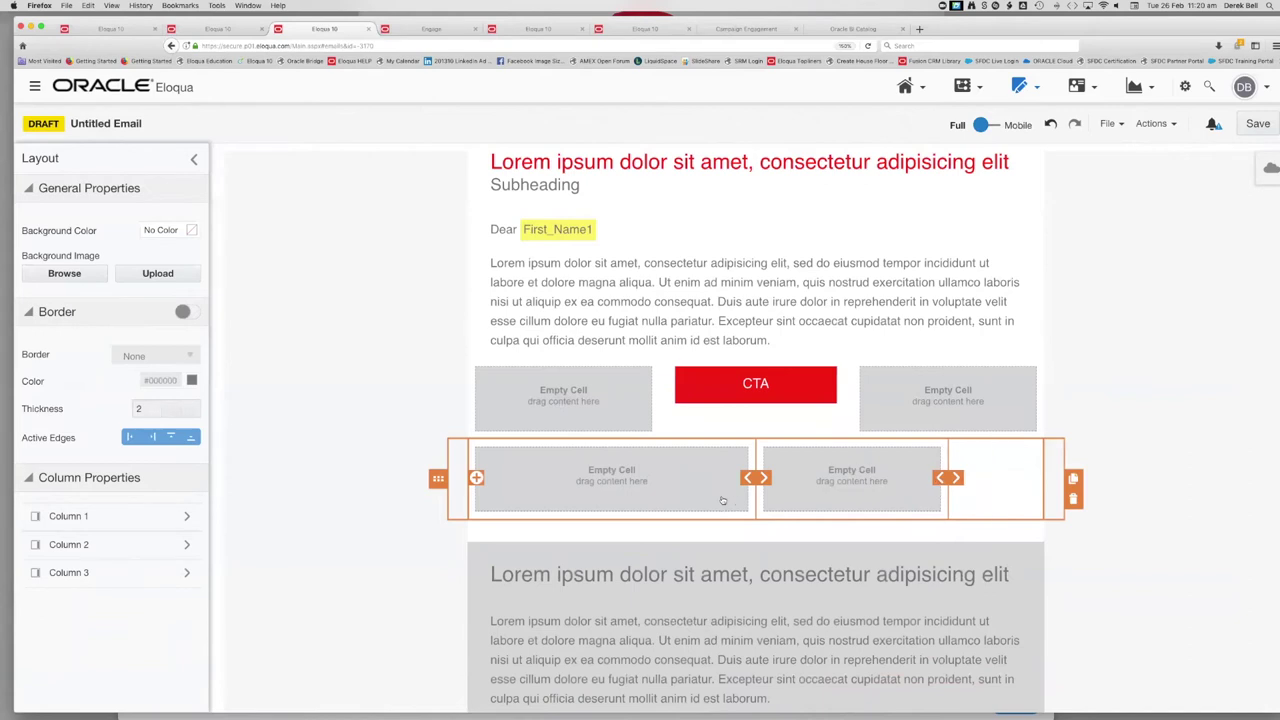
click(748, 478)
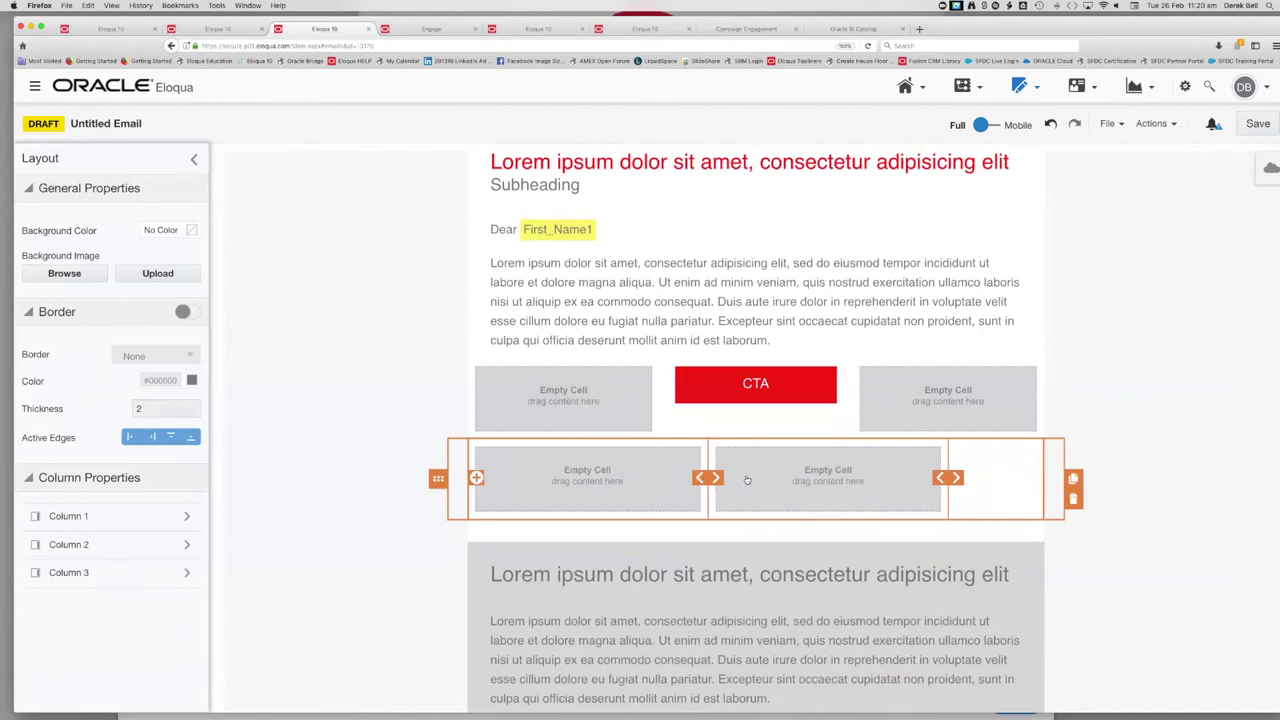
- Add a column at the start of the new layout, move its middle divider back to the centre and delete the layout
click(477, 478)
click(716, 478)
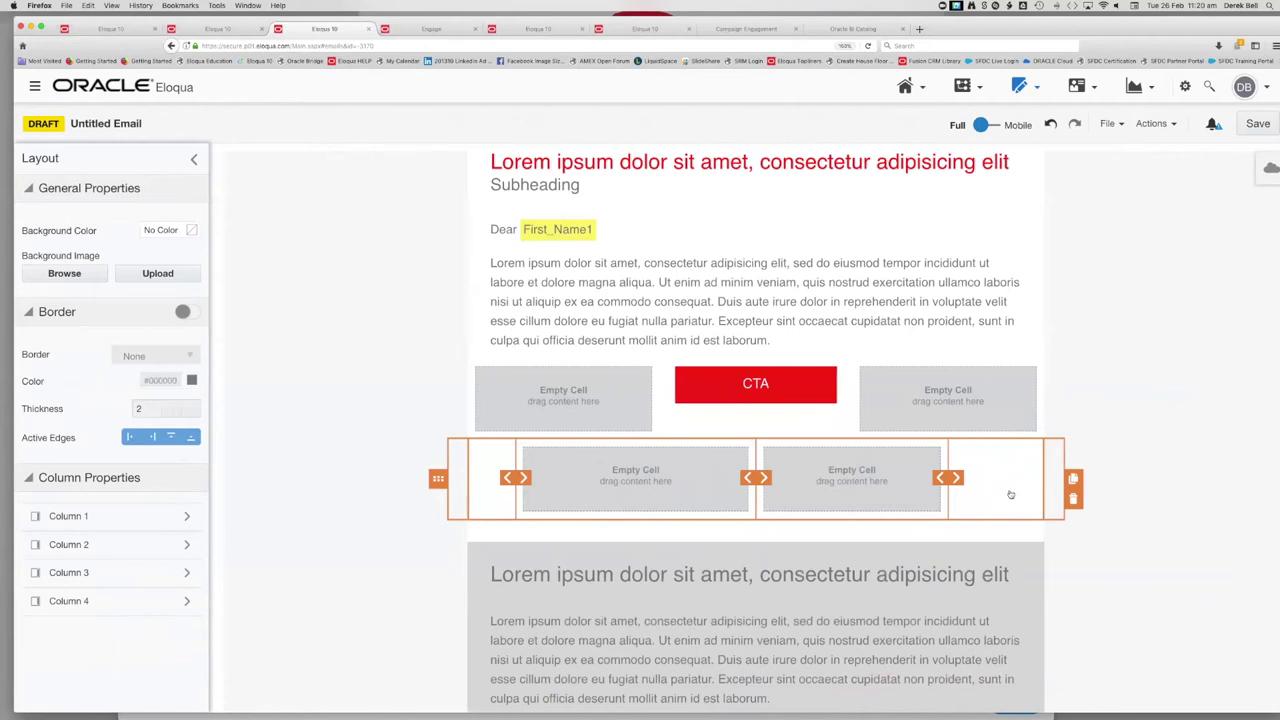
click(1073, 498)
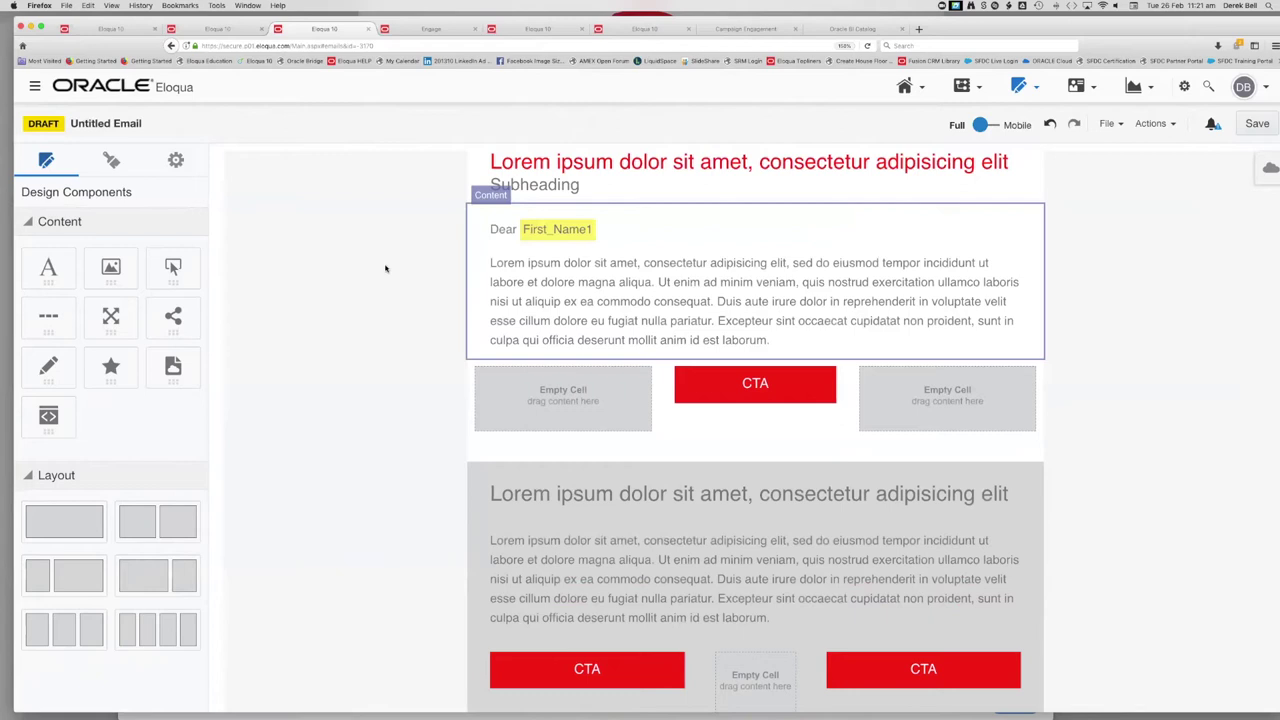
- Examine the email style settings and the available canvas width options for the draft
click(175, 162)
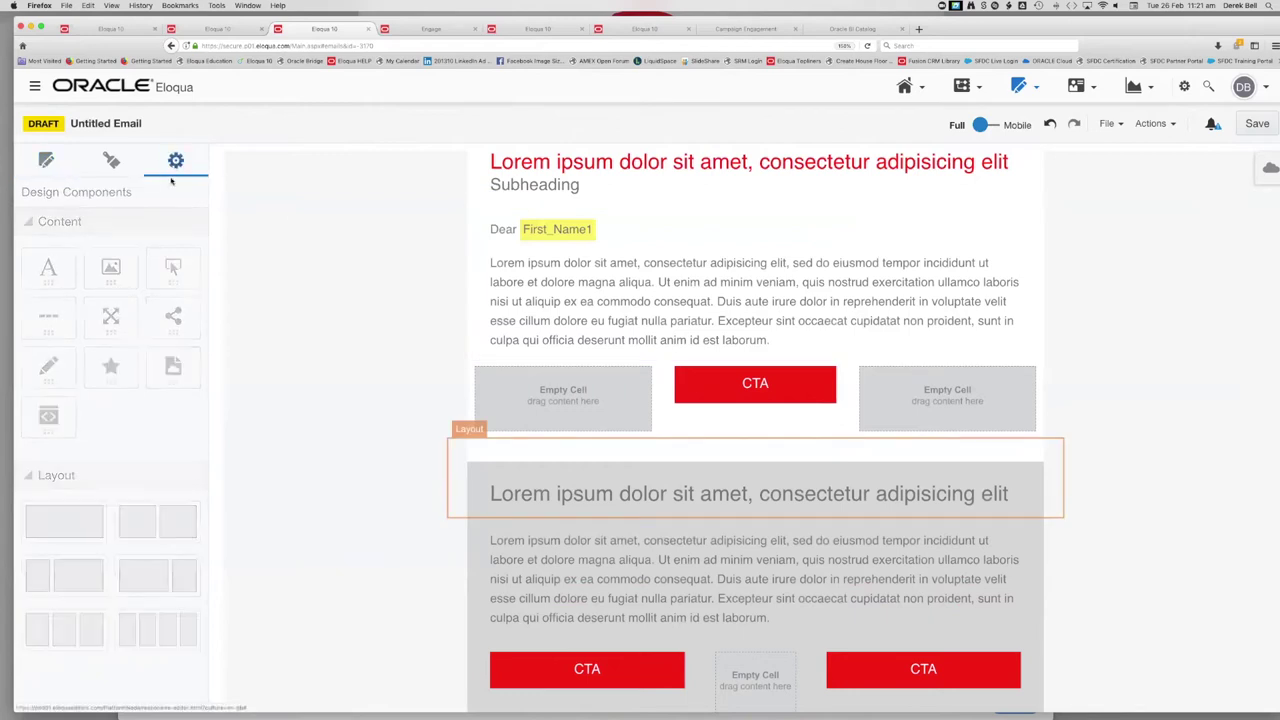
click(112, 163)
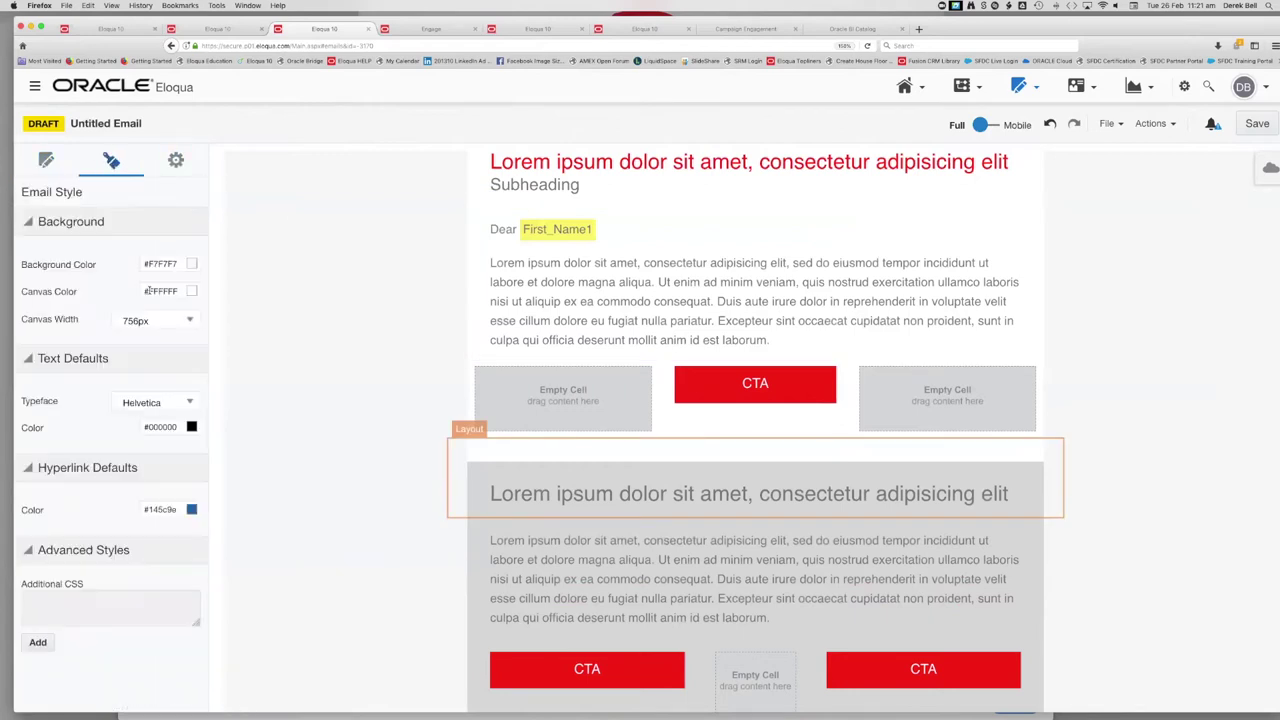
click(190, 321)
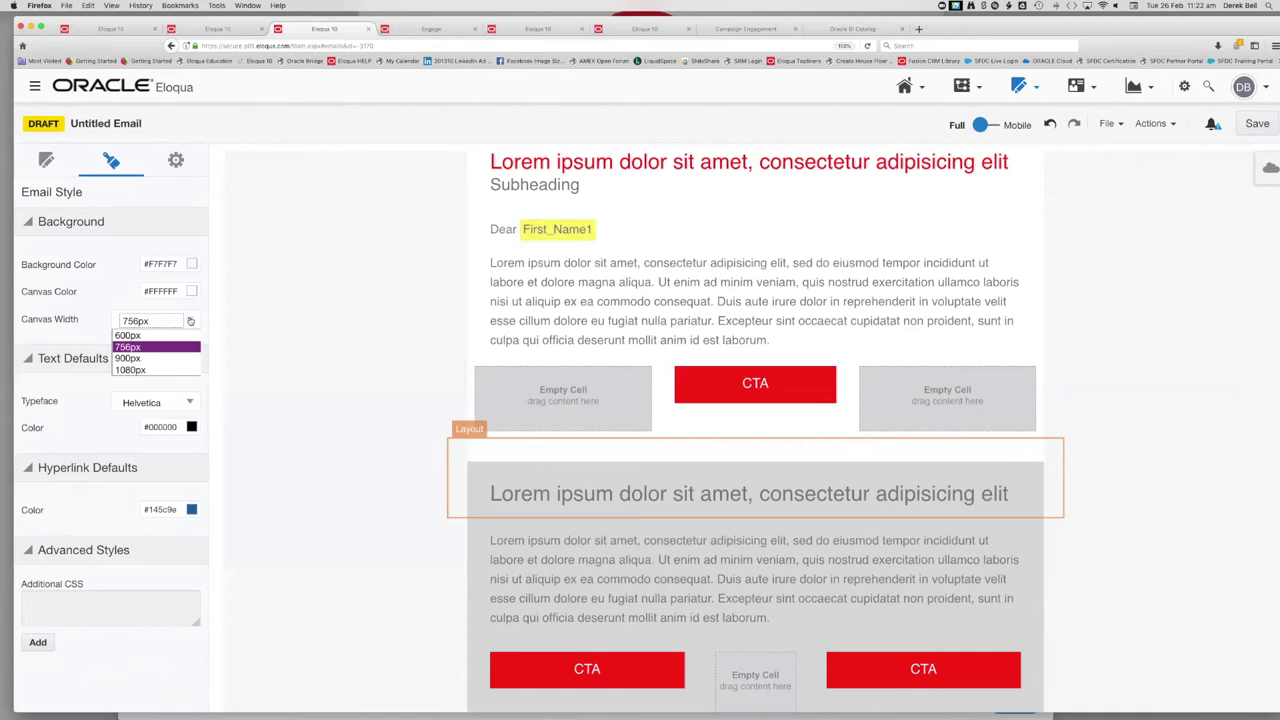
click(990, 288)
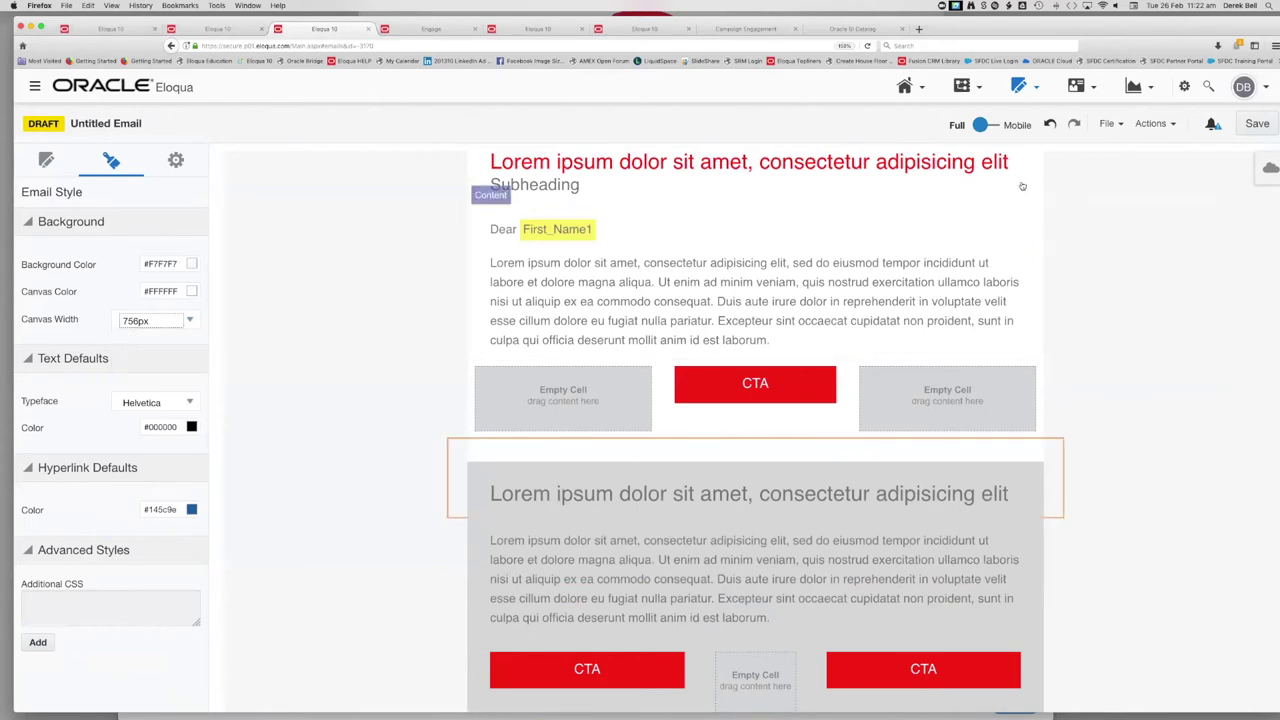
- Examine the draft's mobile version and its canvas width setting
click(985, 125)
scroll(793, 360, up, 5)
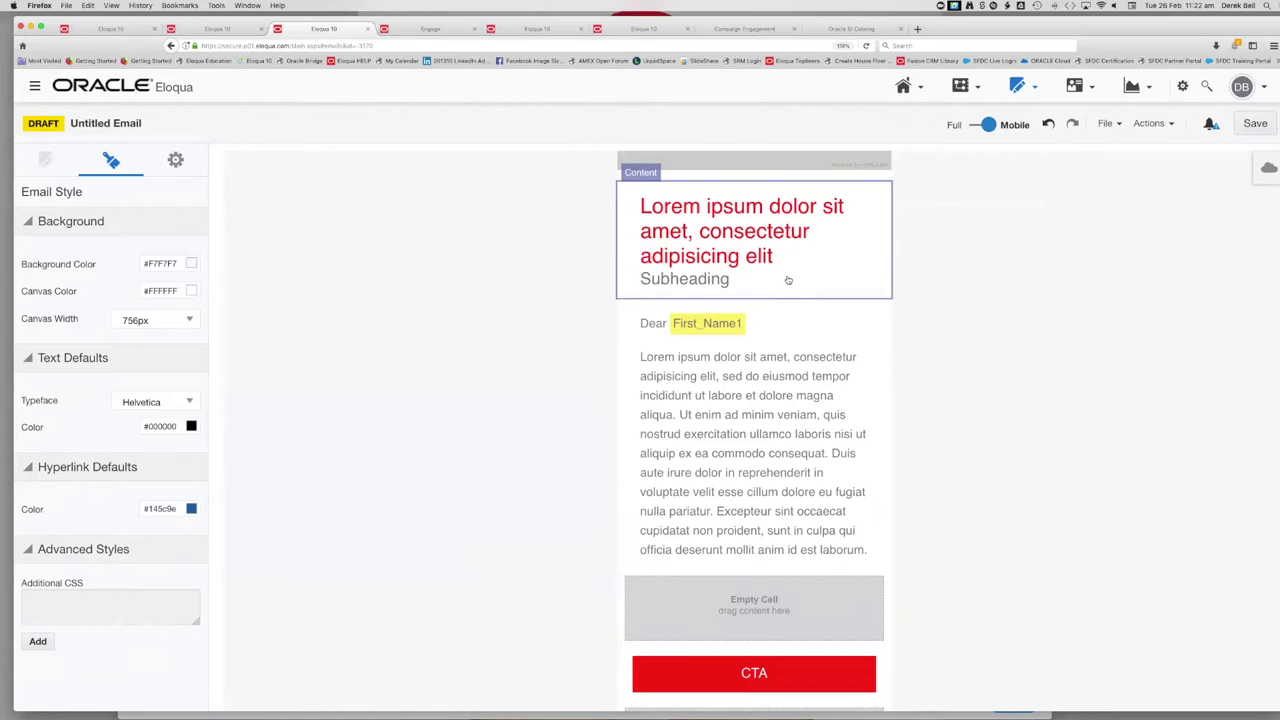
click(186, 321)
- Review the invitation email's performance dashboard, including its open, click-to-open and per-segment performance
click(230, 34)
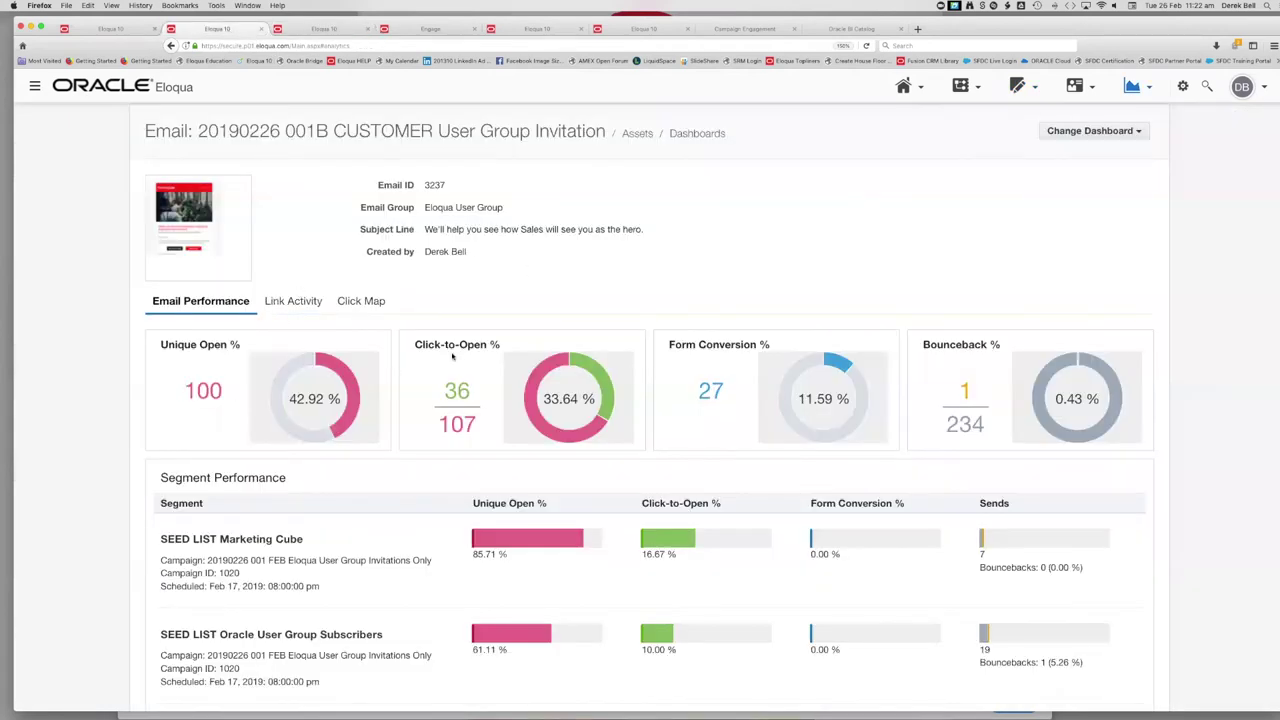
mouse_move(608, 371)
scroll(757, 434, down, 5)
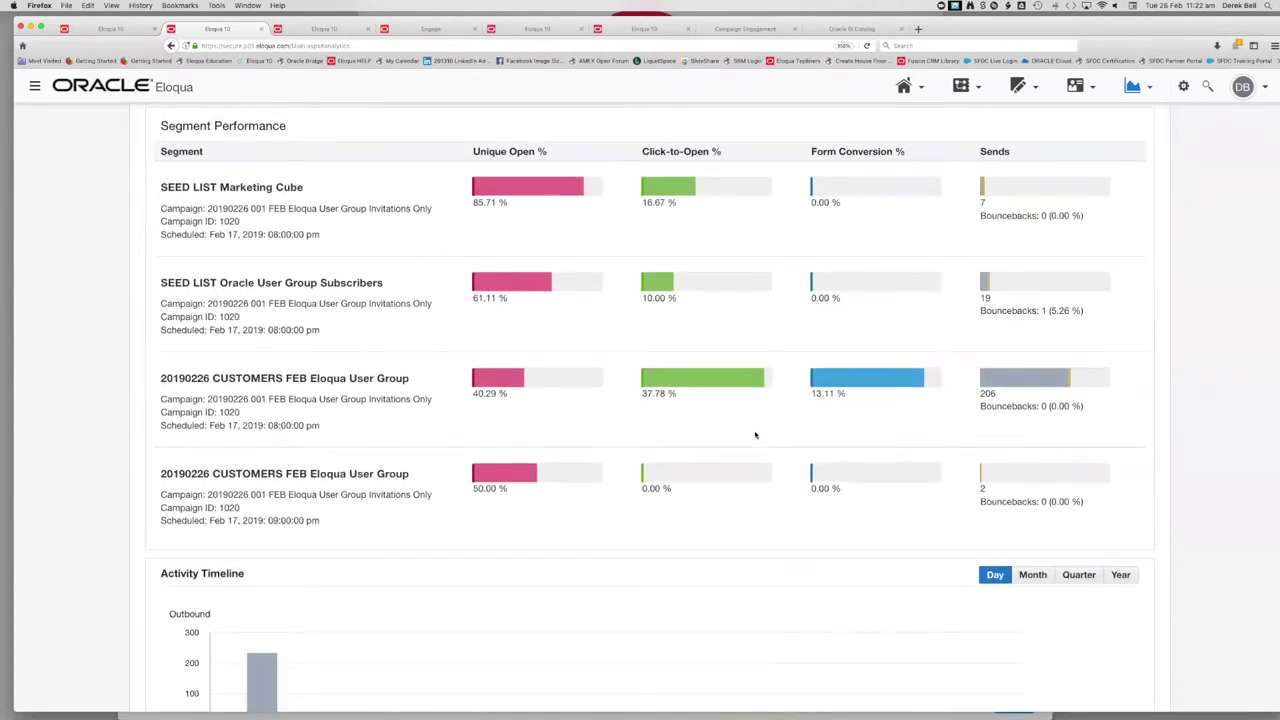
- Review the invitation's link activity, covering clicks by time of day and the total clicks of each top link
scroll(757, 434, up, 5)
click(288, 140)
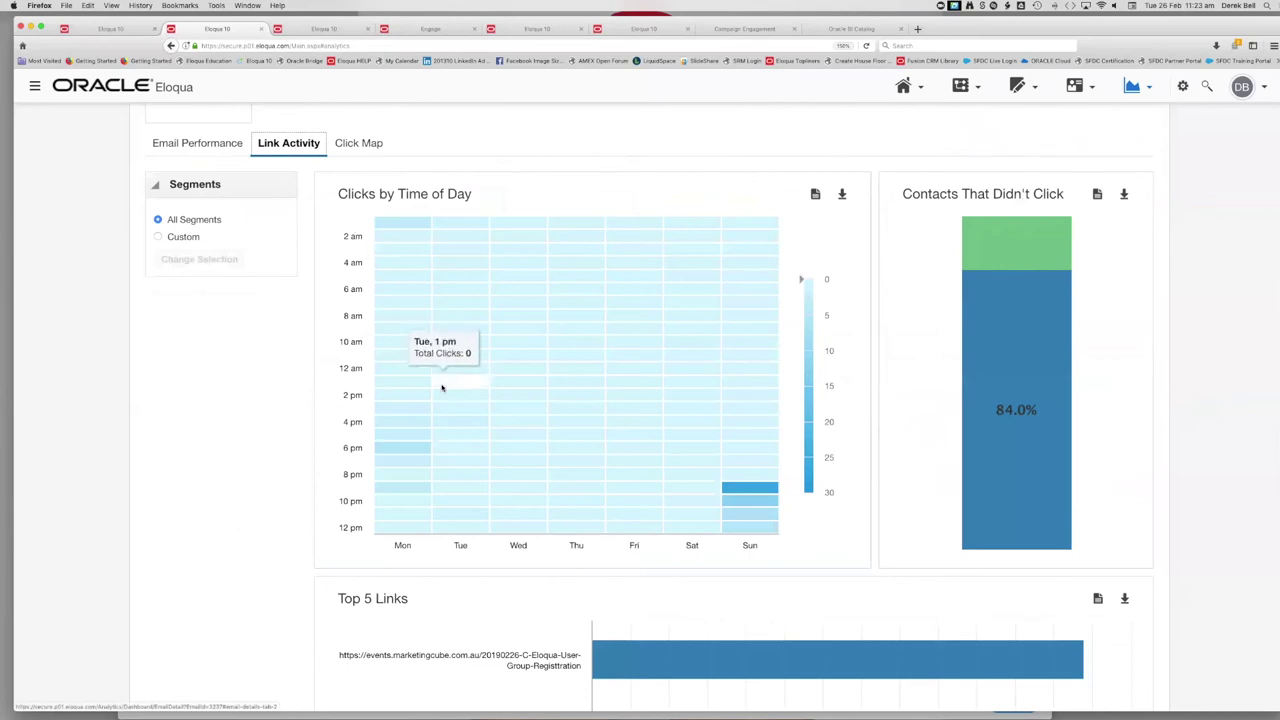
scroll(1180, 445, down, 3)
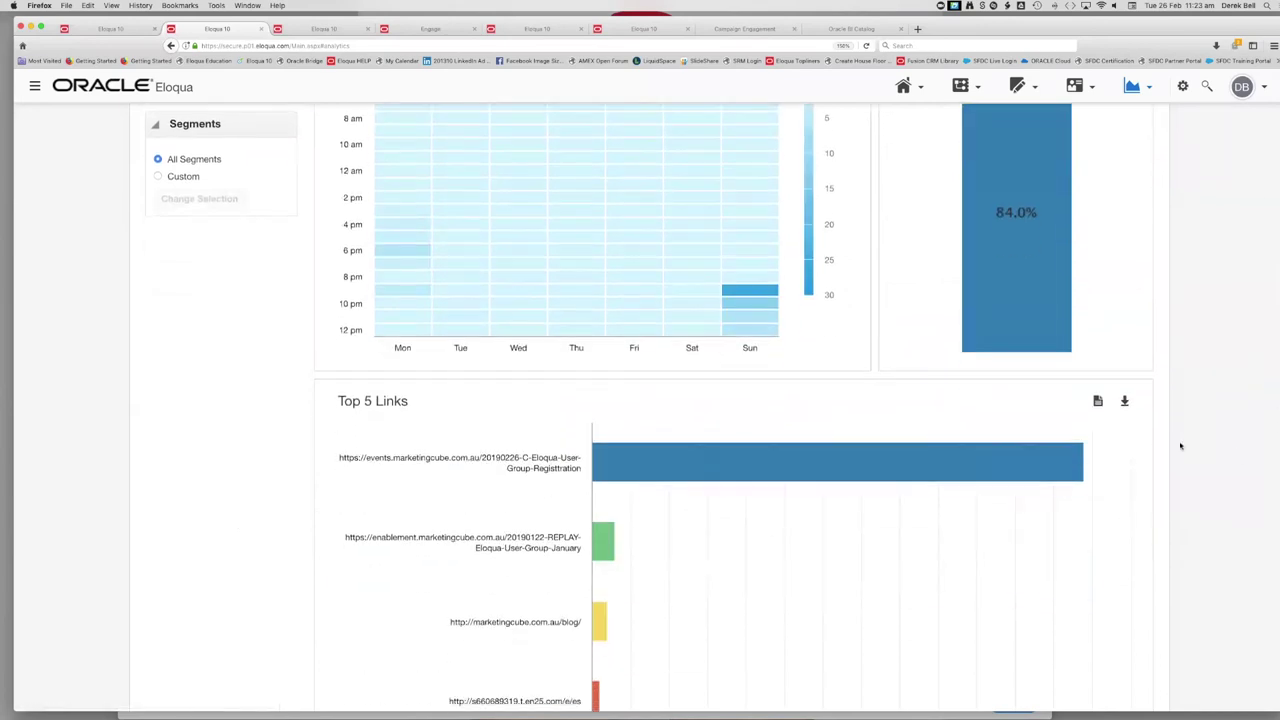
scroll(1180, 445, down, 3)
mouse_move(681, 294)
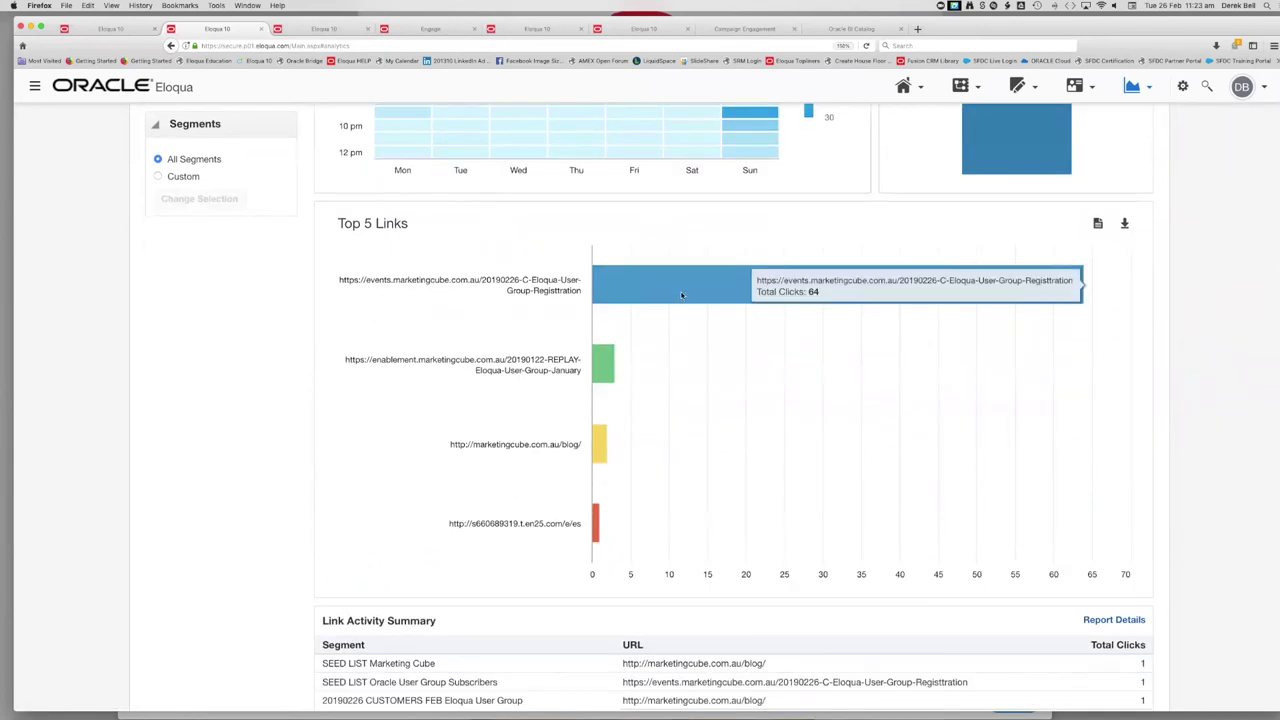
mouse_move(603, 367)
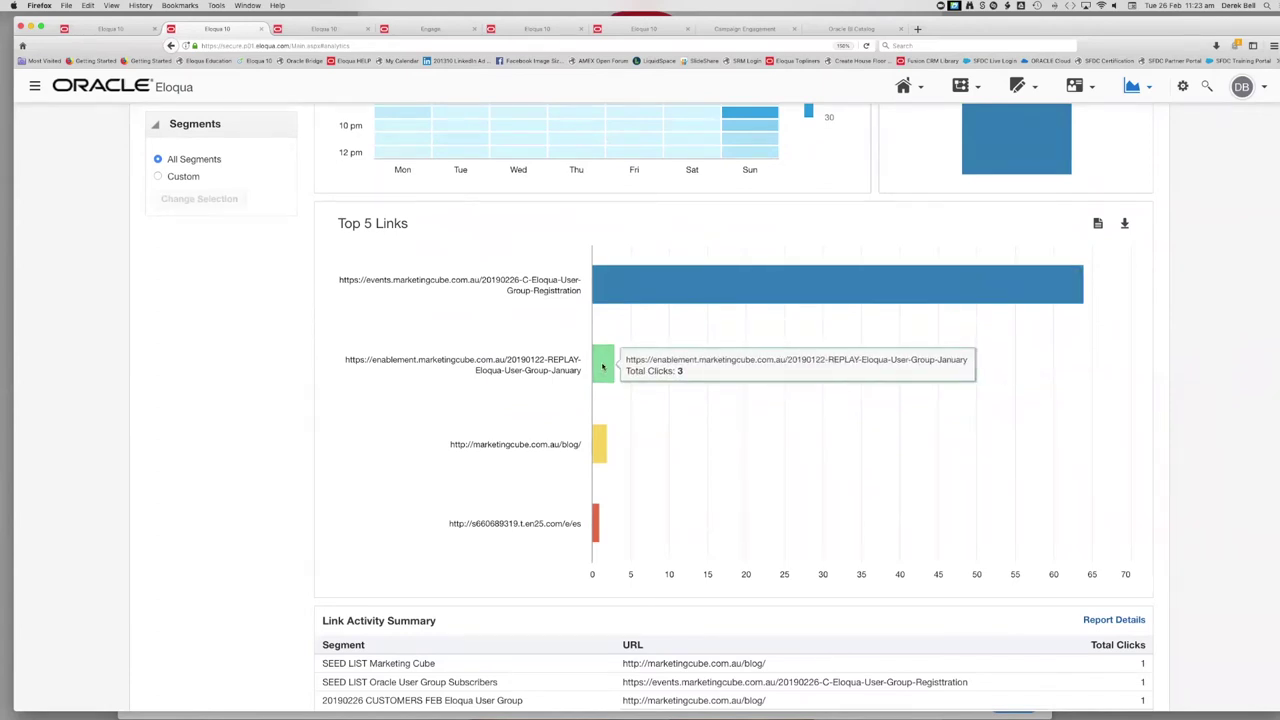
mouse_move(601, 445)
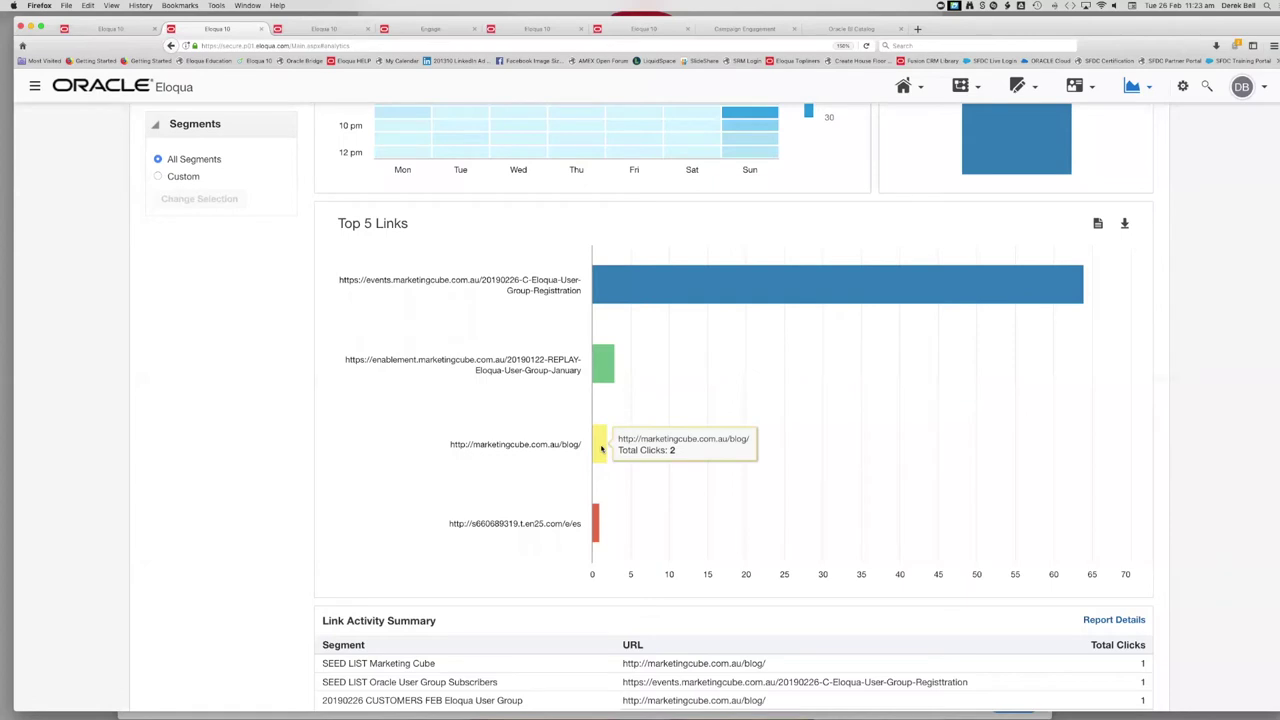
mouse_move(596, 526)
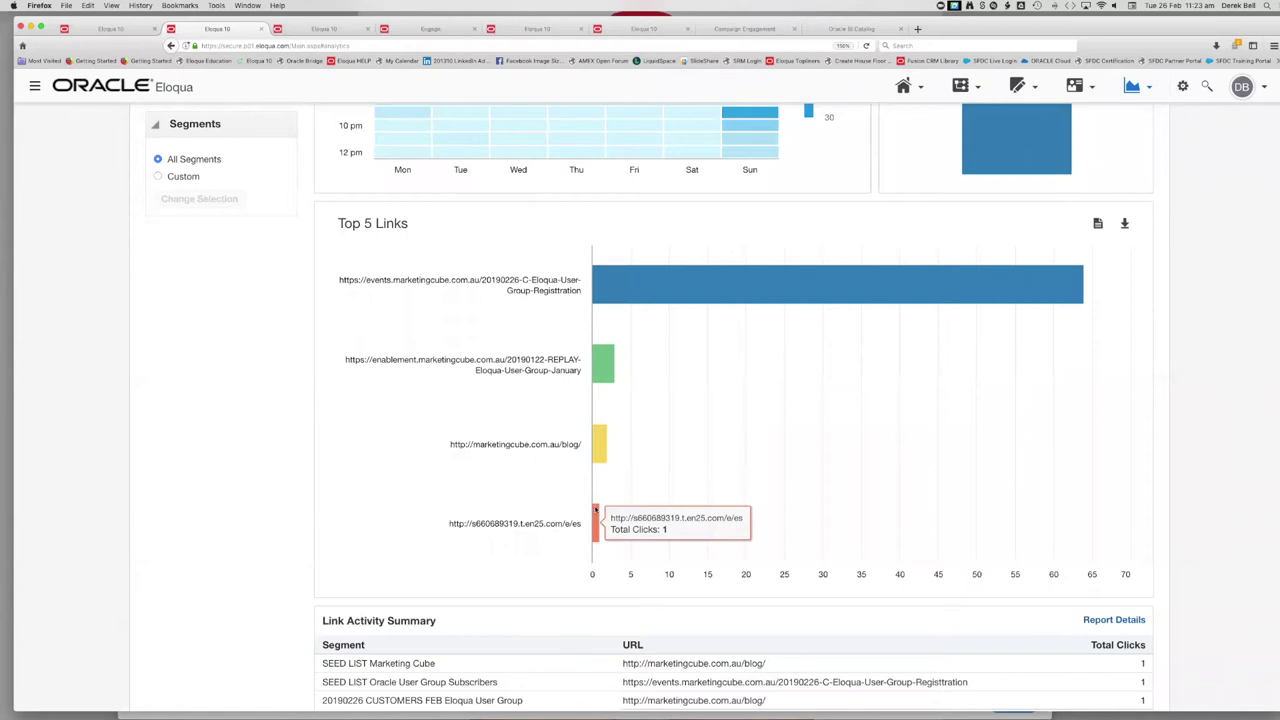
- Examine the invitation's click map, down to the View January Replay and Register Now buttons
scroll(600, 445, up, 10)
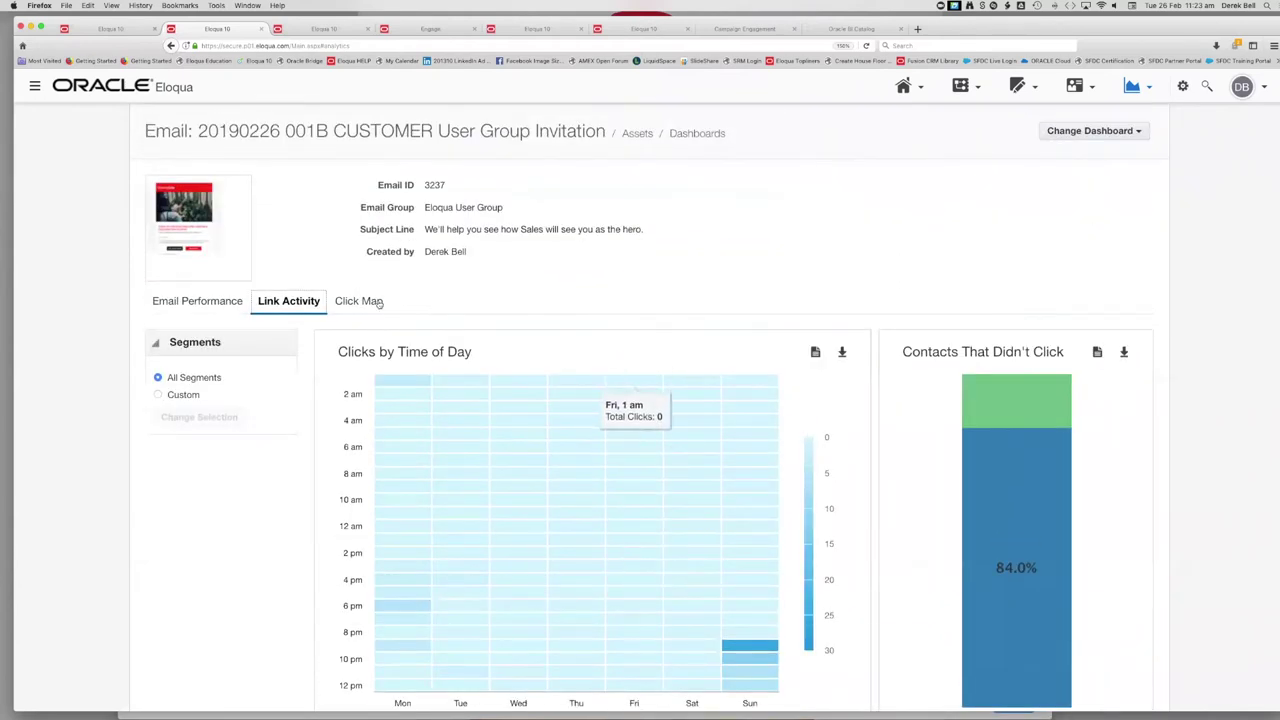
click(369, 301)
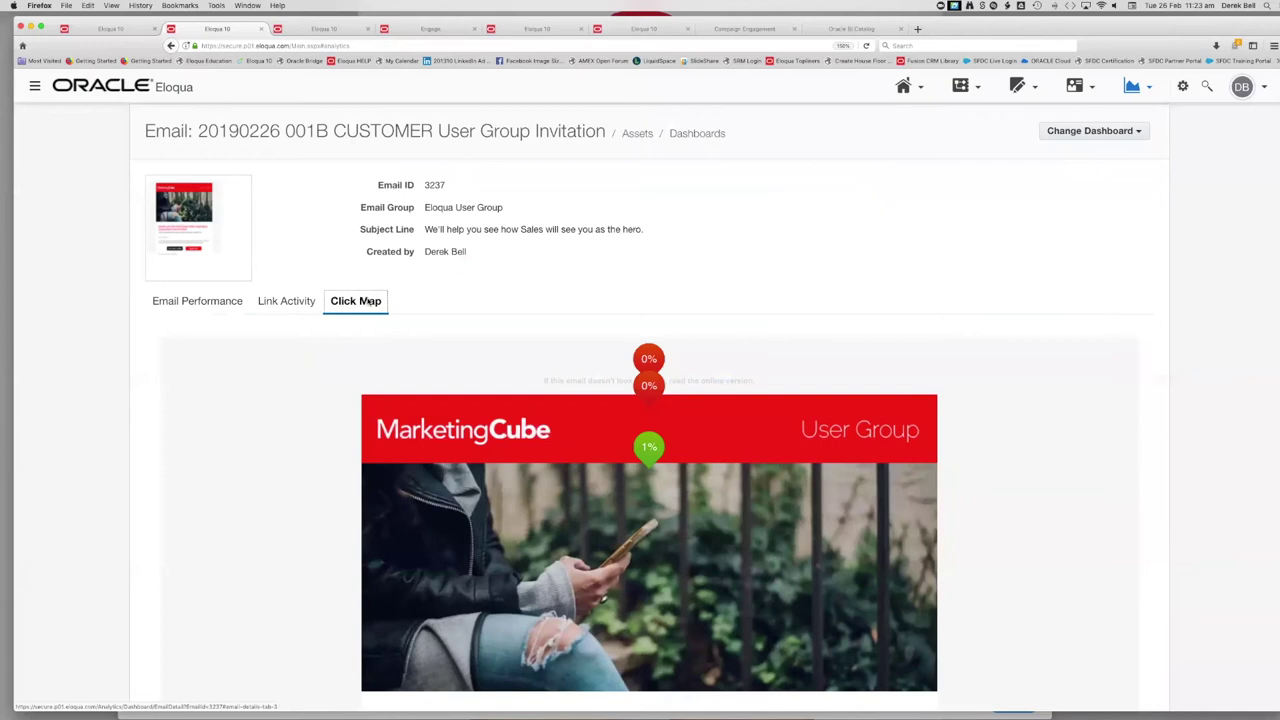
scroll(229, 500, down, 3)
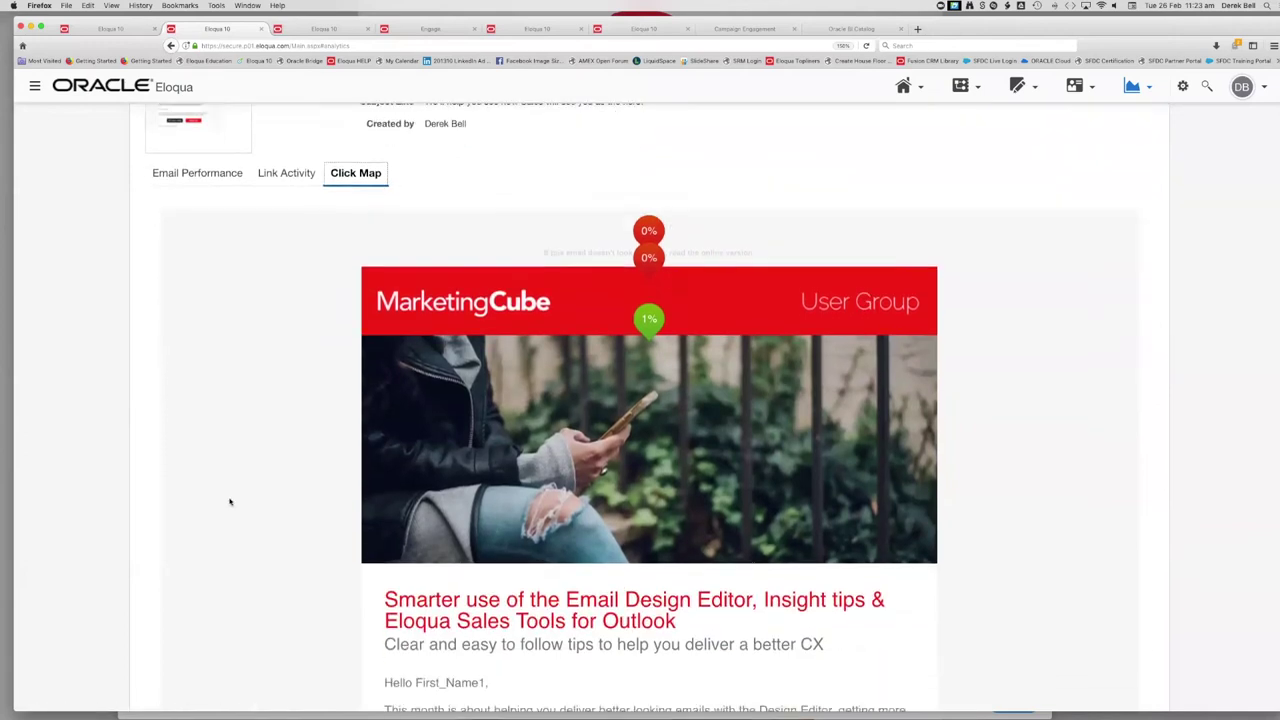
scroll(229, 501, down, 5)
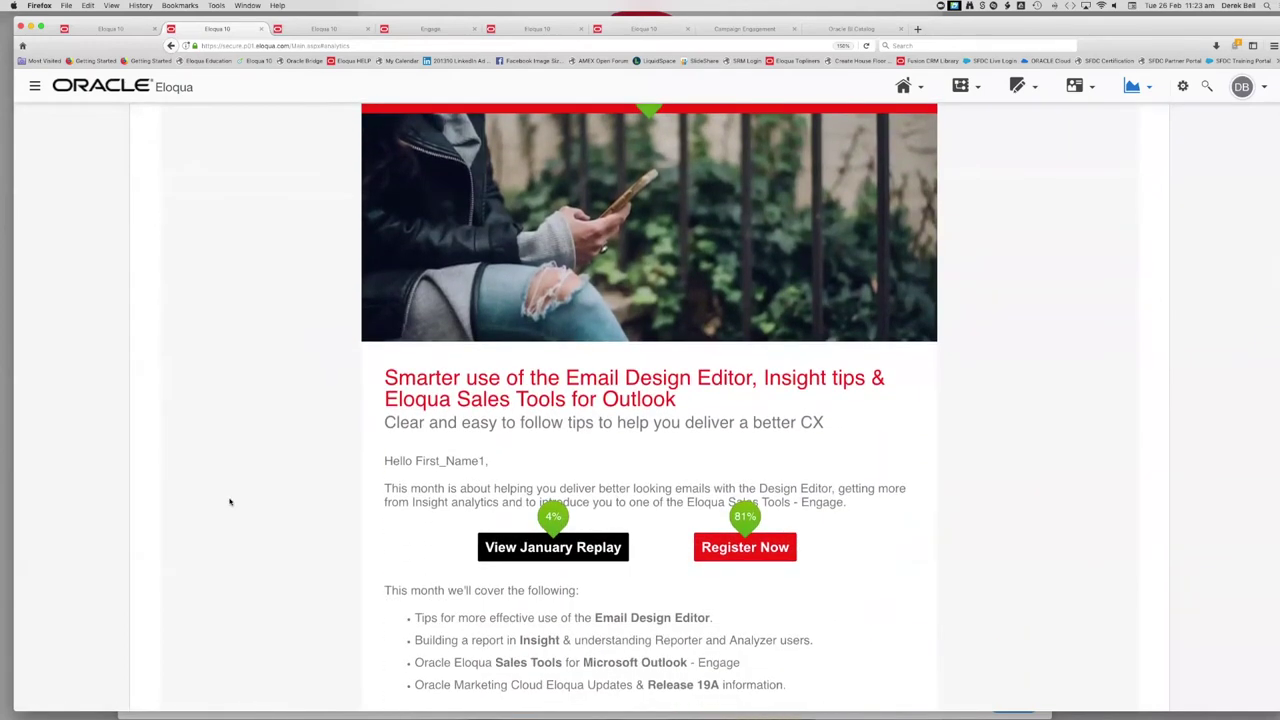
- Examine the rest of the invitation's click map, including the lower Register Now button's click details, the Read More banner and the footer links
scroll(229, 501, down, 3)
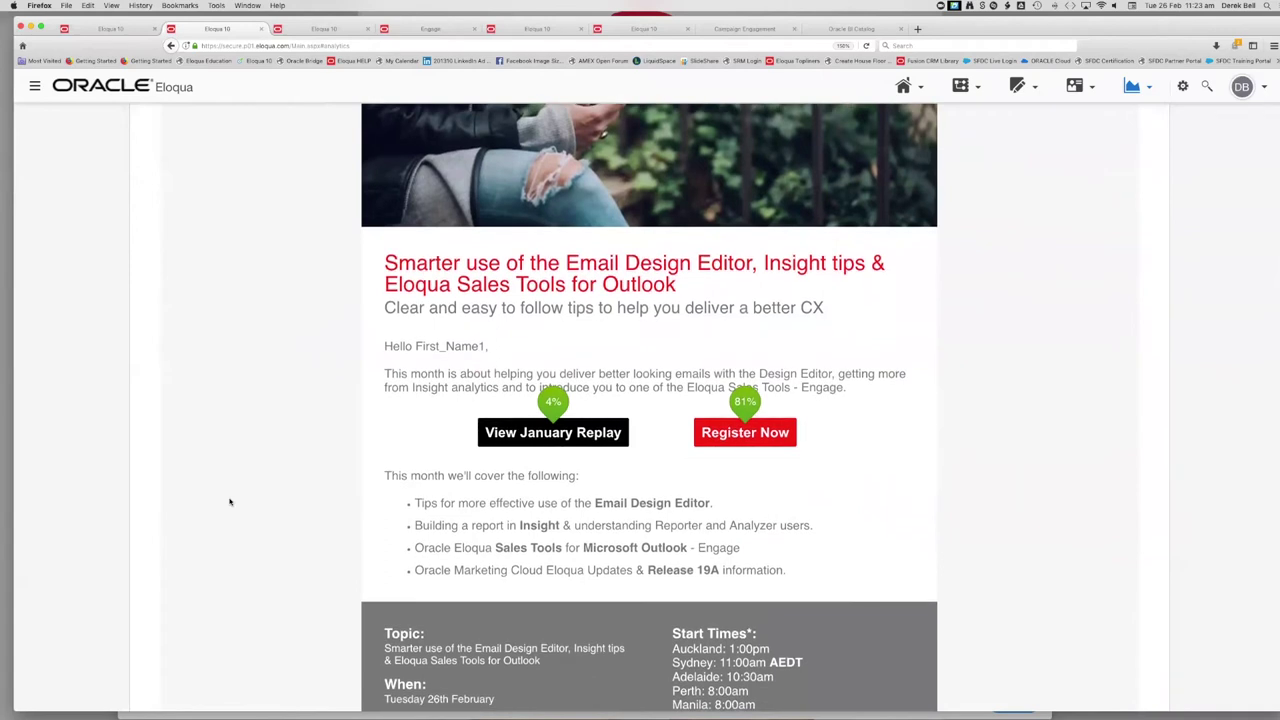
scroll(229, 501, down, 3)
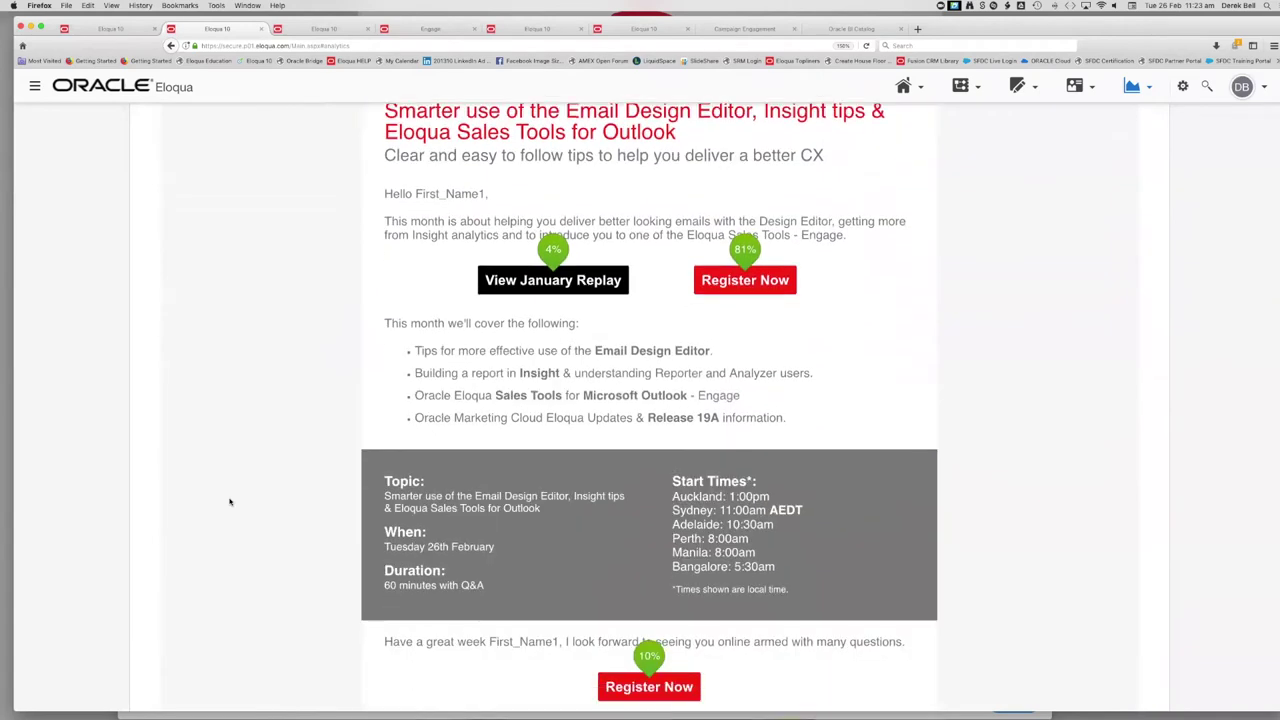
scroll(229, 501, down, 2)
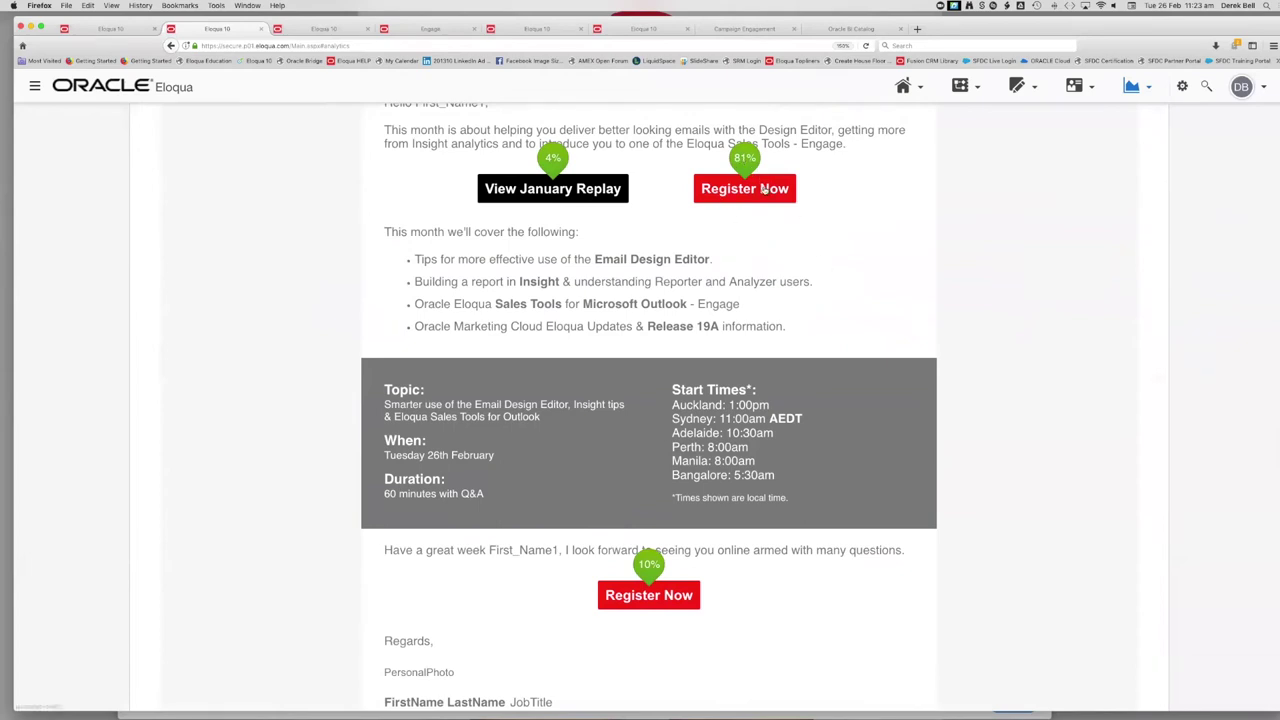
mouse_move(647, 566)
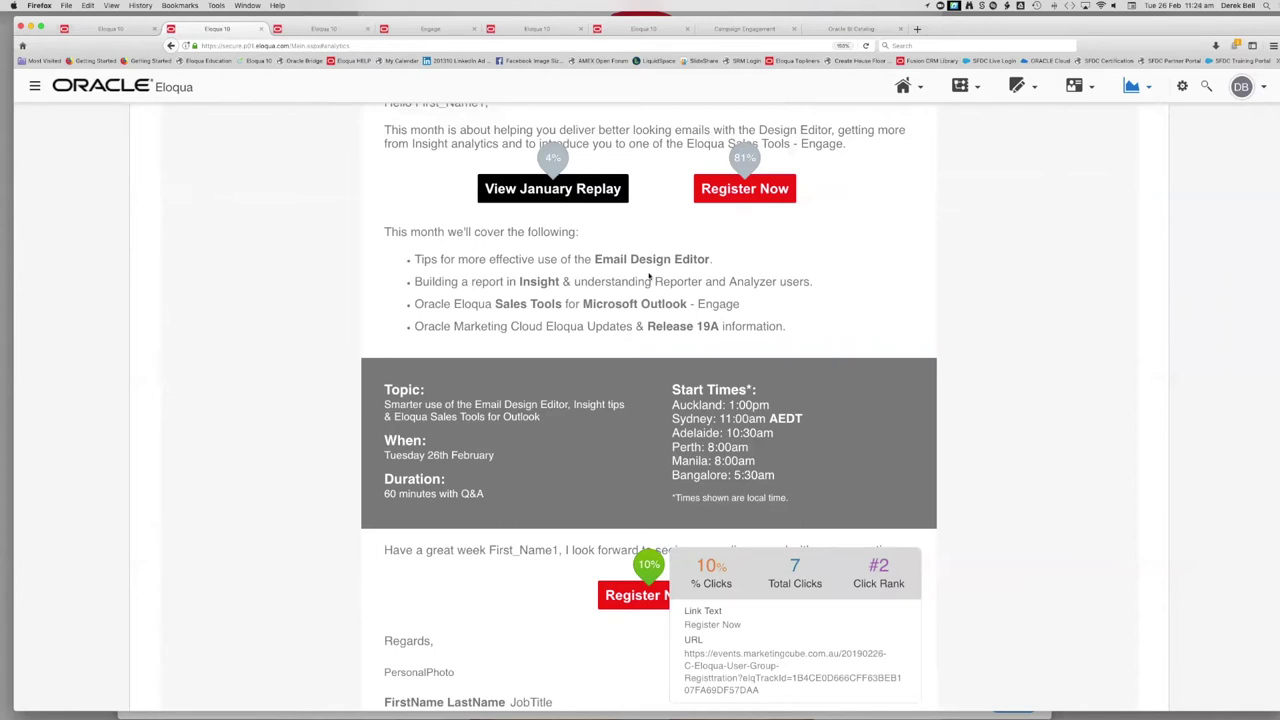
scroll(625, 478, down, 2)
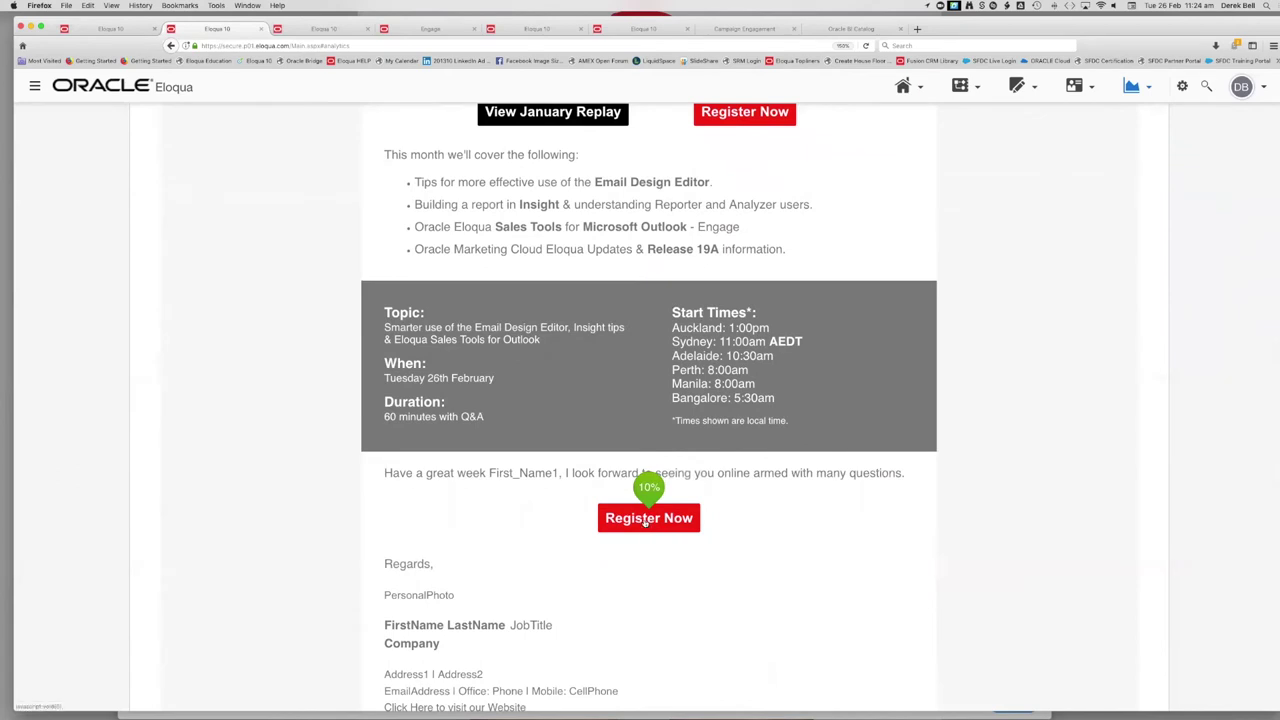
scroll(645, 521, down, 10)
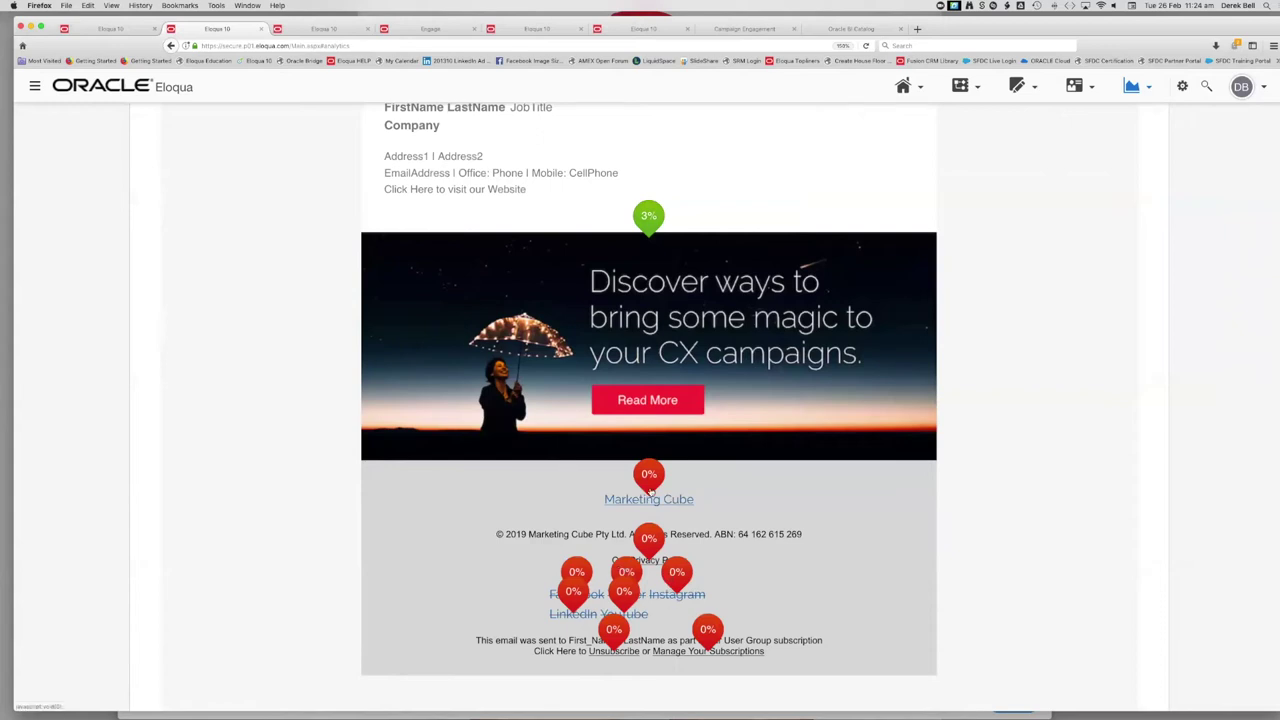
scroll(660, 408, up, 3)
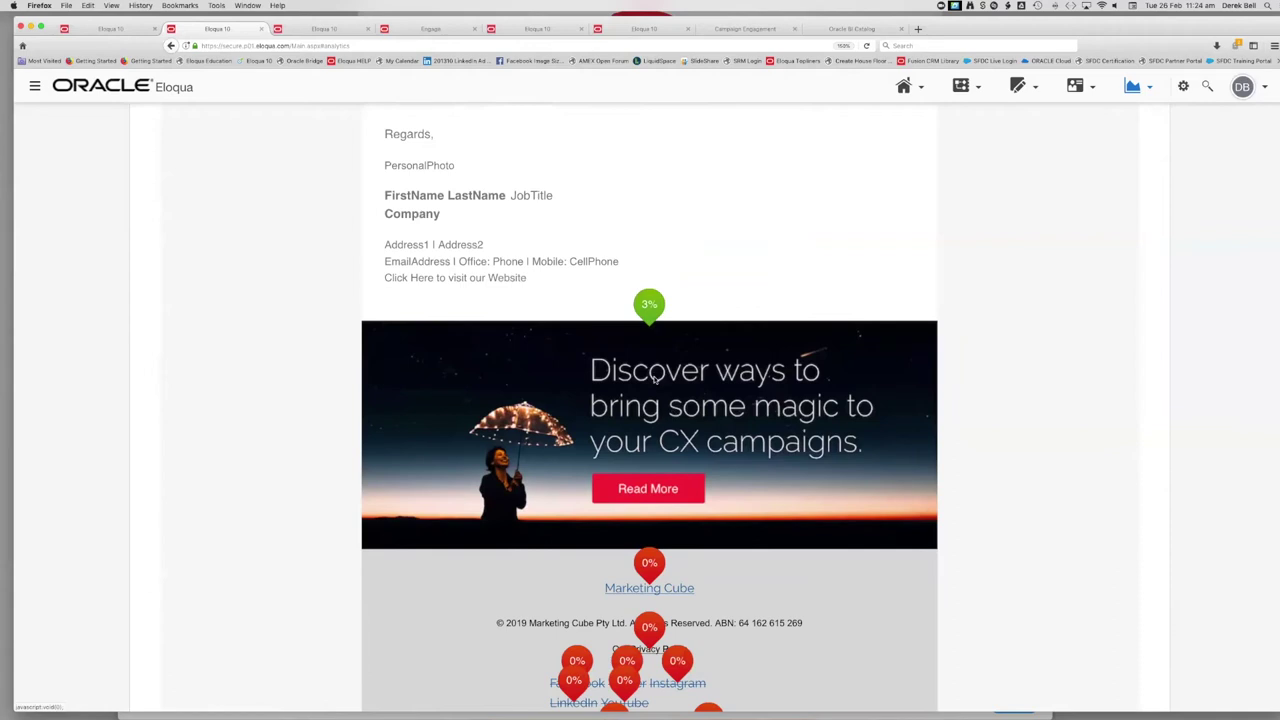
scroll(655, 375, up, 15)
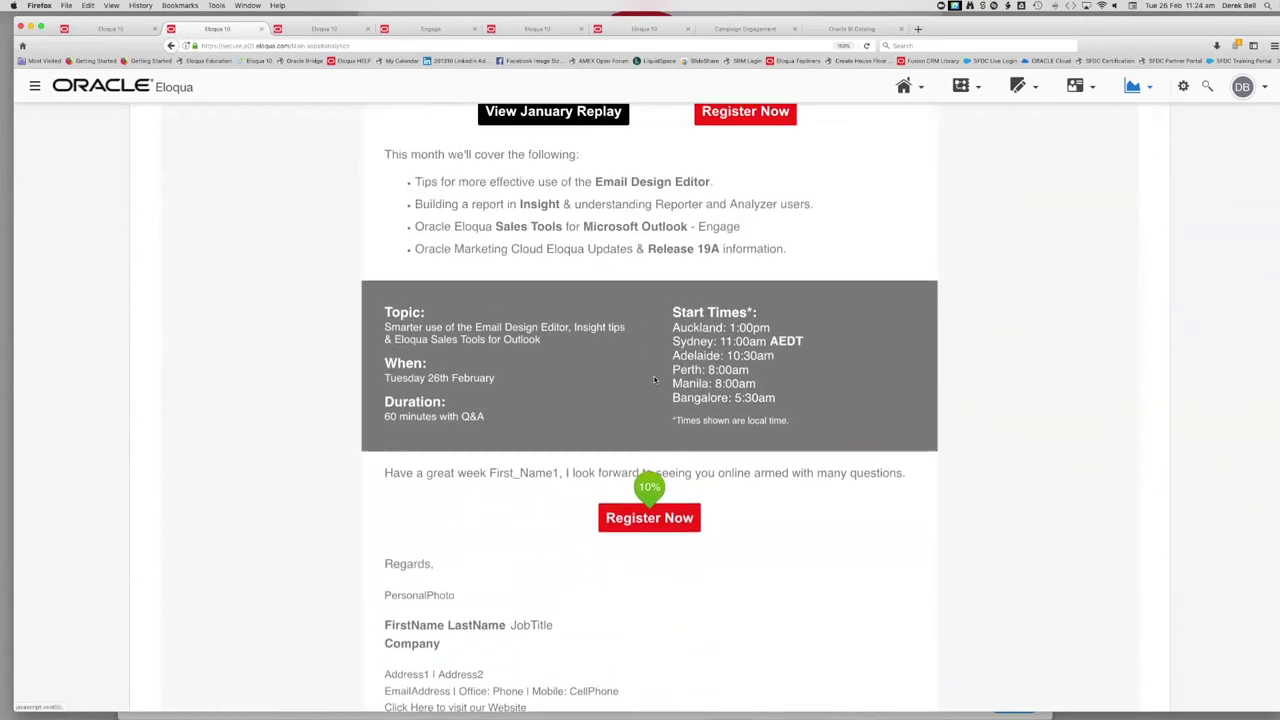
scroll(655, 380, up, 10)
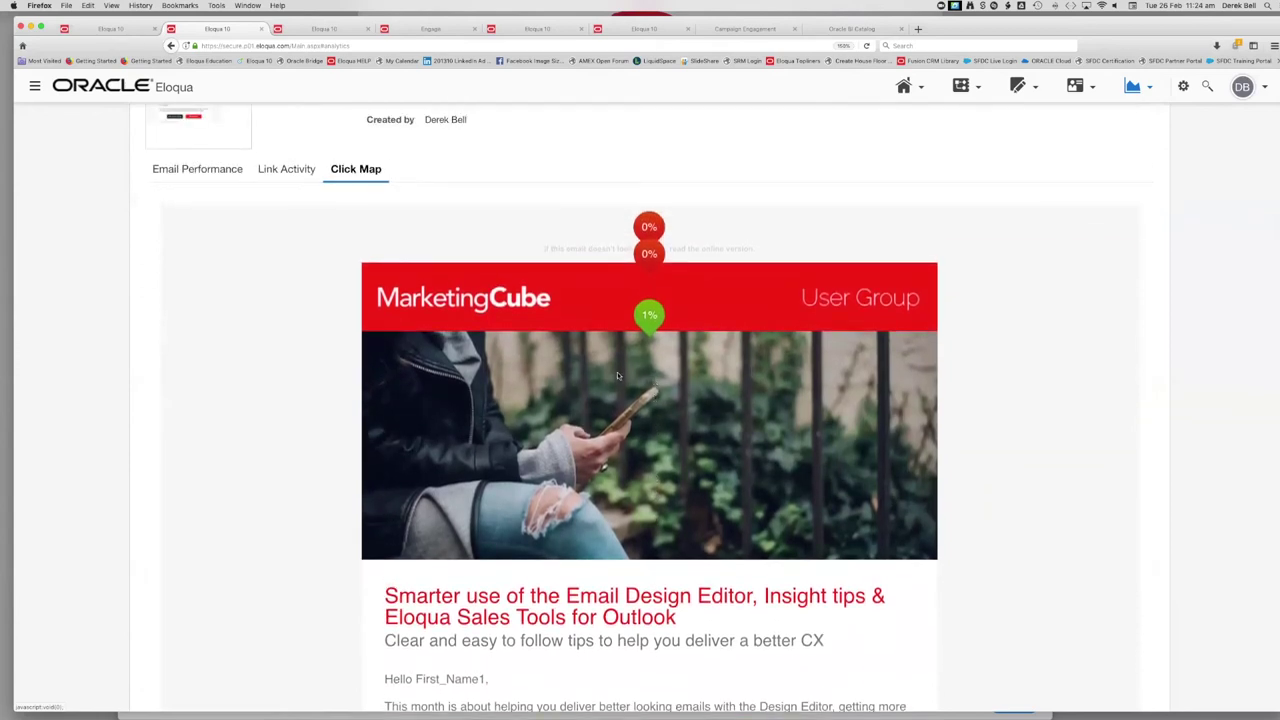
- Change the invitation's email performance report to the Email Open by Device dashboard
key(ctrl+Tab)
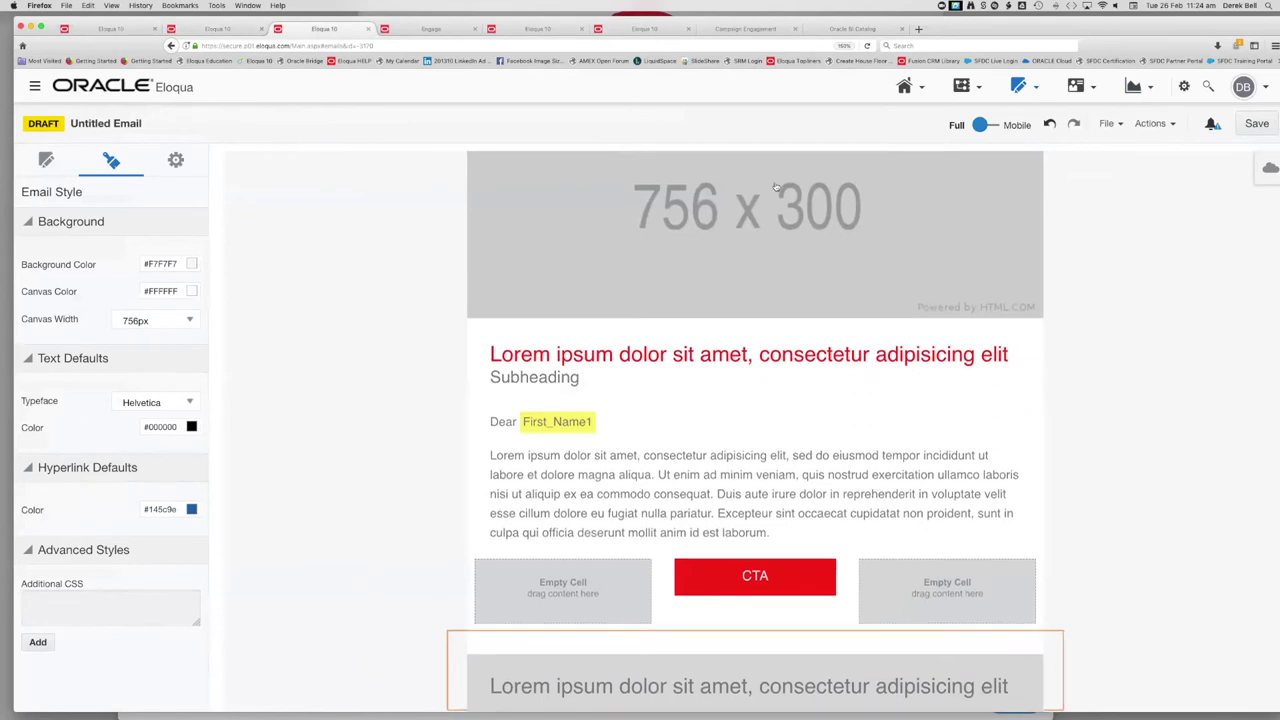
click(228, 30)
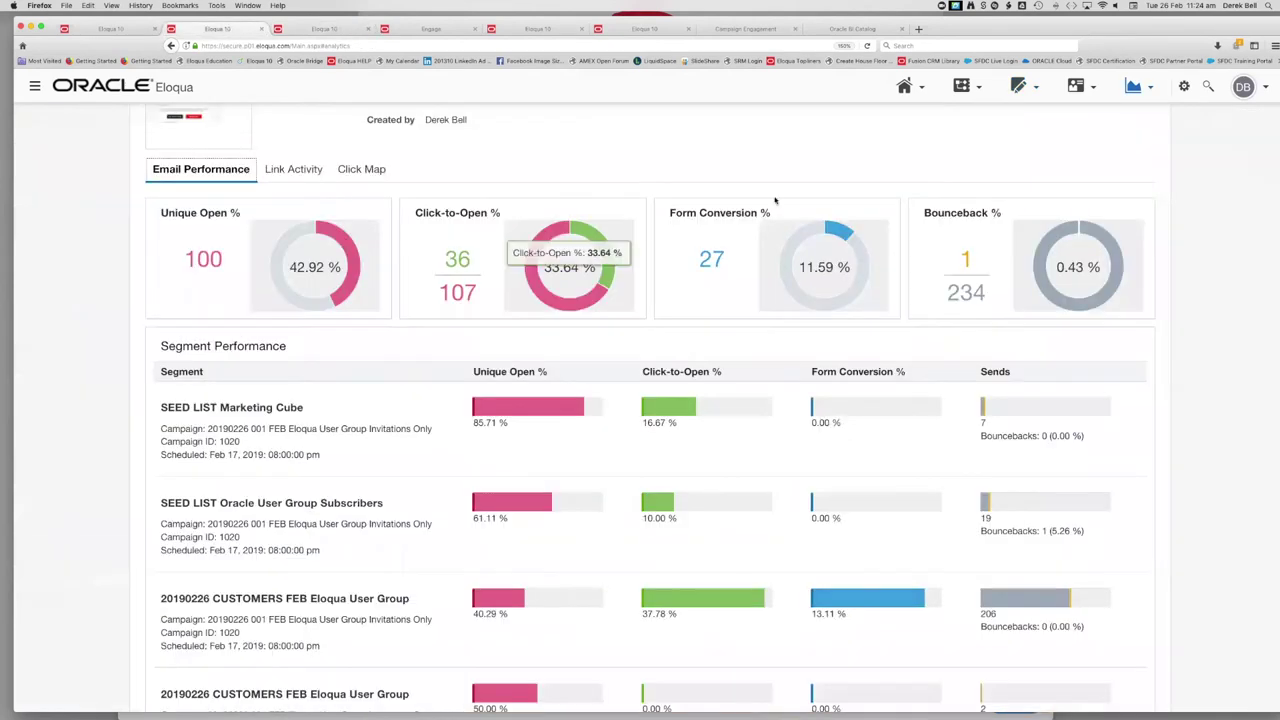
scroll(724, 160, up, 3)
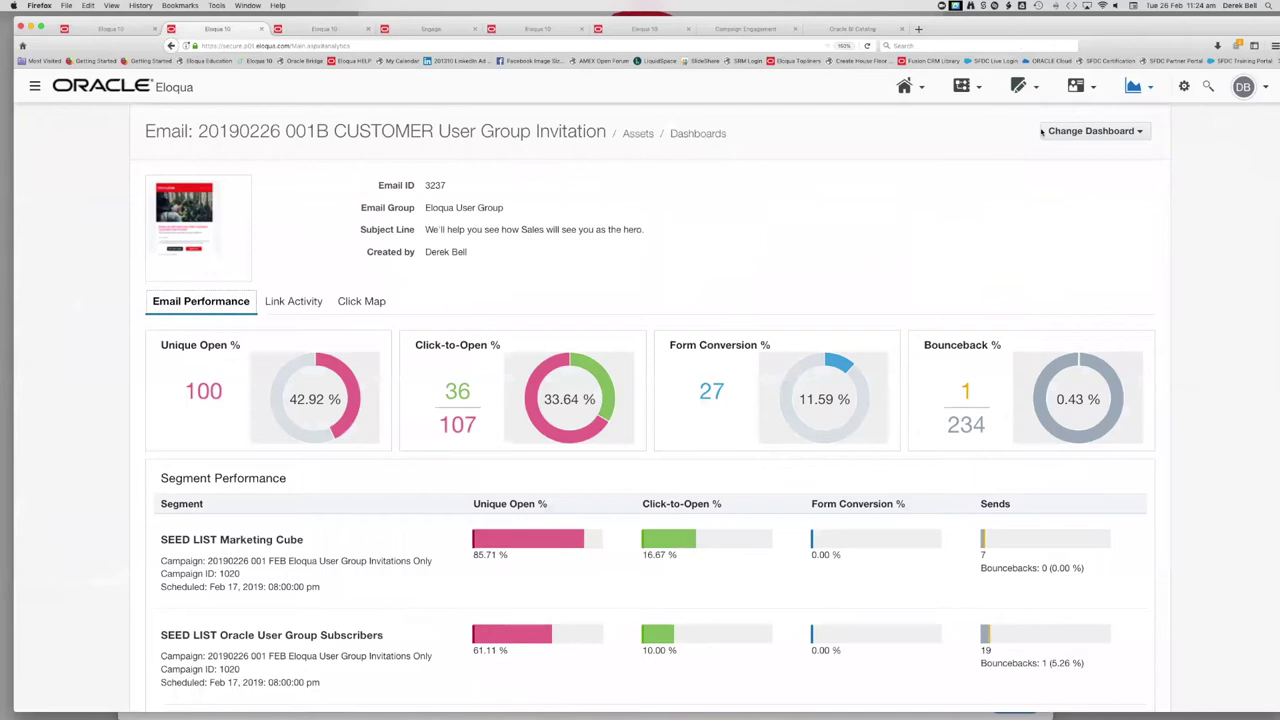
click(1075, 131)
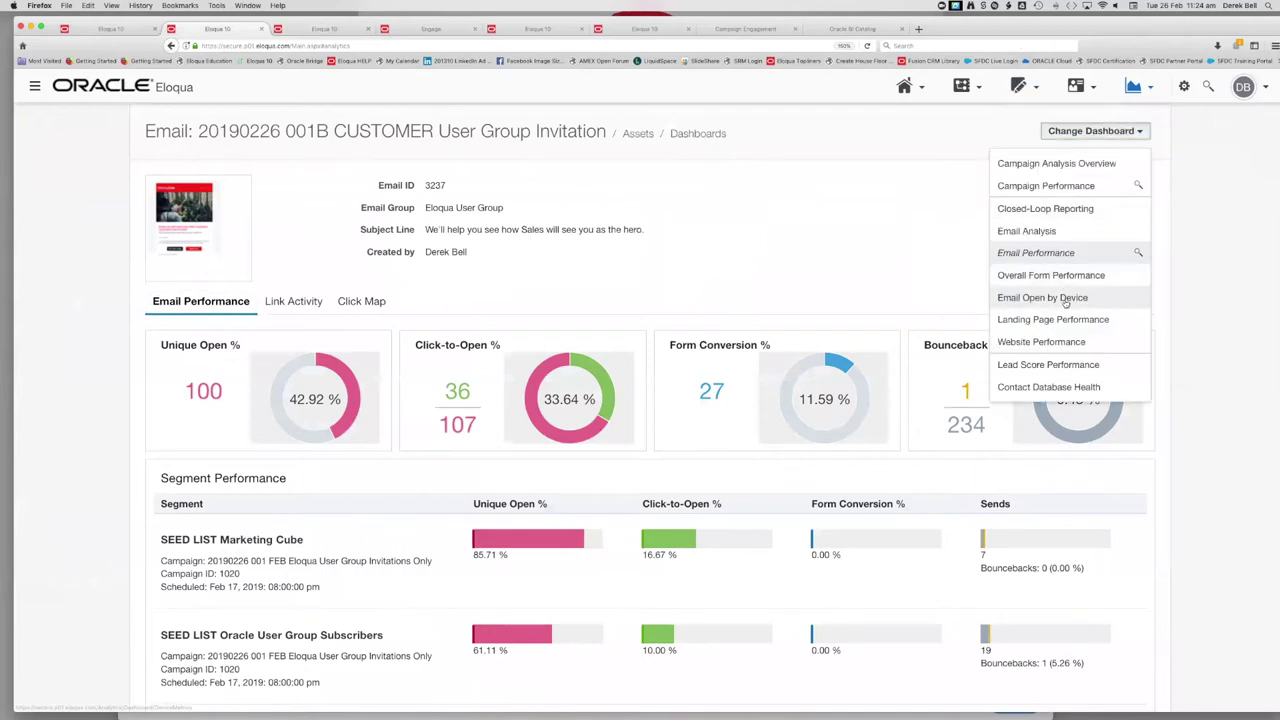
scroll(1065, 302, down, 1)
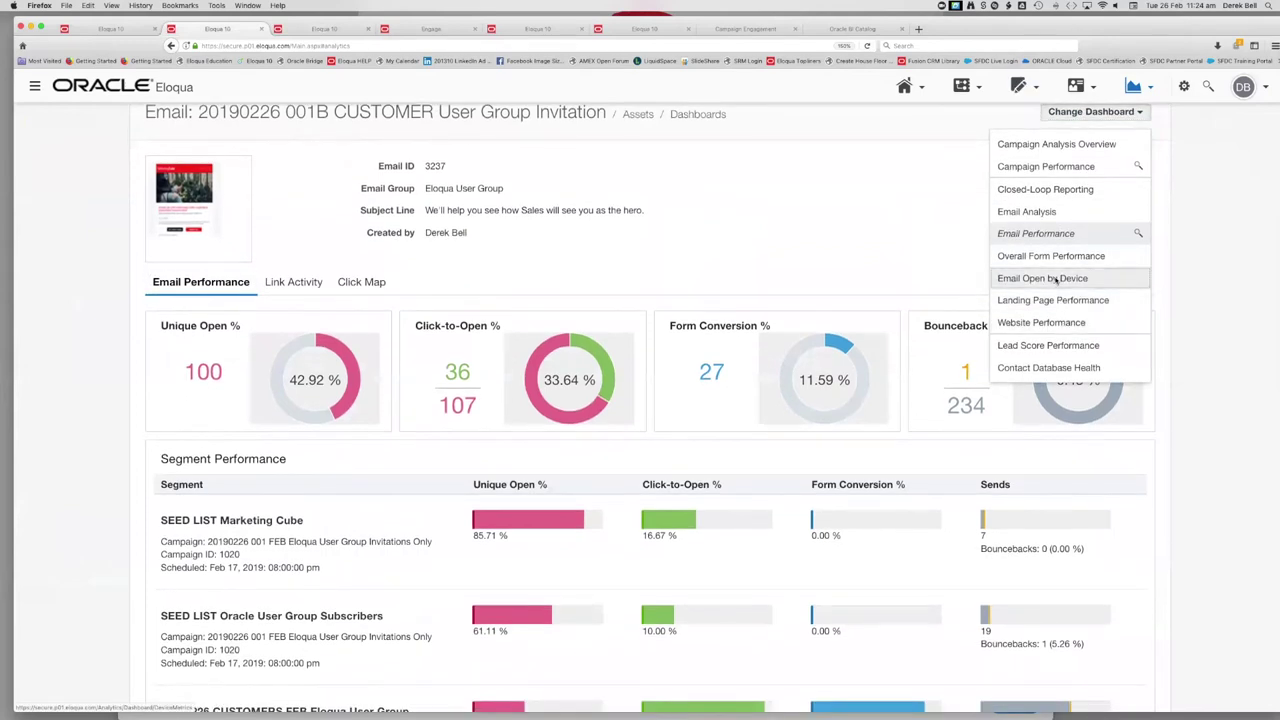
click(1055, 279)
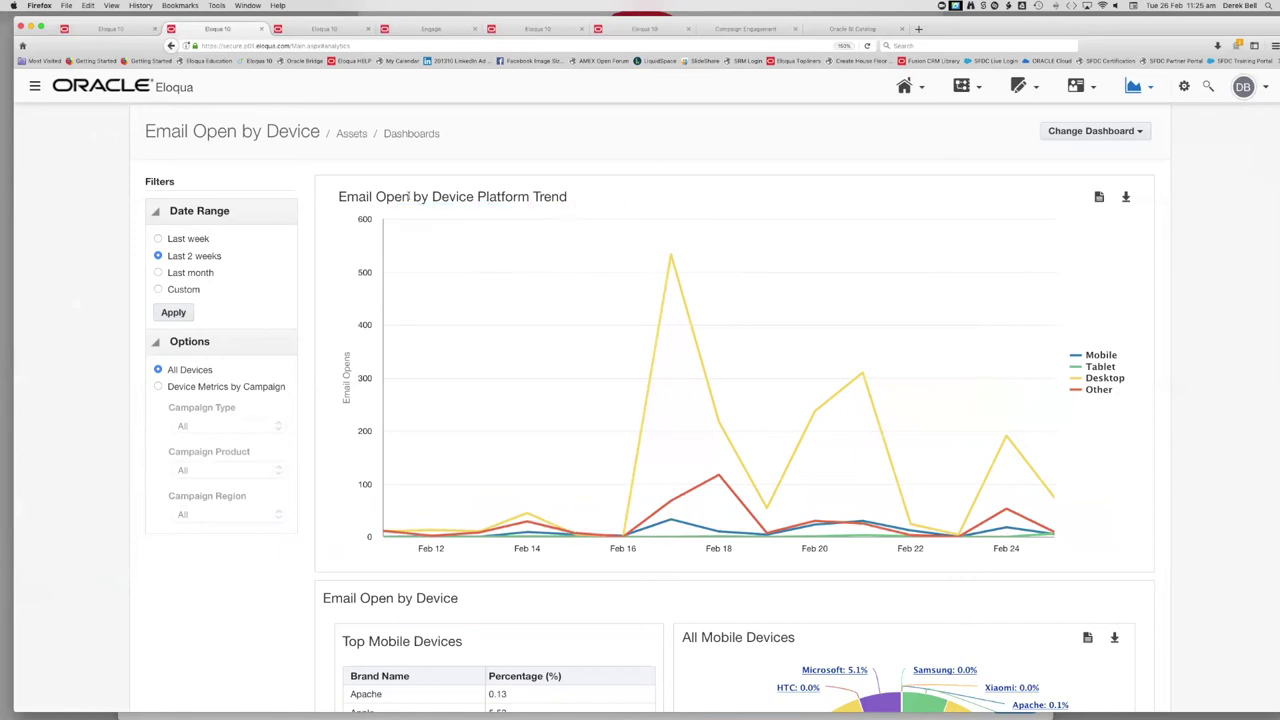
- Toggle the device series in the Email Open by Device Platform Trend chart to compare only Mobile and Desktop
click(1078, 355)
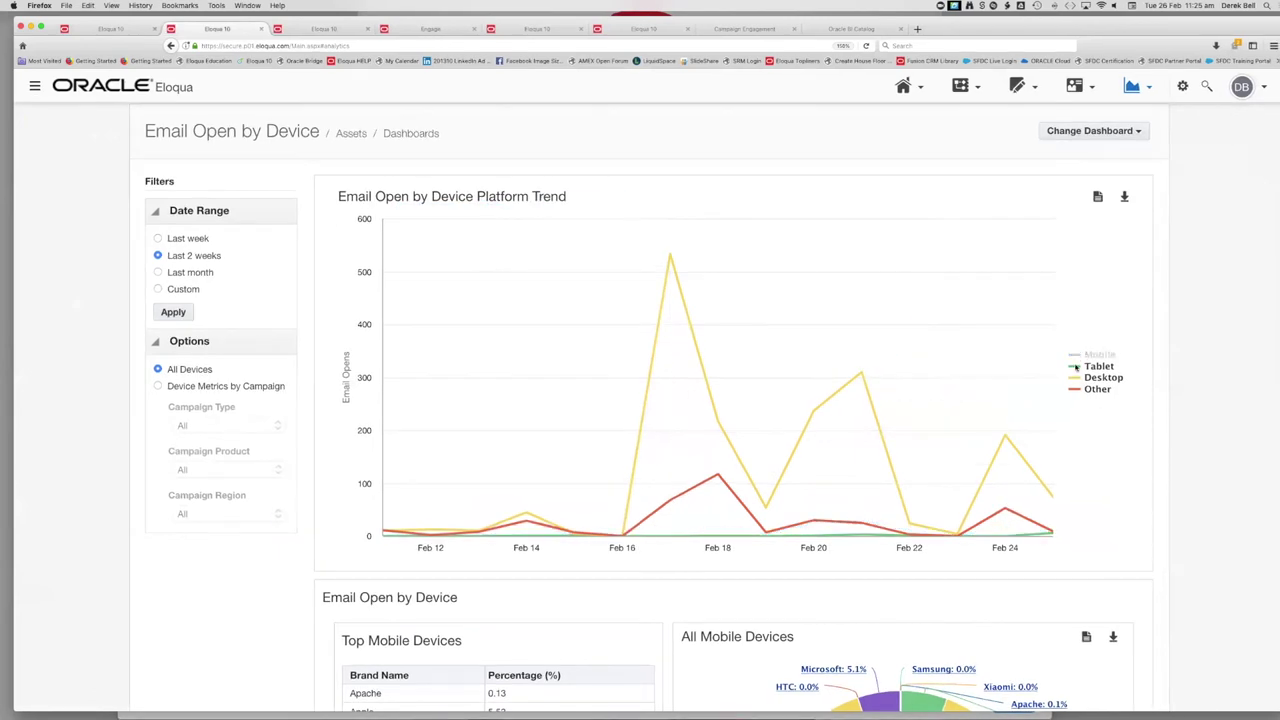
click(1076, 378)
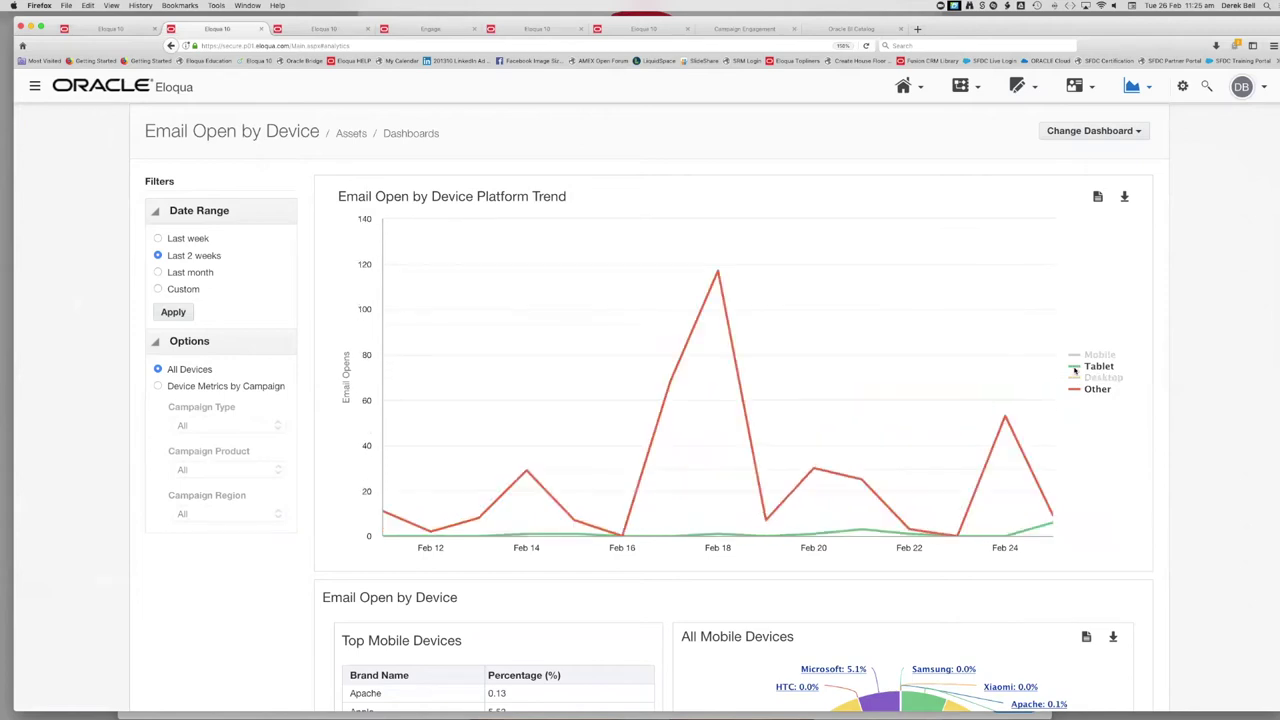
click(1075, 370)
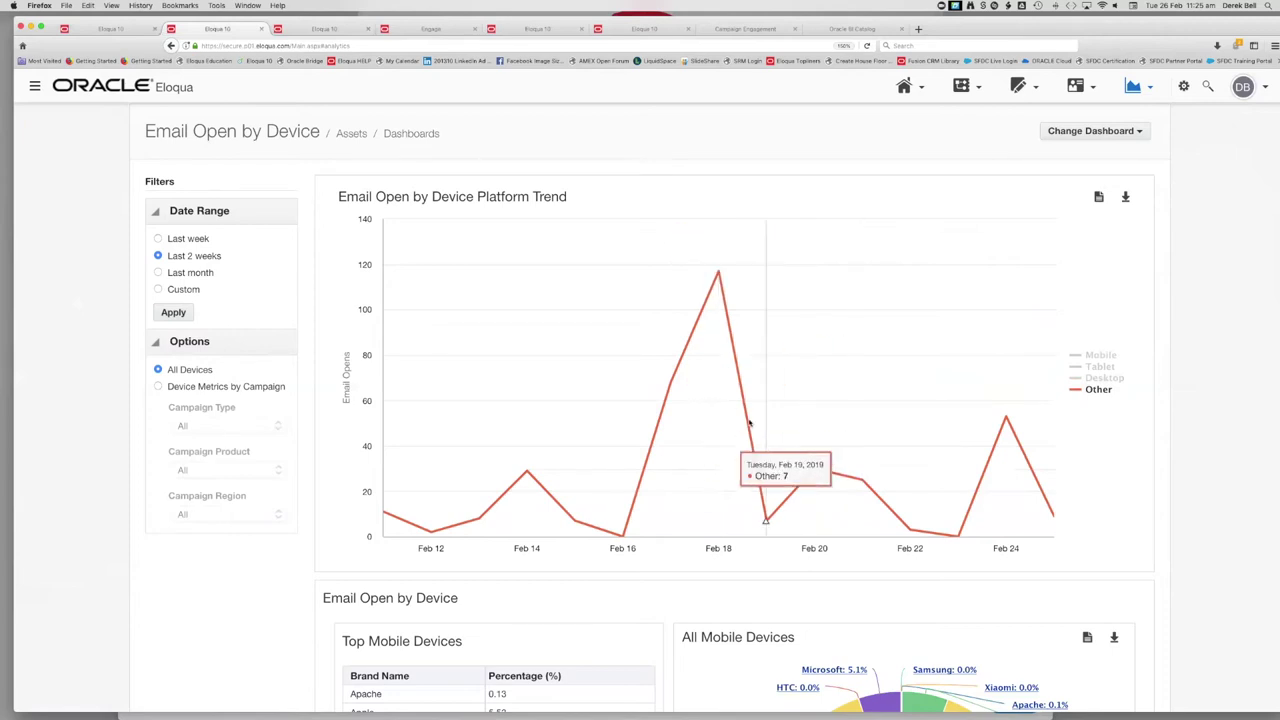
click(1076, 380)
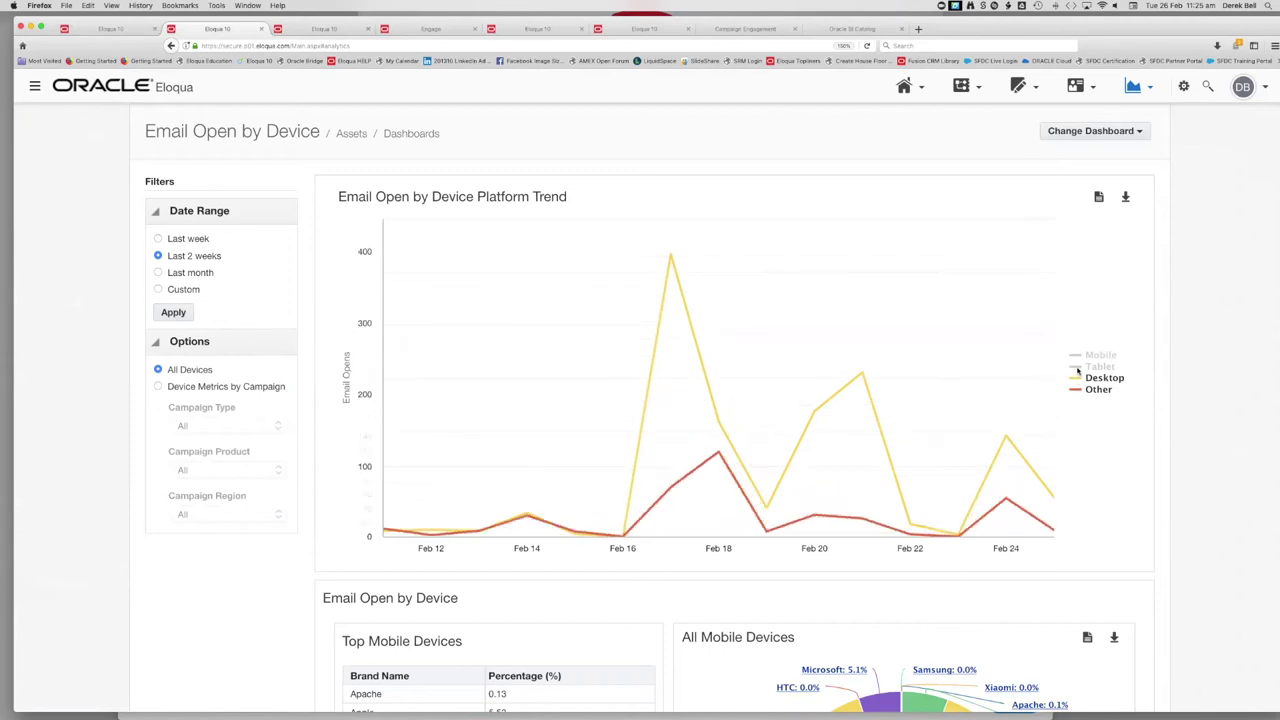
click(1077, 391)
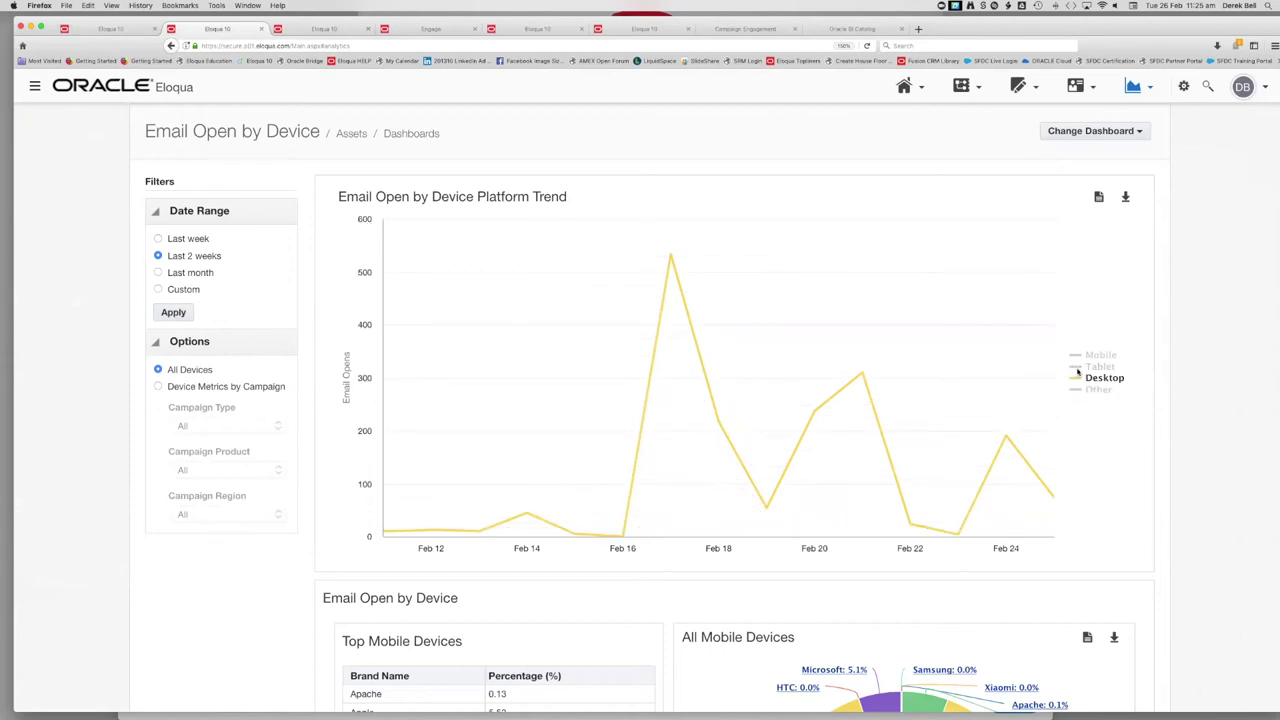
click(1076, 357)
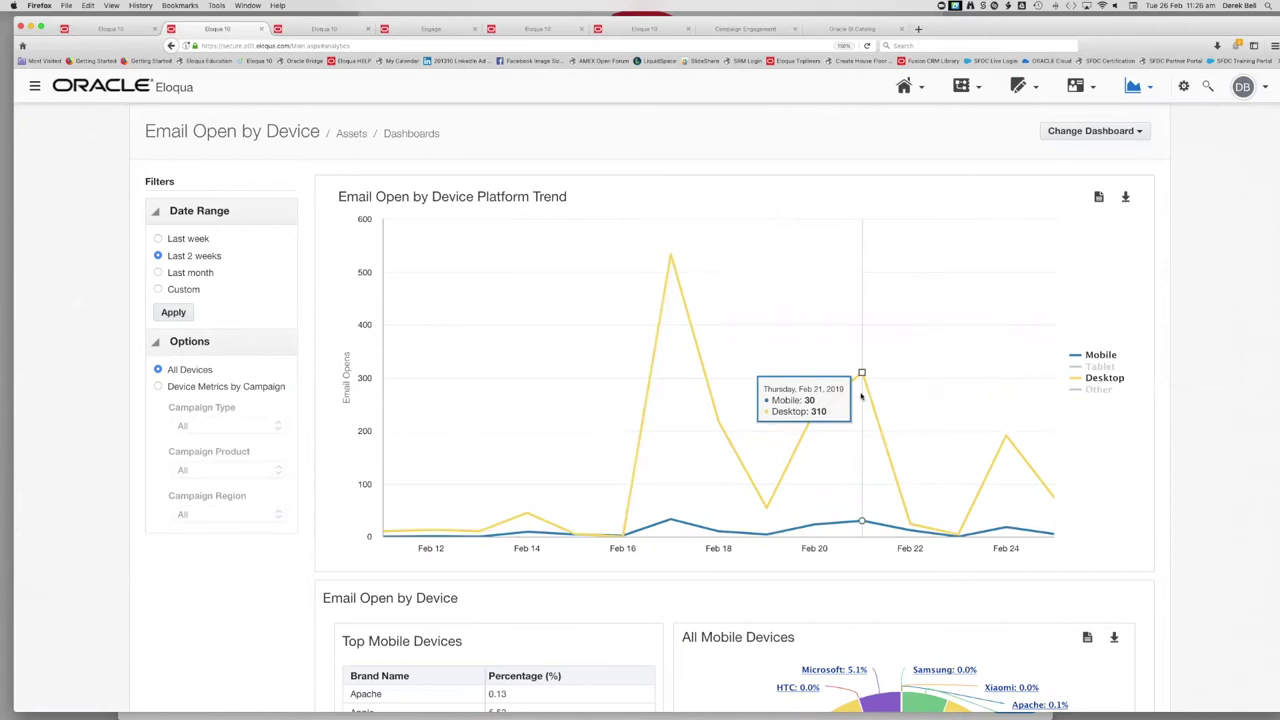
- Return to the untitled draft email and copy "Duis aute irure d" from the body paragraph
click(332, 29)
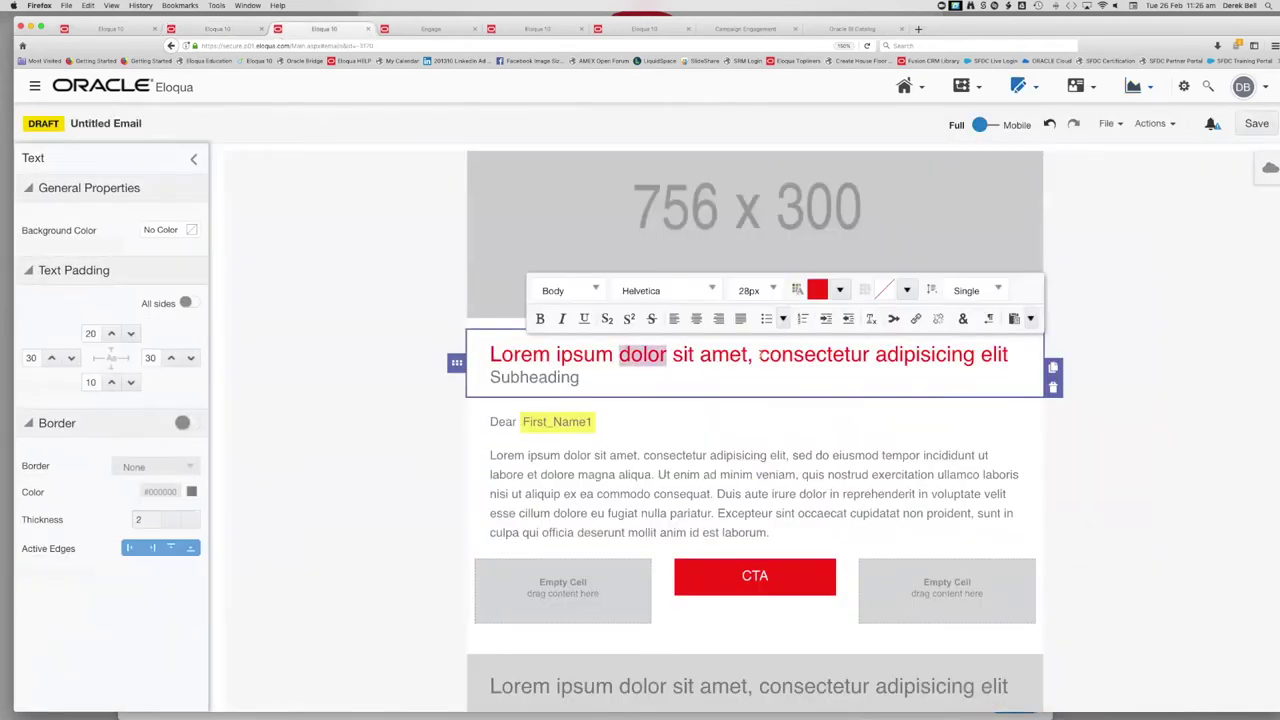
click(760, 354)
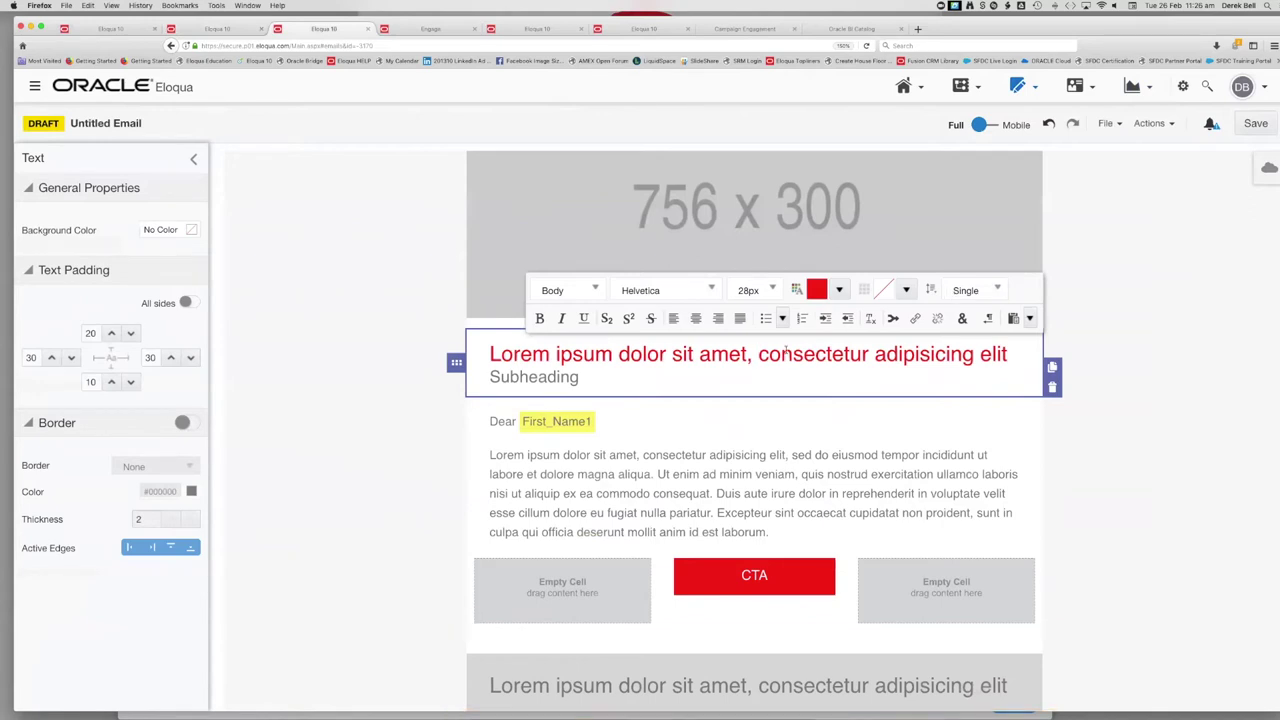
click(713, 485)
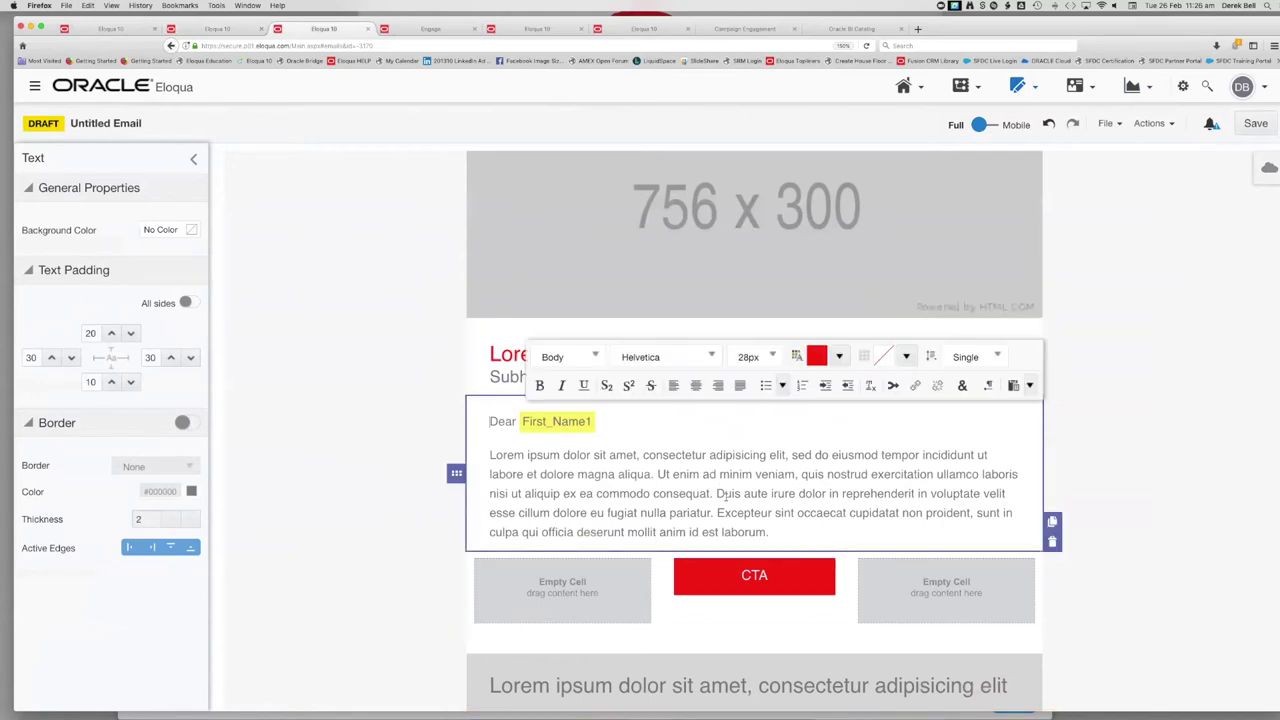
drag(716, 494, 806, 494)
key(super+c)
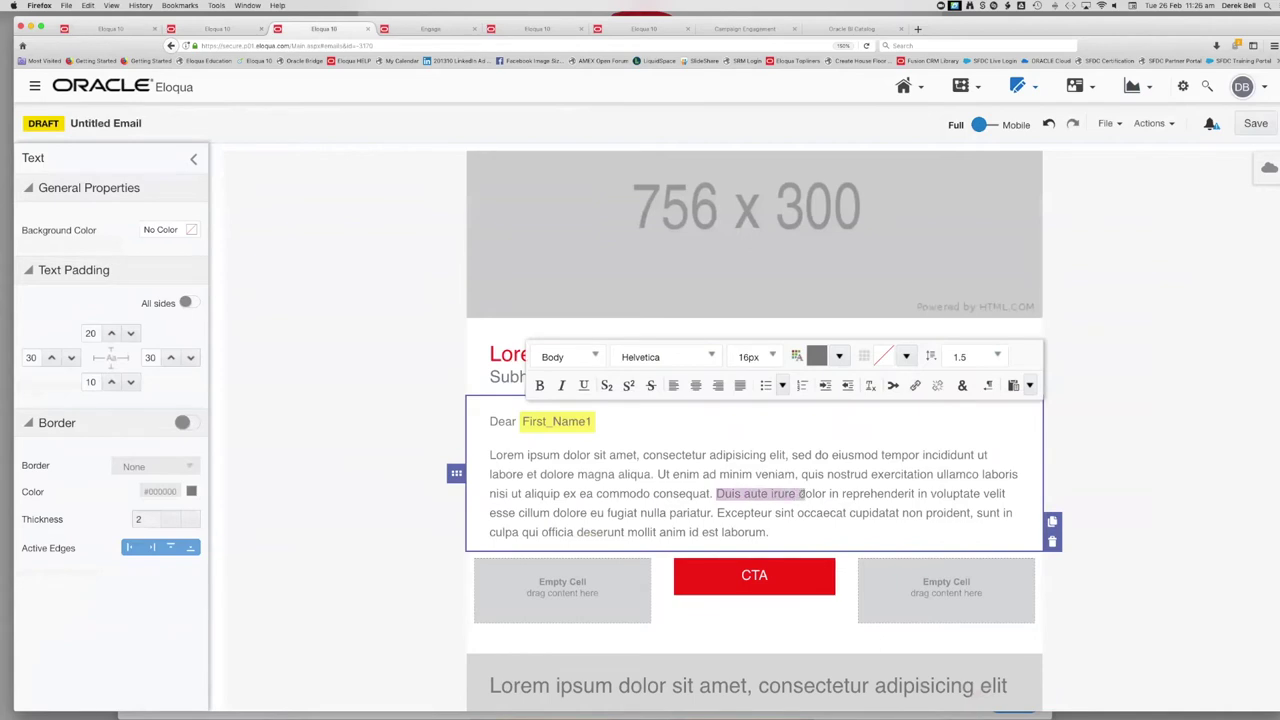
- Insert the copied text at the end of the red headline using Paste and Match Destination
click(794, 414)
click(755, 363)
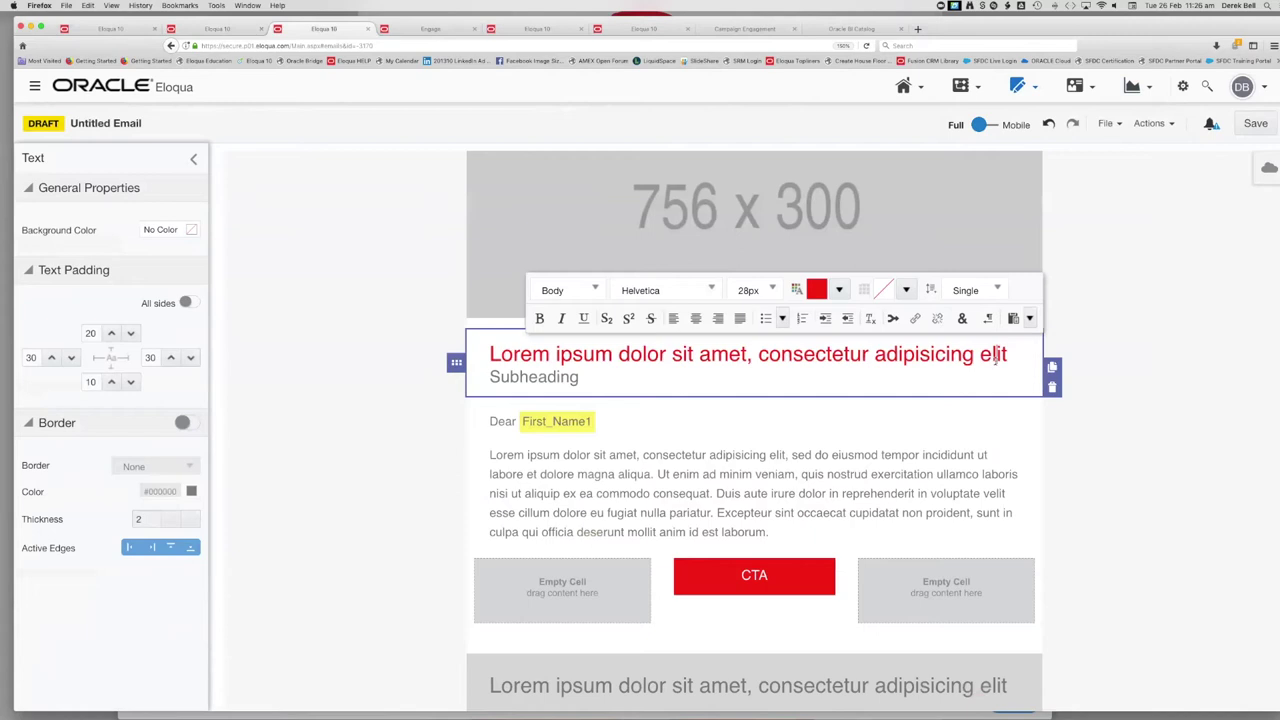
click(1029, 318)
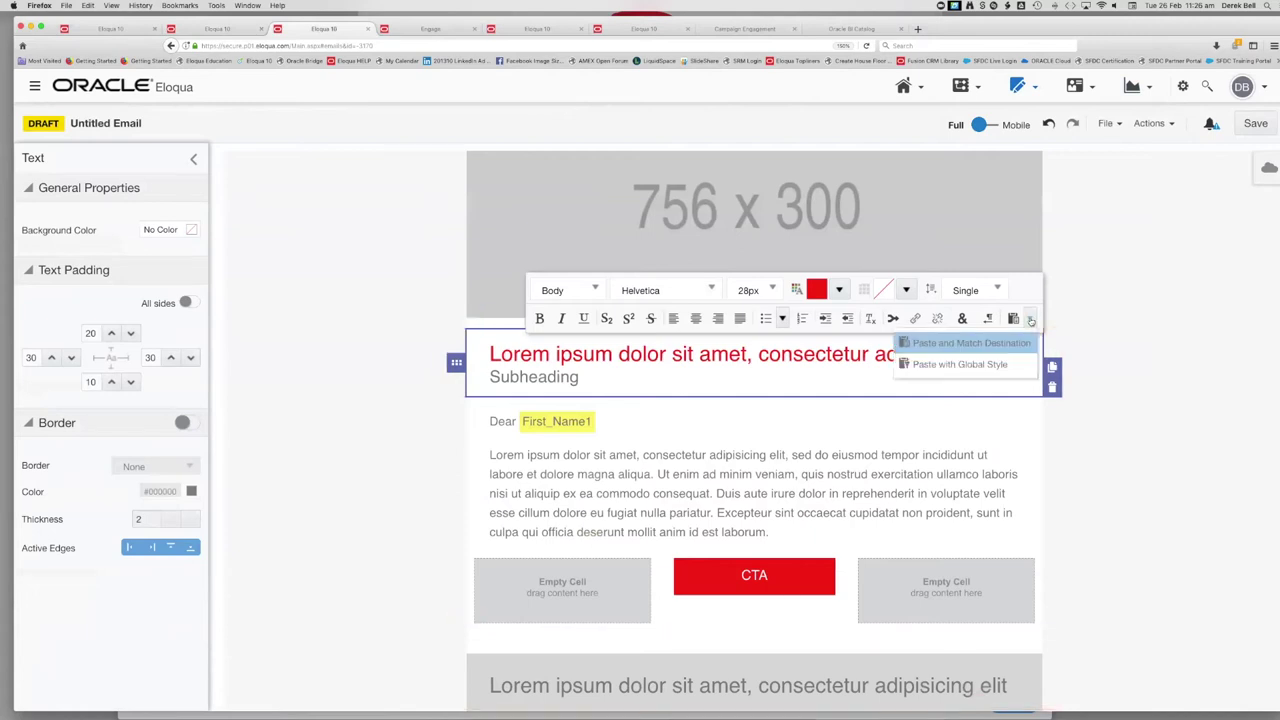
click(967, 344)
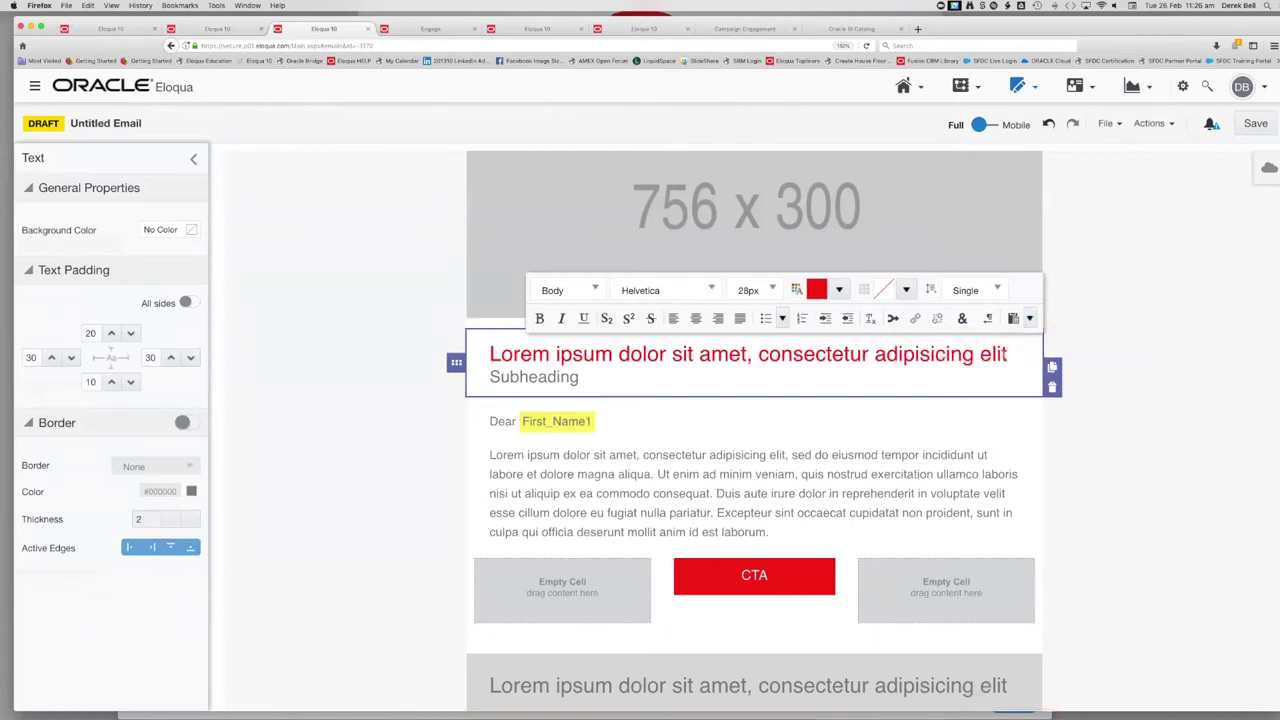
key(super+v)
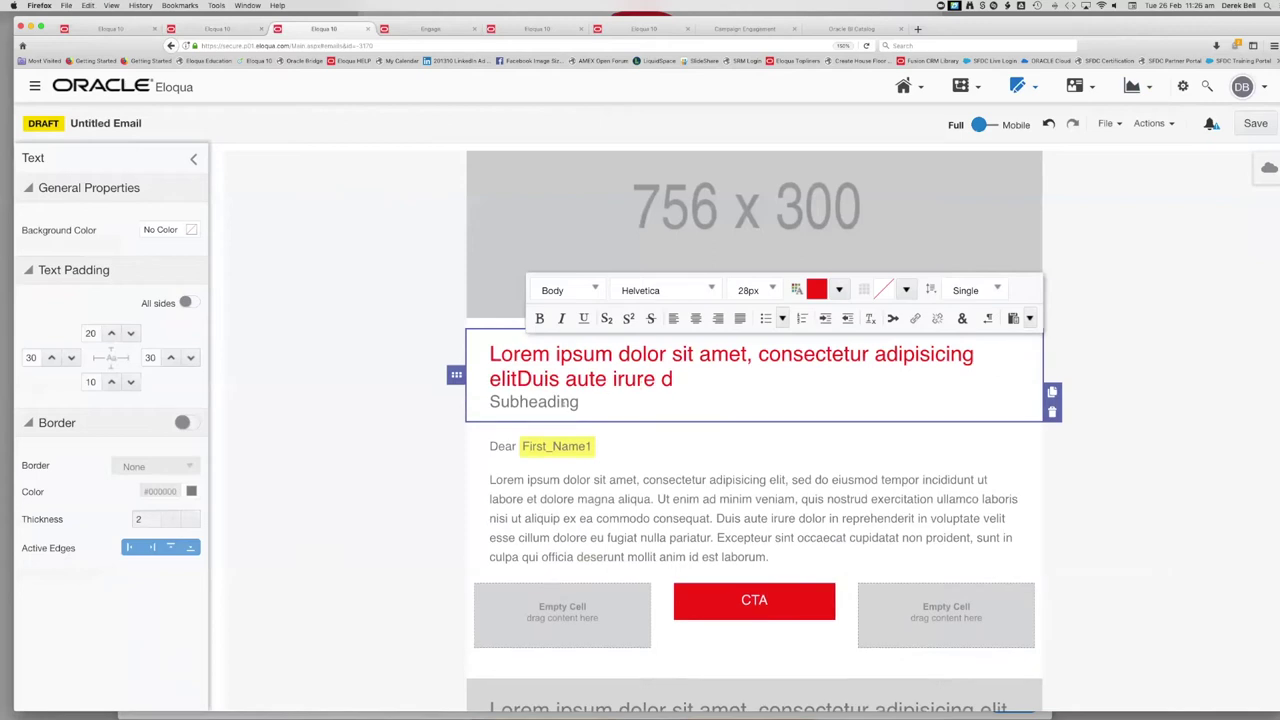
- Copy "Duis aute irure dolor" from the body paragraph into the headline before "adipisicing", and show the available paste options
drag(500, 379, 685, 377)
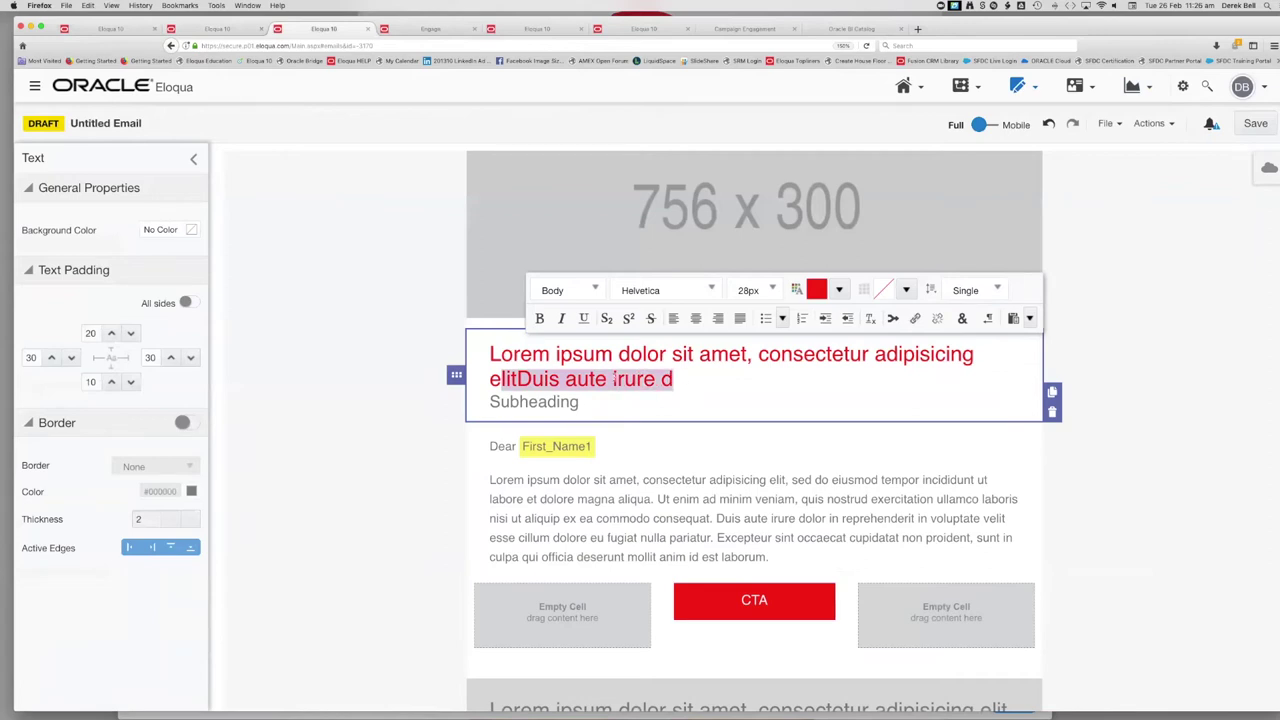
click(722, 518)
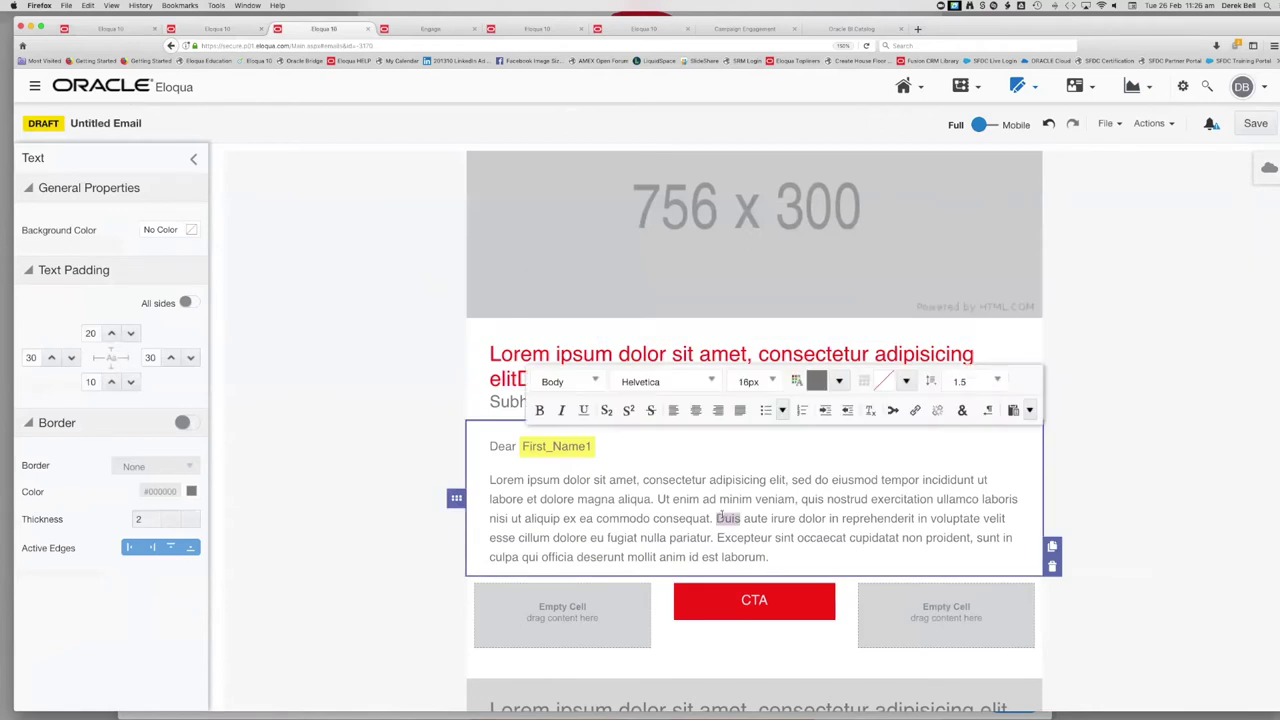
drag(717, 518, 800, 518)
key(super+c)
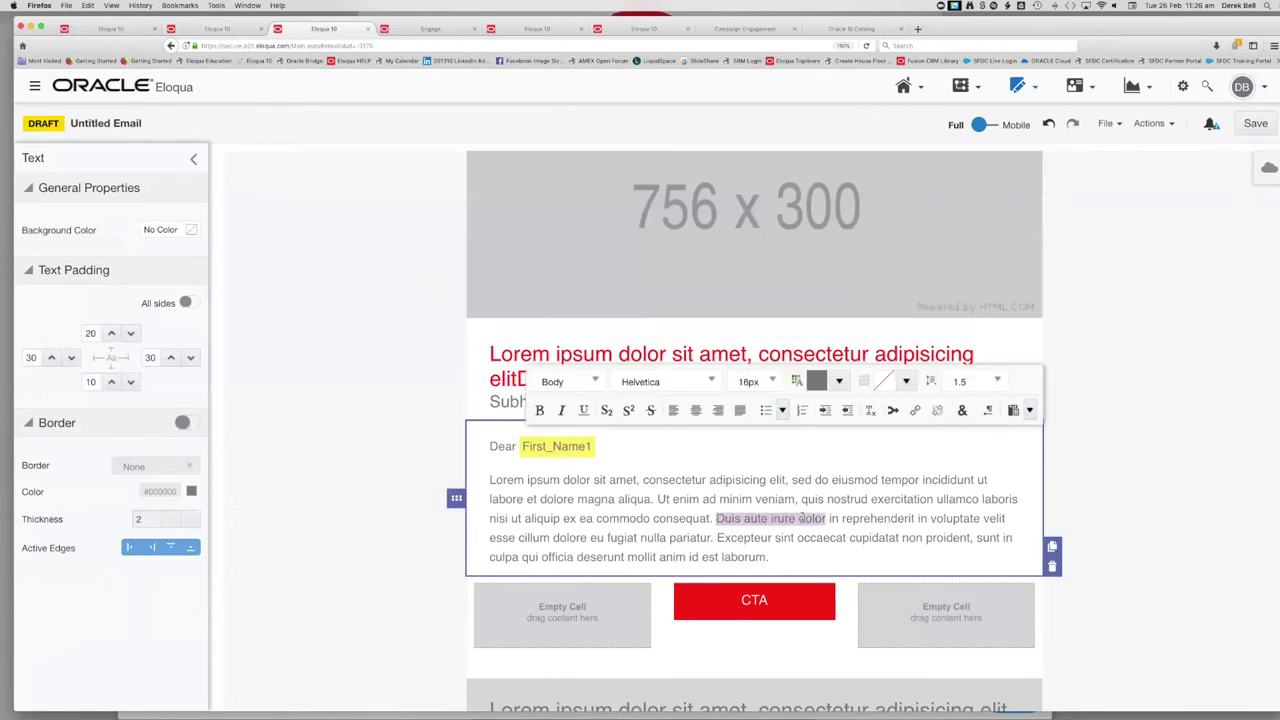
click(763, 342)
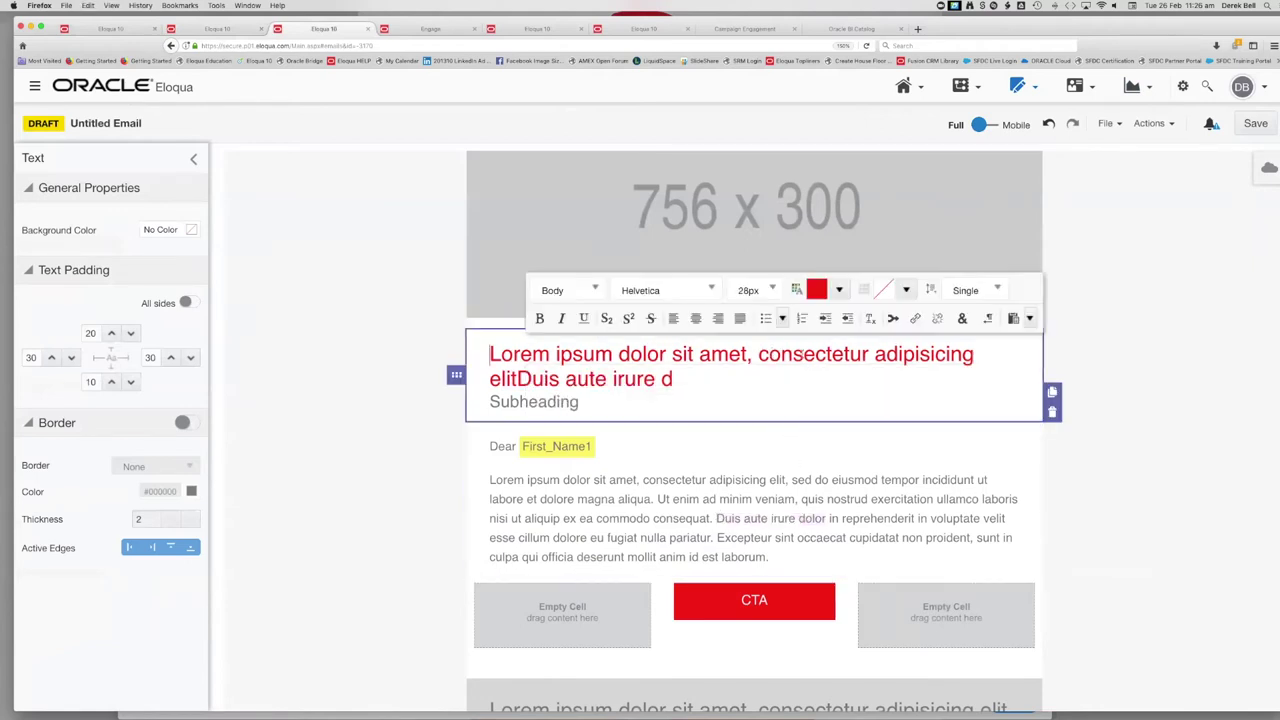
click(874, 355)
key(super+v)
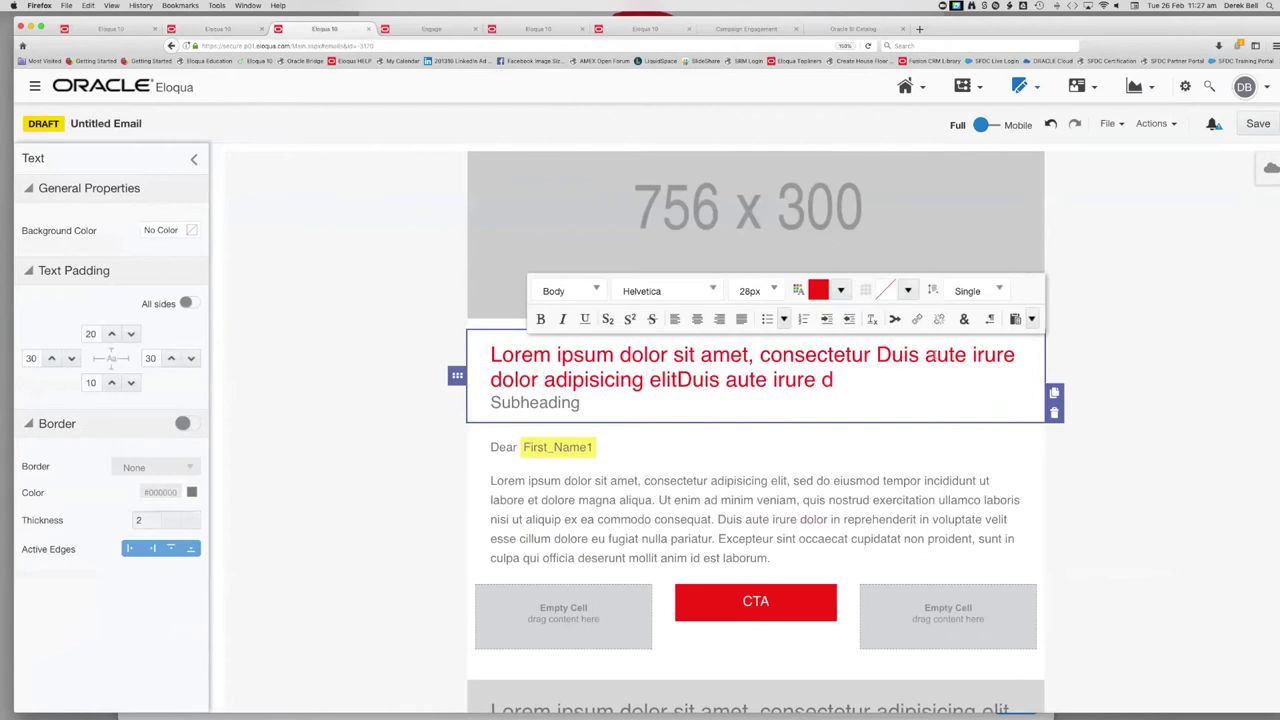
click(1032, 318)
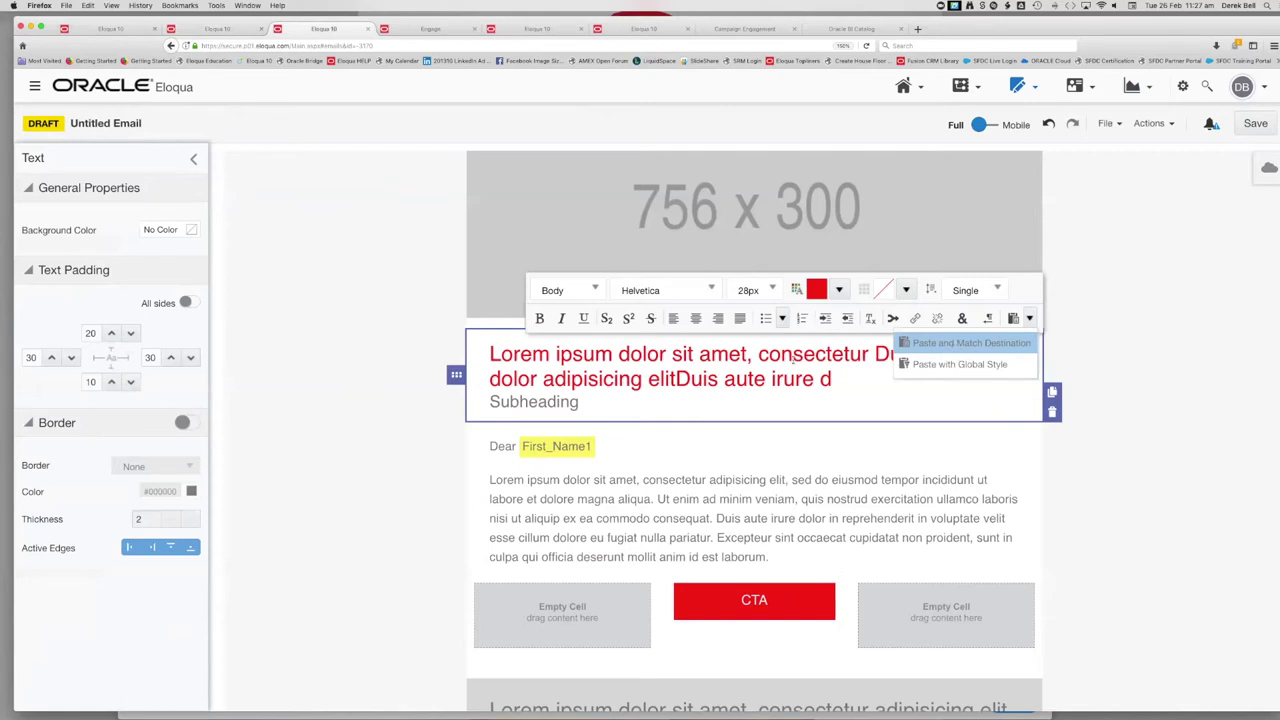
- Paste the copied "Duis aute irure dolor" into the red headline before the word "consectetur"
click(792, 357)
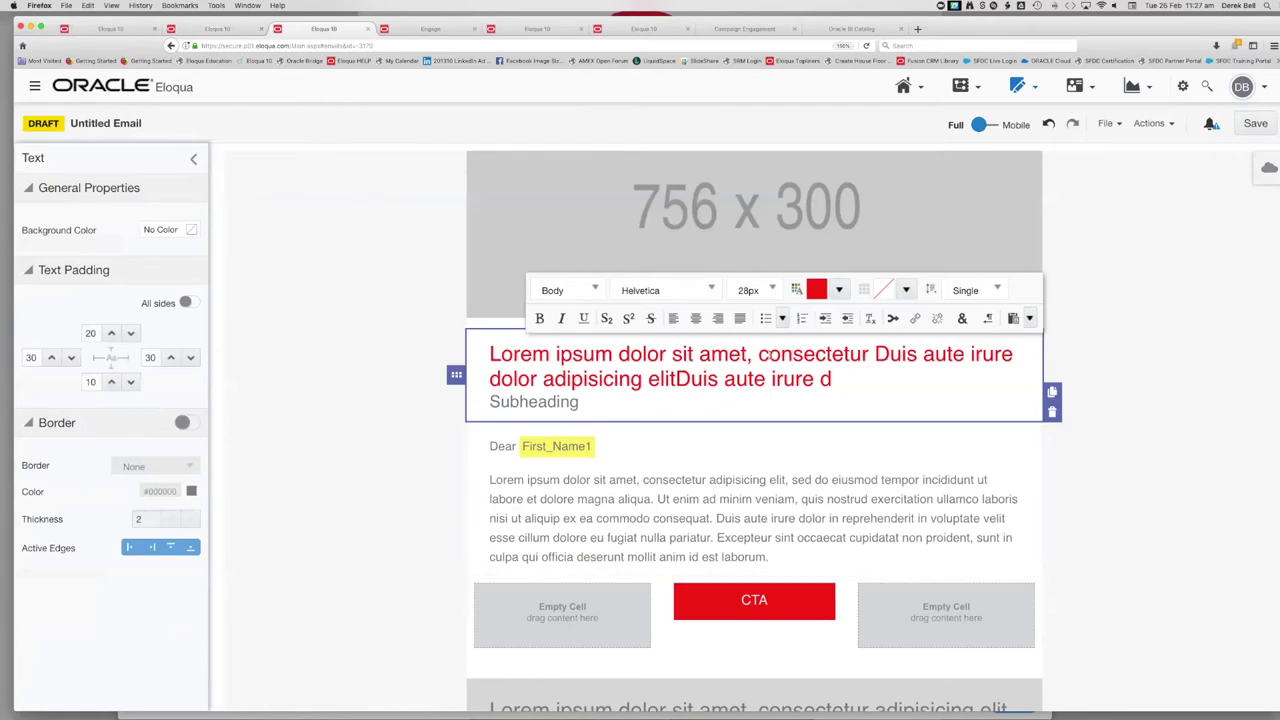
click(760, 353)
key(cmd+v)
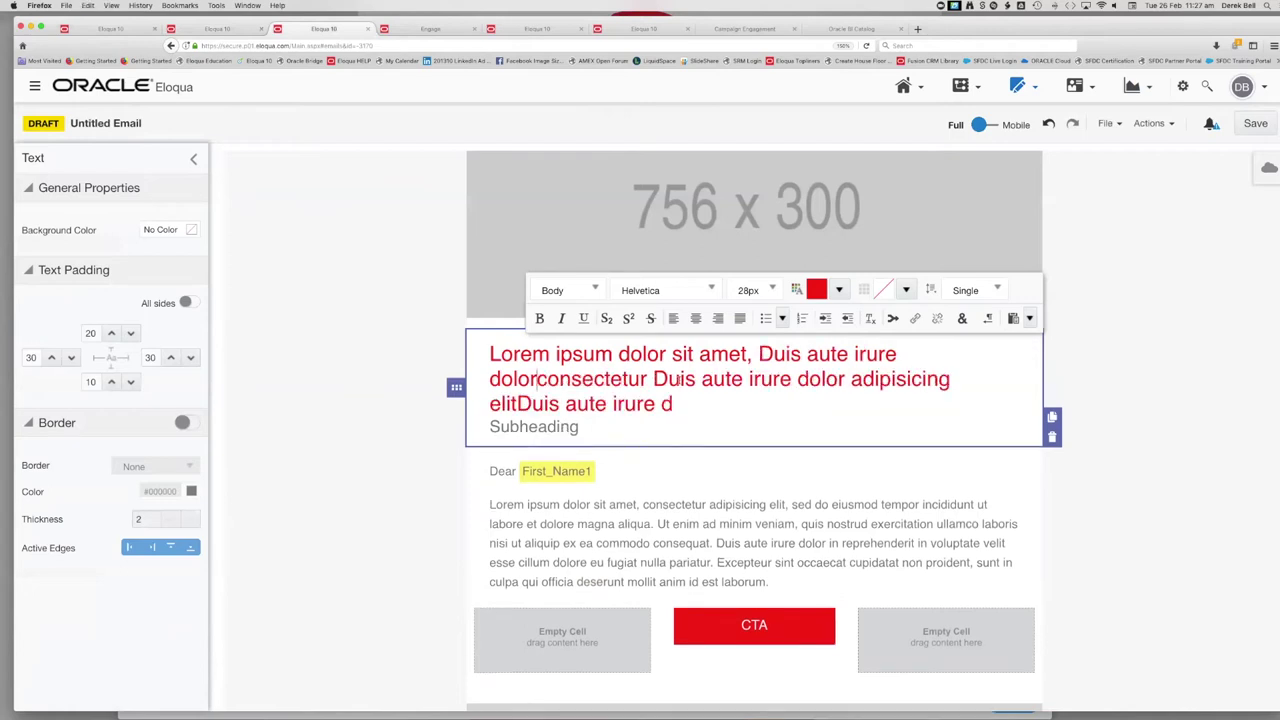
drag(668, 355, 756, 392)
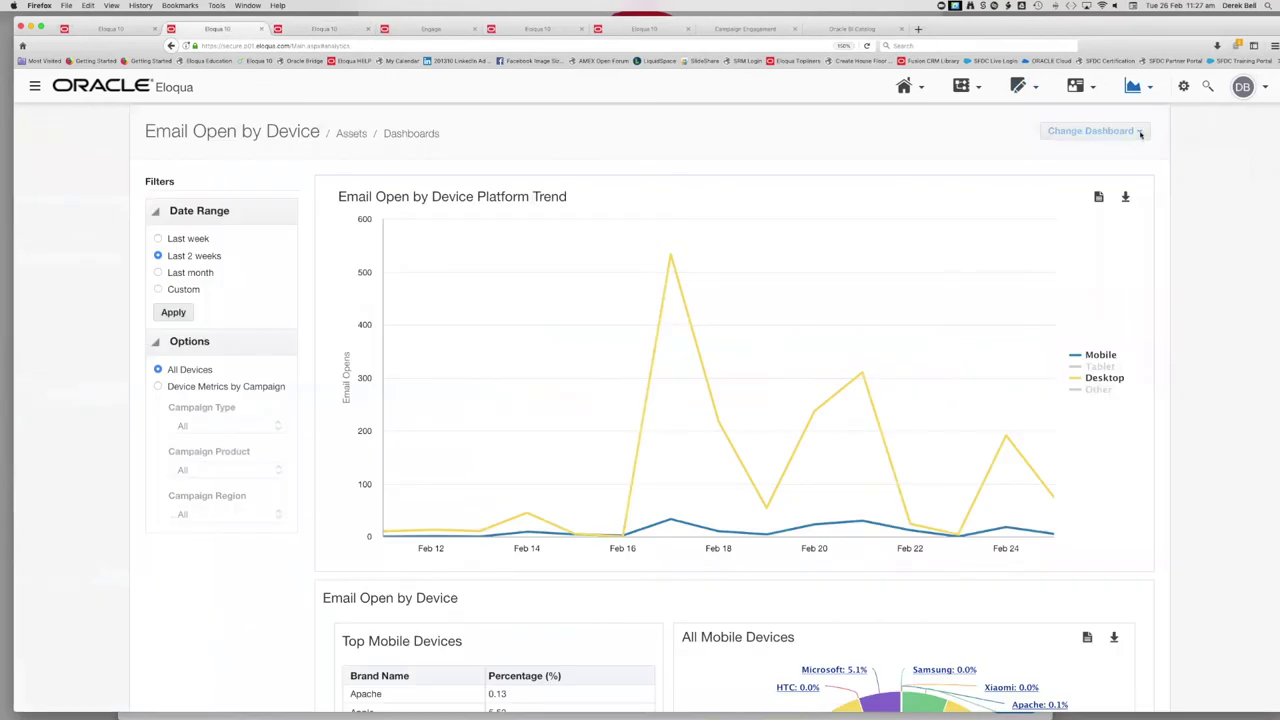
- From the Email Open by Device dashboard, list the other available dashboards and choose Email Analysis
click(1090, 131)
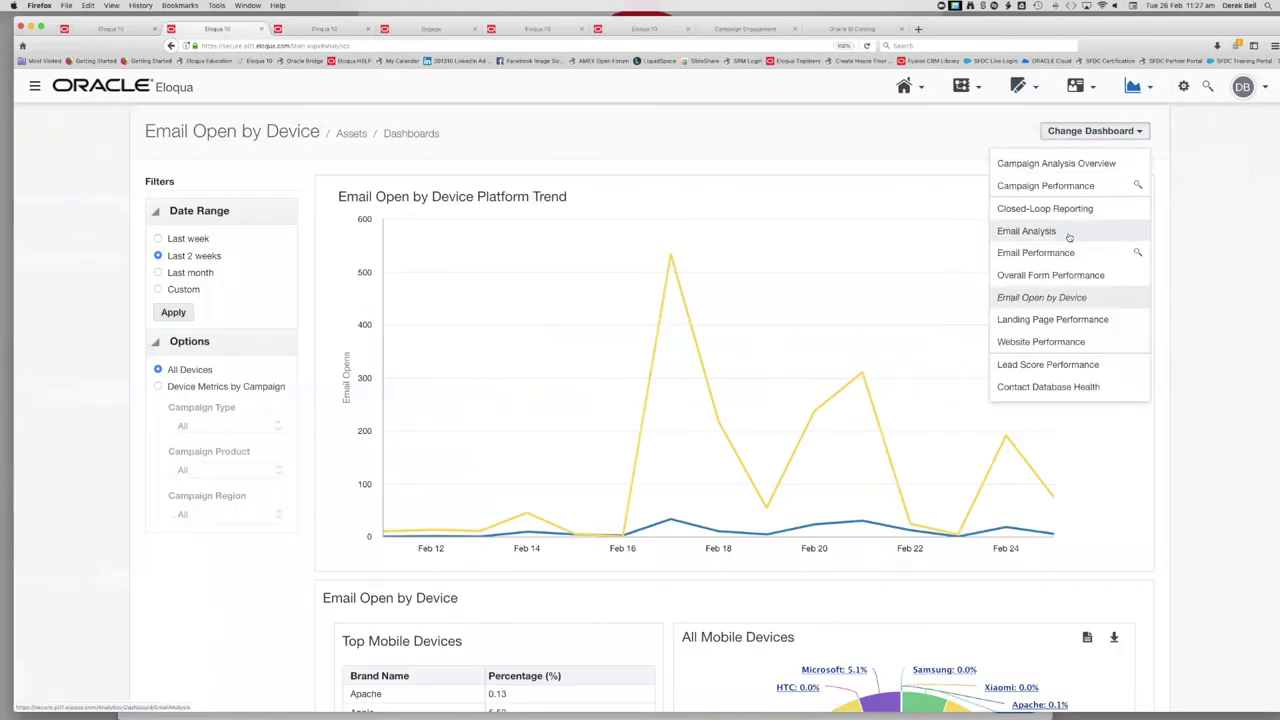
click(1068, 235)
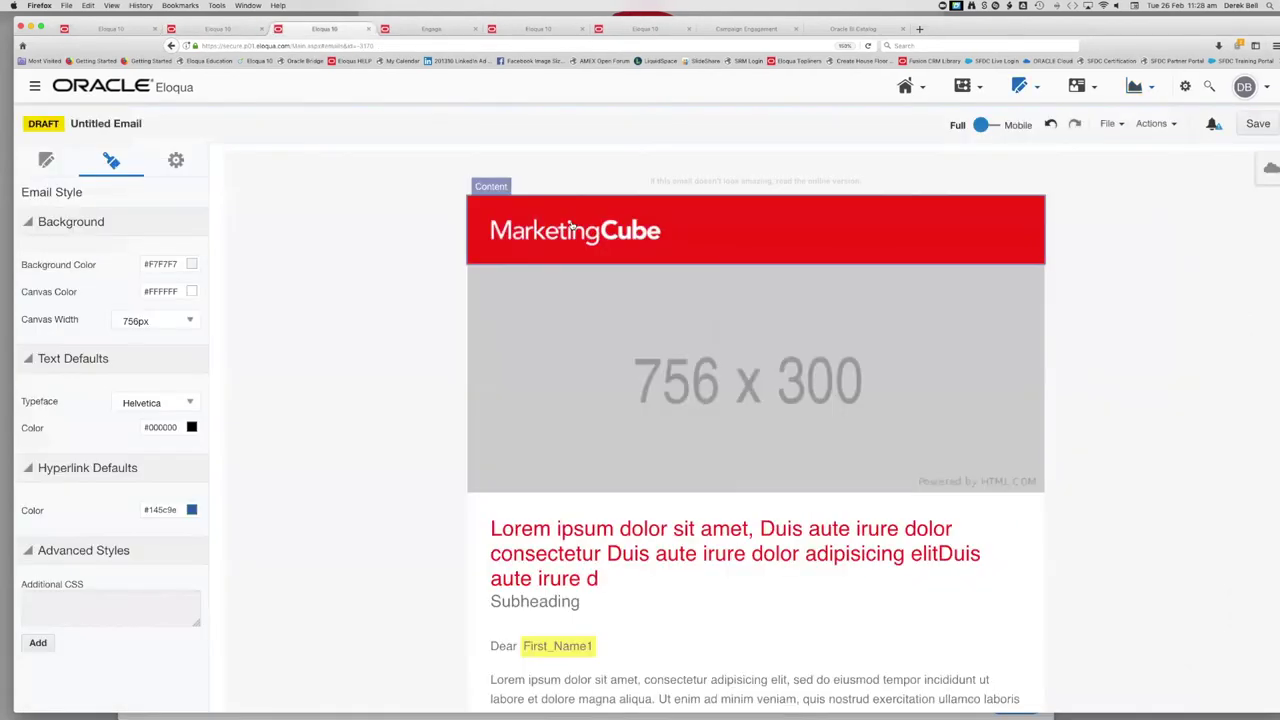
- Select the MarketingCube banner image in the untitled email and compare the mobile layout with the full layout
click(563, 234)
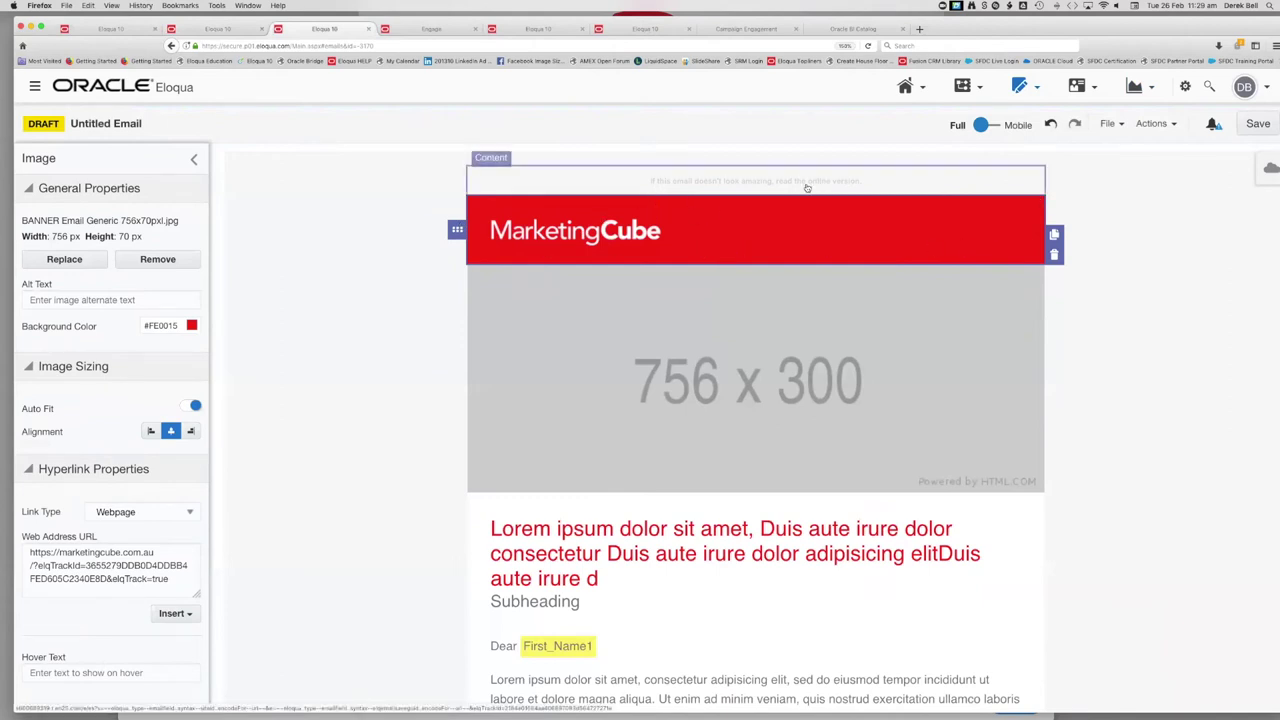
click(983, 125)
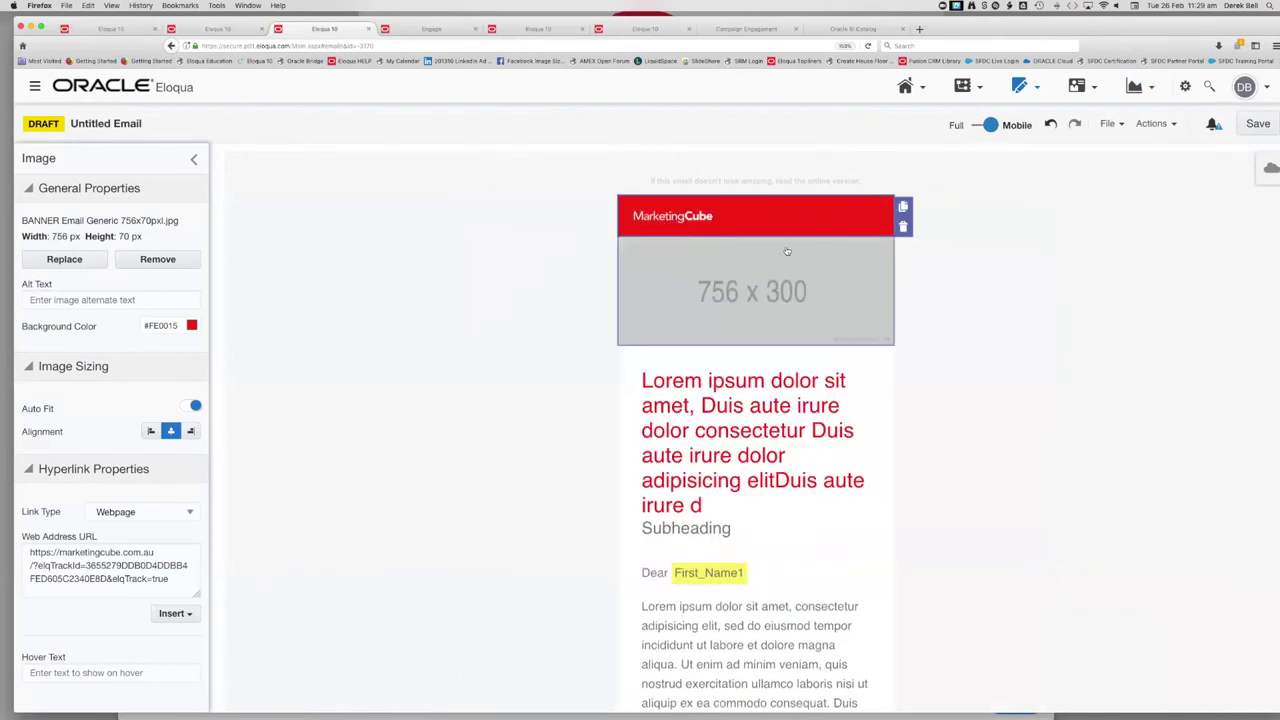
click(986, 125)
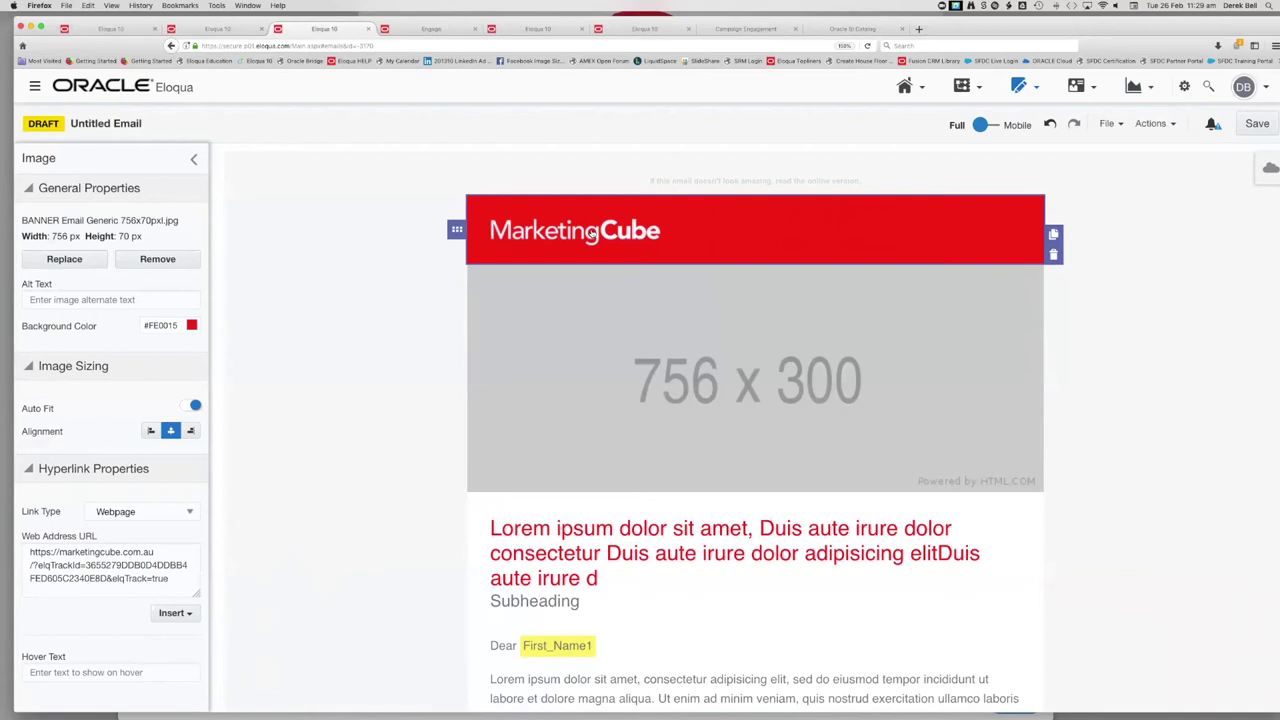
scroll(592, 387, down, 1)
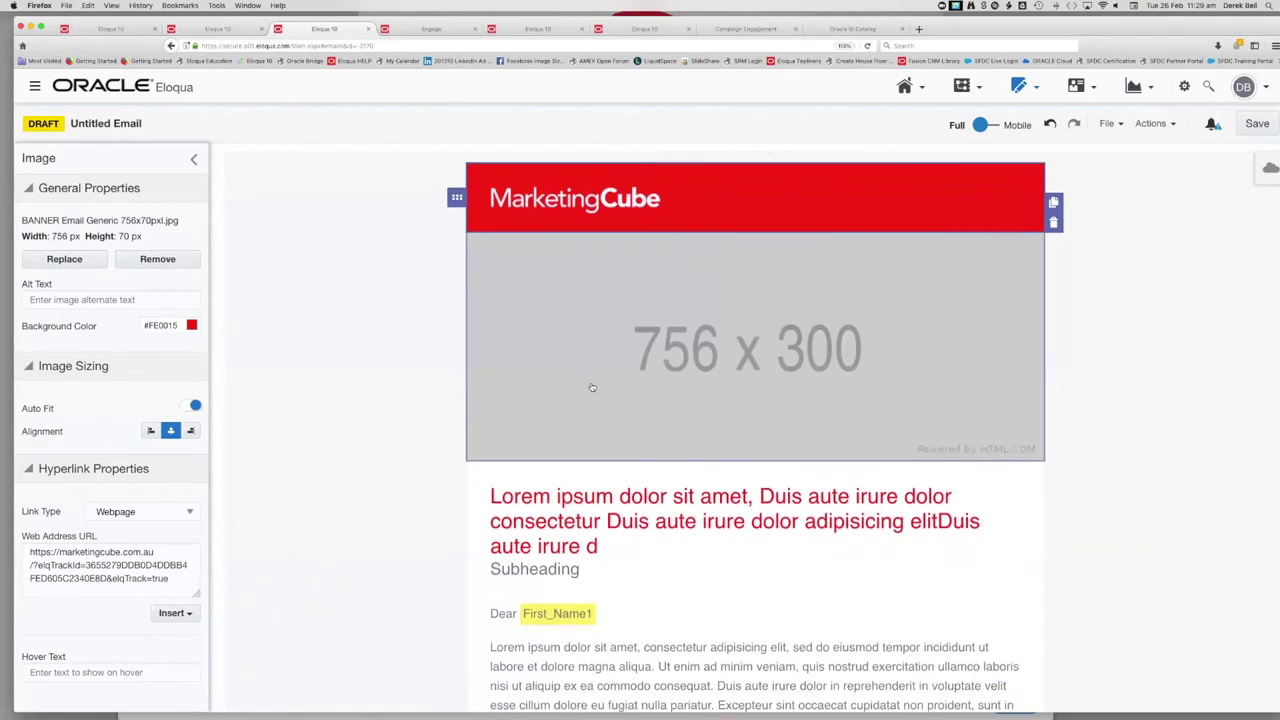
scroll(592, 387, down, 4)
click(300, 360)
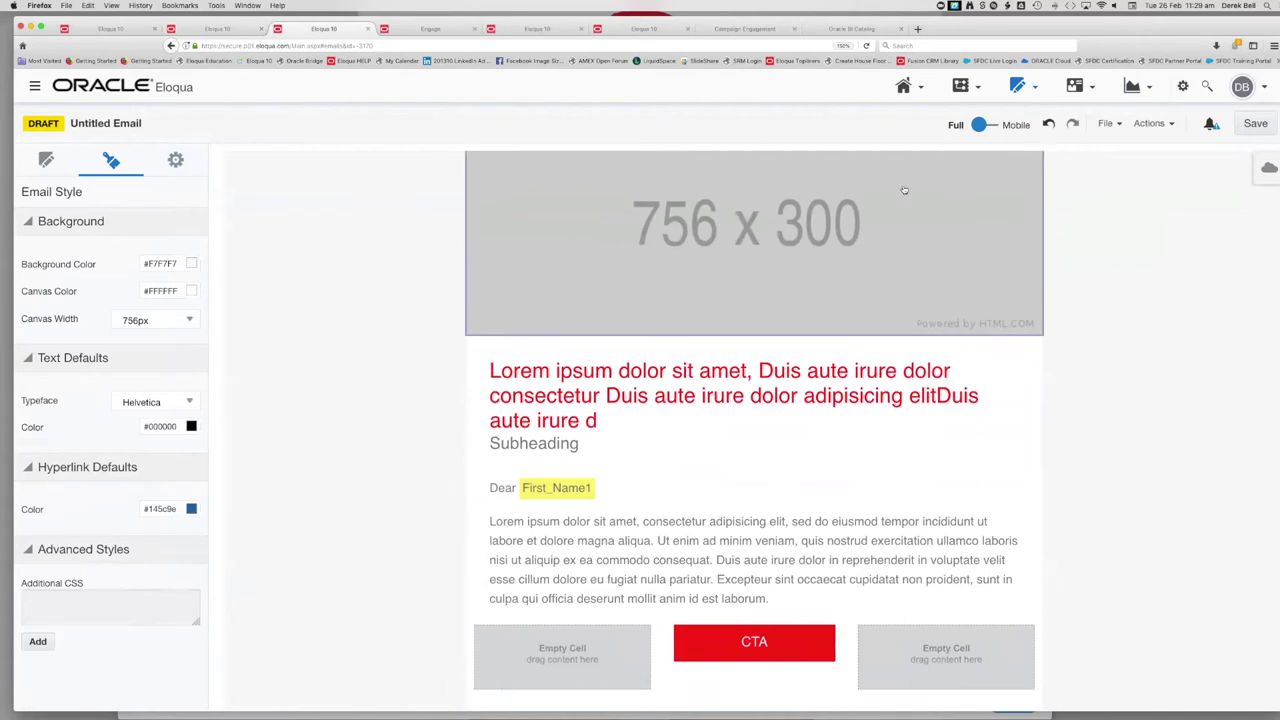
- Leave the untitled email for the Emails overview without saving its changes
click(1022, 87)
click(1032, 119)
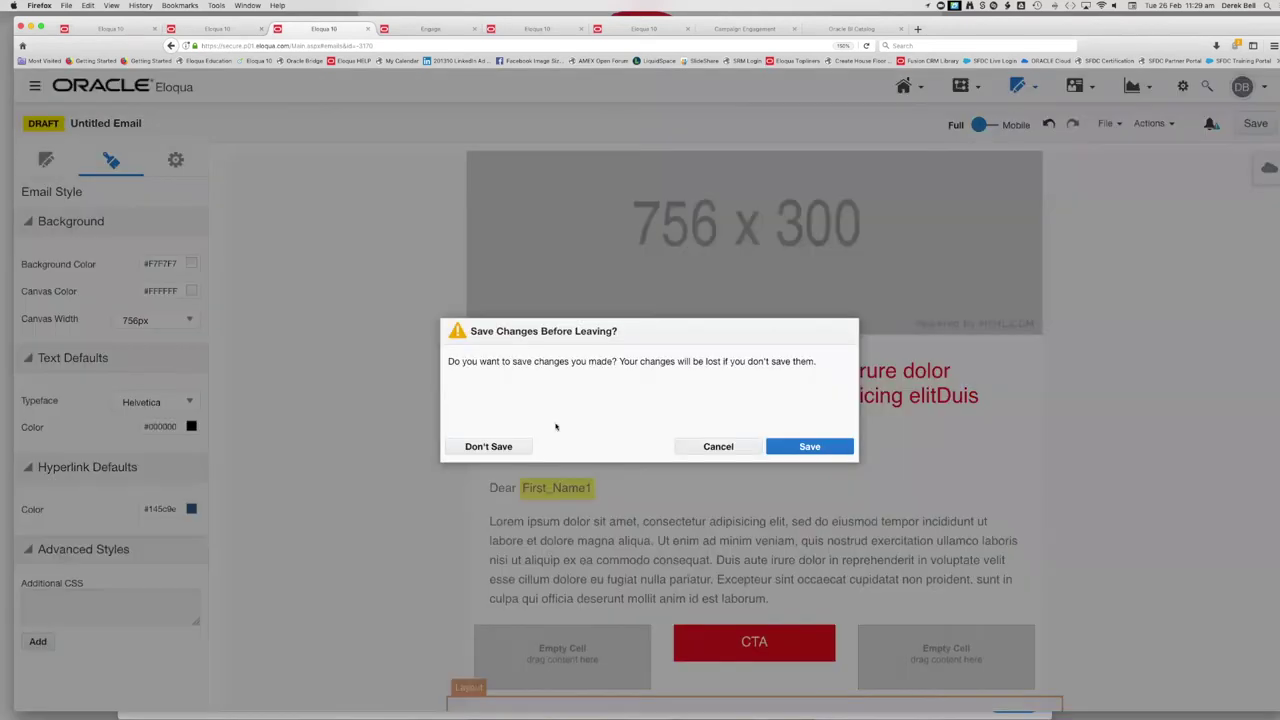
click(487, 447)
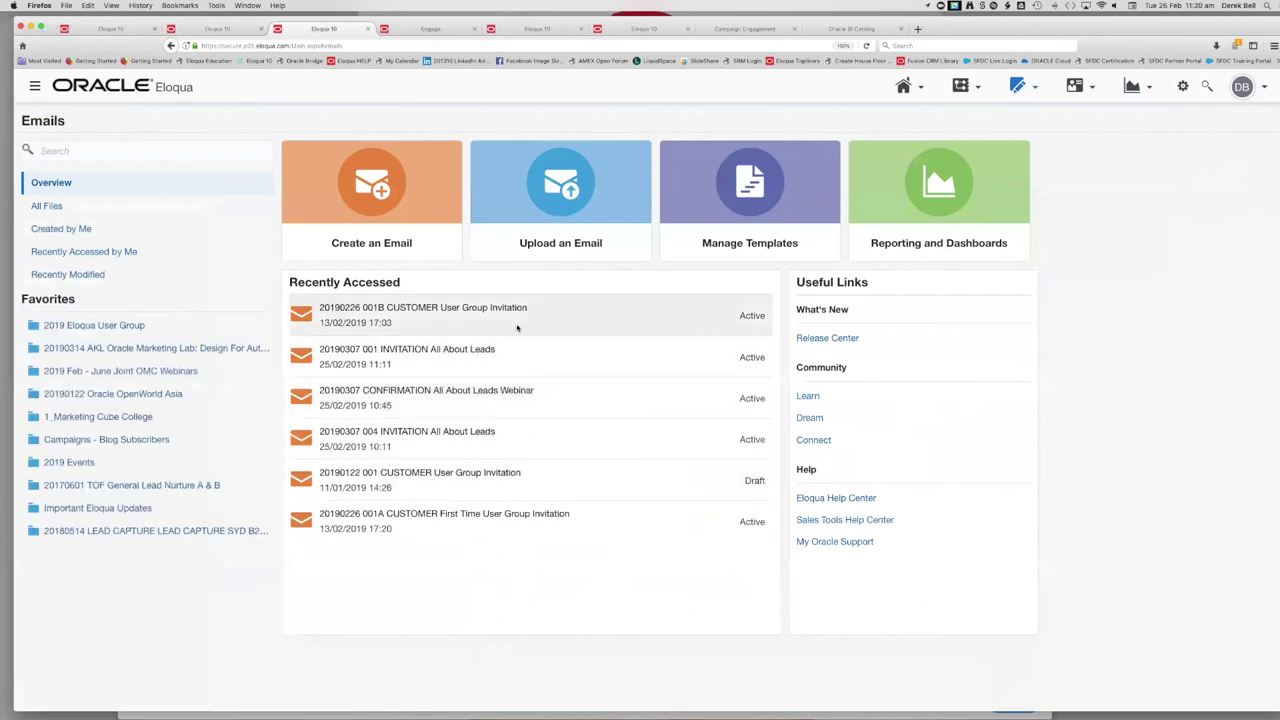
- Create an email from the User Group Invitation template and show its email style settings
click(386, 238)
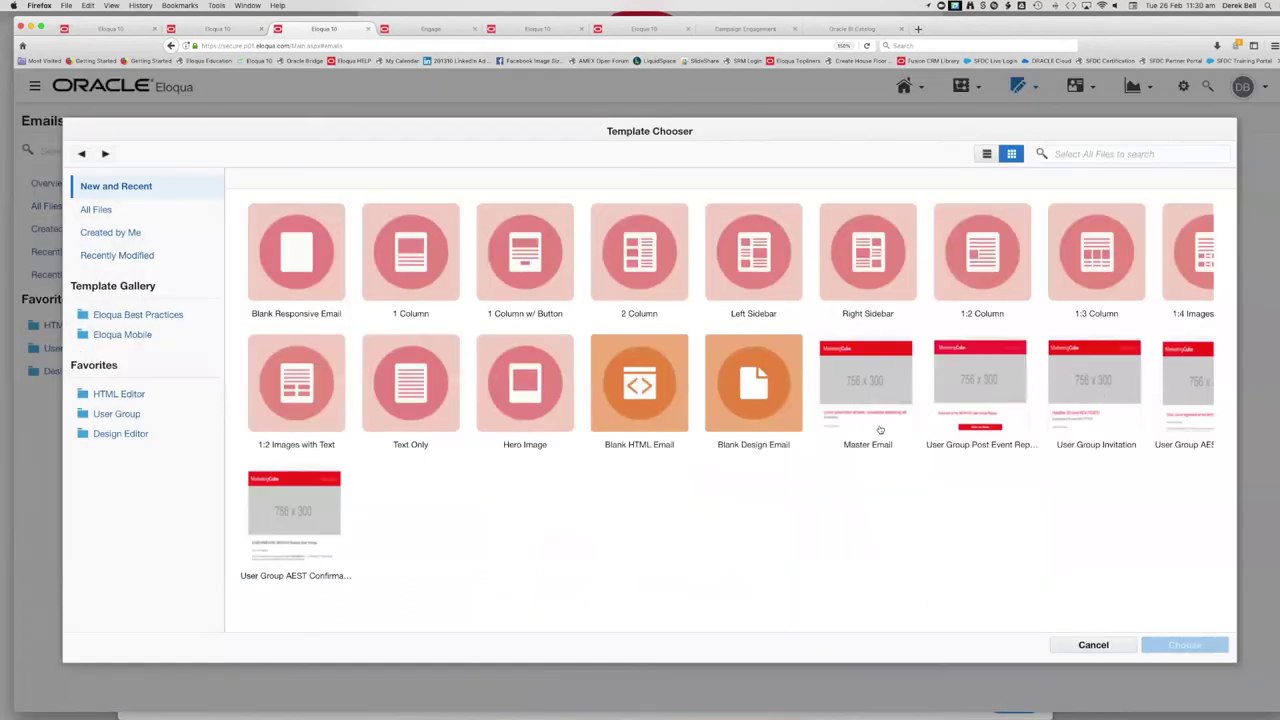
click(1100, 380)
click(1182, 645)
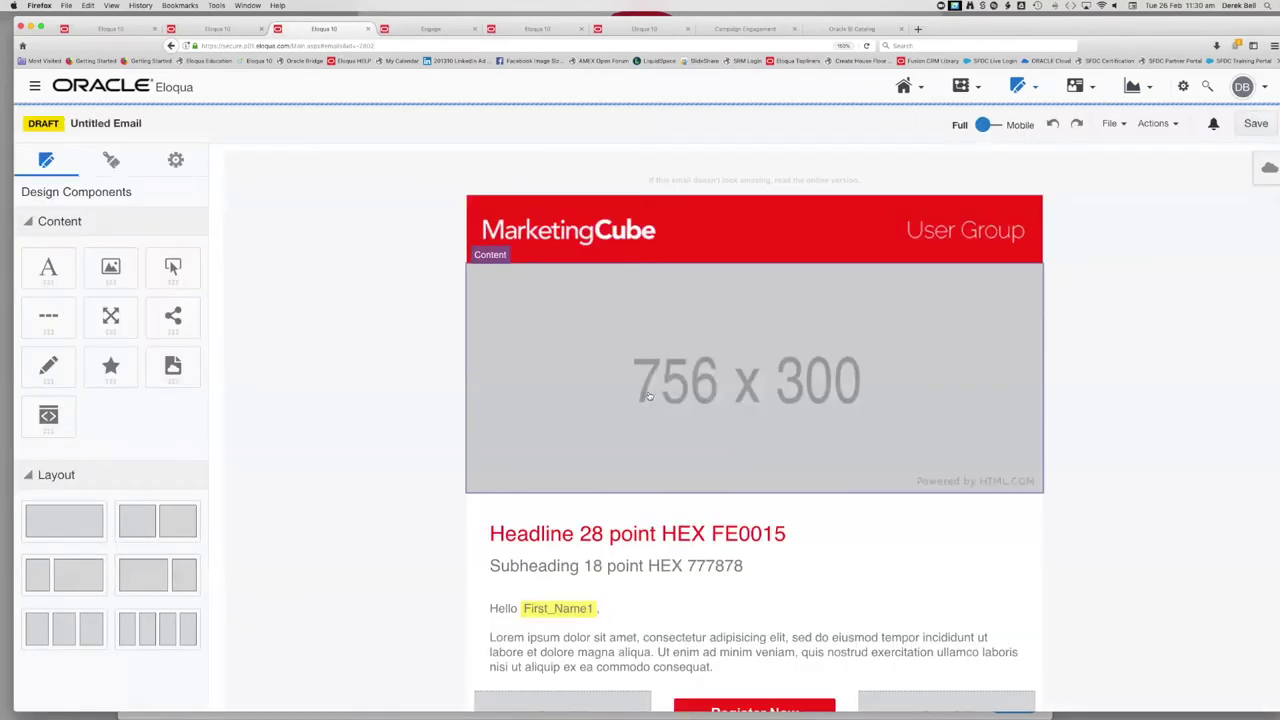
click(111, 160)
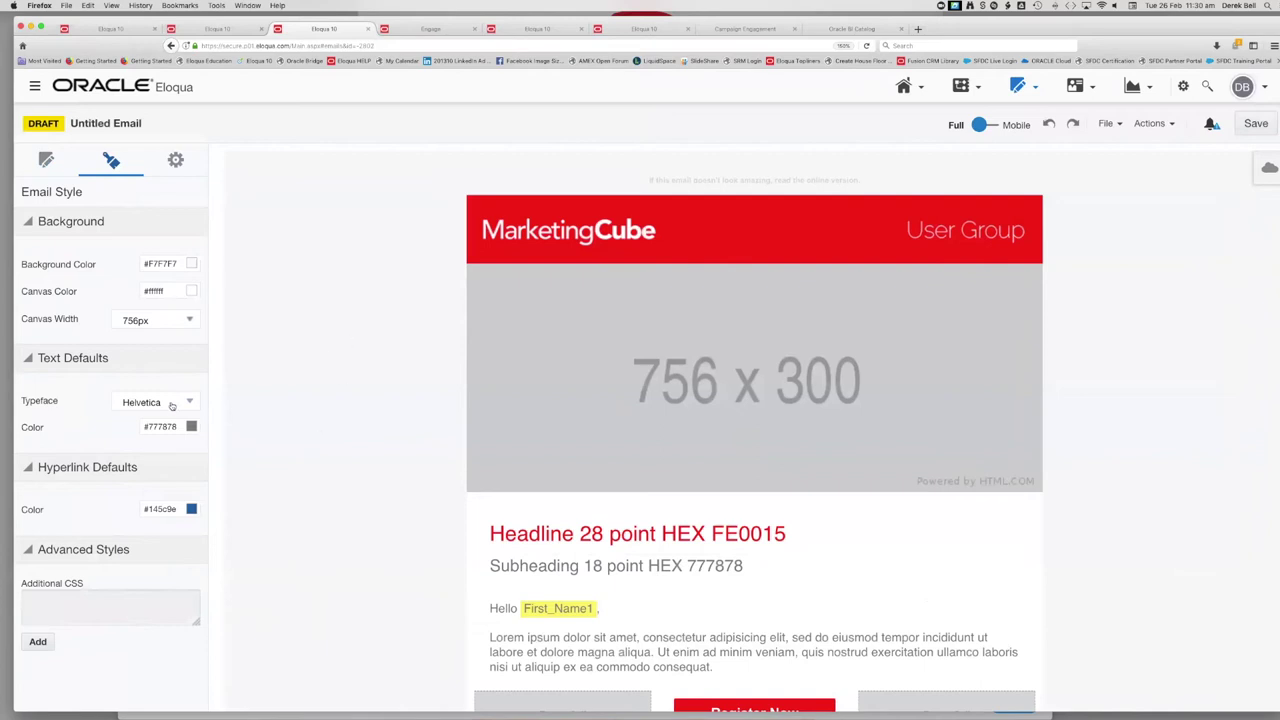
- Leave the new email without saving, and look through the templates offered for a new email without choosing one
mouse_move(1018, 86)
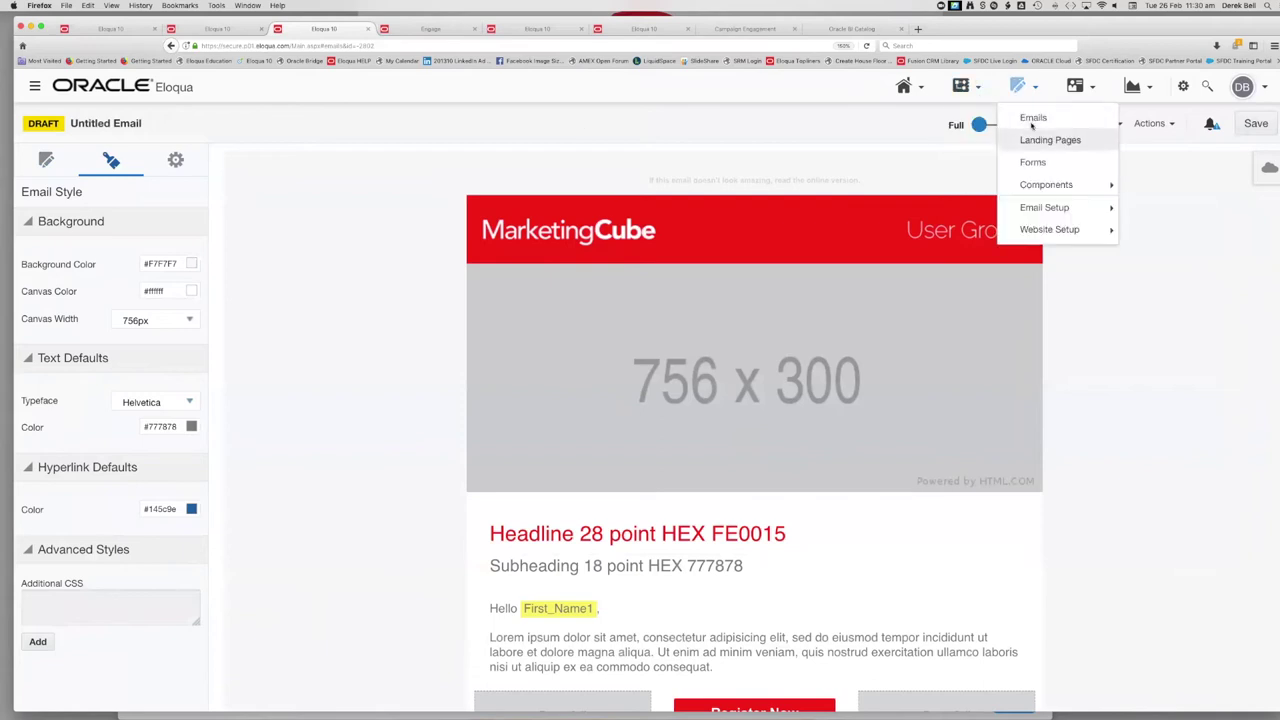
click(1032, 119)
click(495, 447)
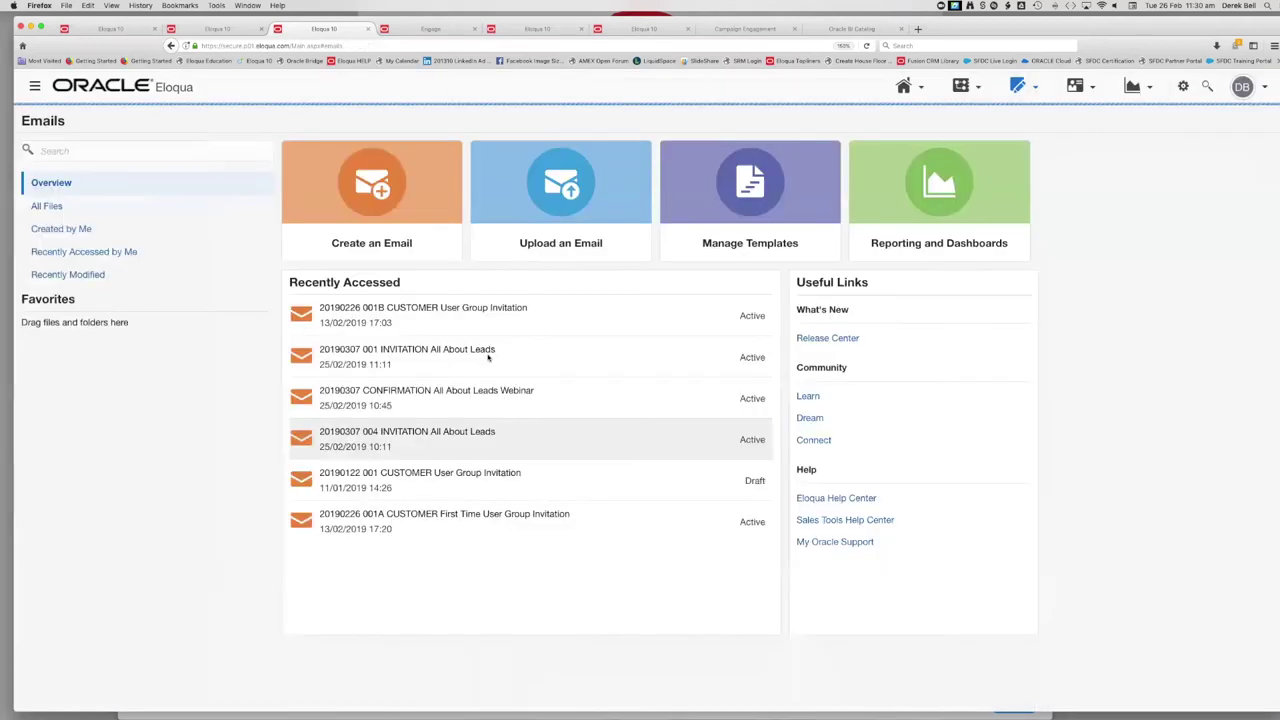
click(369, 180)
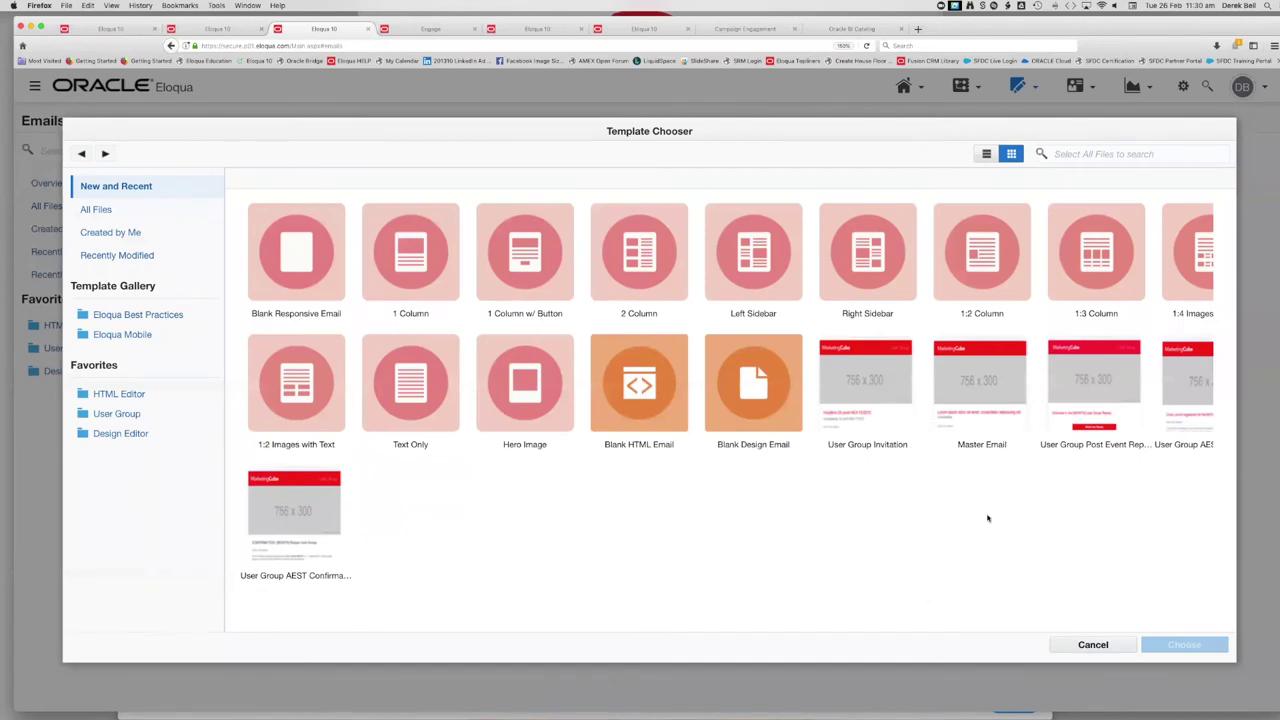
click(1092, 645)
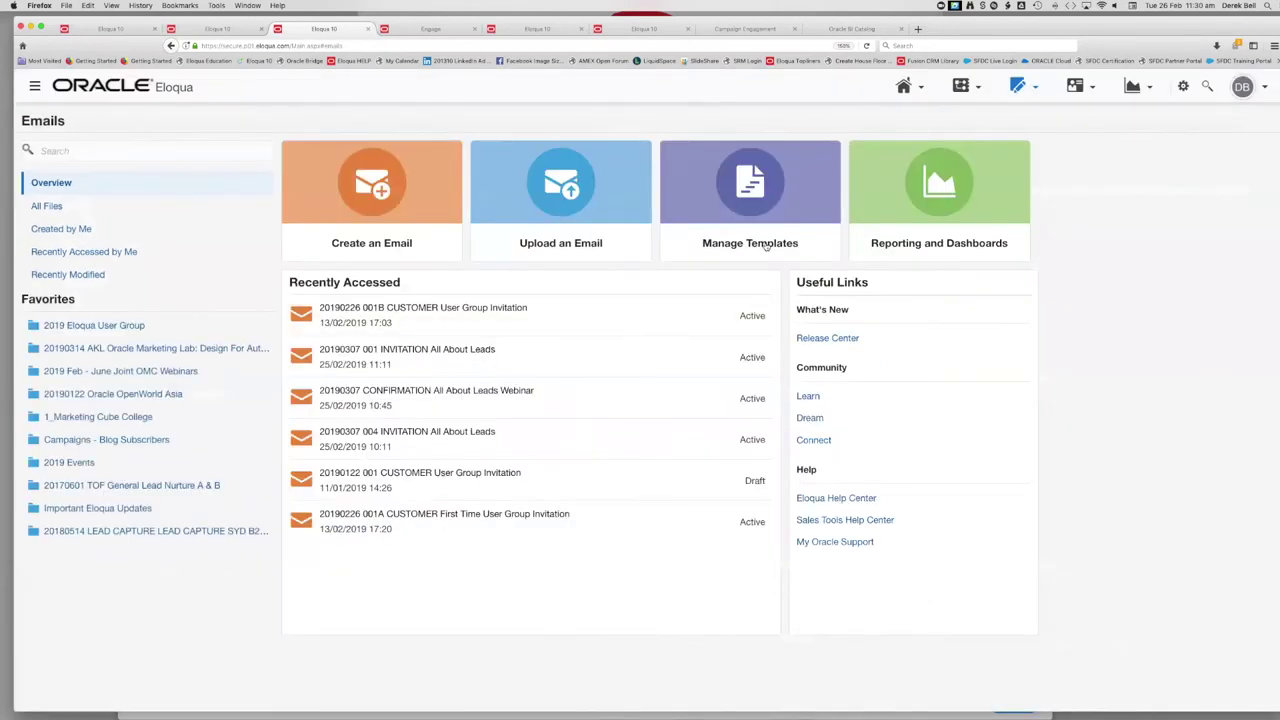
- Open the User Group Invitation template itself from the template manager and show its email style settings
click(752, 187)
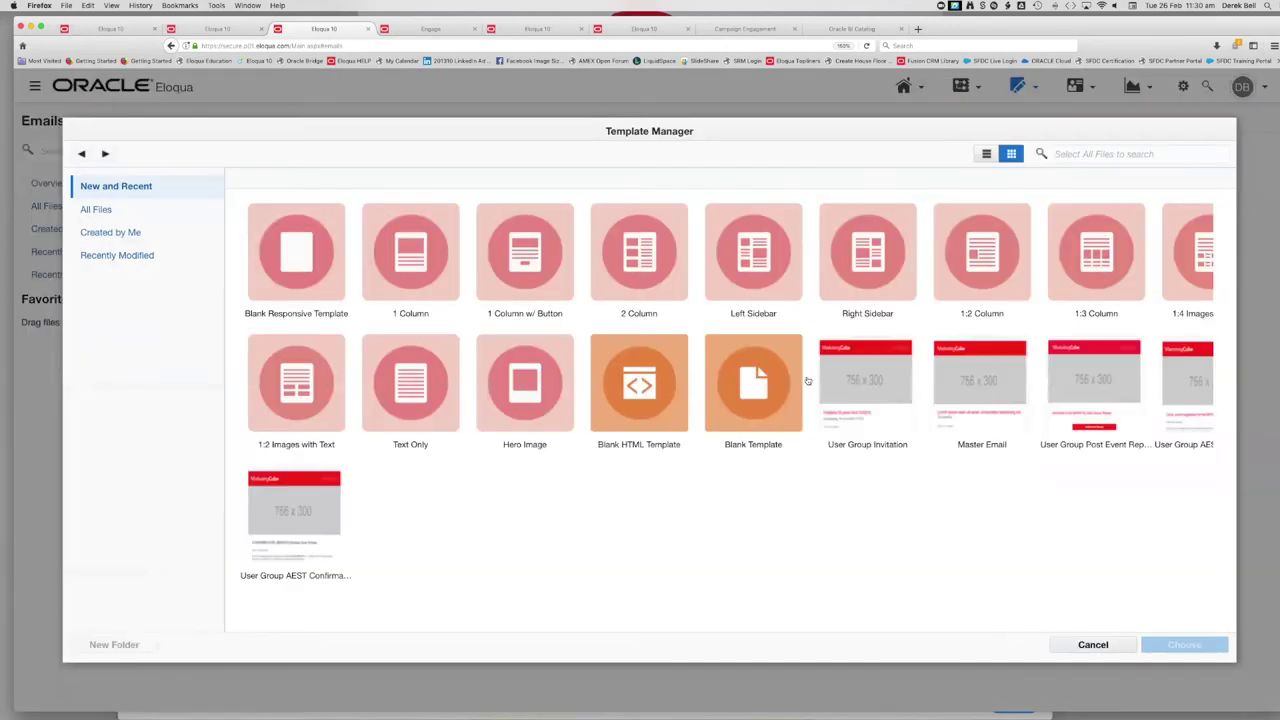
click(876, 374)
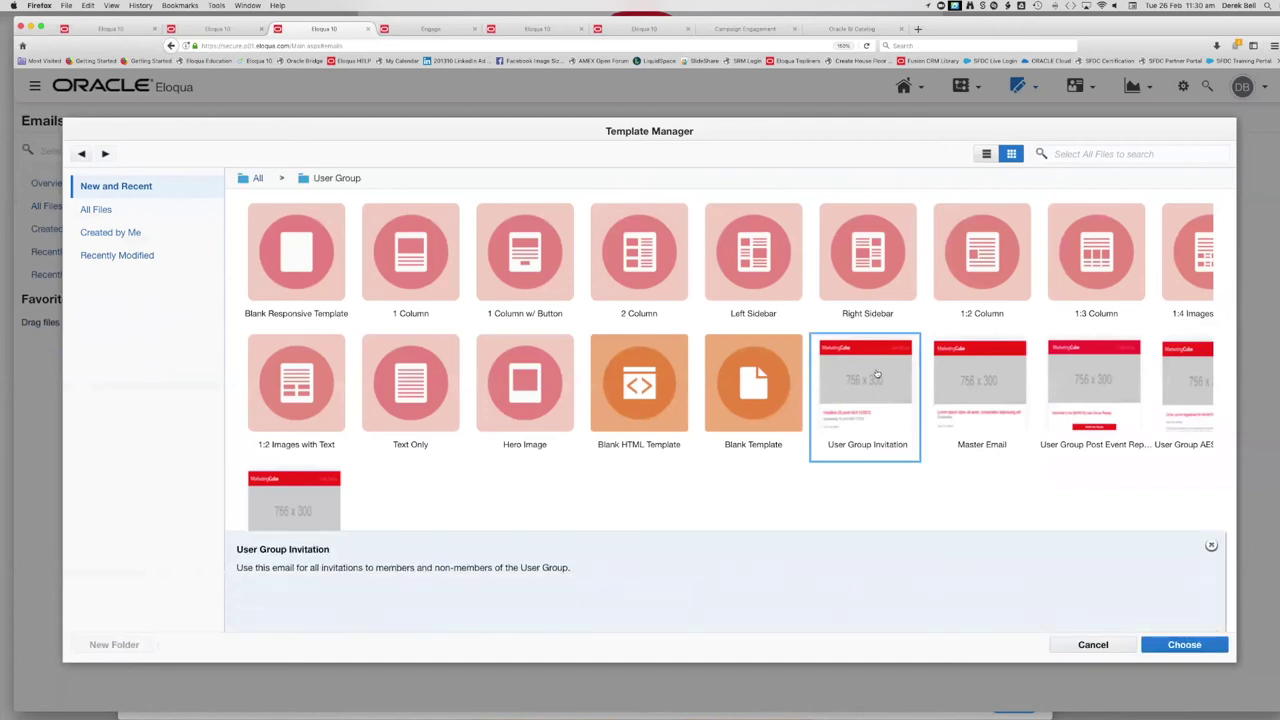
click(1170, 646)
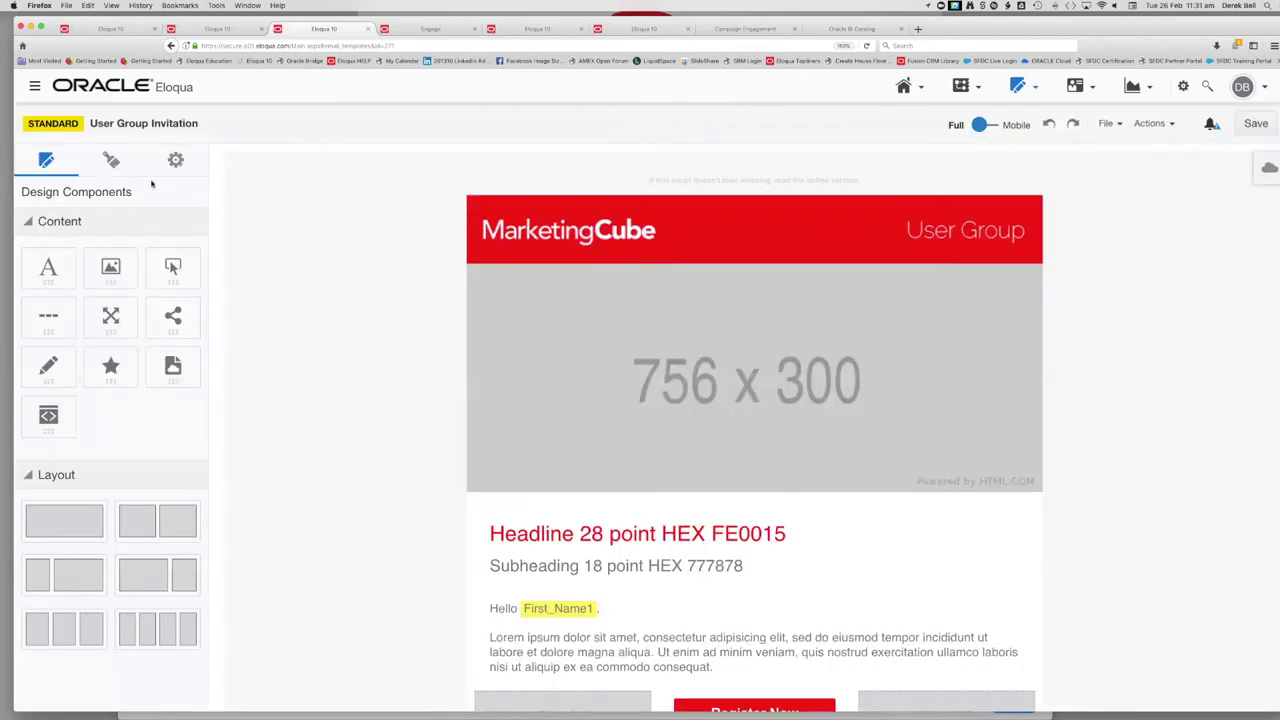
click(113, 163)
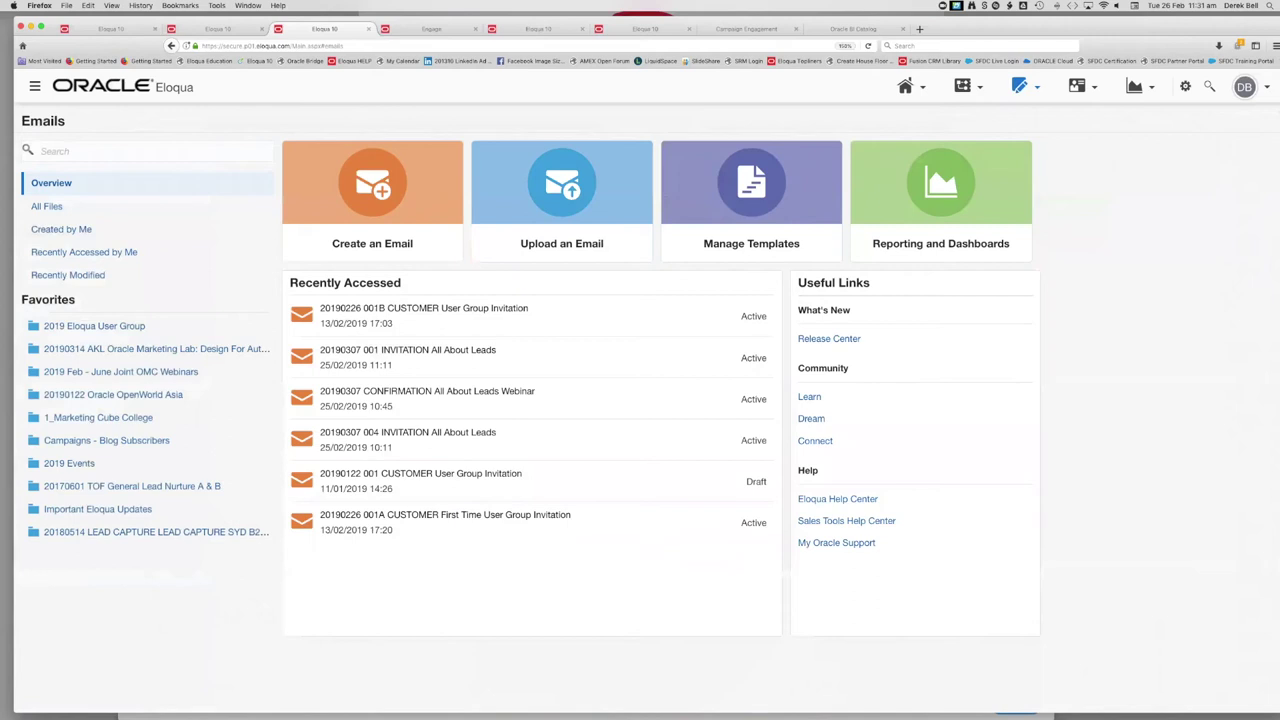
- In the Engaged Customers - Past 90 Days segment, add a Compare Contact Fields criterion to Filter Criteria 2: Account Type (C) exactly "Customer"
click(640, 29)
click(543, 30)
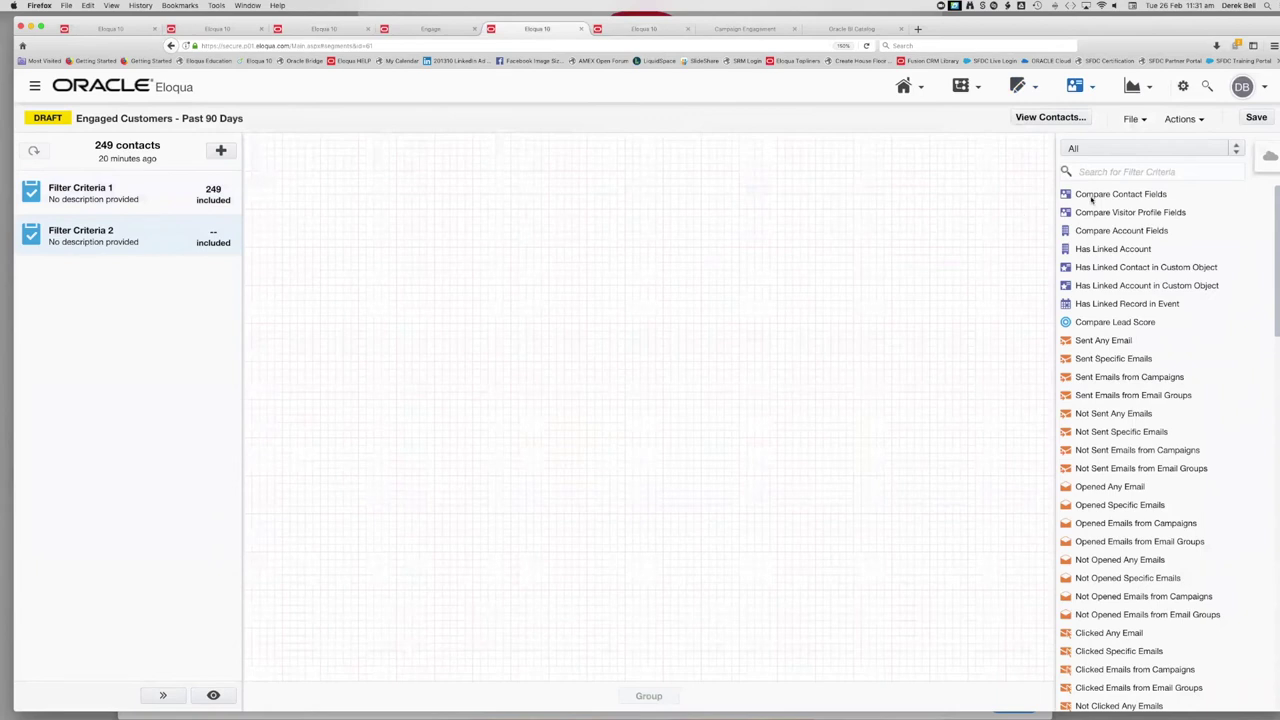
double_click(1092, 198)
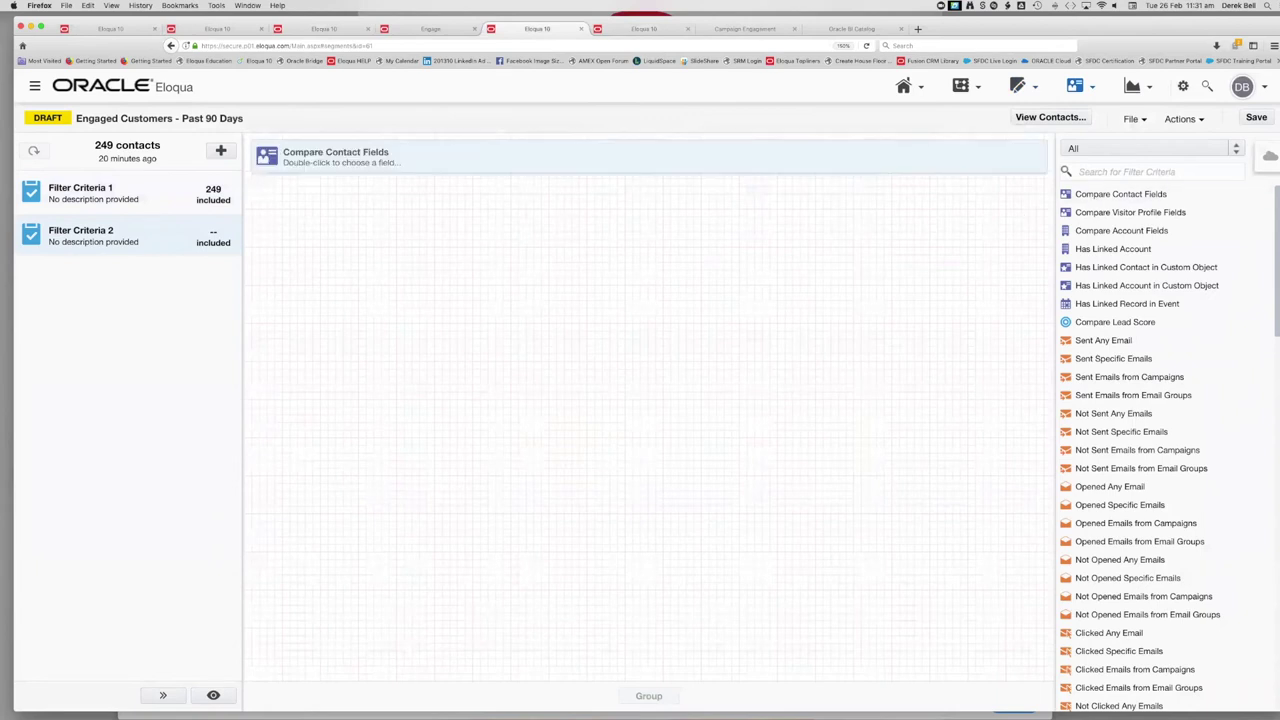
double_click(669, 156)
click(672, 223)
text(type)
click(642, 248)
click(725, 276)
click(585, 343)
click(932, 308)
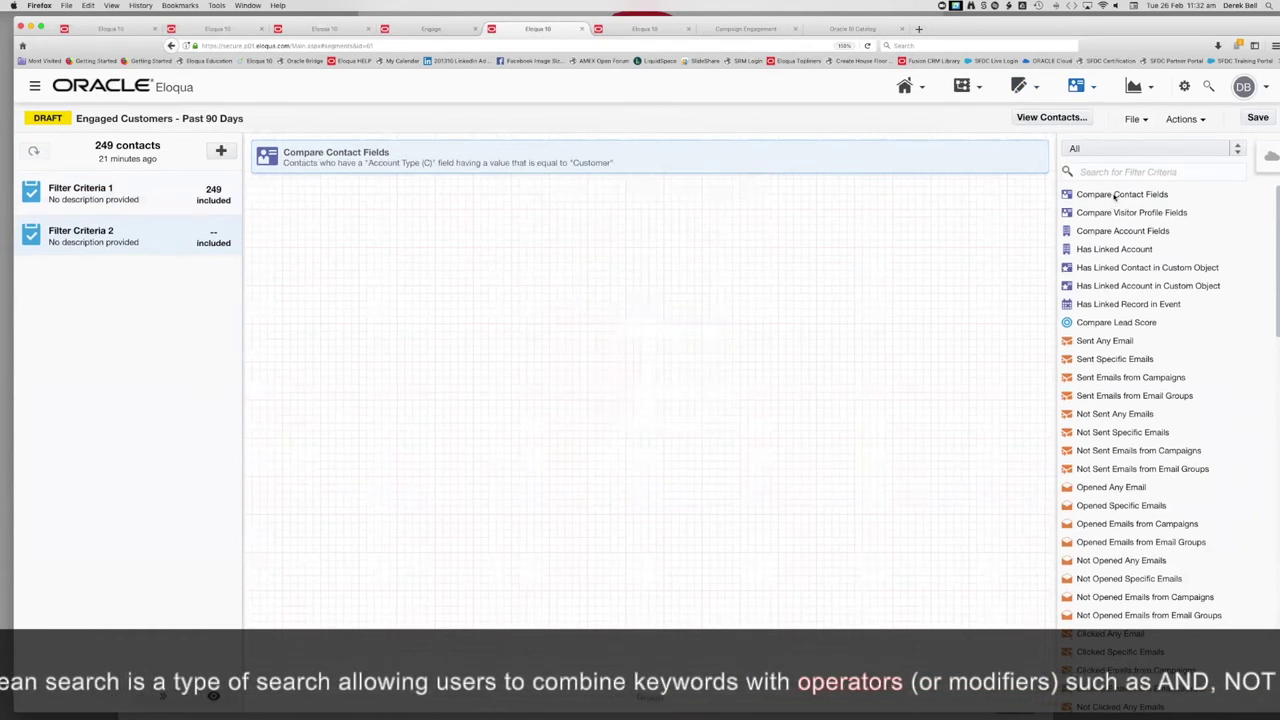
- Add a second Compare Contact Fields criterion to Filter Criteria 2, requiring State - AU (C) to be exactly "QLD"
drag(1115, 195, 571, 197)
double_click(517, 228)
click(589, 292)
text(state)
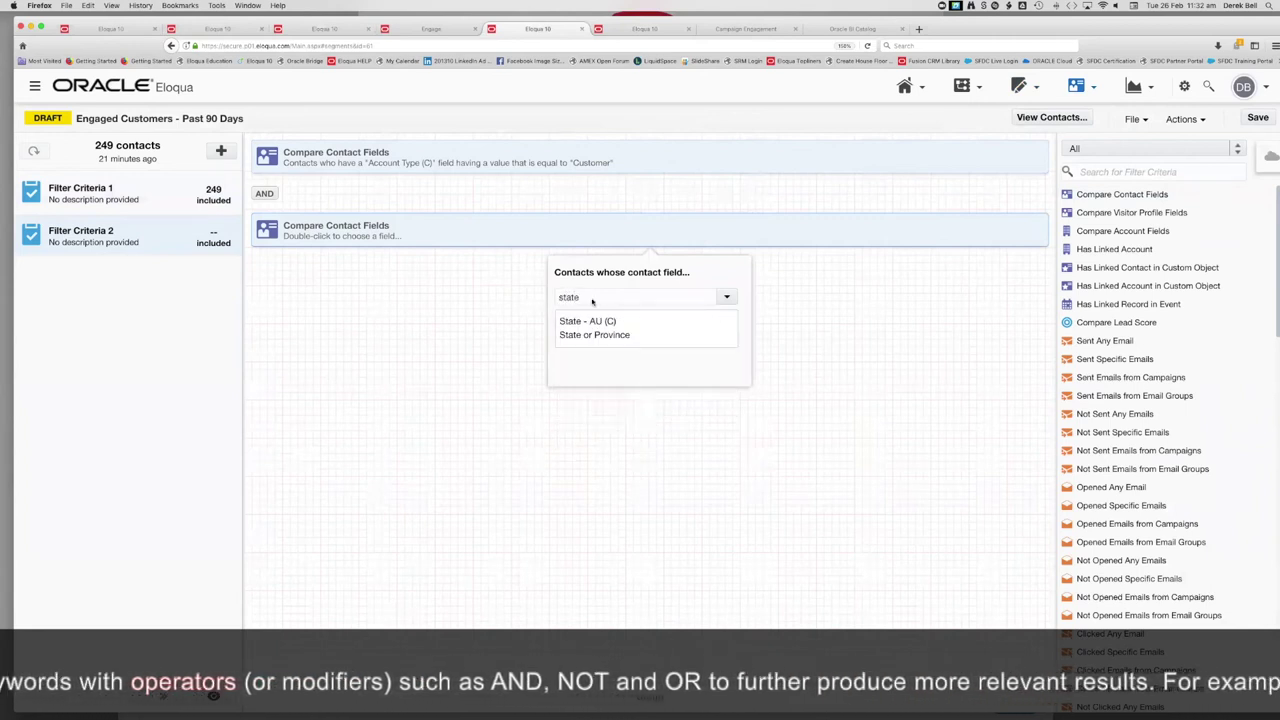
click(600, 320)
click(718, 345)
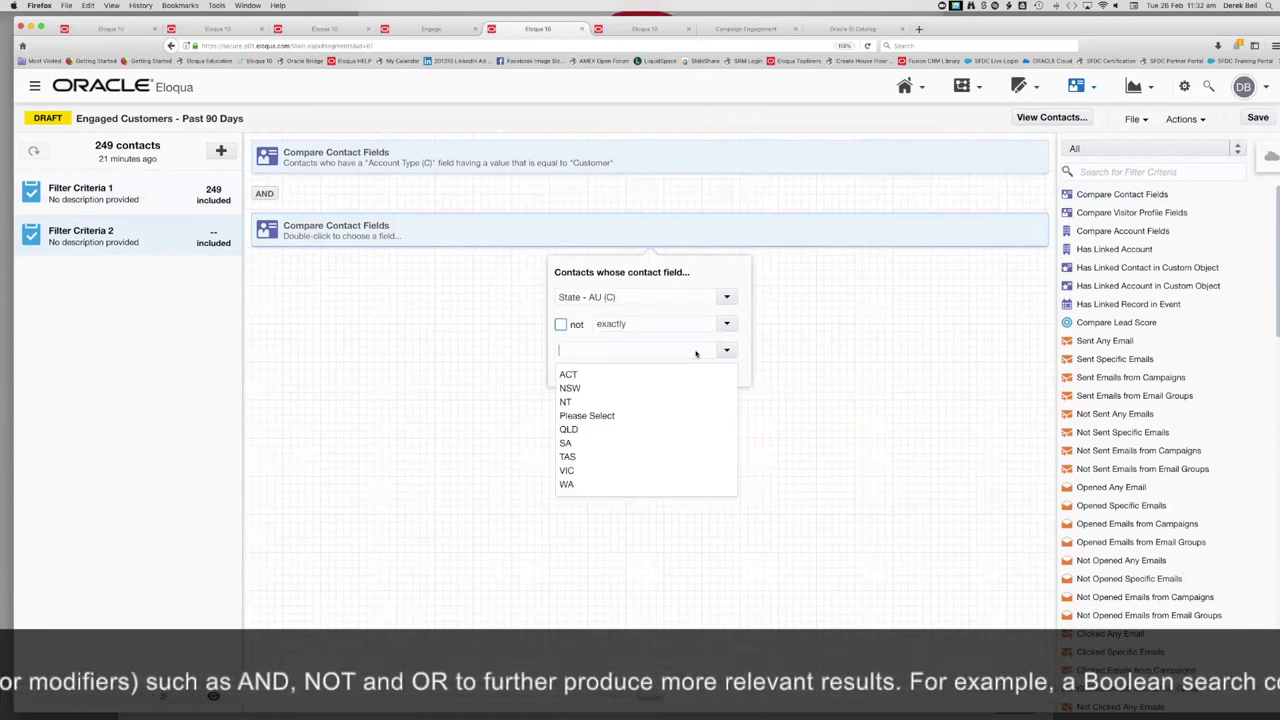
click(577, 428)
click(471, 321)
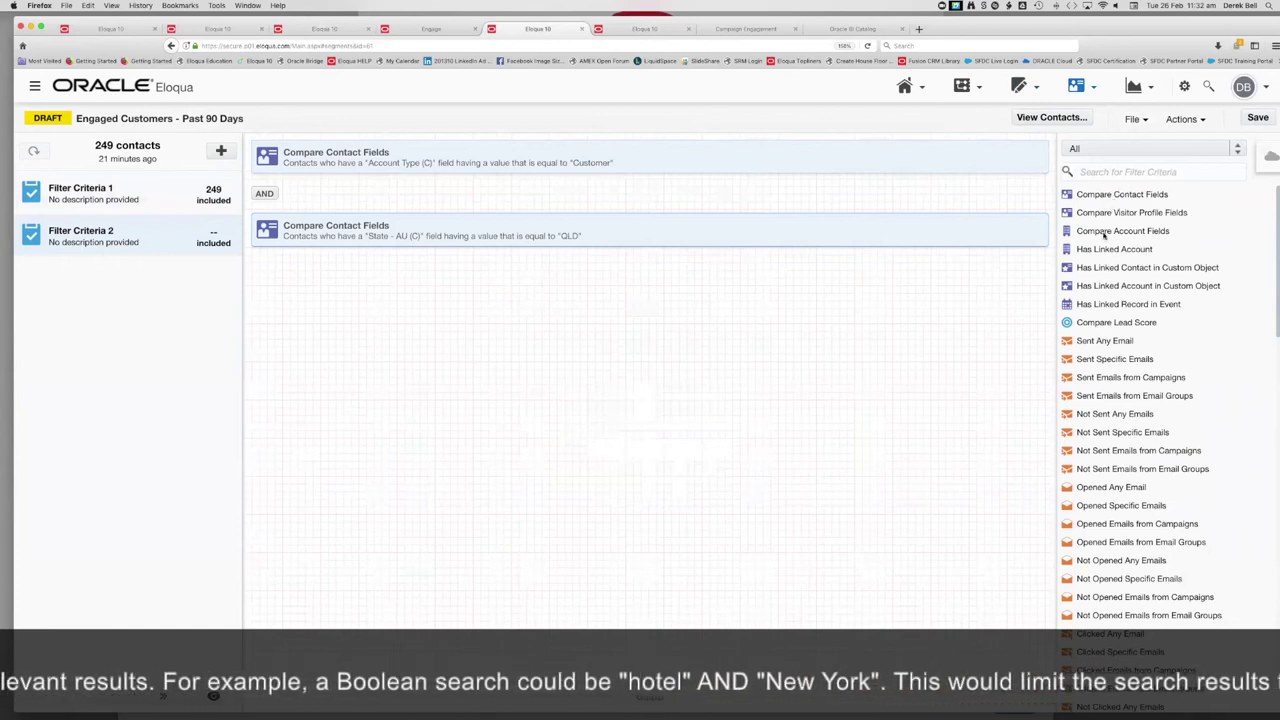
- Add a Compare Account Fields criterion below them, requiring Industry (A) to be exactly "Financial & Insurance Services"
drag(1108, 233, 452, 316)
double_click(589, 309)
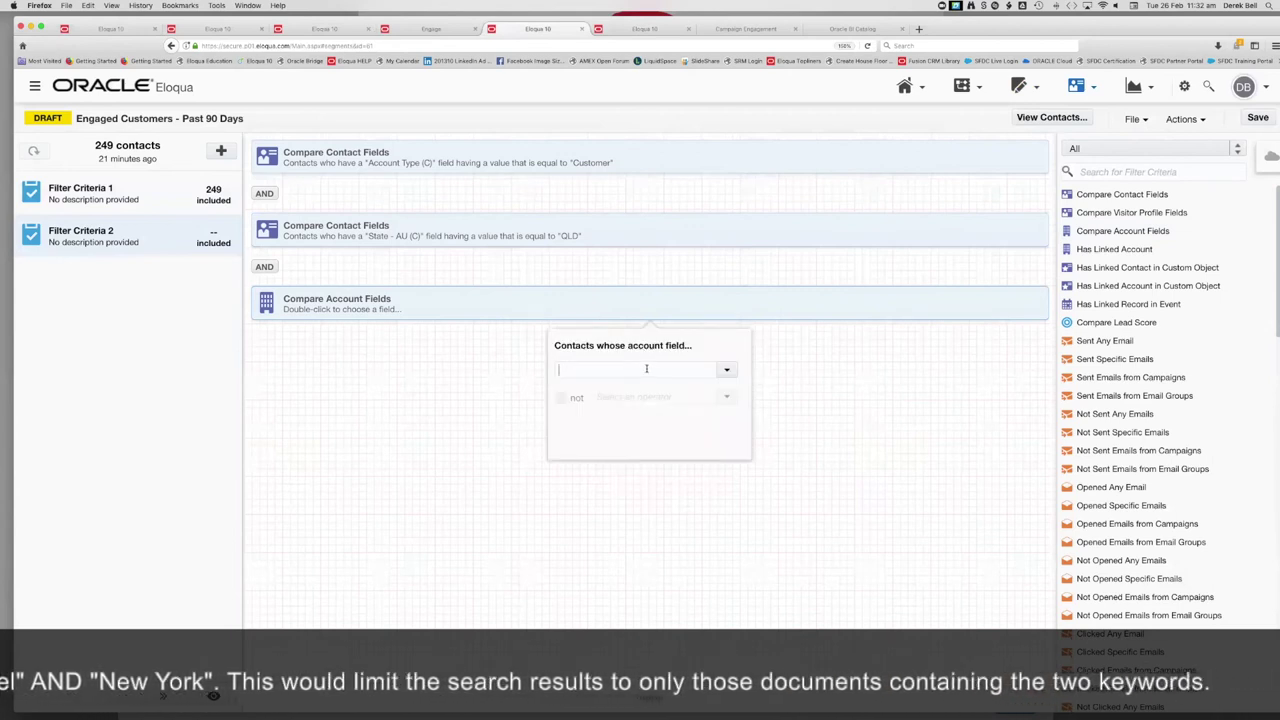
text(indu)
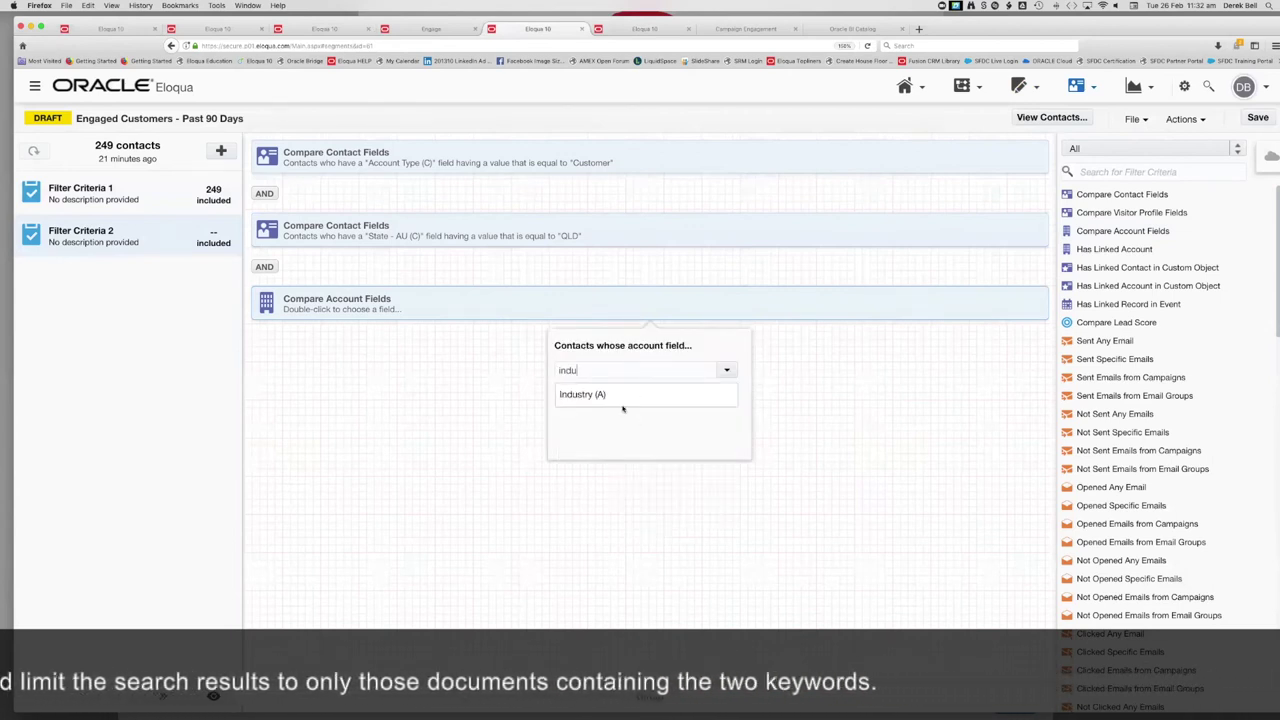
click(604, 396)
click(723, 424)
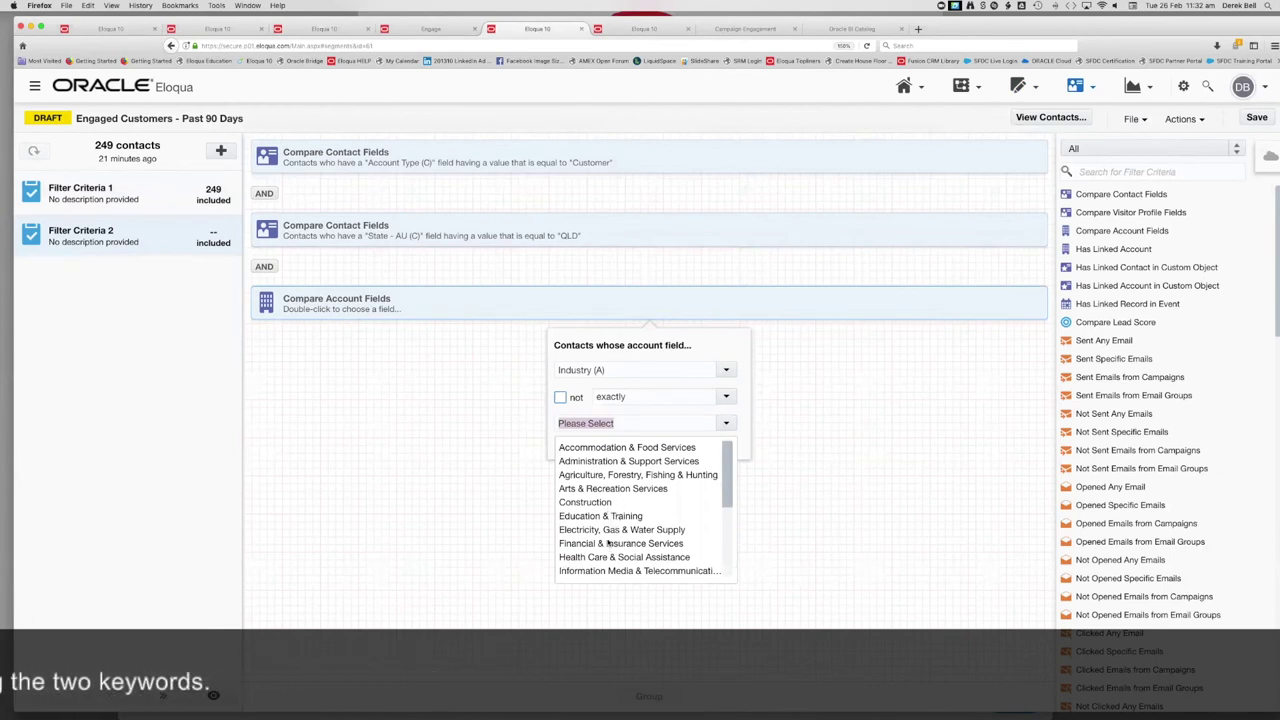
click(620, 543)
click(440, 425)
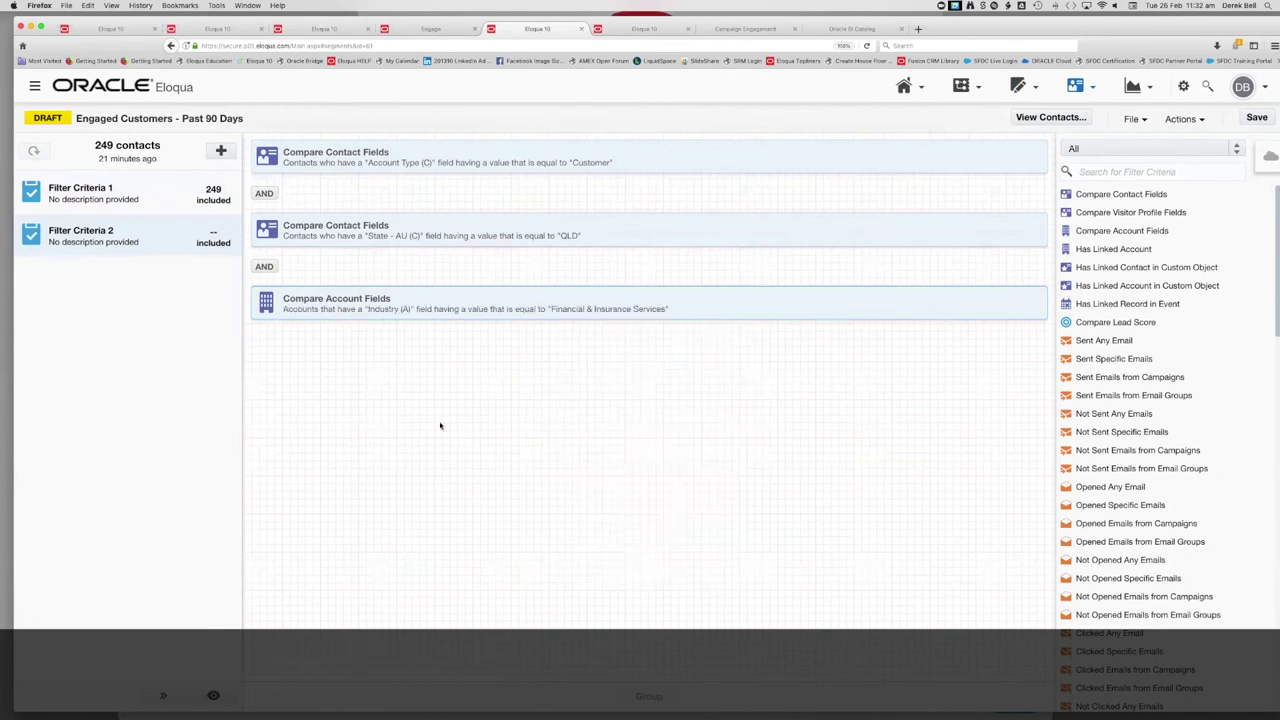
- In Filter Criteria 2, group the Account Type (C) and State - AU (C) criteria together and select the resulting group
click(392, 155)
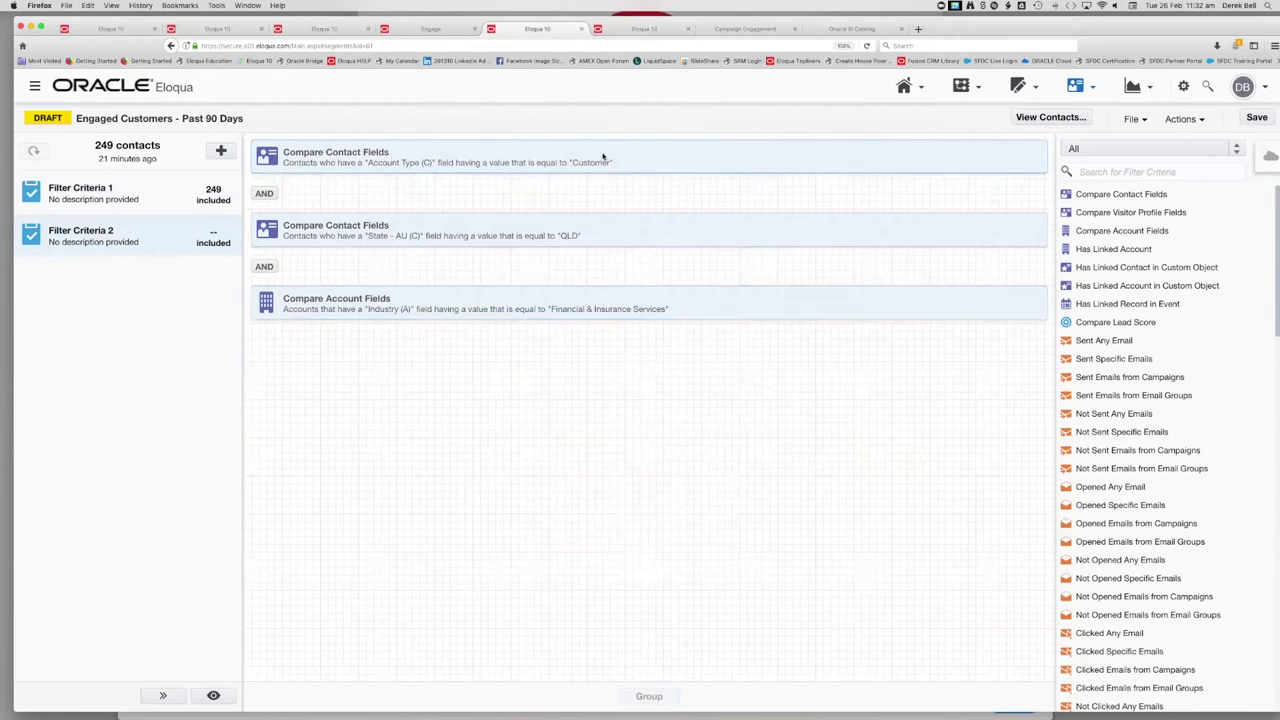
shift+click(622, 234)
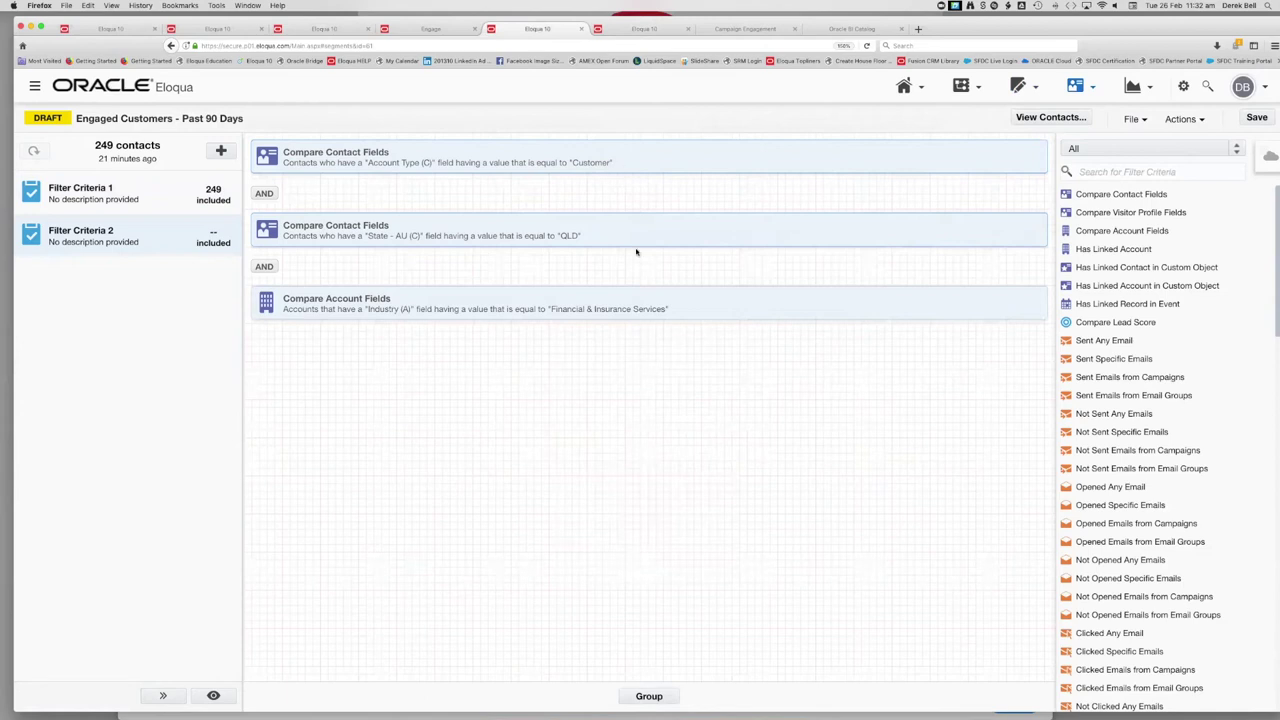
click(649, 696)
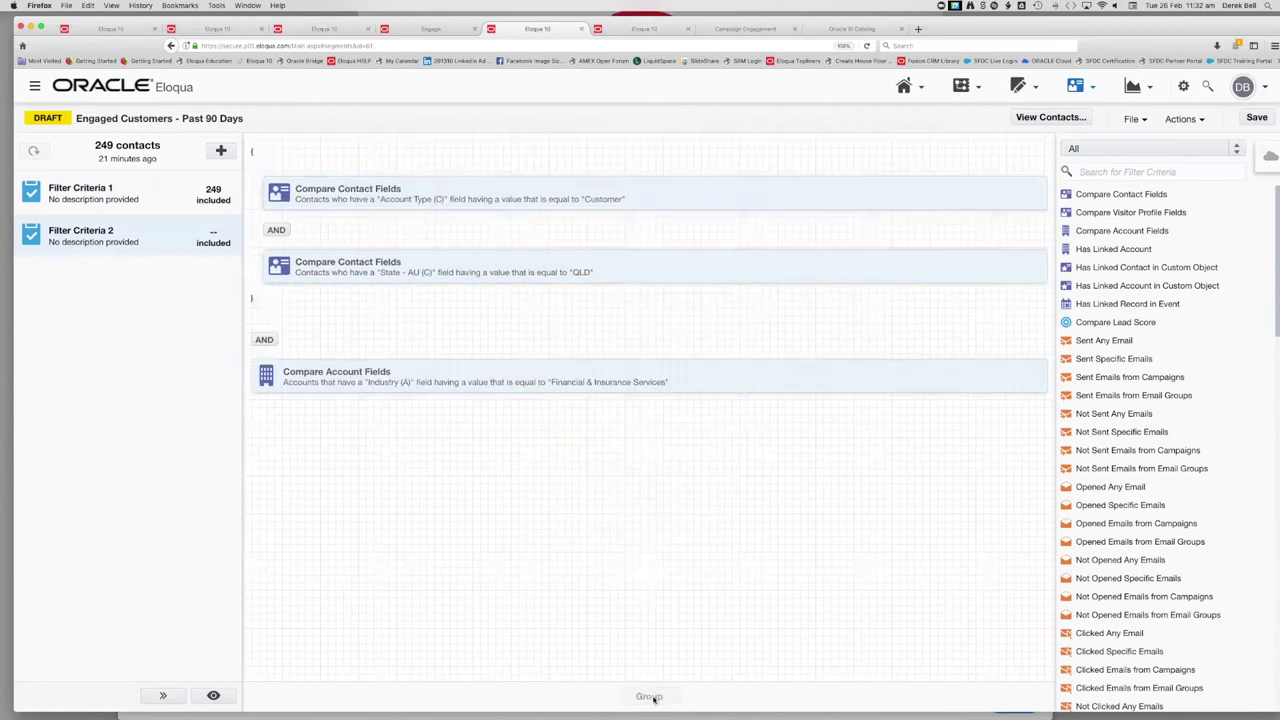
click(280, 300)
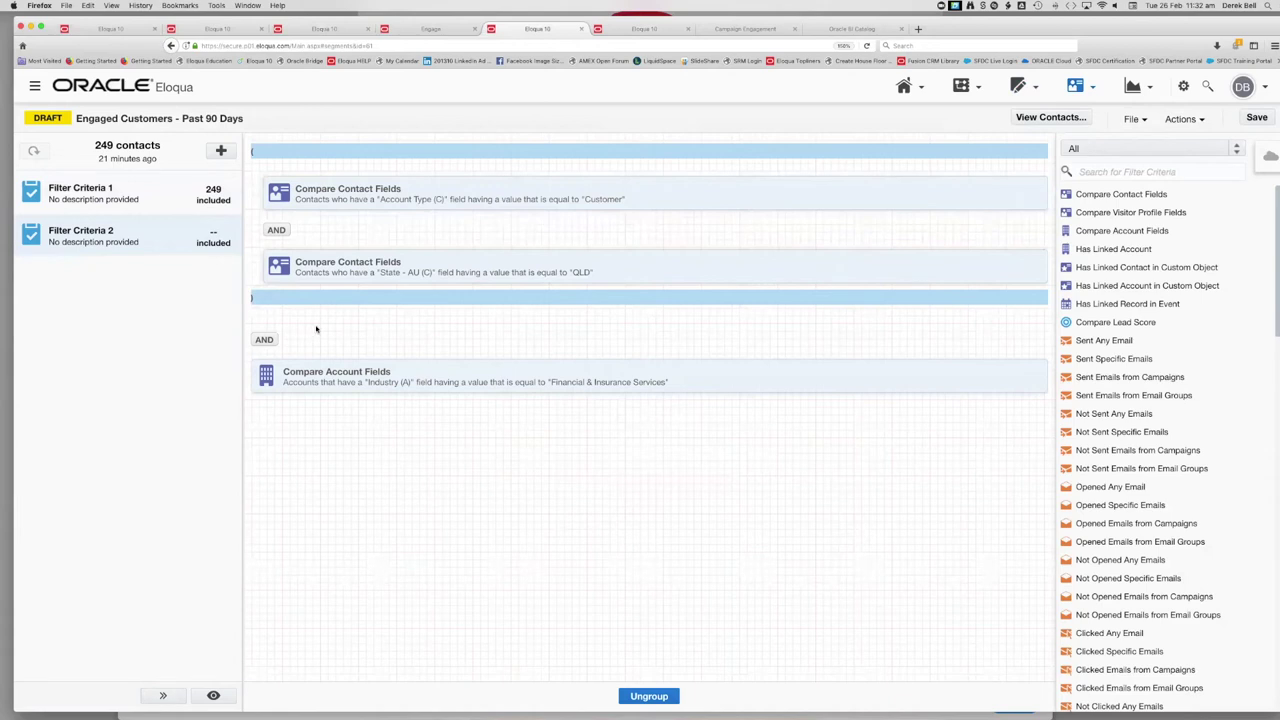
- Add a second Compare Account Fields criterion joined with OR, keeping AND between the contact group and the first Industry (A) criterion
click(266, 341)
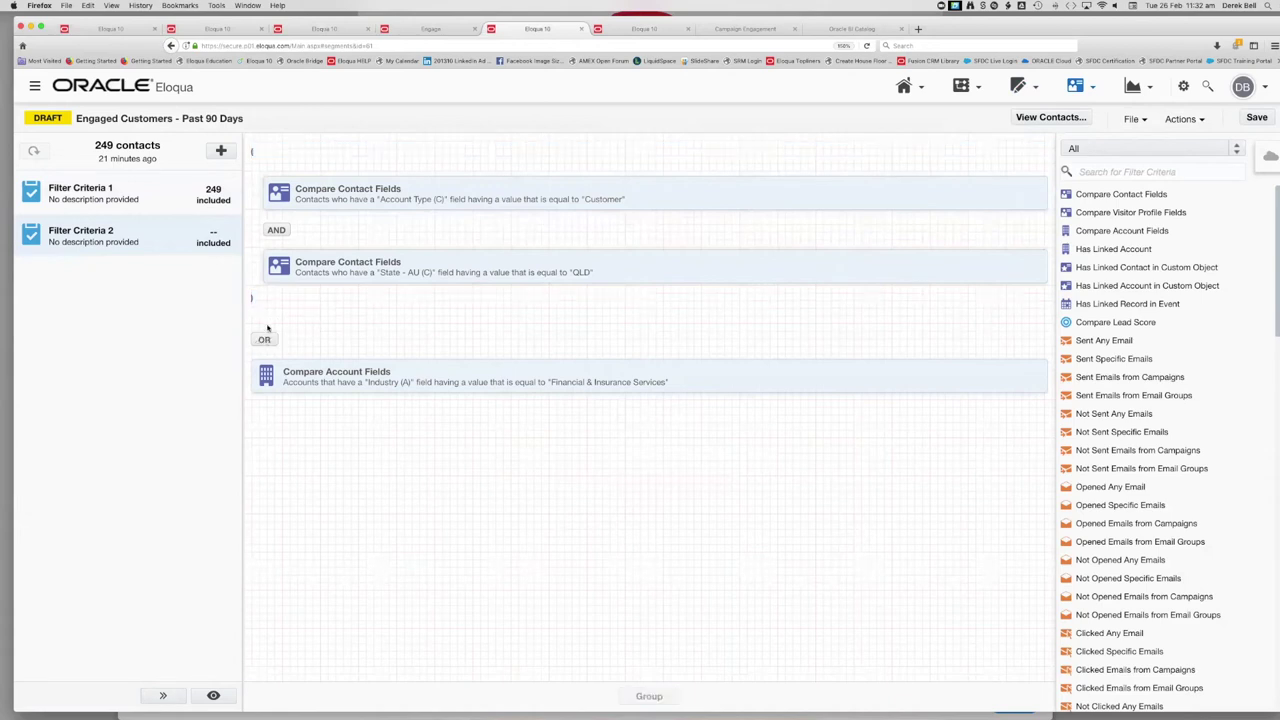
double_click(1097, 232)
click(264, 340)
click(264, 413)
- Set the new account criterion to Industry (A) exactly "Professional, Scientific & Technical Services" and save the segment
double_click(389, 449)
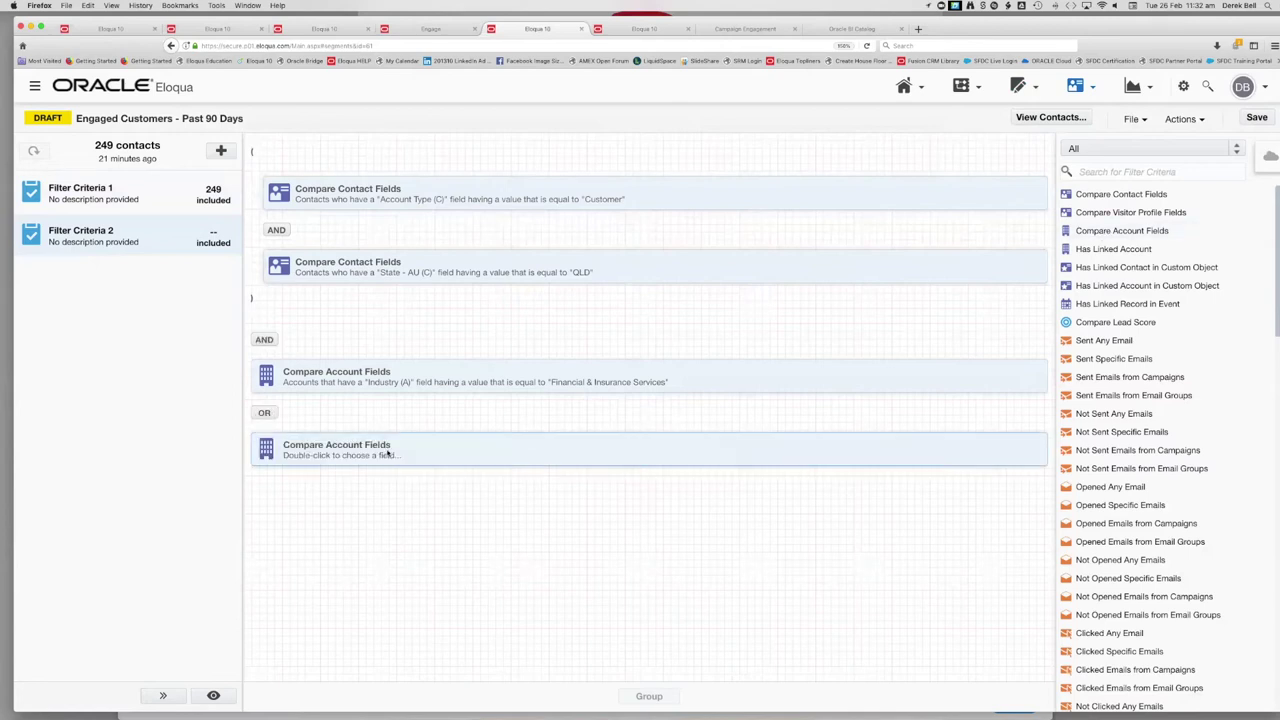
text(indu)
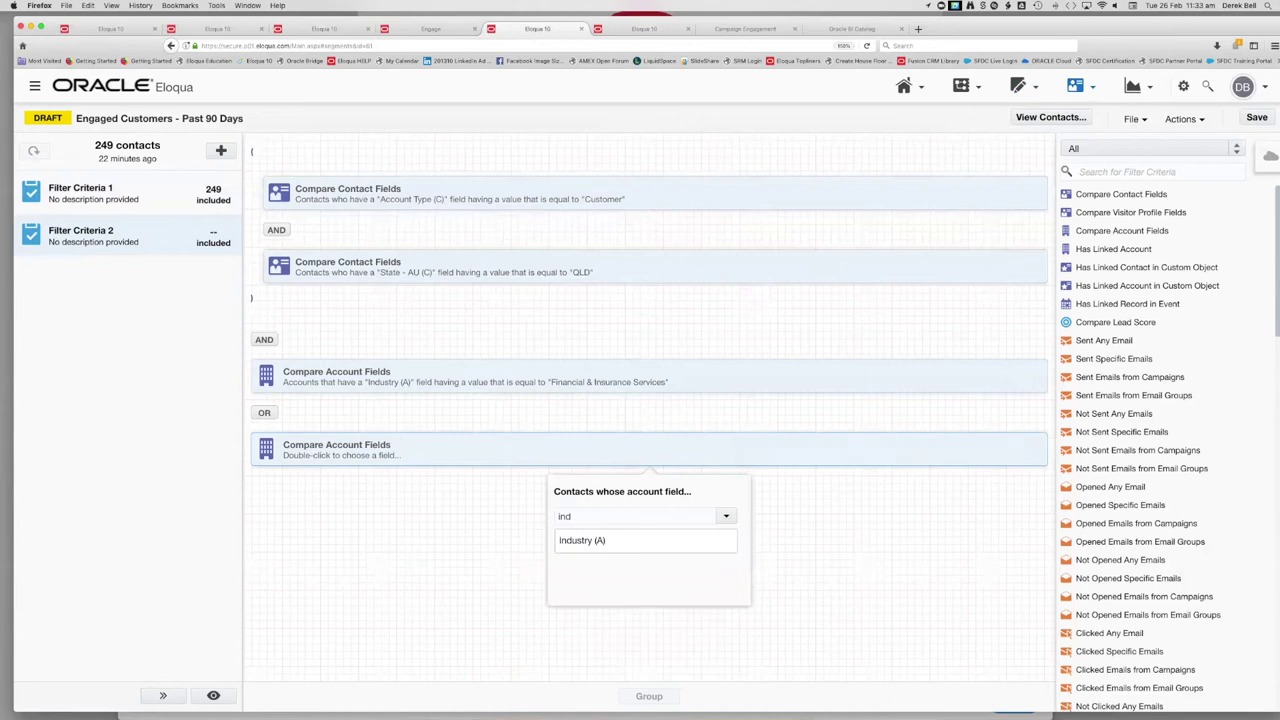
click(604, 540)
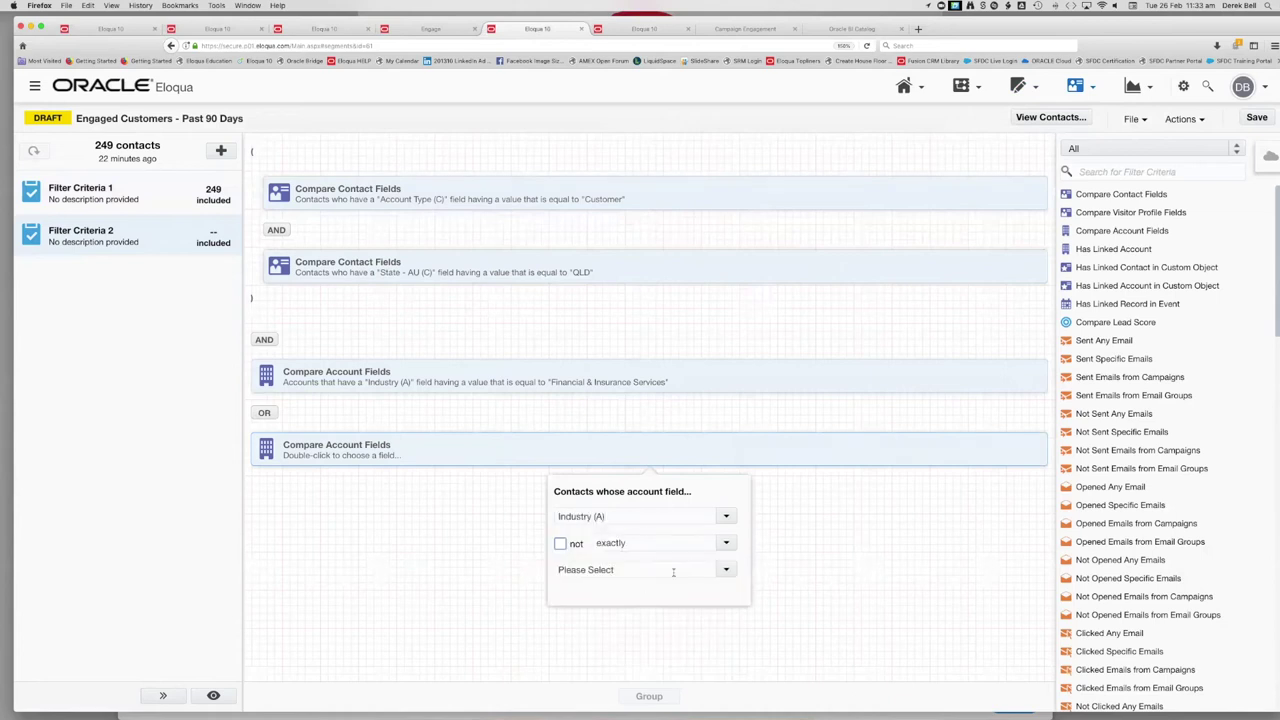
click(726, 569)
scroll(684, 614, down, 4)
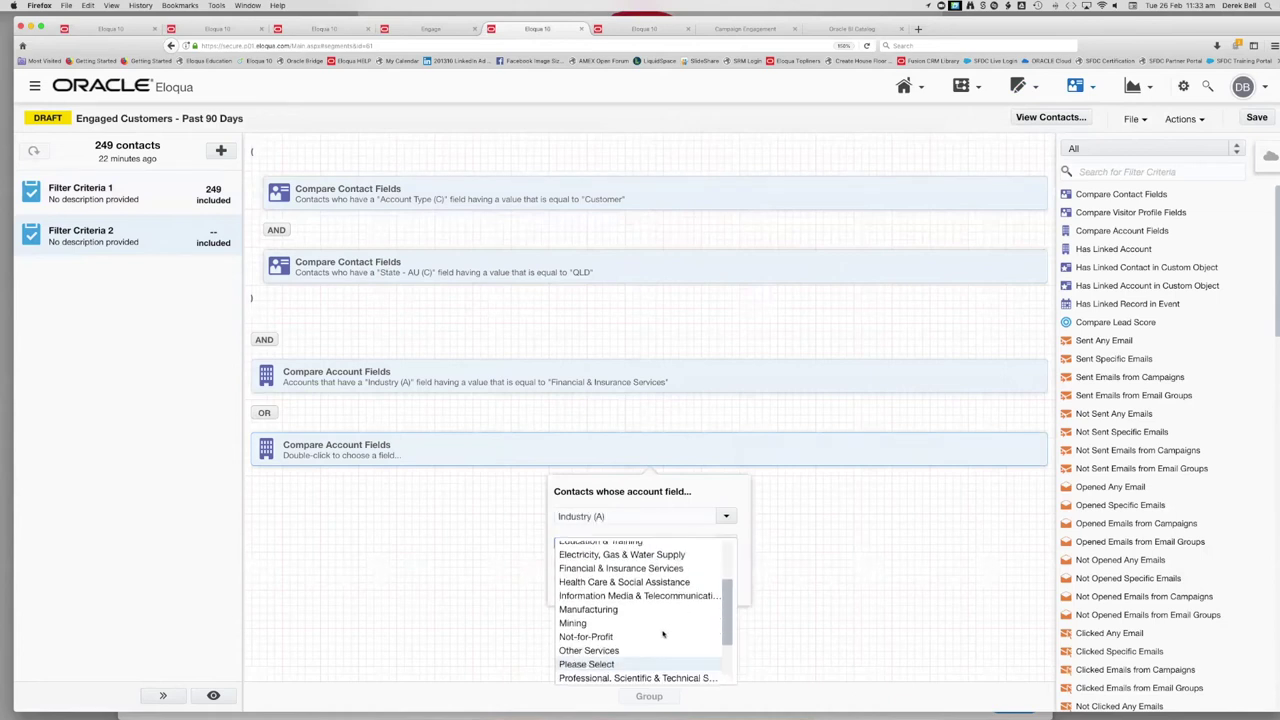
click(628, 679)
click(485, 543)
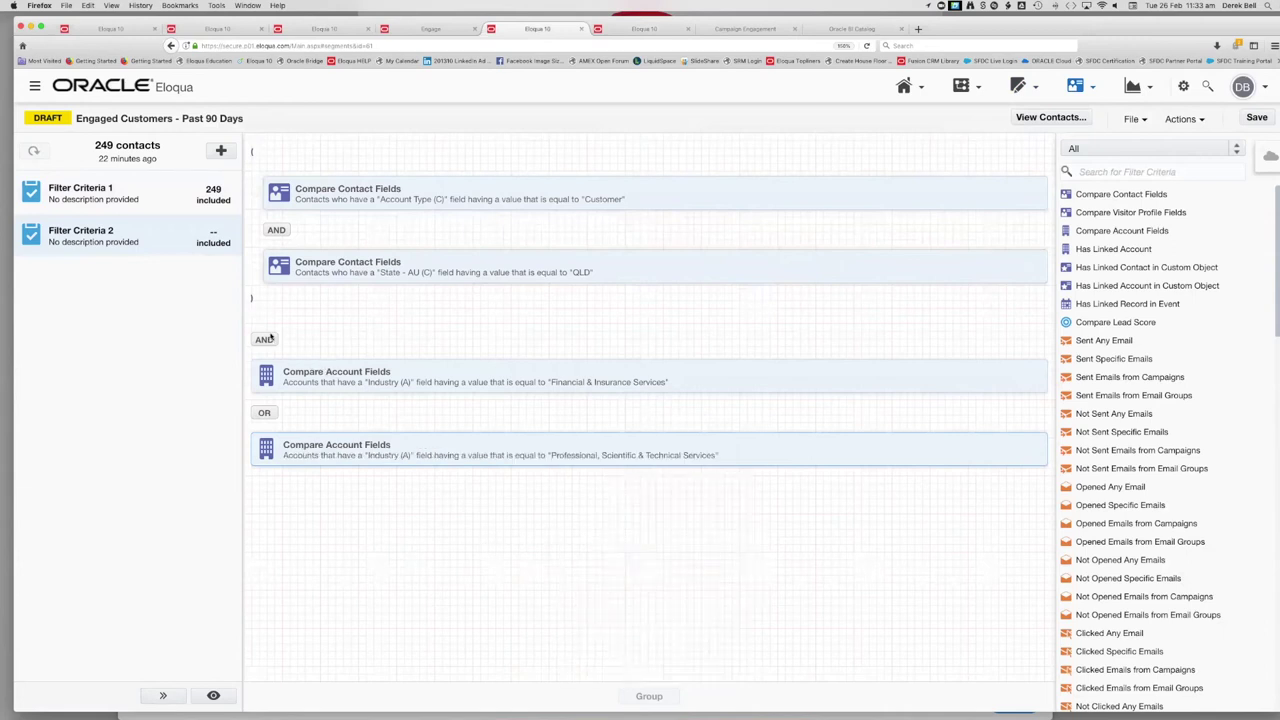
click(1256, 118)
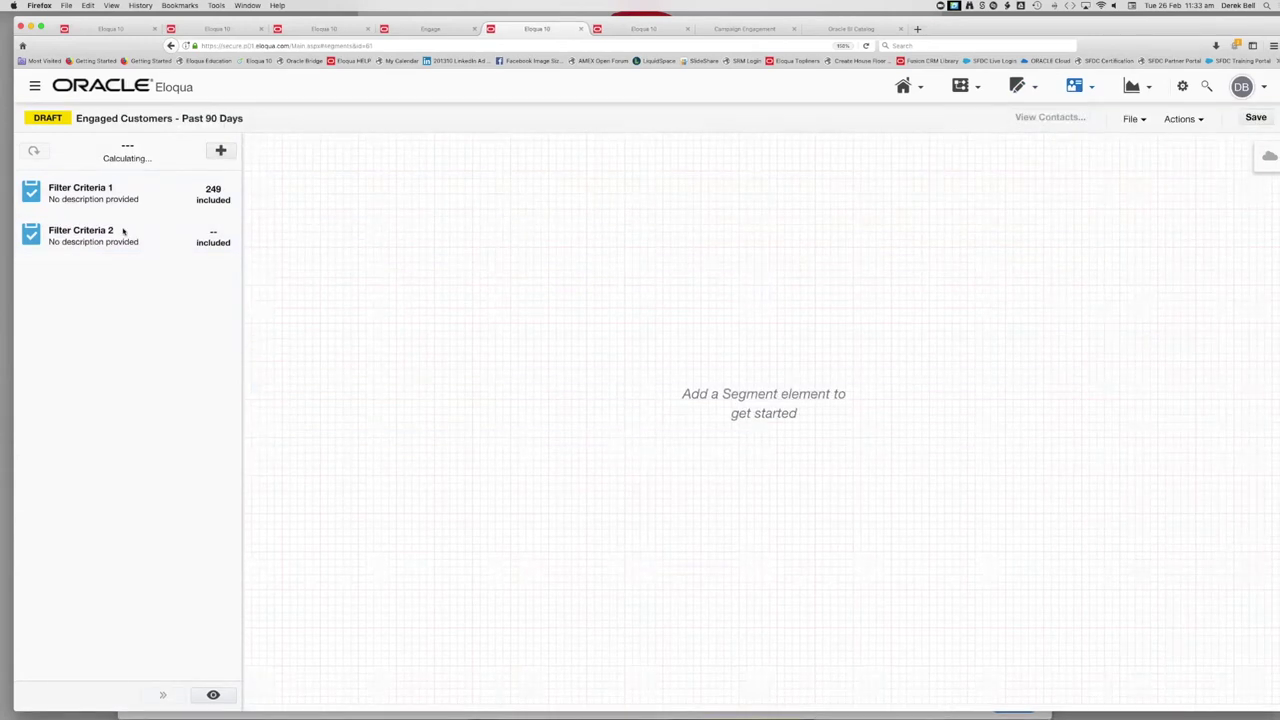
- Reopen Filter Criteria 2, switch the operator between the contact group and the industry criteria to OR, and save the segment
click(128, 234)
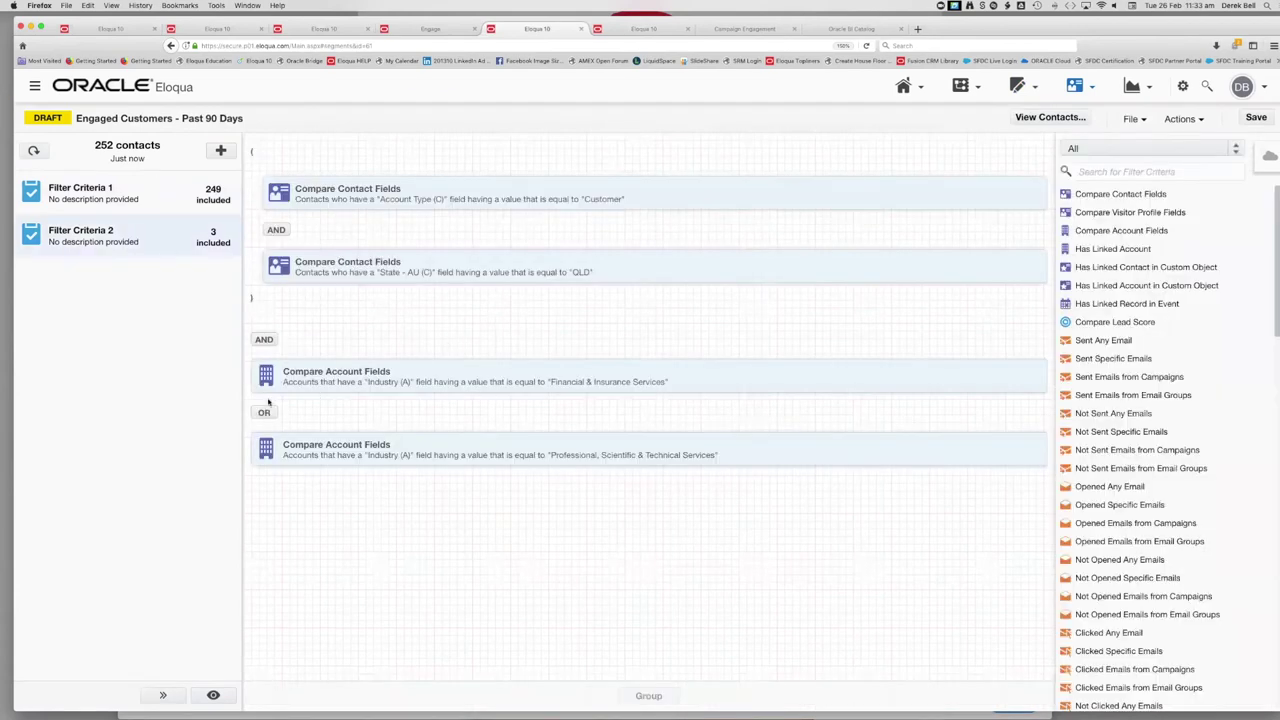
click(264, 340)
click(1256, 117)
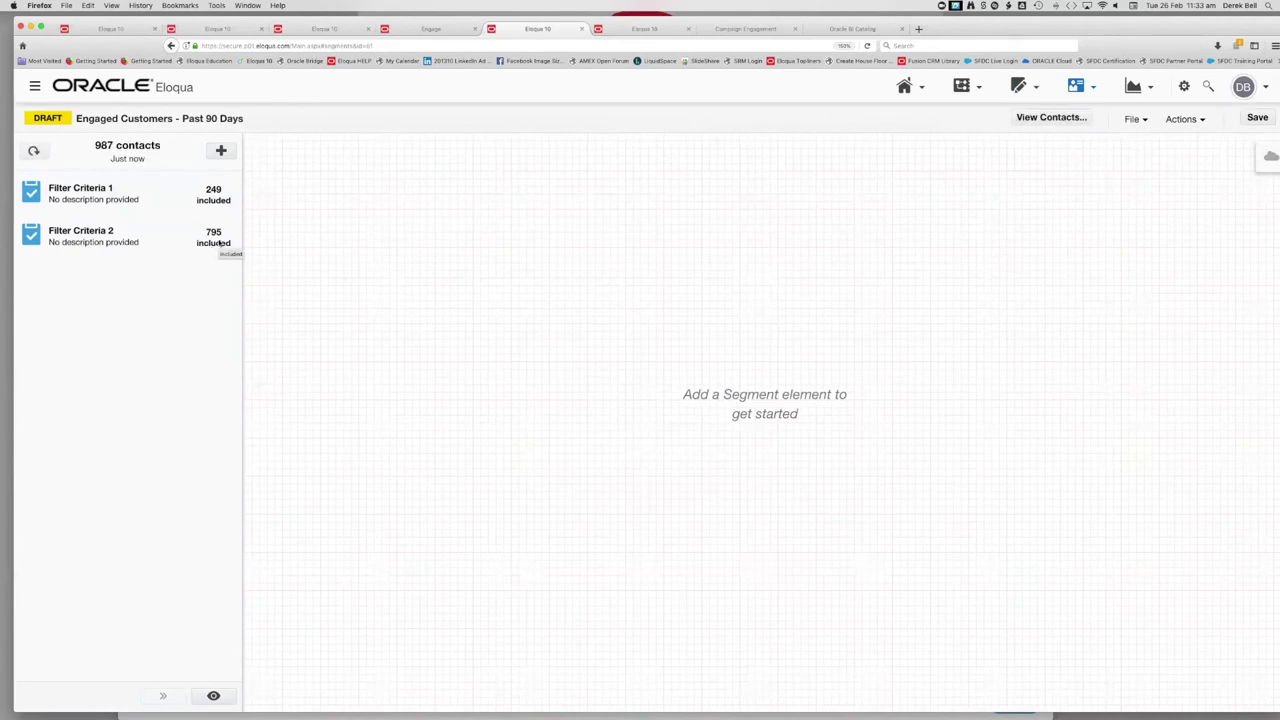
- Change Account Type (C) in Filter Criteria 2 to "Prospect", set the operator after the contact group to AND, and save the segment
click(215, 240)
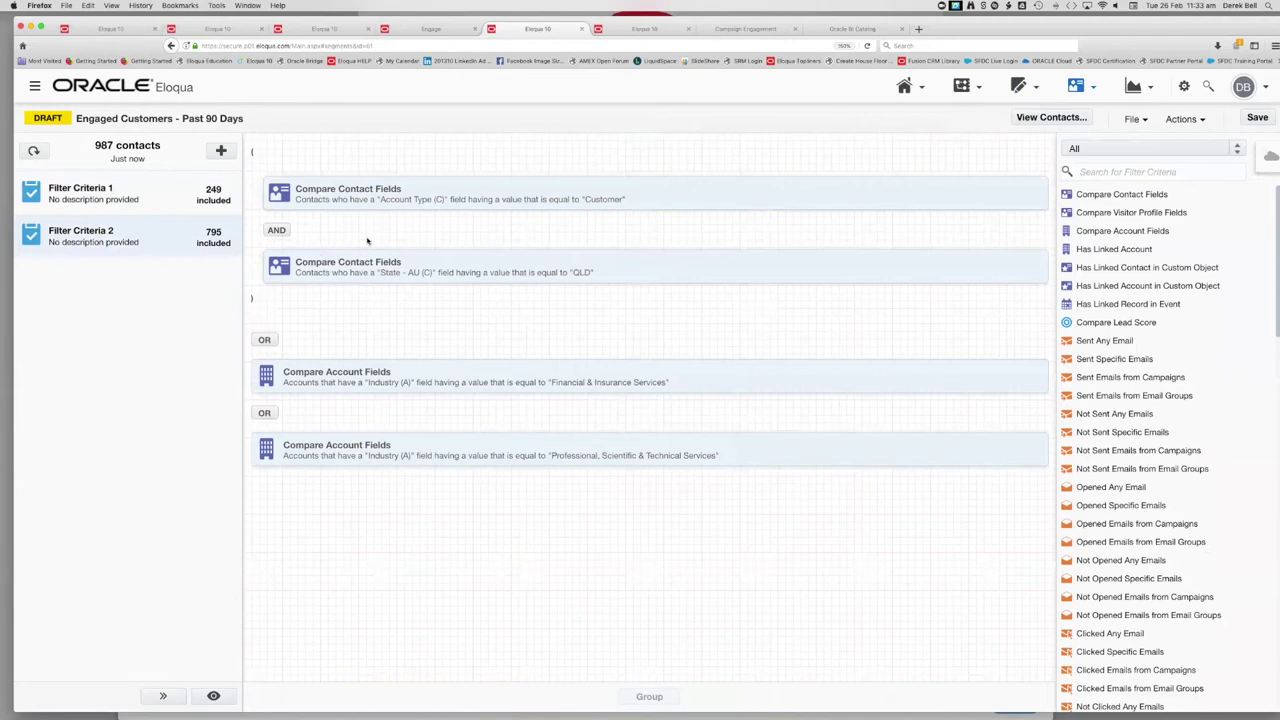
click(599, 190)
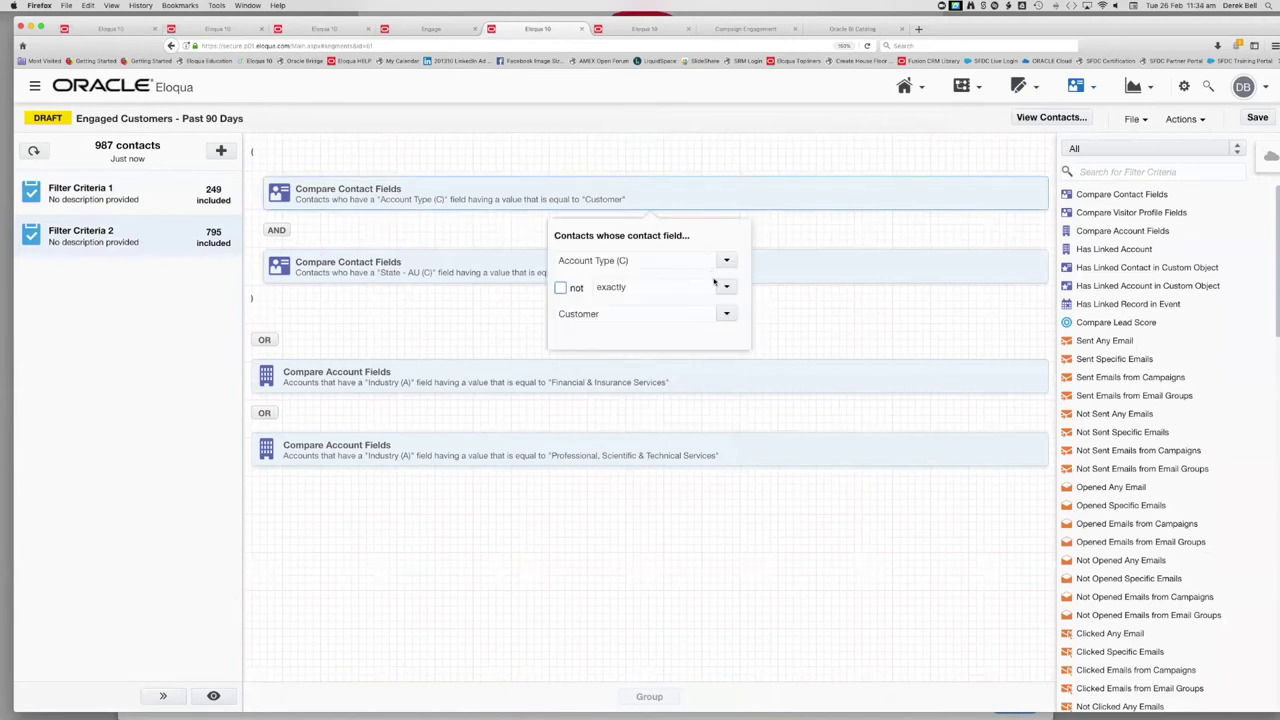
click(727, 314)
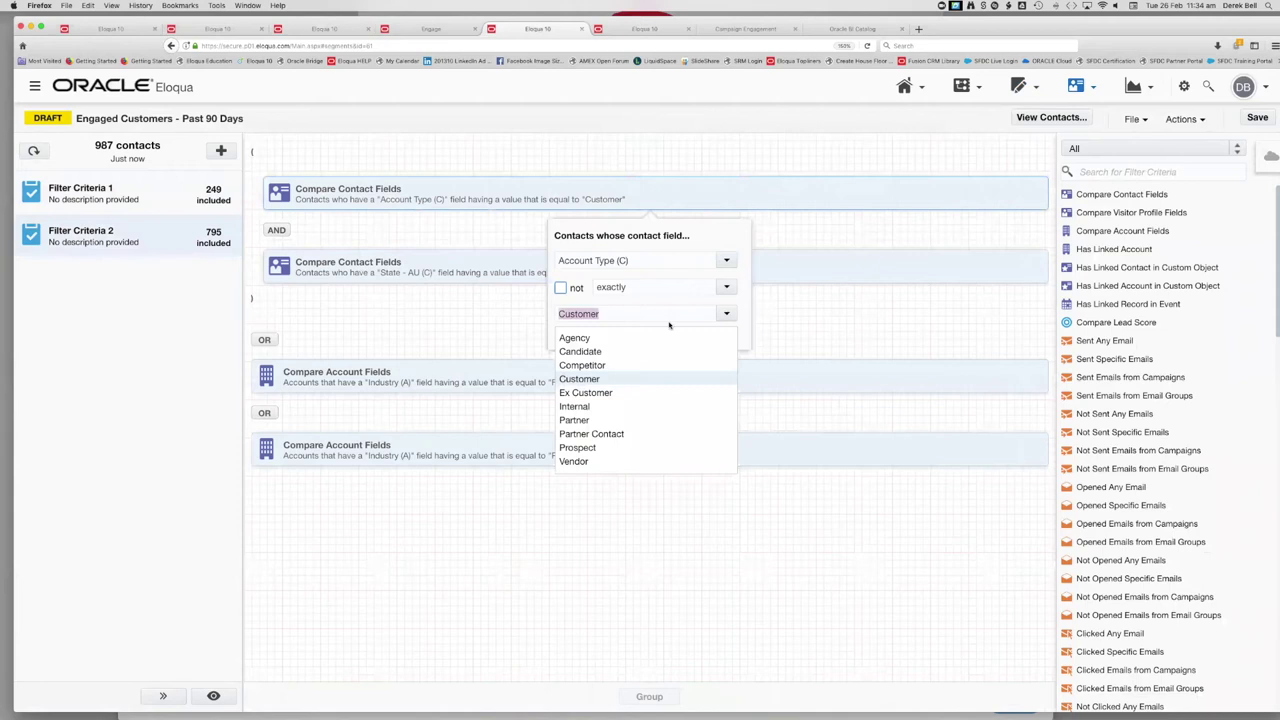
click(577, 447)
click(855, 211)
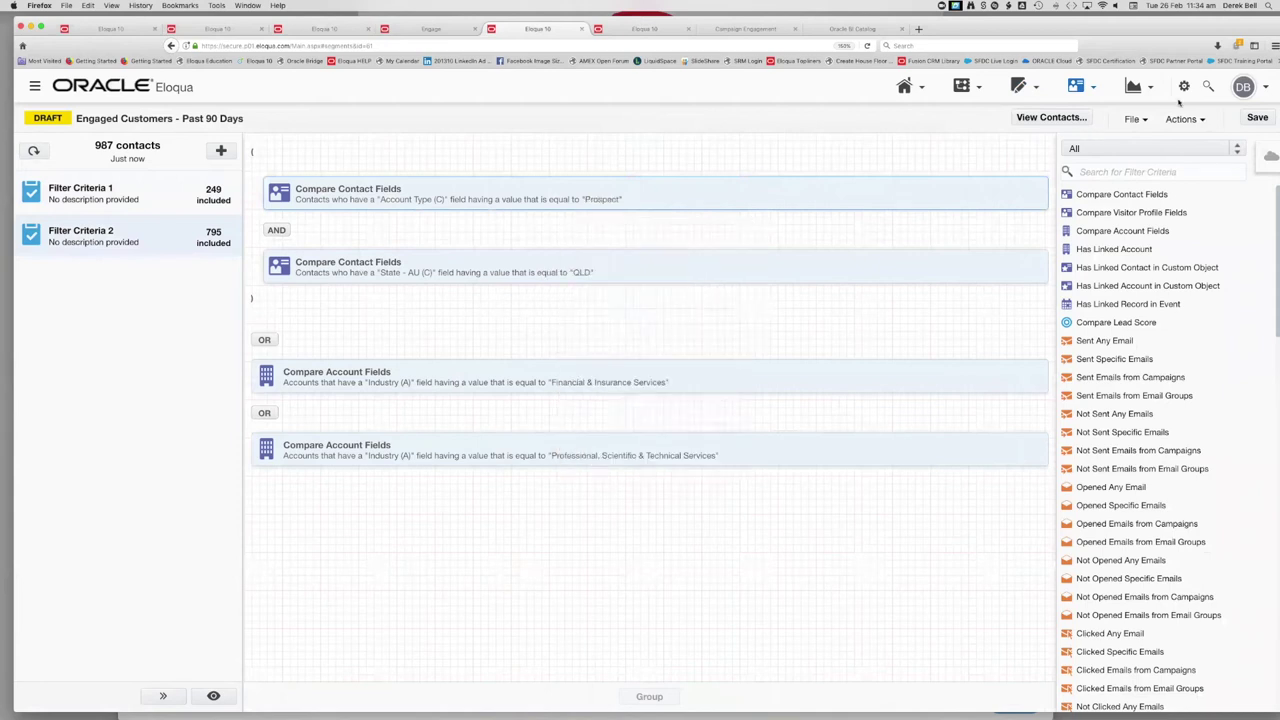
click(265, 341)
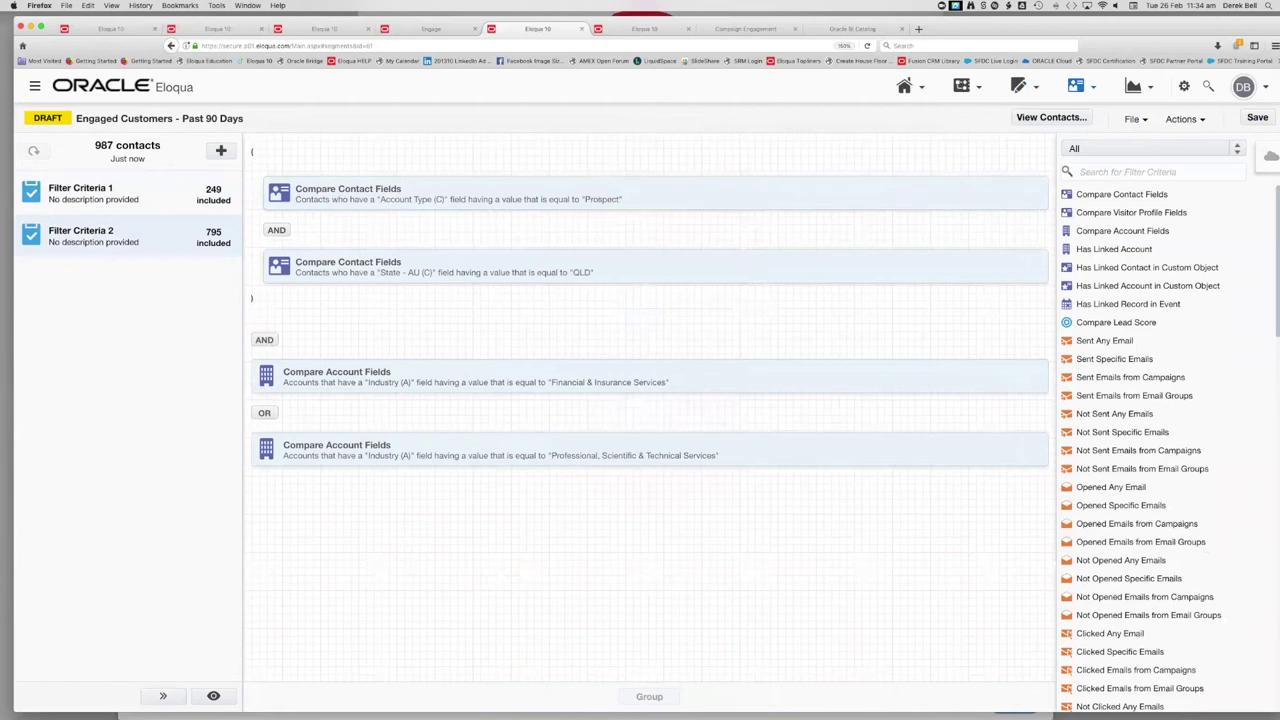
click(1257, 117)
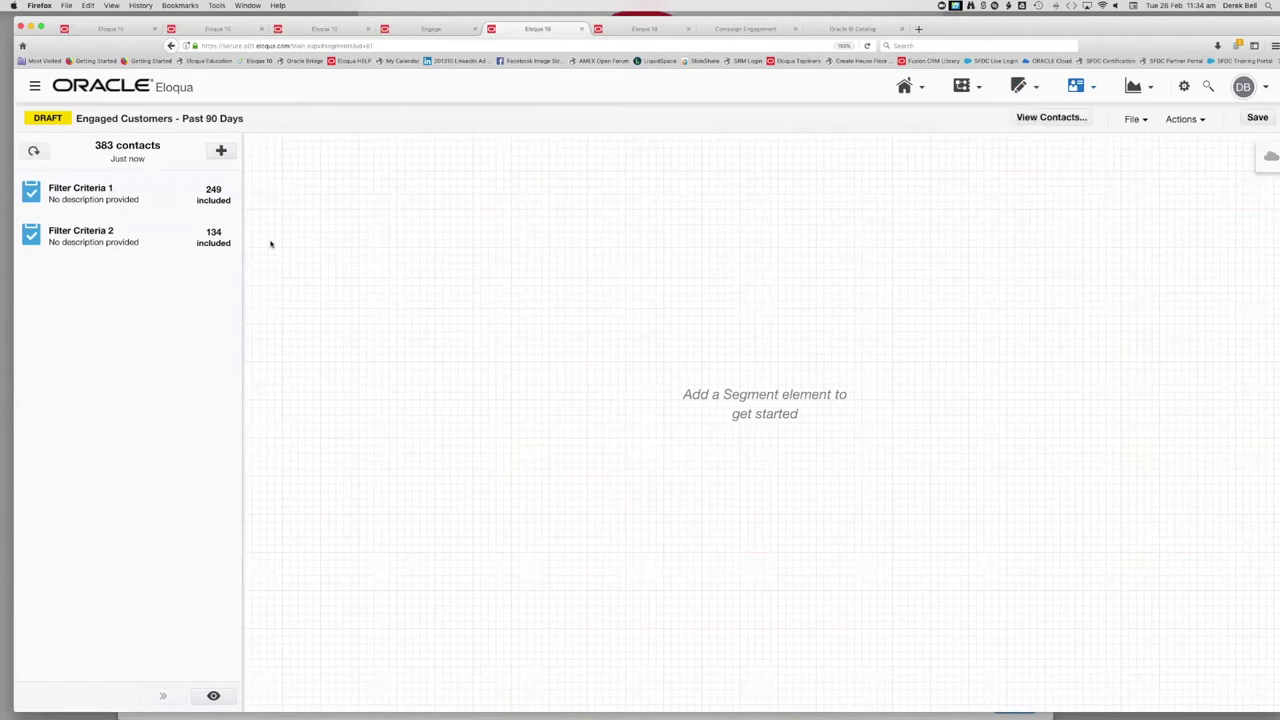
- Open Filter Criteria 2 again to review its grouped contact criteria and the industry criteria with their operators
click(213, 238)
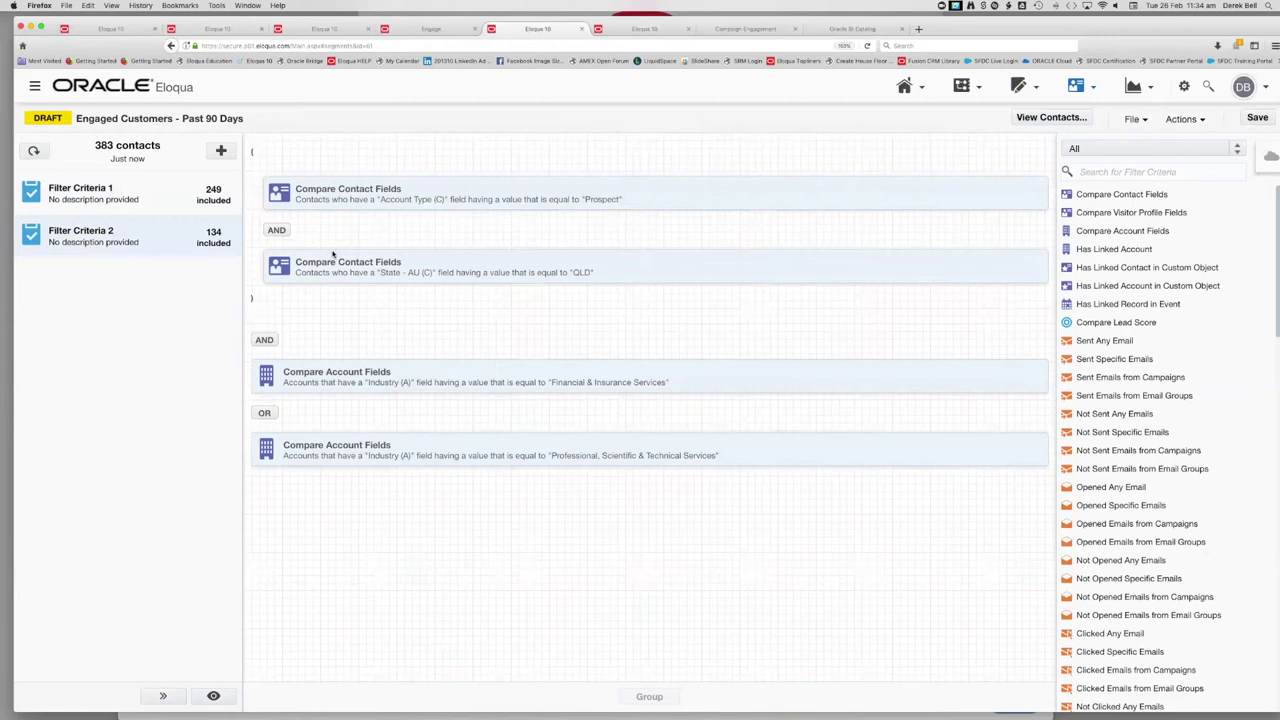
click(267, 156)
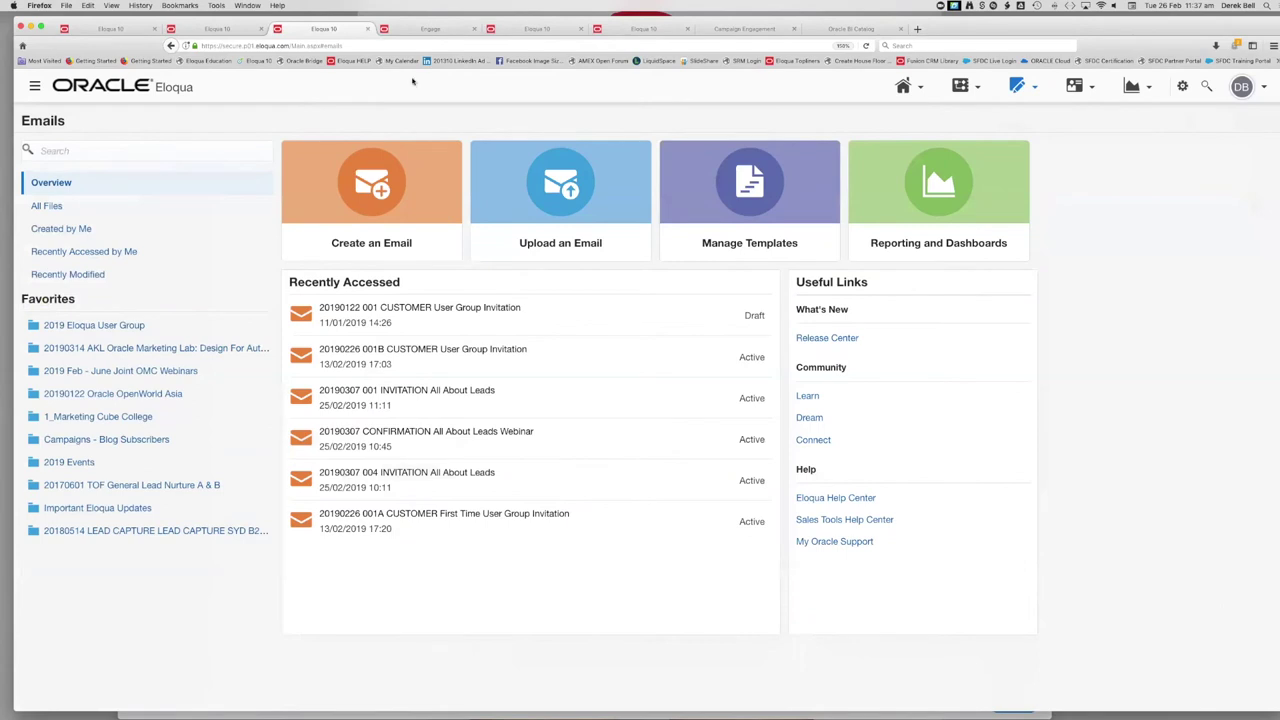
- Create a new email from the 1 Column w/ Button template and open it in the design editor without changing its email settings
click(419, 194)
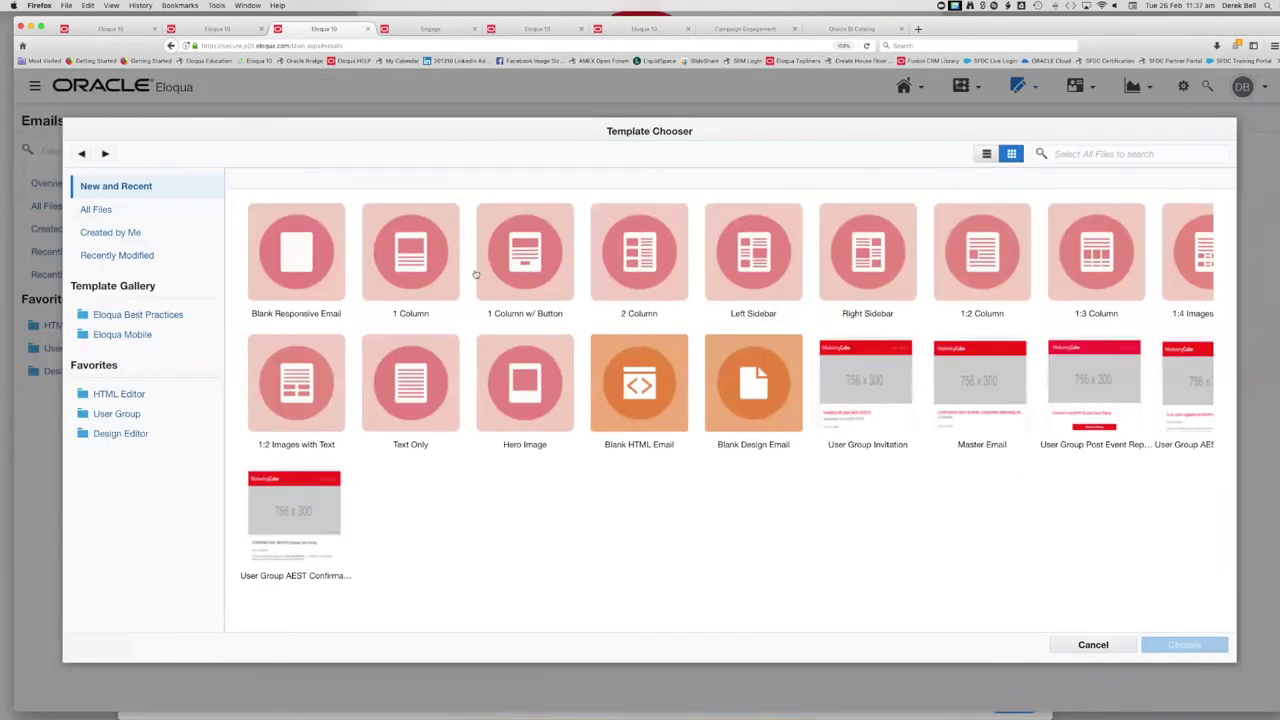
double_click(530, 256)
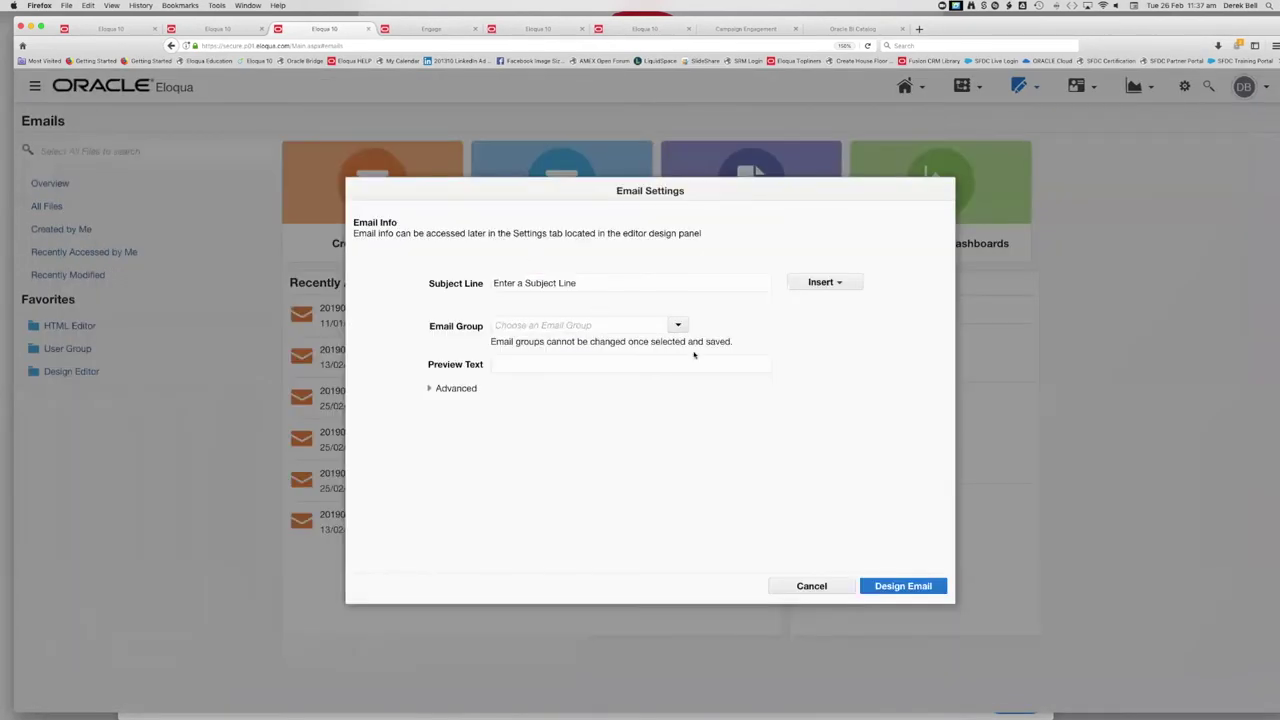
click(903, 586)
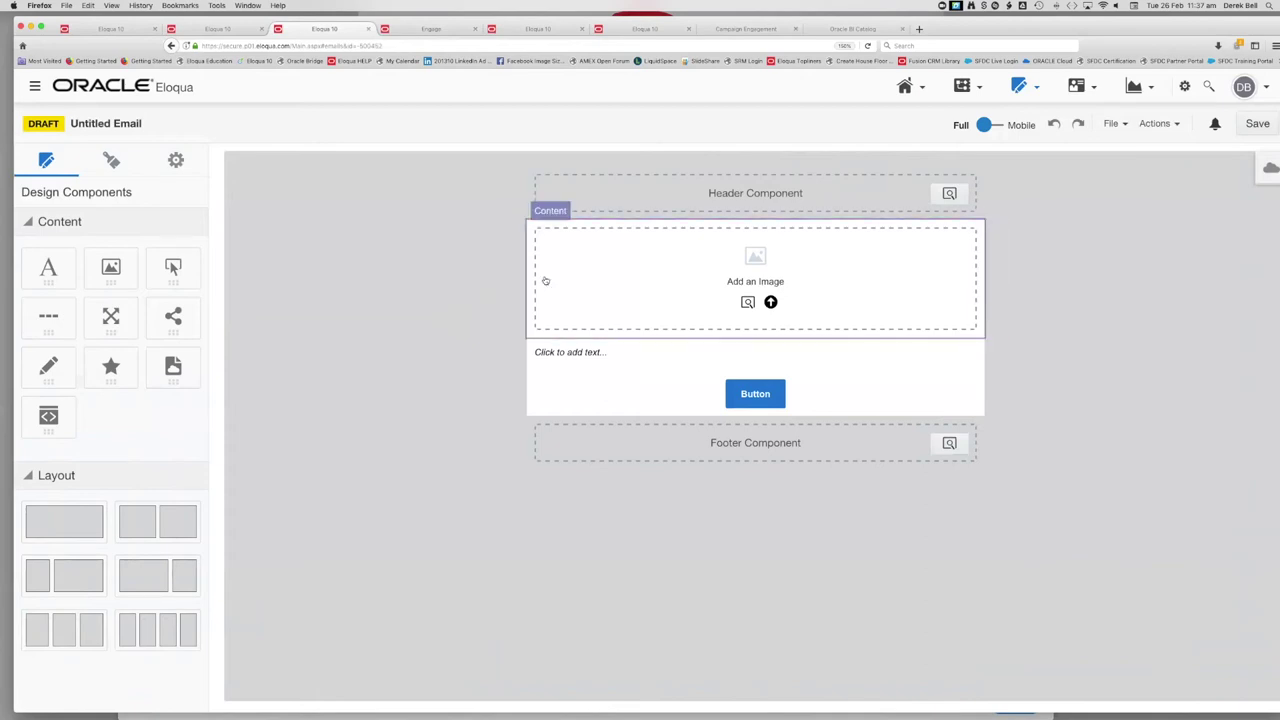
- Examine the properties of the email's image block and of the layout that encloses it
click(575, 277)
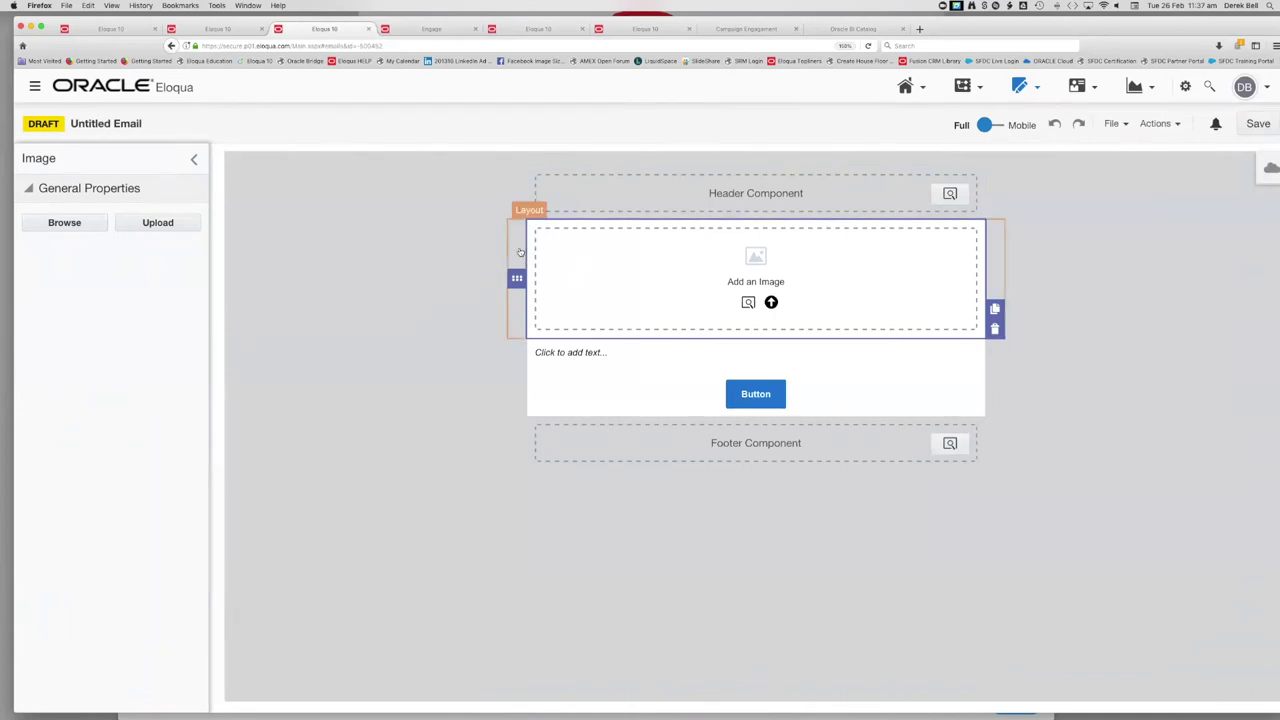
click(519, 252)
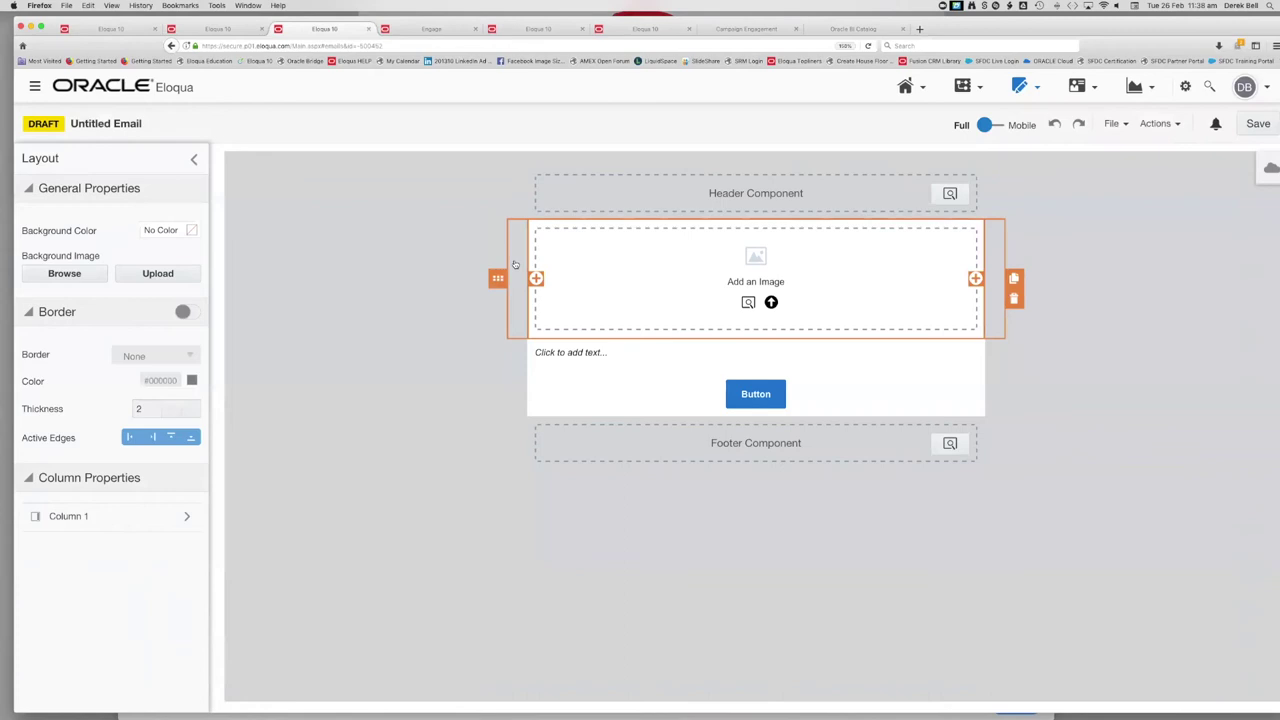
click(406, 275)
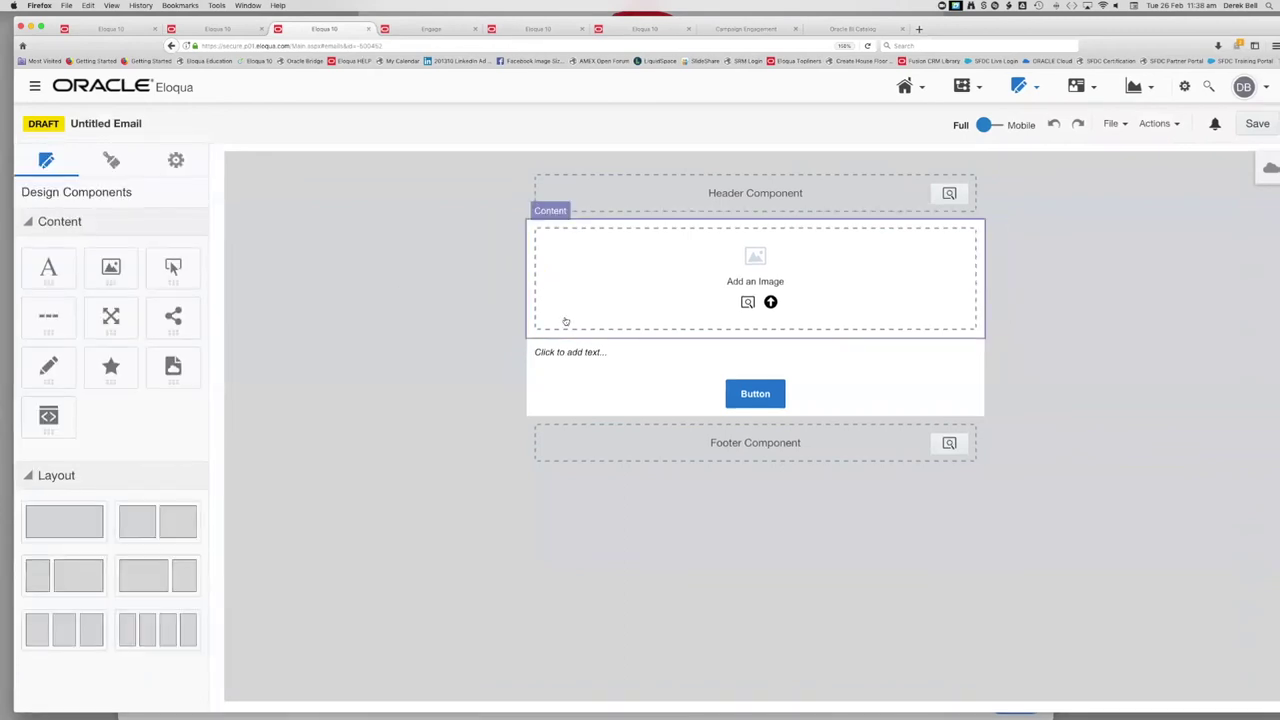
- Add a text block directly beneath the image inside the same layout, and show the layout that encloses both
drag(48, 270, 558, 338)
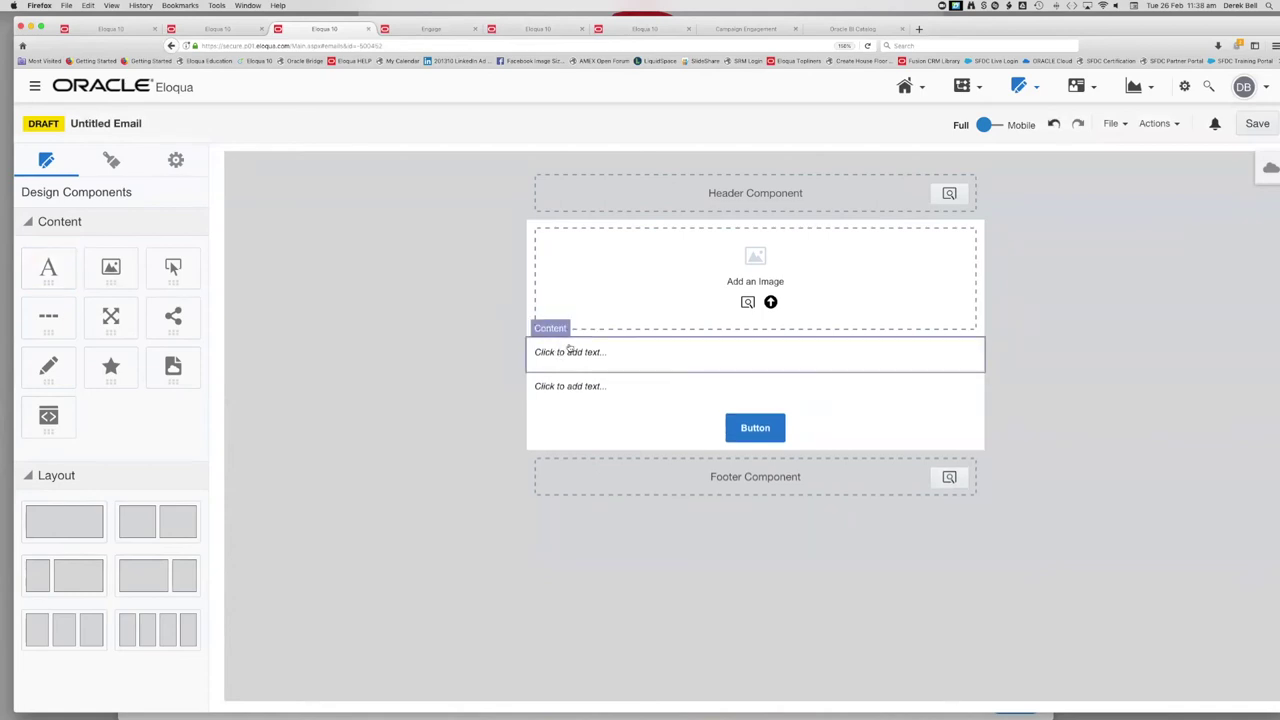
click(566, 351)
click(520, 380)
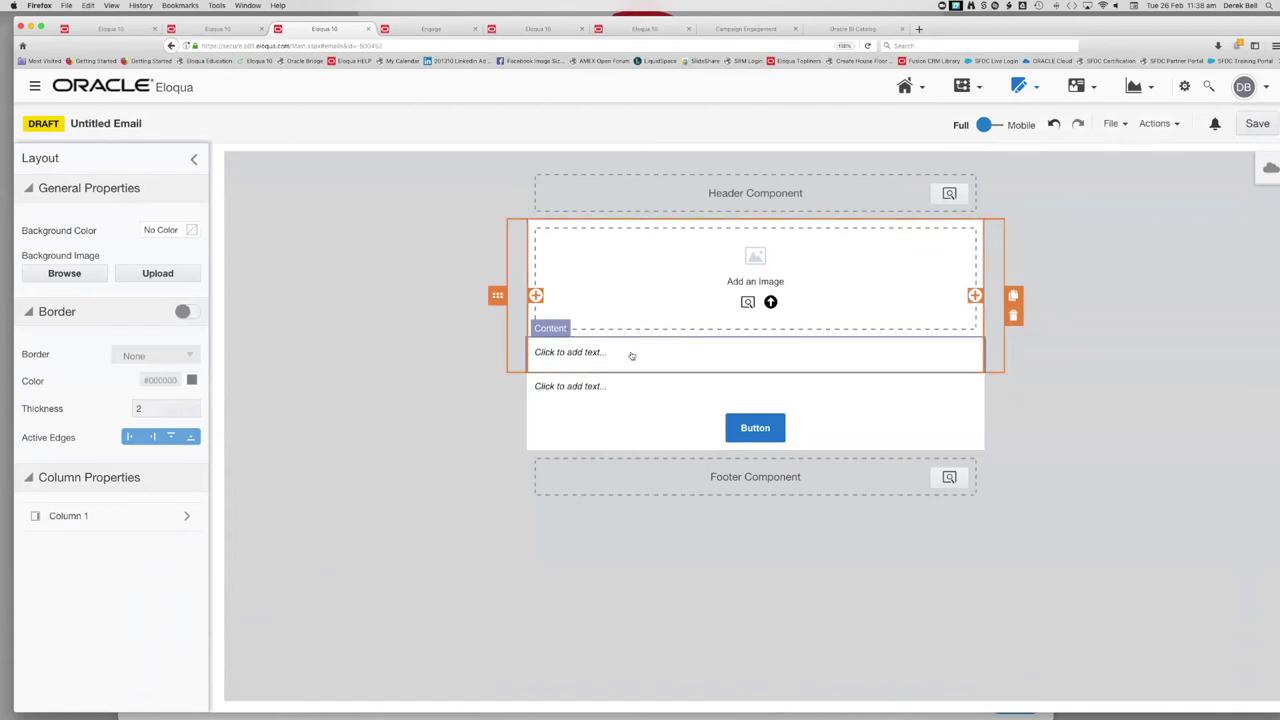
click(434, 279)
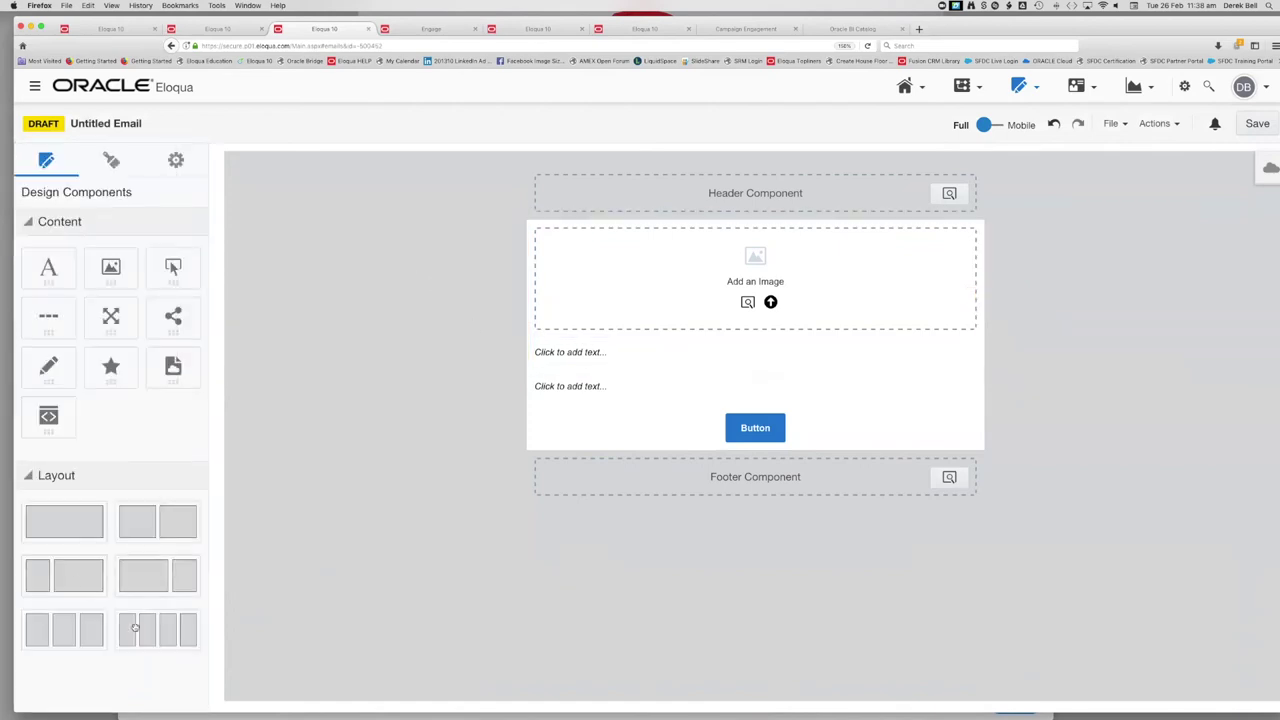
- Insert a three-column layout between the two text blocks and place an image block in each of its cells
drag(62, 630, 594, 384)
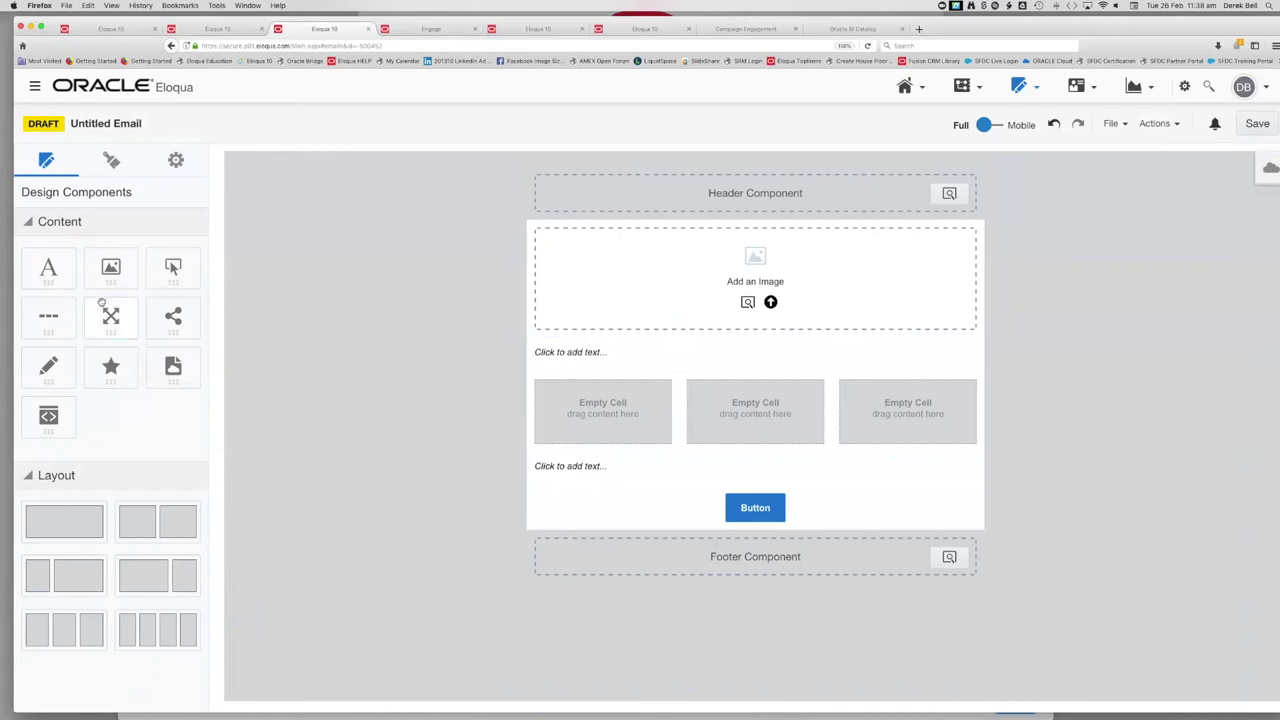
drag(46, 260, 282, 346)
drag(110, 268, 610, 416)
drag(110, 266, 755, 412)
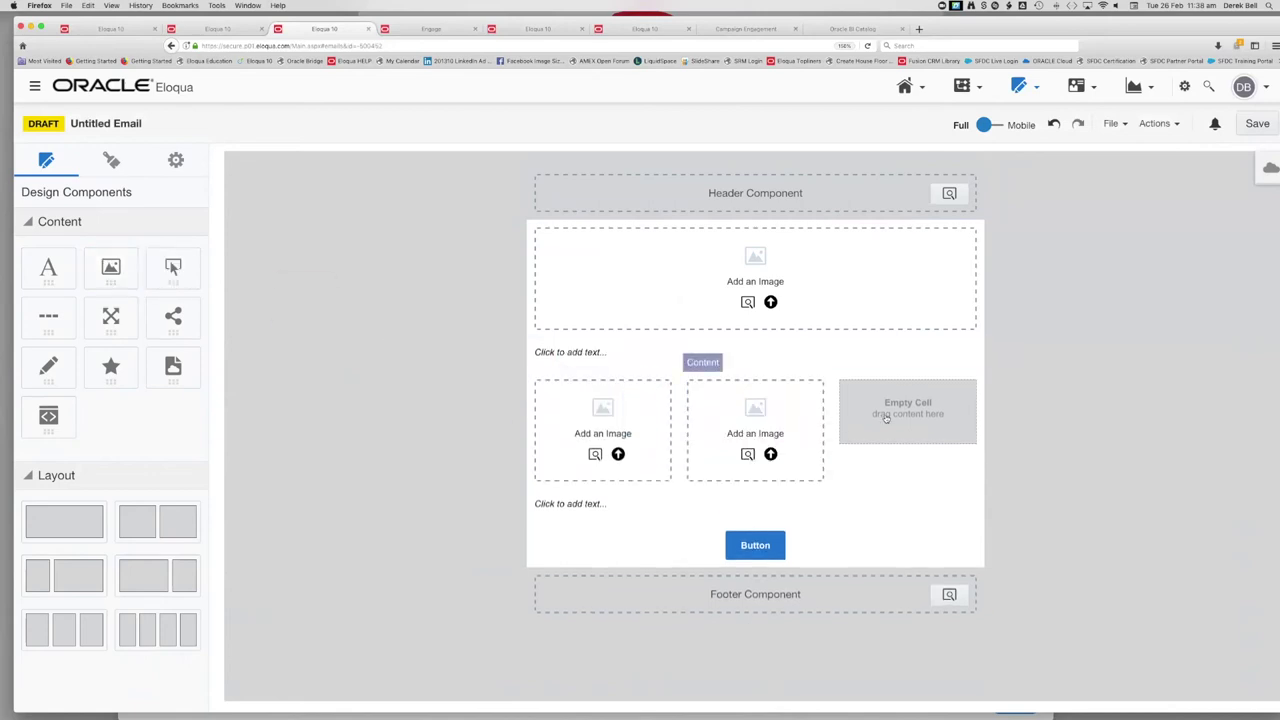
drag(110, 267, 946, 410)
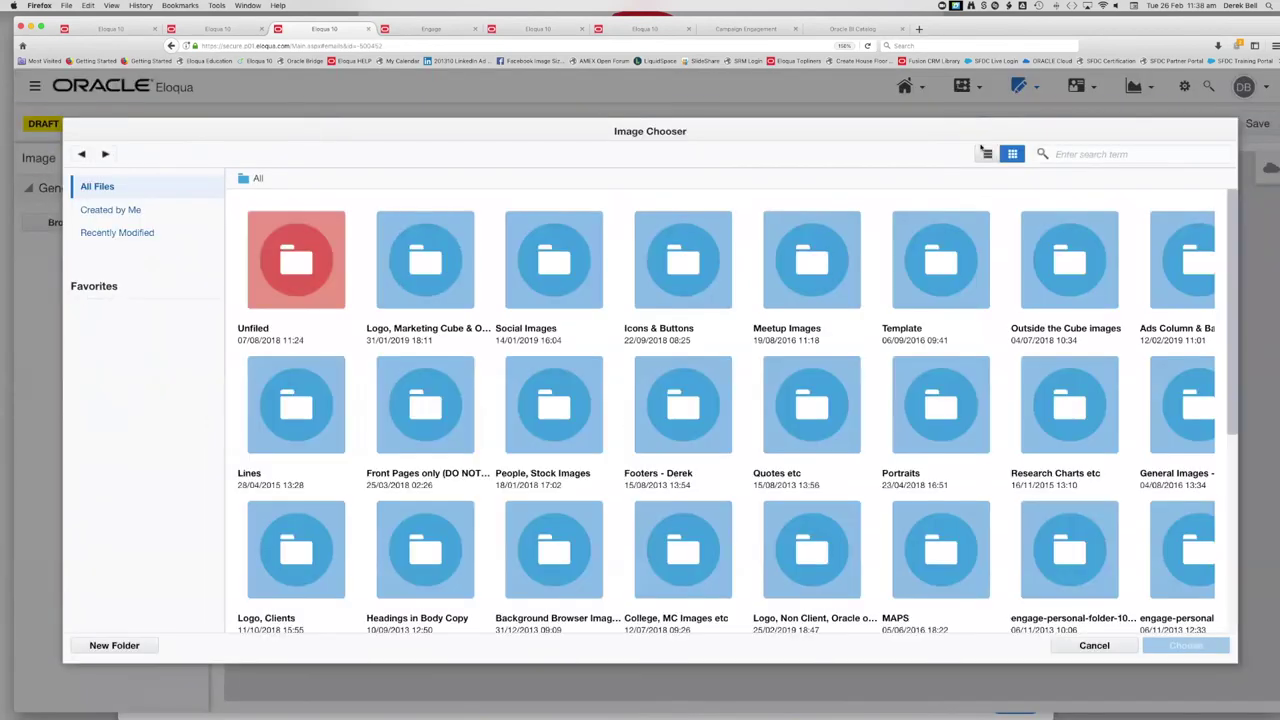
- Search the image library for "300x300" and insert the dark-haired woman's square portrait in the three-column layout's first cell
click(1079, 153)
text(300)
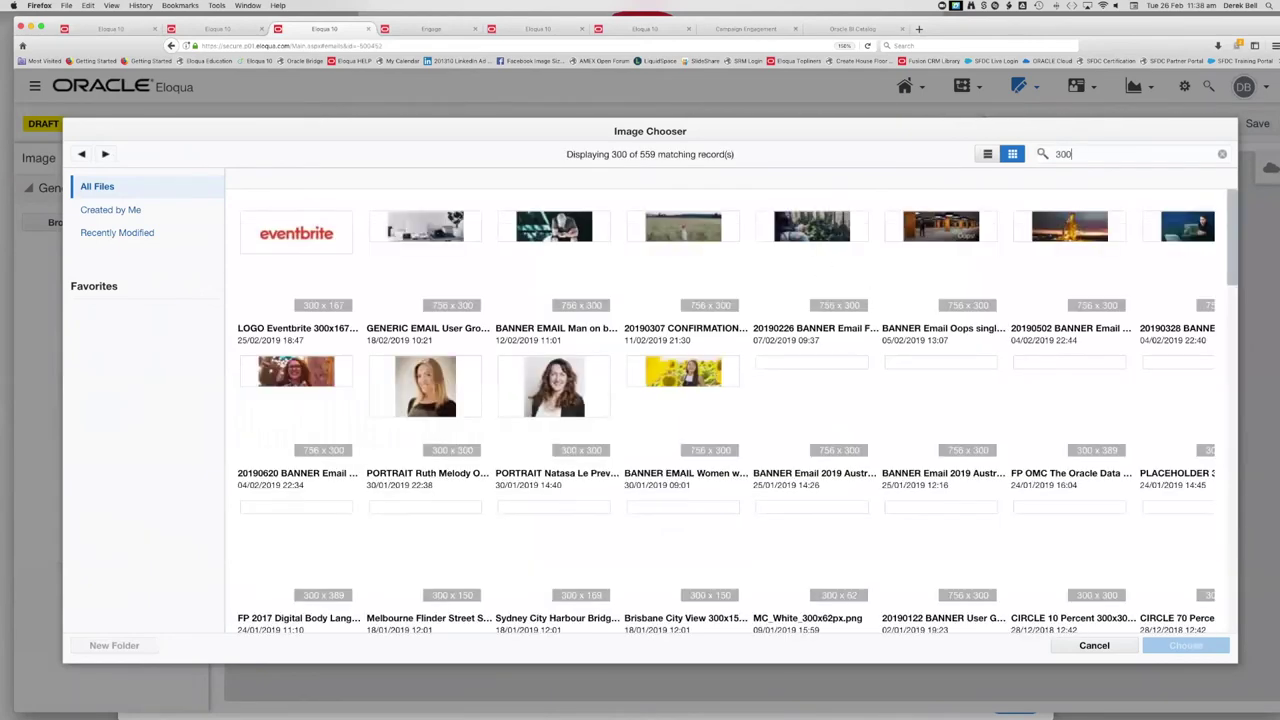
text(x300)
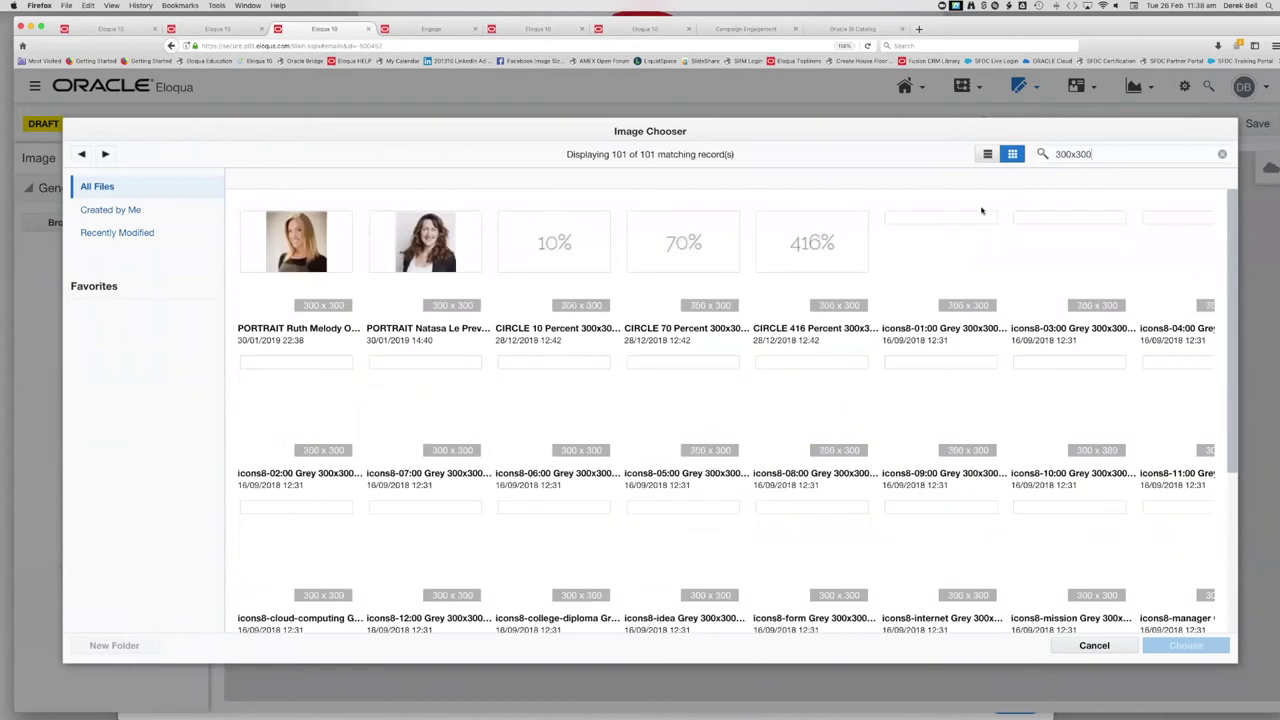
click(428, 242)
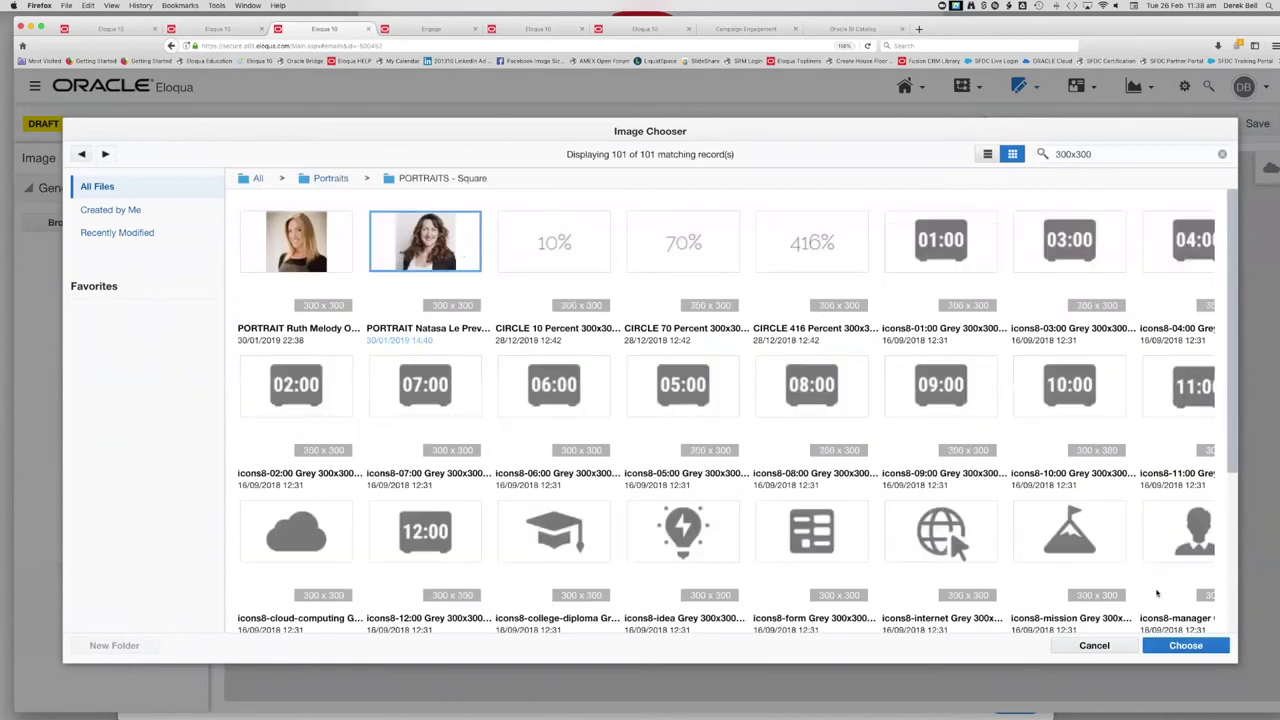
click(1173, 646)
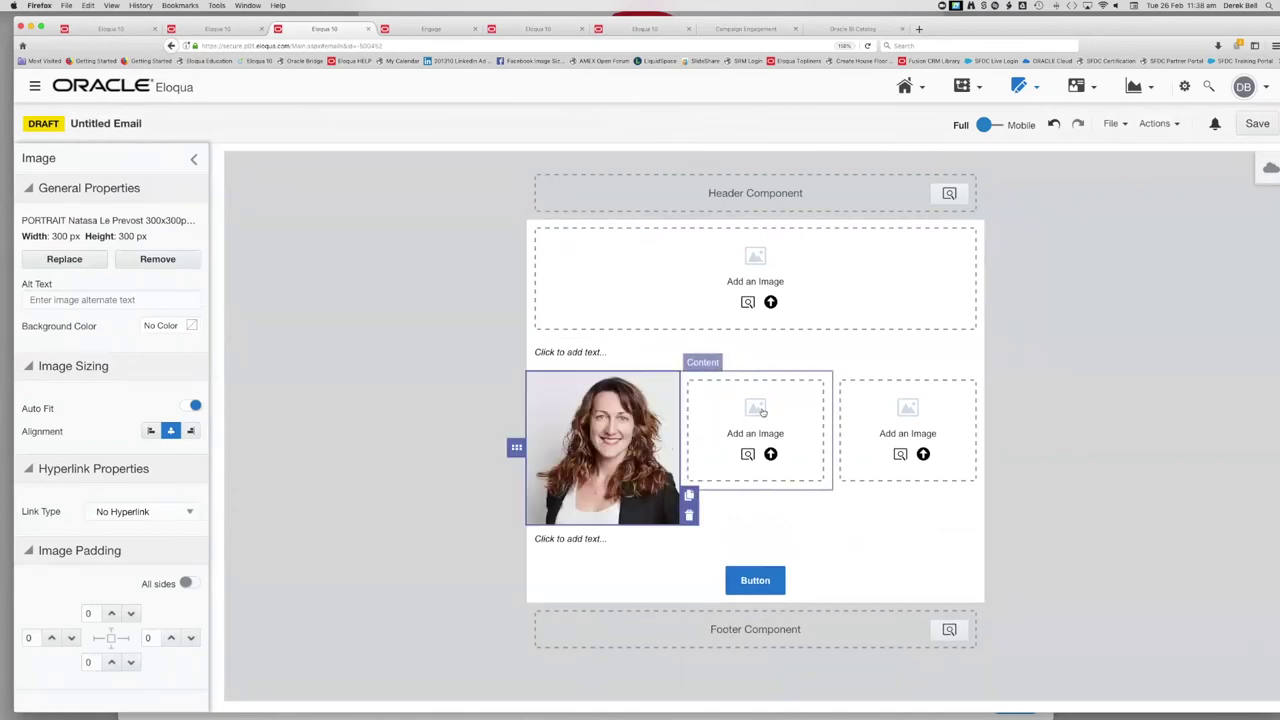
- Delete the middle cell's empty image block and put a duplicate of the portrait in its place
click(798, 411)
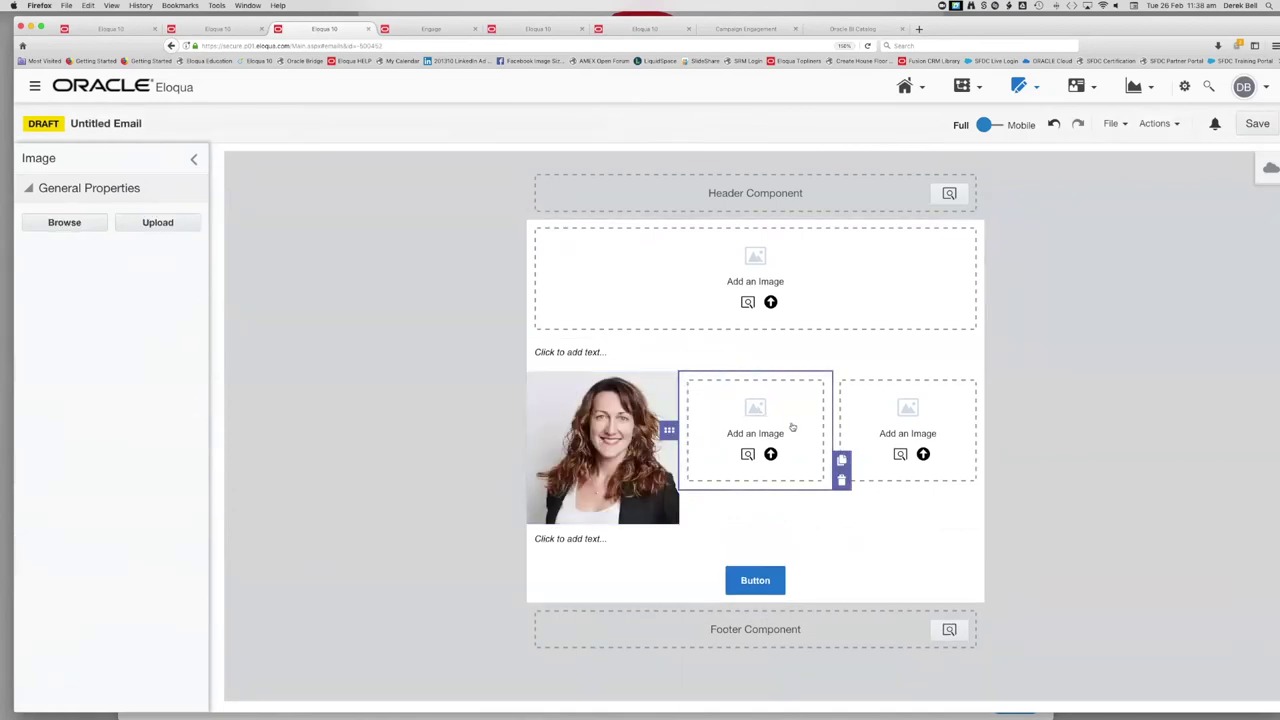
click(842, 481)
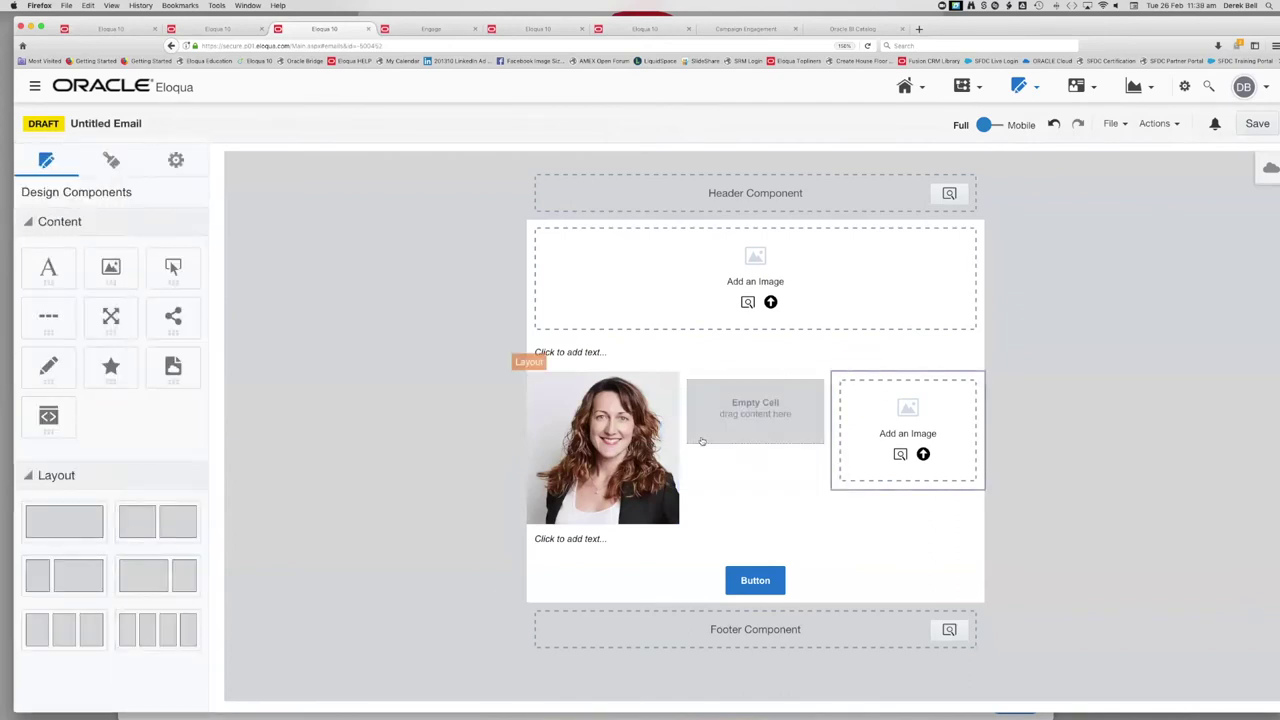
click(662, 482)
click(688, 496)
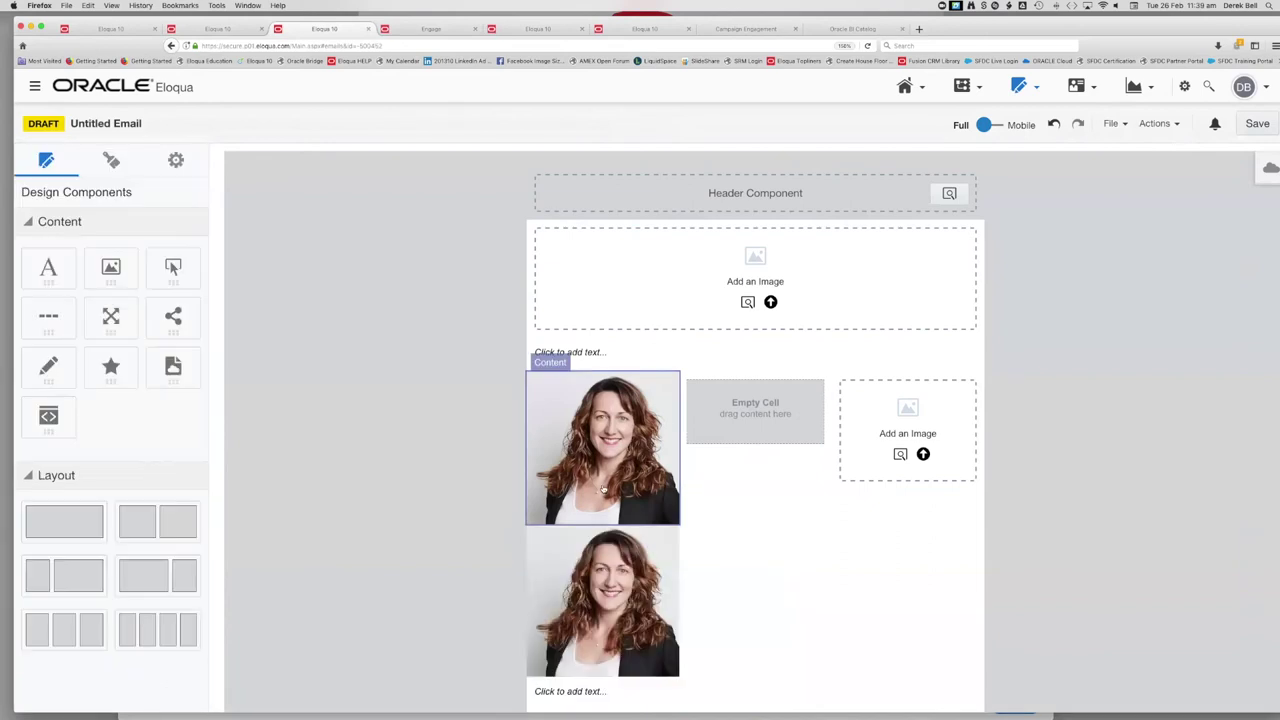
drag(731, 424, 757, 429)
- Remove the empty image block from the third cell and fill that cell with another duplicate of the portrait
click(970, 466)
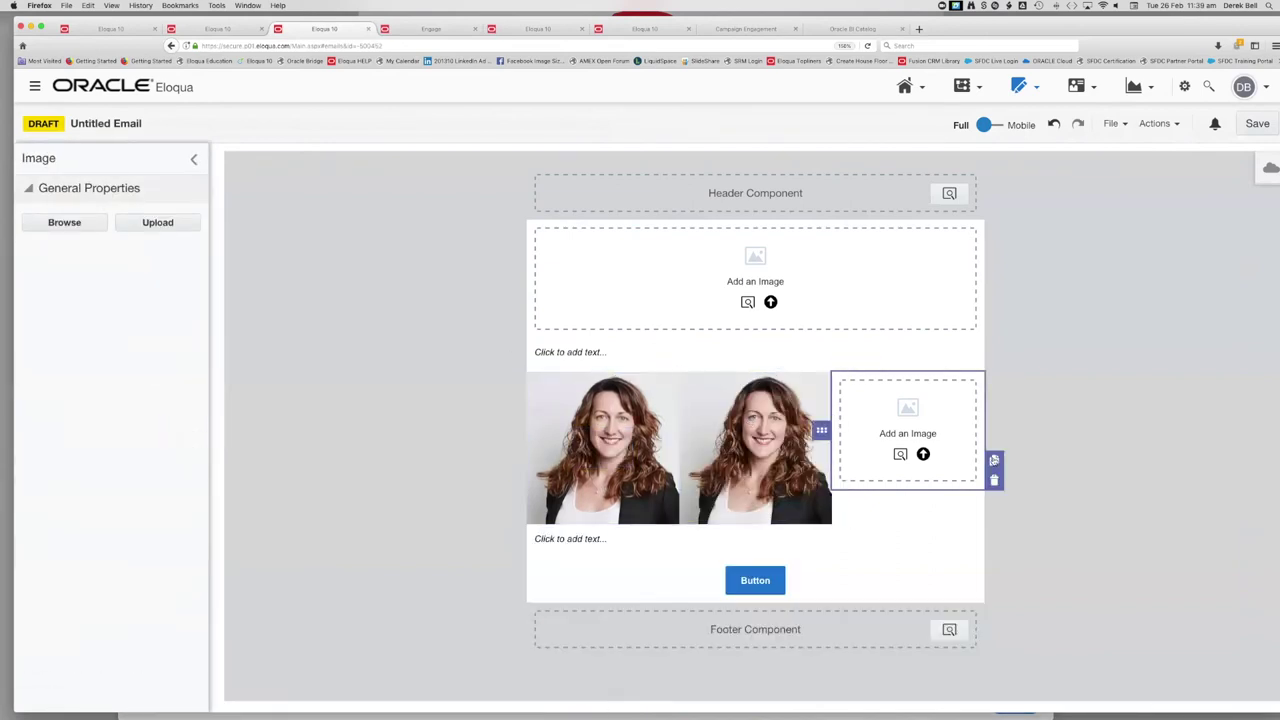
click(994, 461)
click(974, 565)
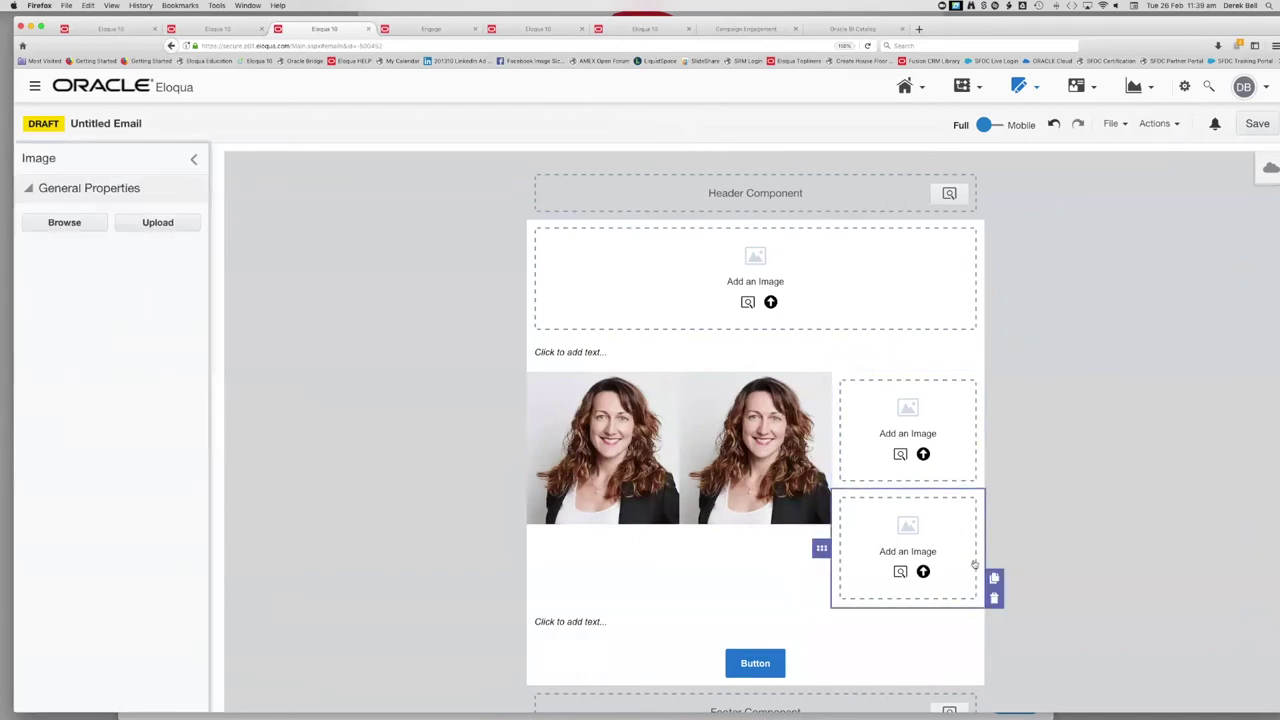
click(994, 599)
click(957, 463)
click(996, 480)
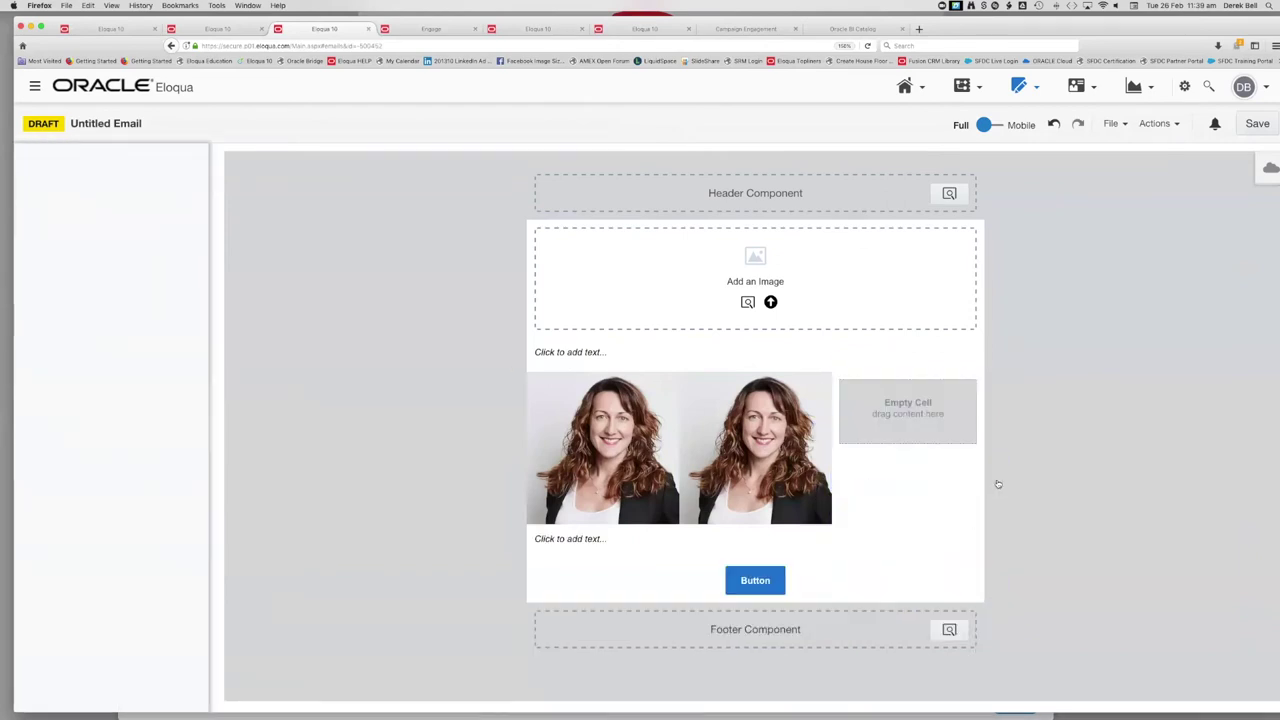
click(806, 460)
click(841, 495)
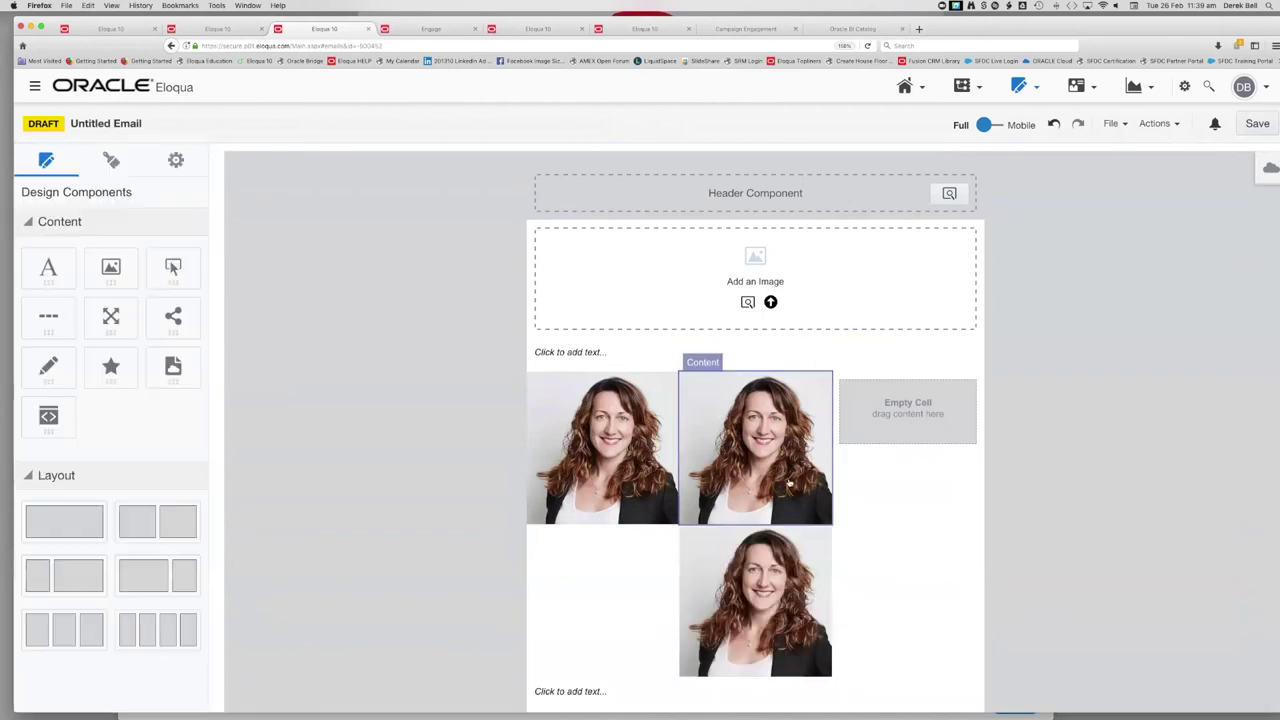
drag(757, 600, 960, 452)
click(1020, 423)
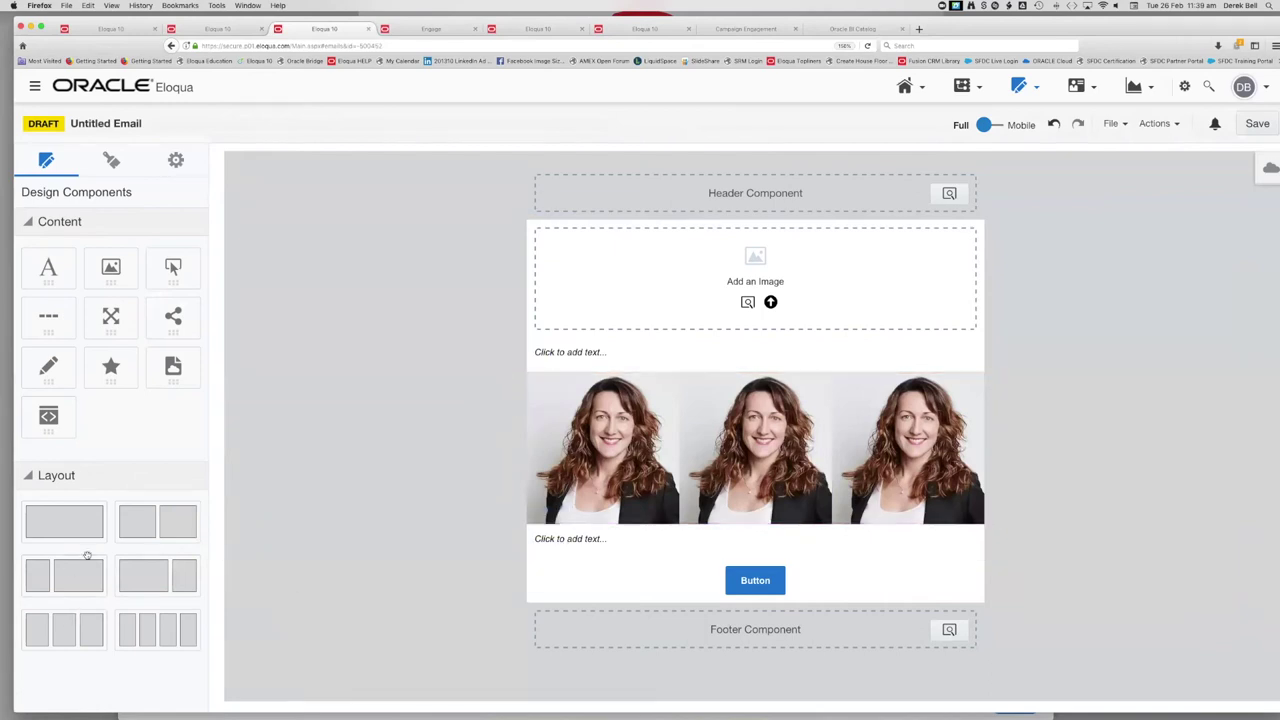
- Insert a second three-column layout below the portraits and add a text block with pasted Lorem ipsum text to its first cell
drag(70, 627, 571, 534)
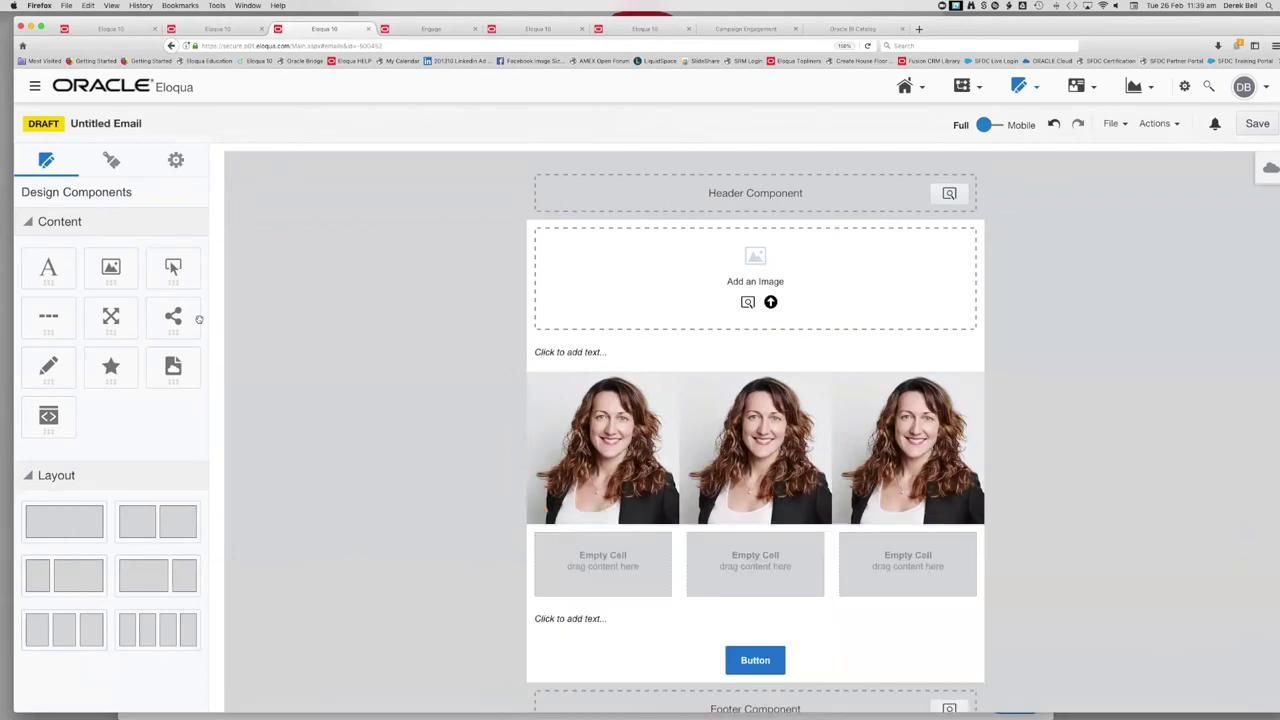
drag(48, 267, 604, 566)
click(662, 566)
key(ctrl+v)
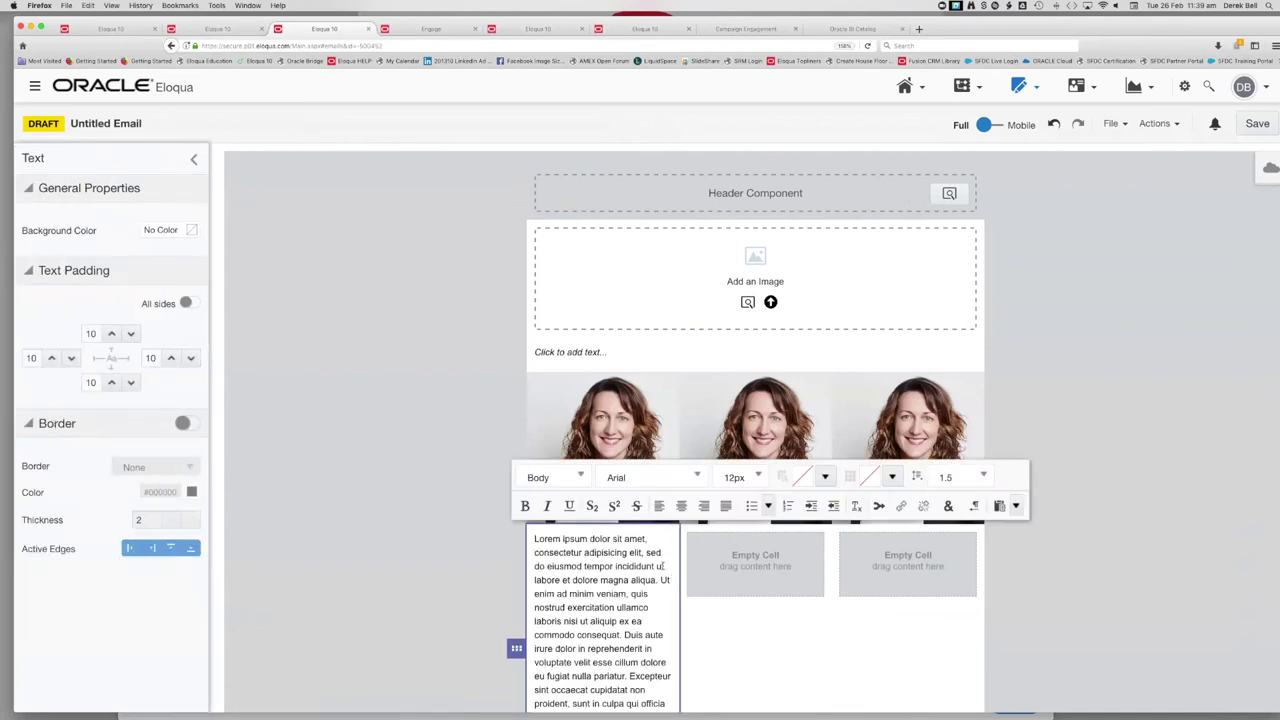
click(450, 553)
- Shorten the Lorem ipsum text by deleting everything from "Duis aute" to "laborum."
scroll(450, 553, down, 3)
double_click(598, 481)
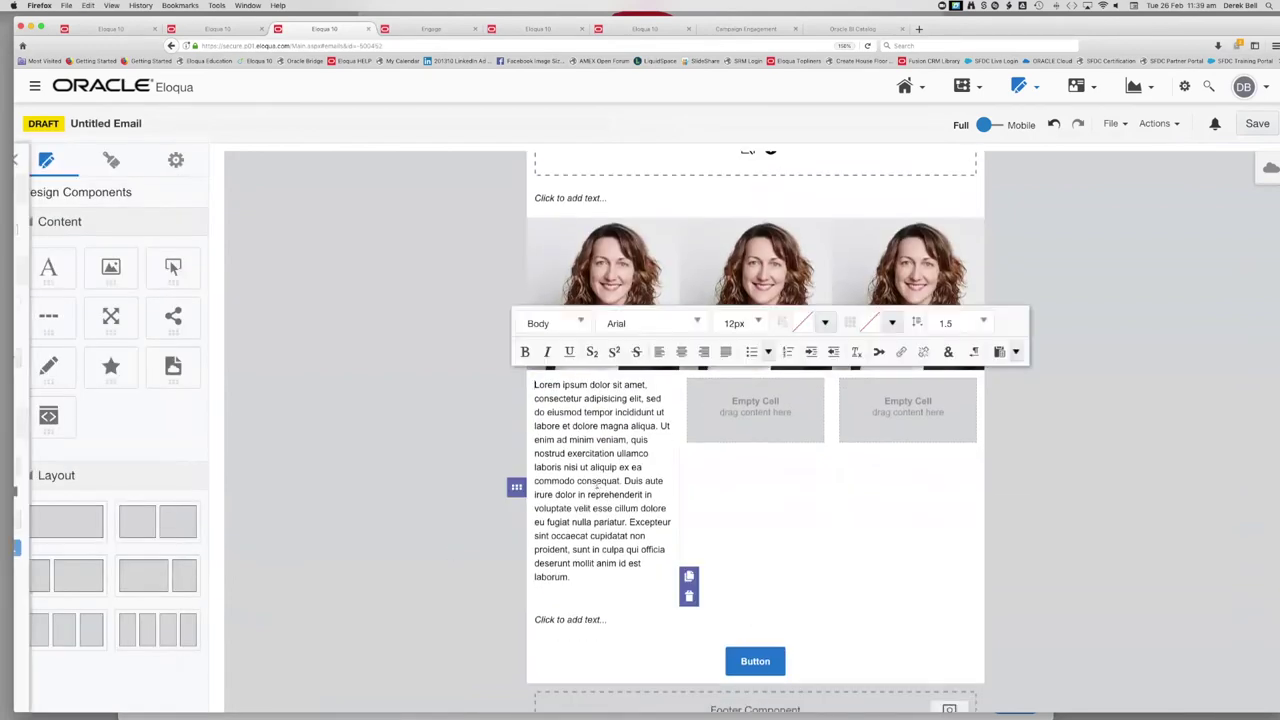
drag(624, 480, 705, 578)
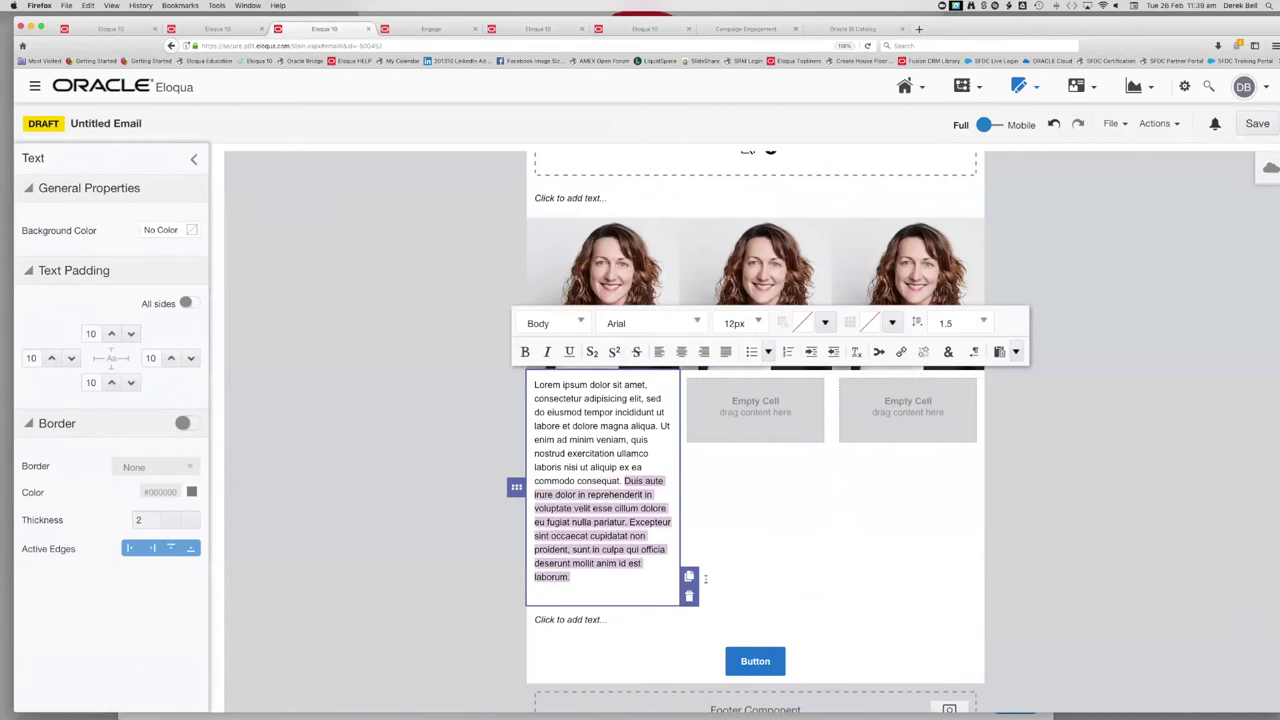
key(BackSpace)
click(657, 473)
click(657, 473)
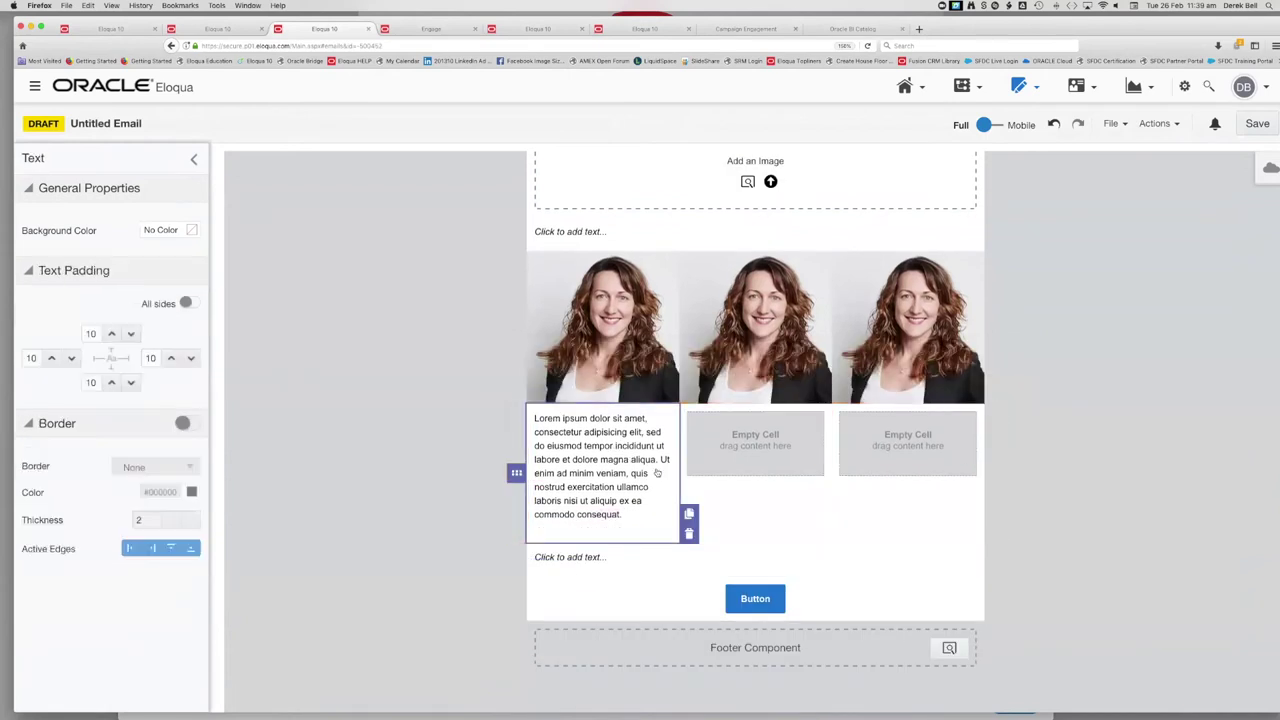
- Duplicate the shortened text block twice and place the copies in the second and third cells of the same layout
key(super+c)
key(super+v)
click(523, 474)
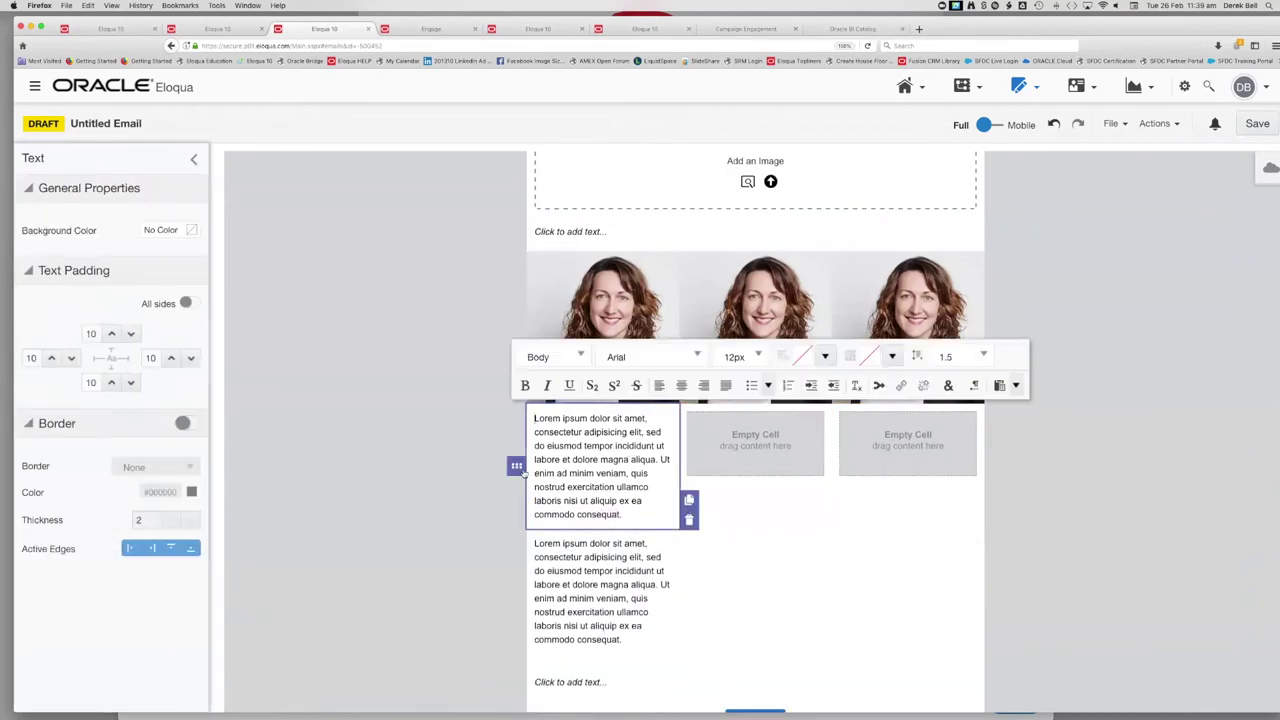
drag(516, 466, 735, 440)
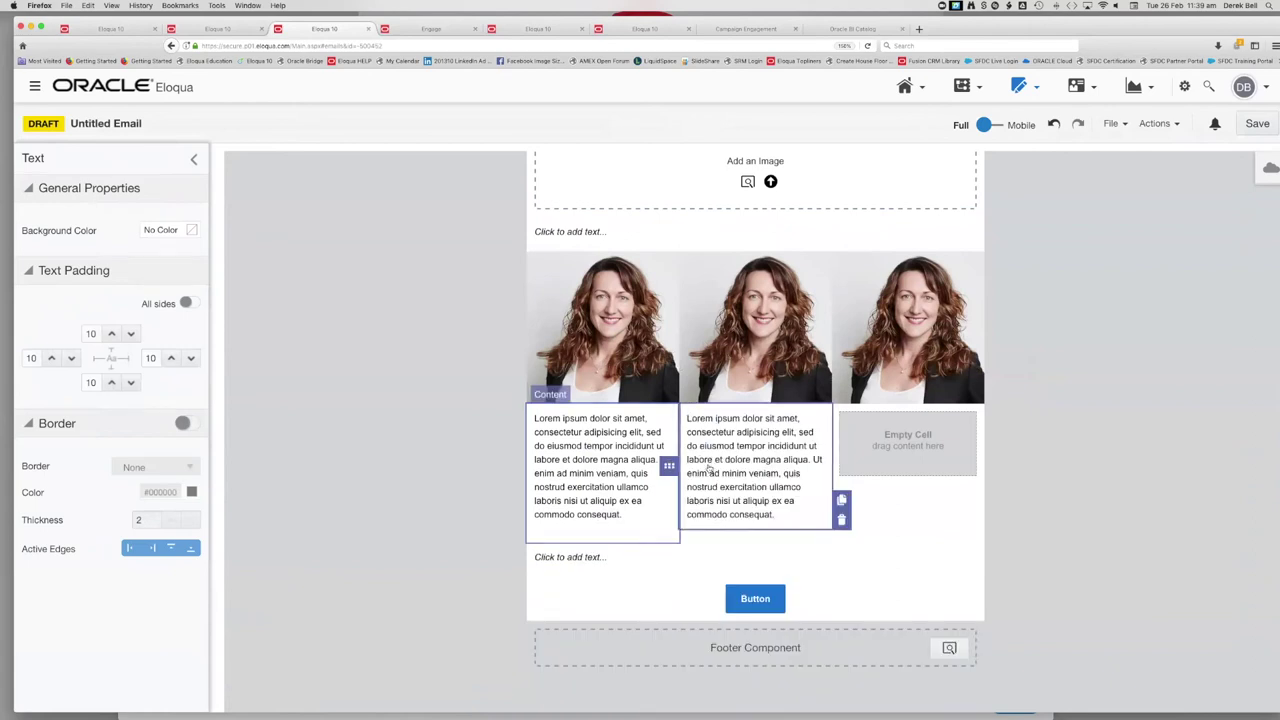
click(841, 500)
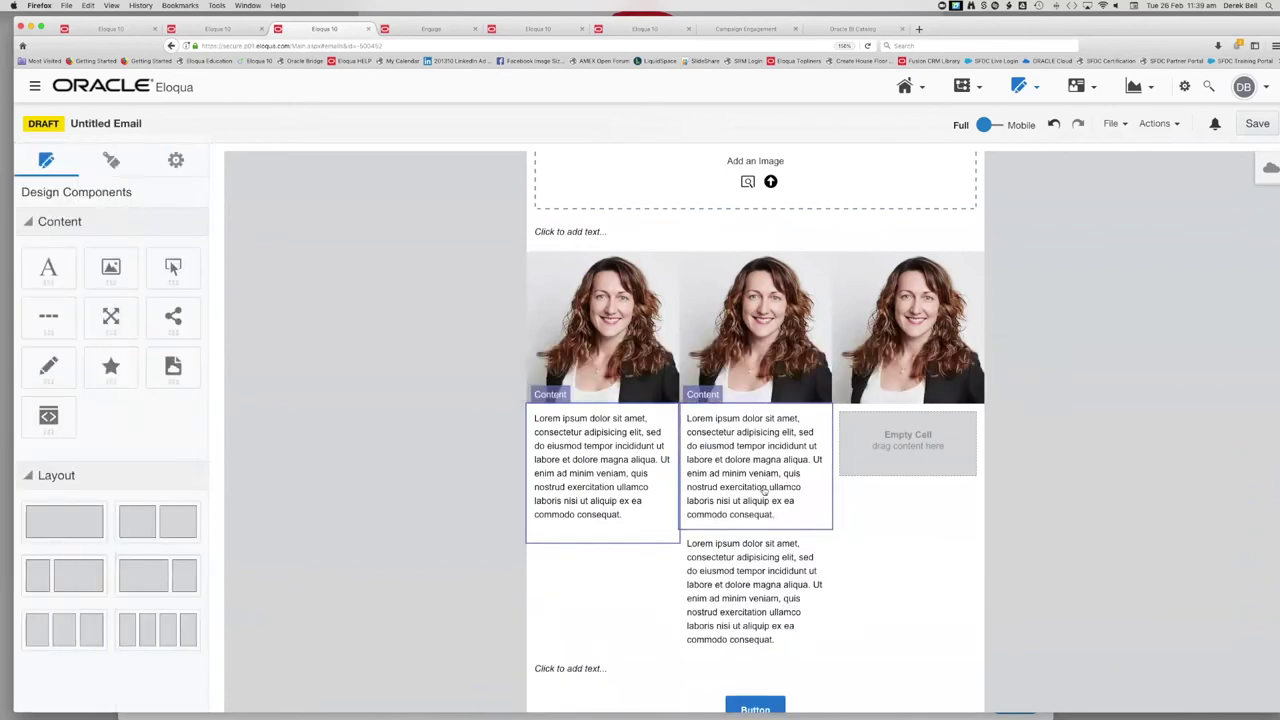
click(681, 591)
drag(668, 591, 880, 443)
click(1034, 410)
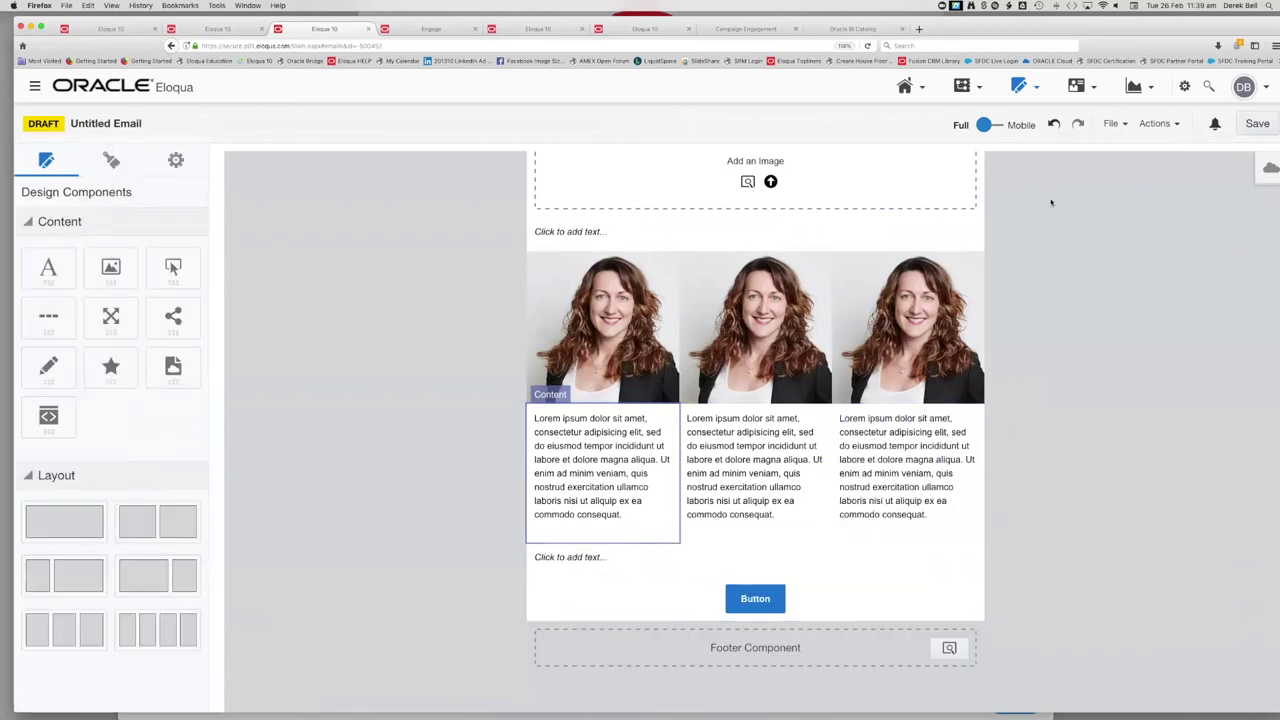
- Preview the email in mobile view to check how portraits and texts stack, and return to full view
click(985, 124)
scroll(686, 458, down, 10)
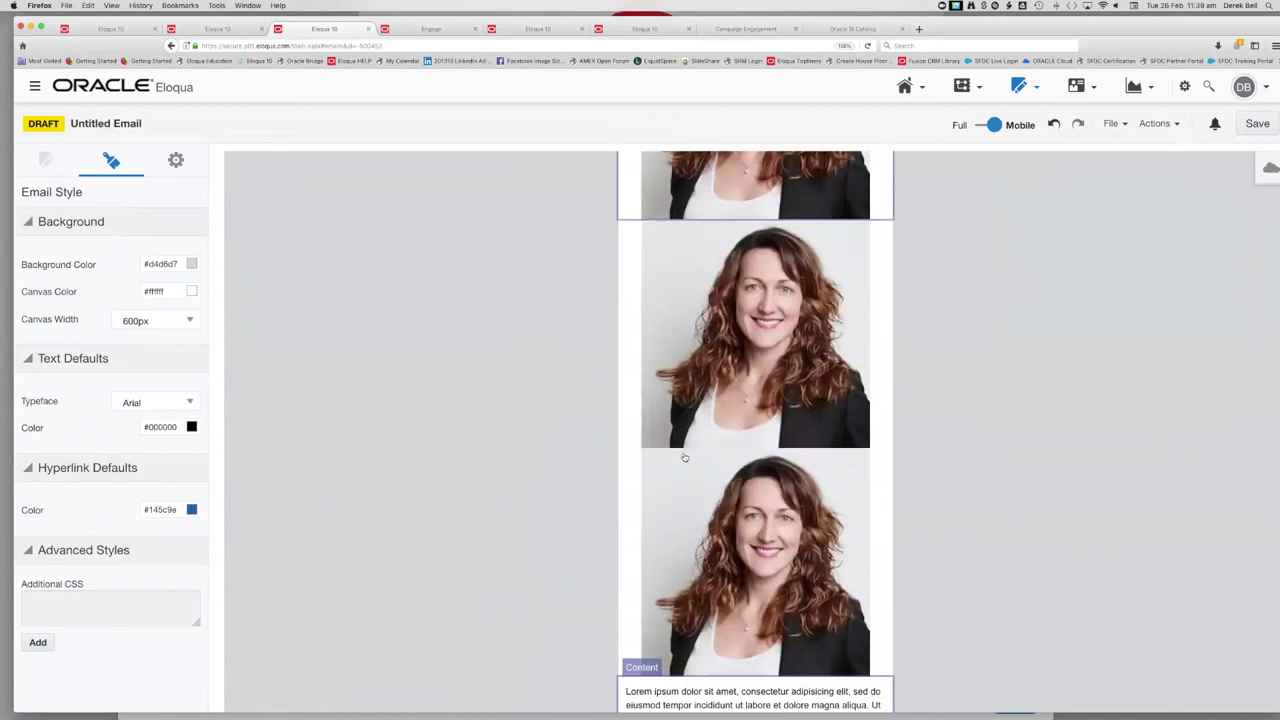
scroll(735, 541, down, 10)
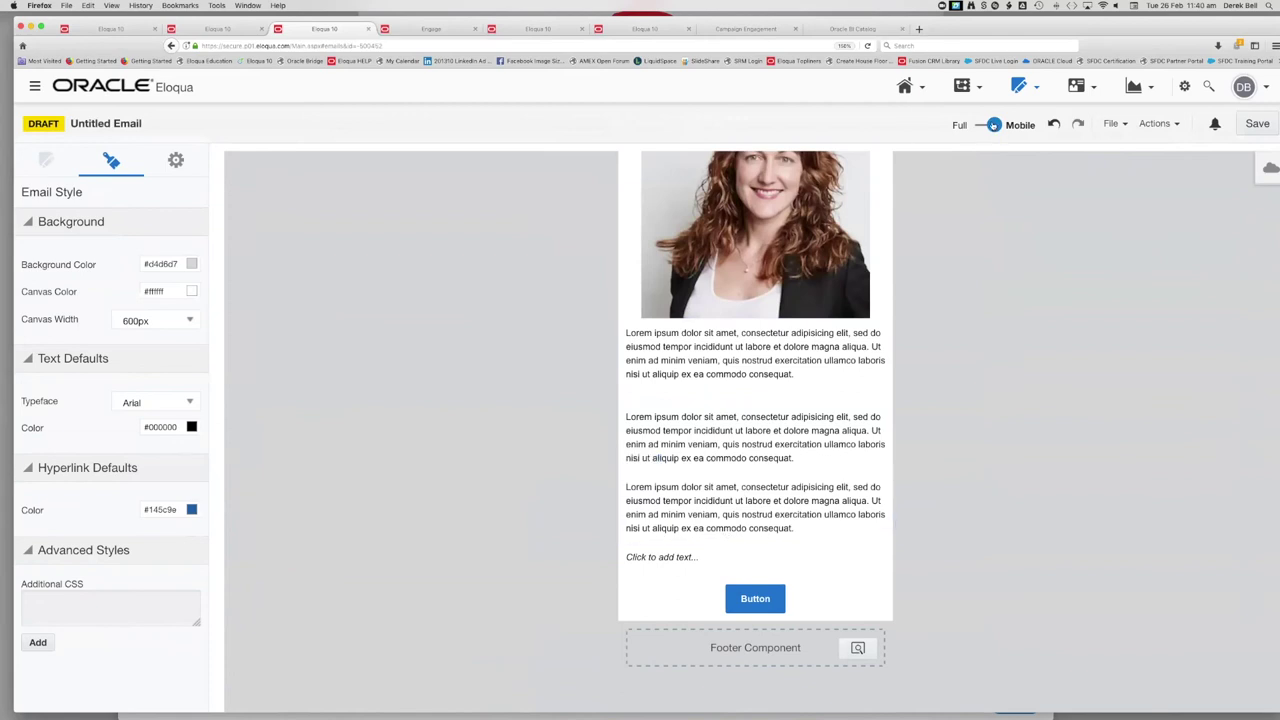
click(993, 124)
- Show the boundaries of the portrait layout and of the separate text layout beneath it
click(585, 456)
click(492, 314)
click(519, 328)
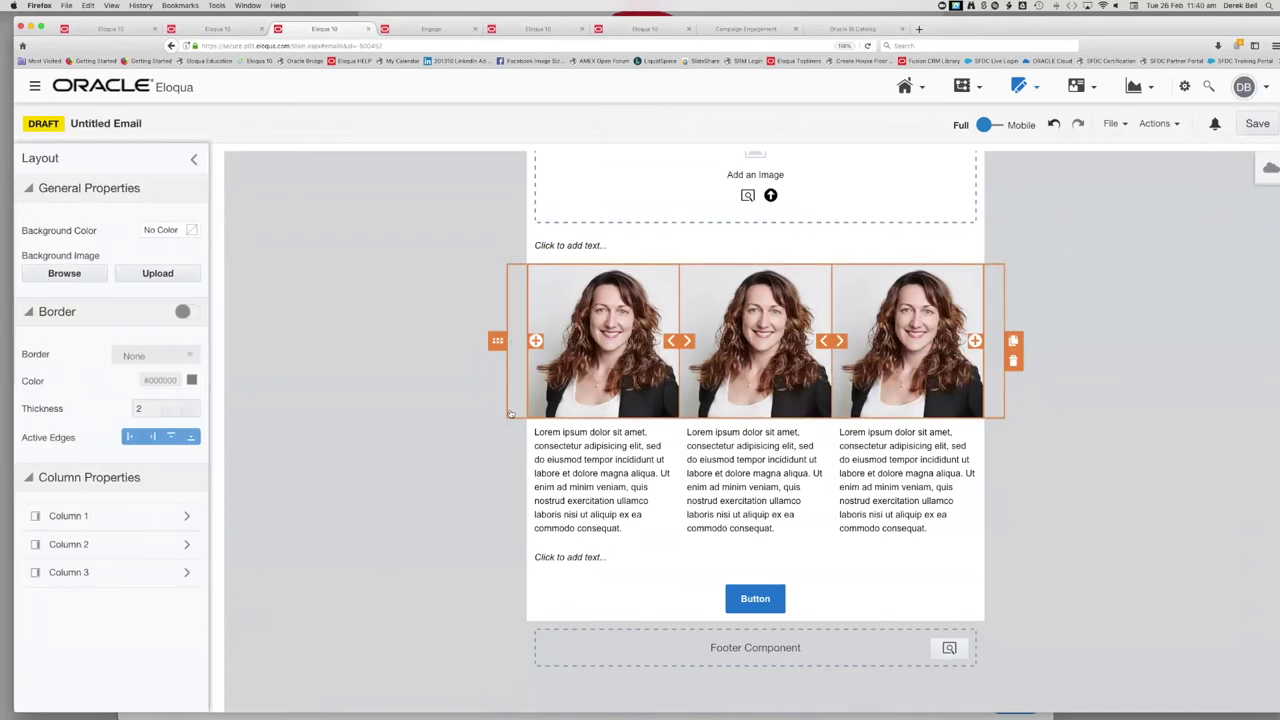
click(521, 447)
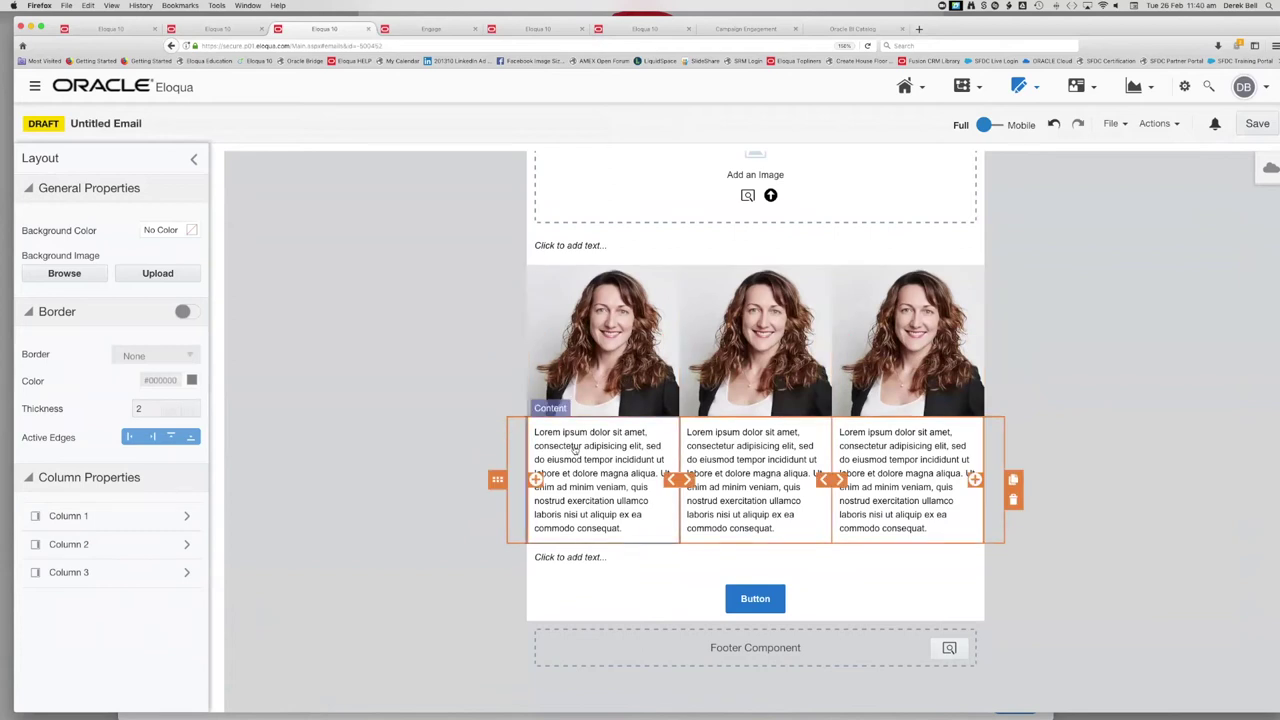
- Move each text block into the cell of the portrait above it, and delete the emptied three-column layout
click(530, 490)
drag(516, 480, 575, 420)
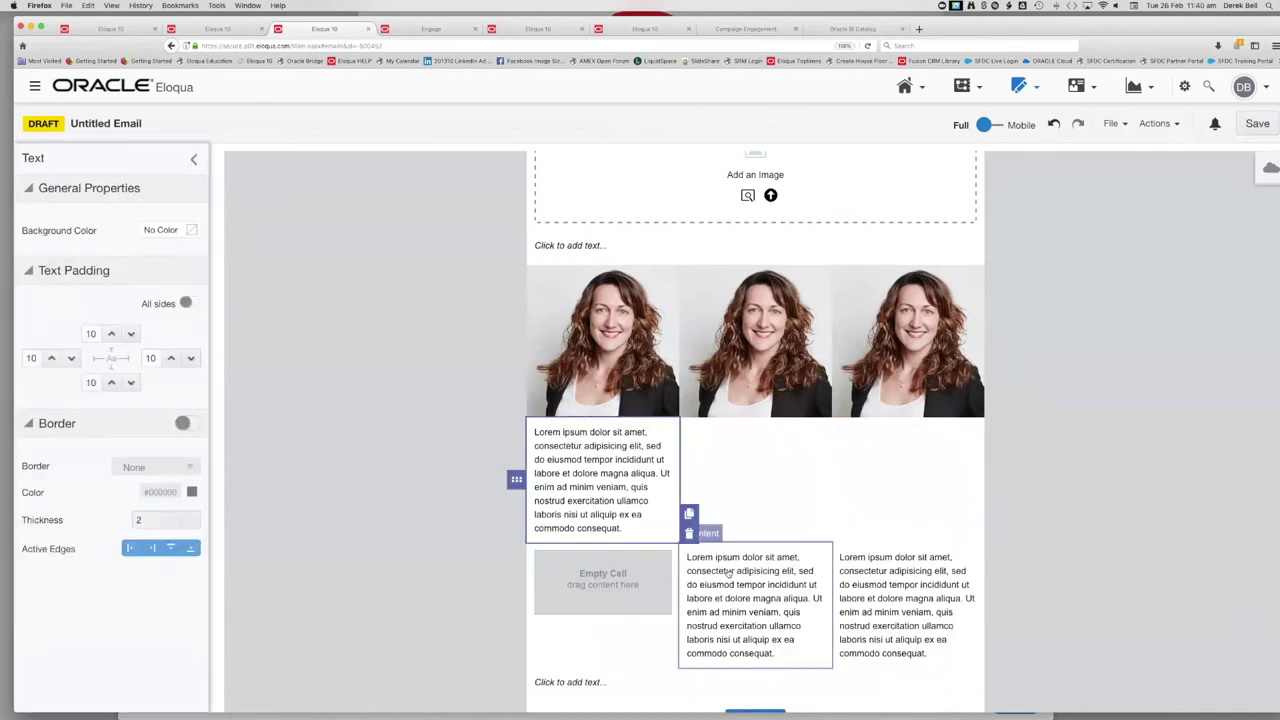
drag(668, 604, 708, 416)
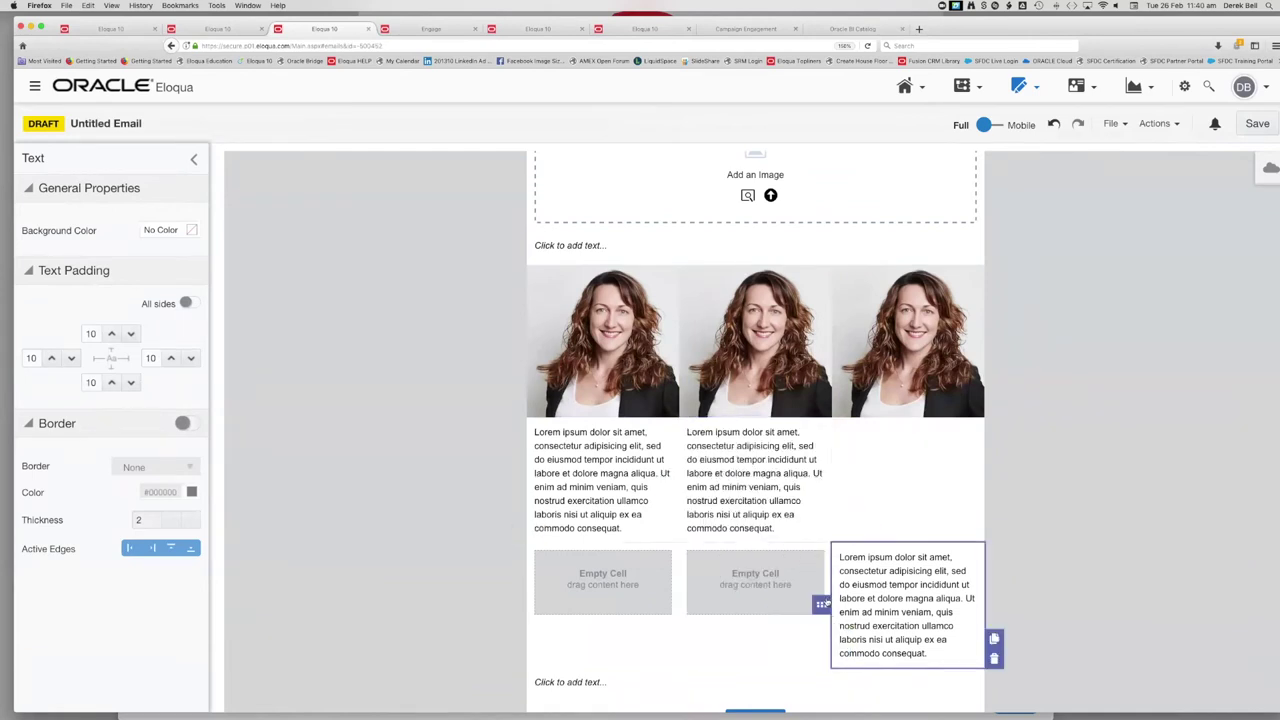
drag(821, 604, 866, 422)
click(933, 571)
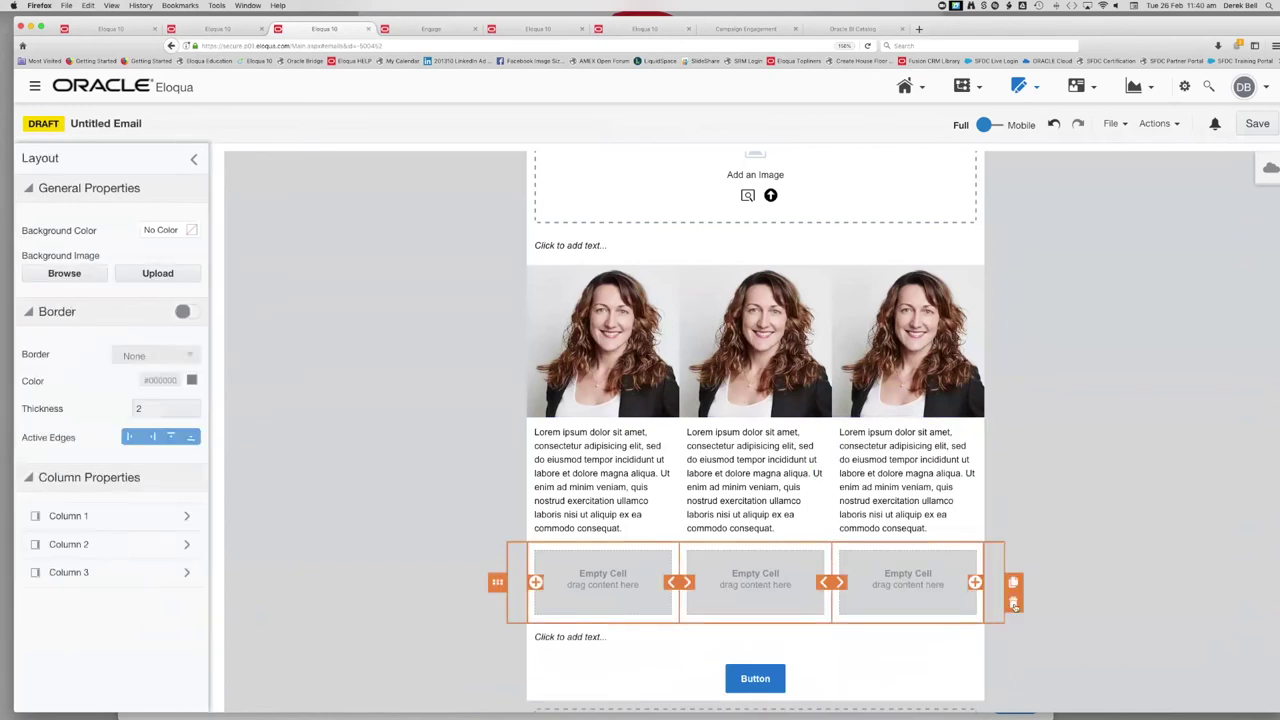
click(1013, 604)
- Check the stacking order of the combined portrait and text cells in mobile view, and return to full view
mouse_move(997, 85)
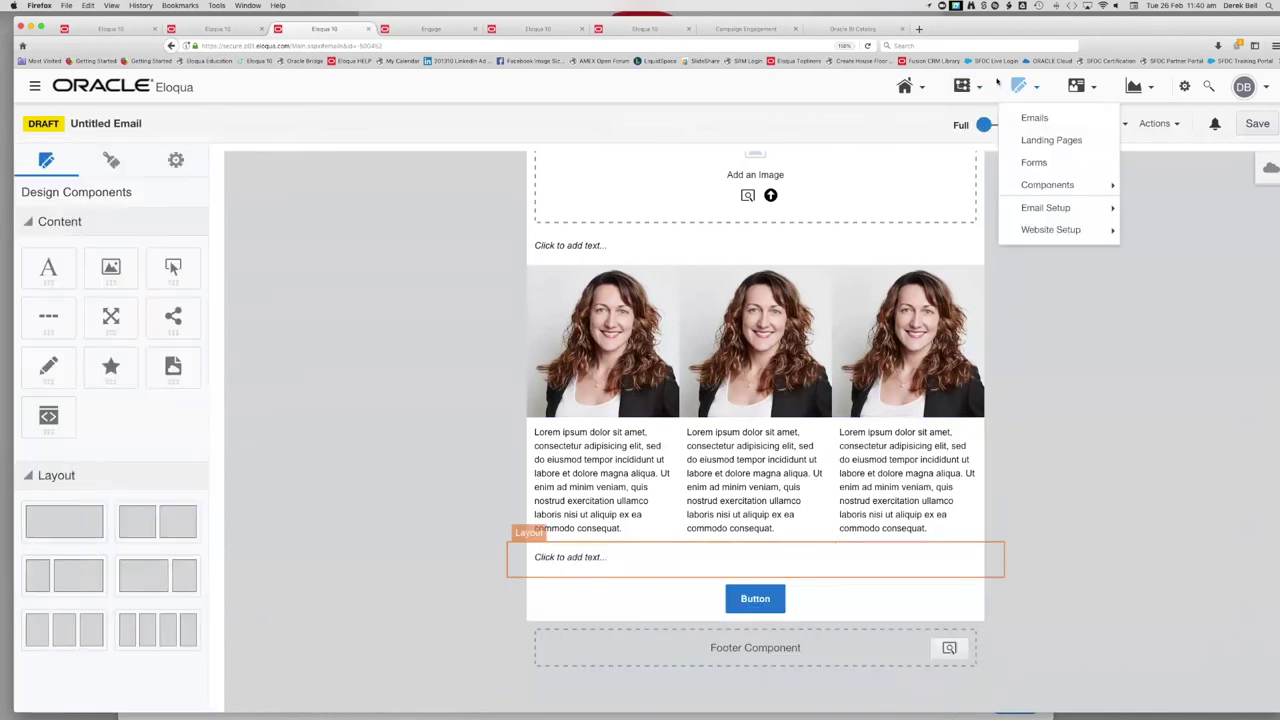
click(986, 124)
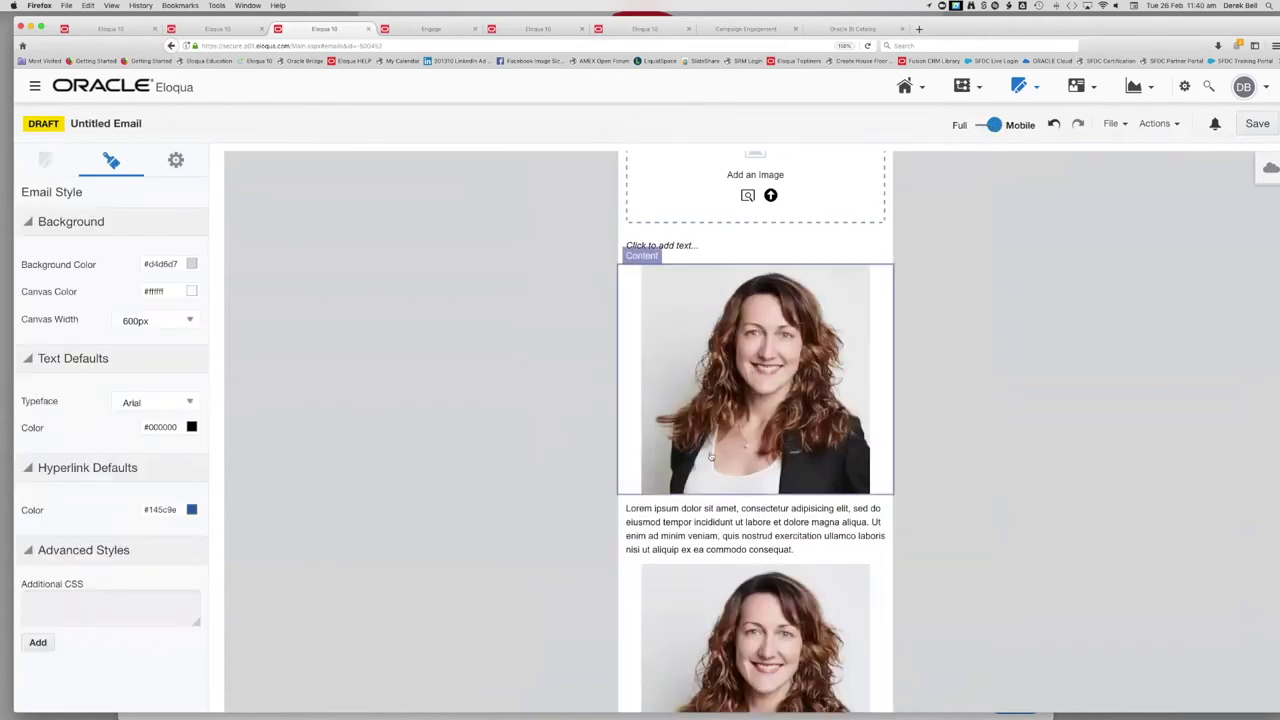
scroll(711, 457, down, 2)
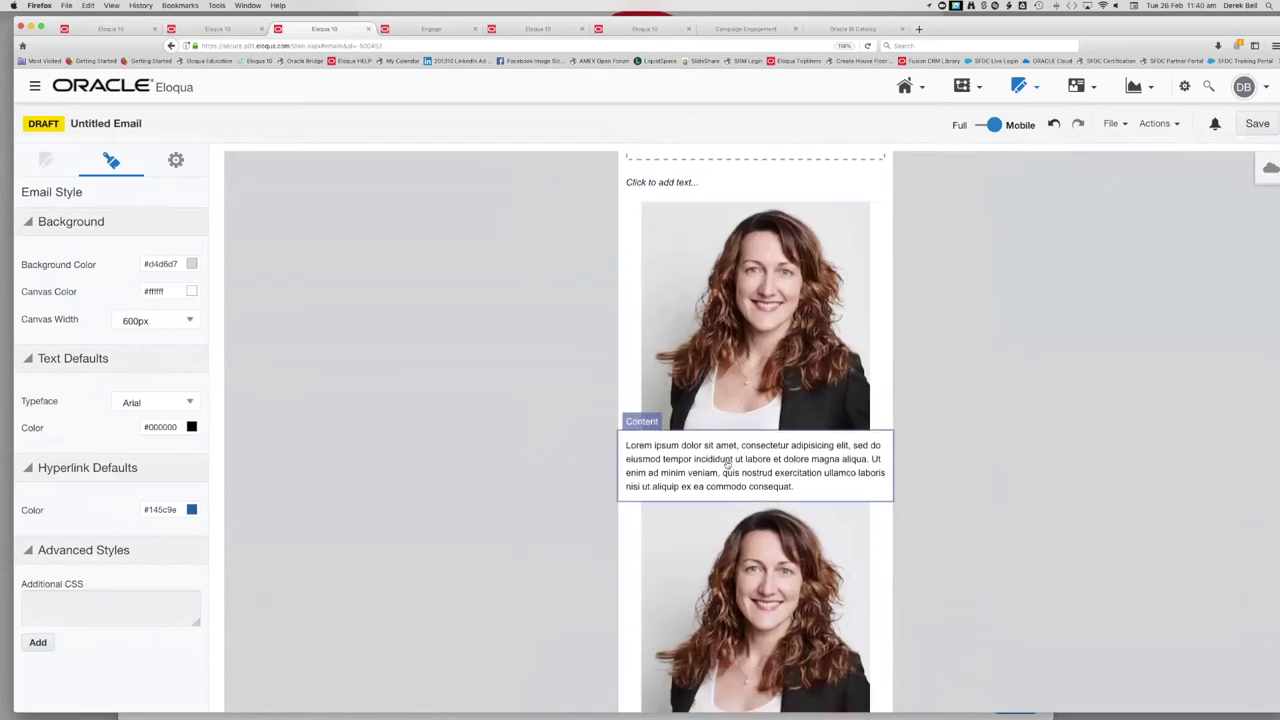
scroll(727, 463, down, 10)
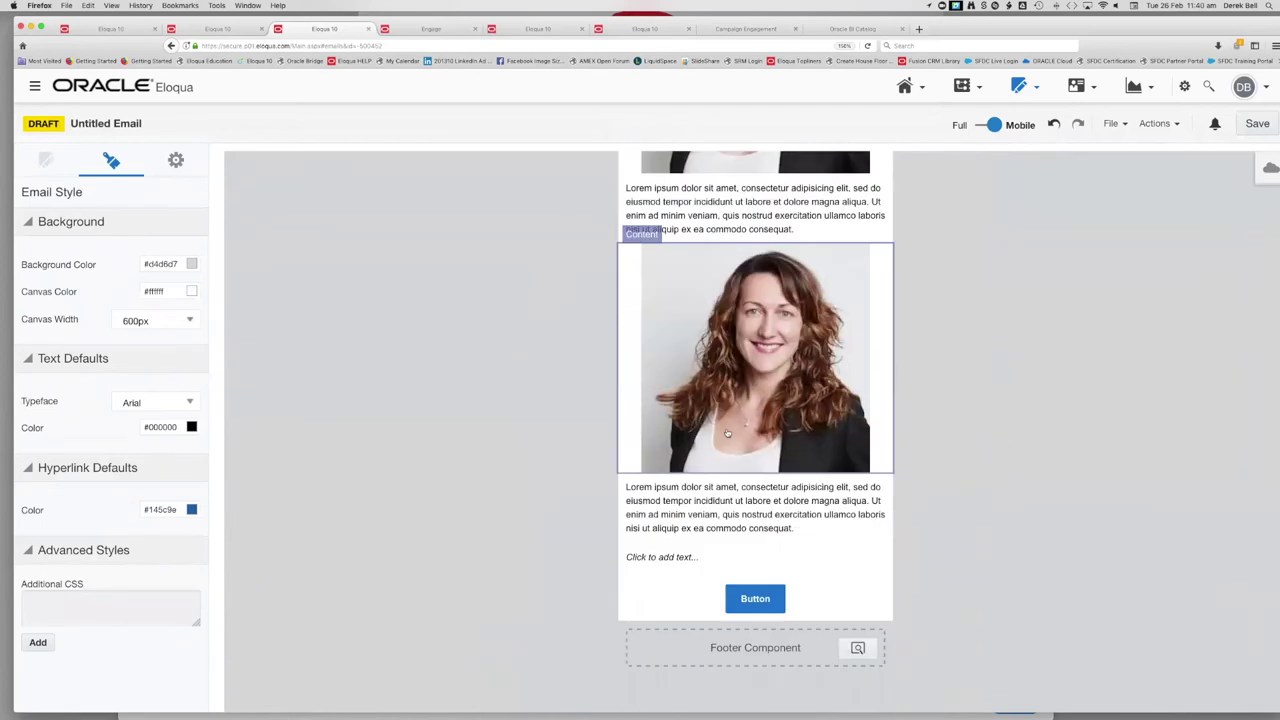
scroll(735, 458, up, 10)
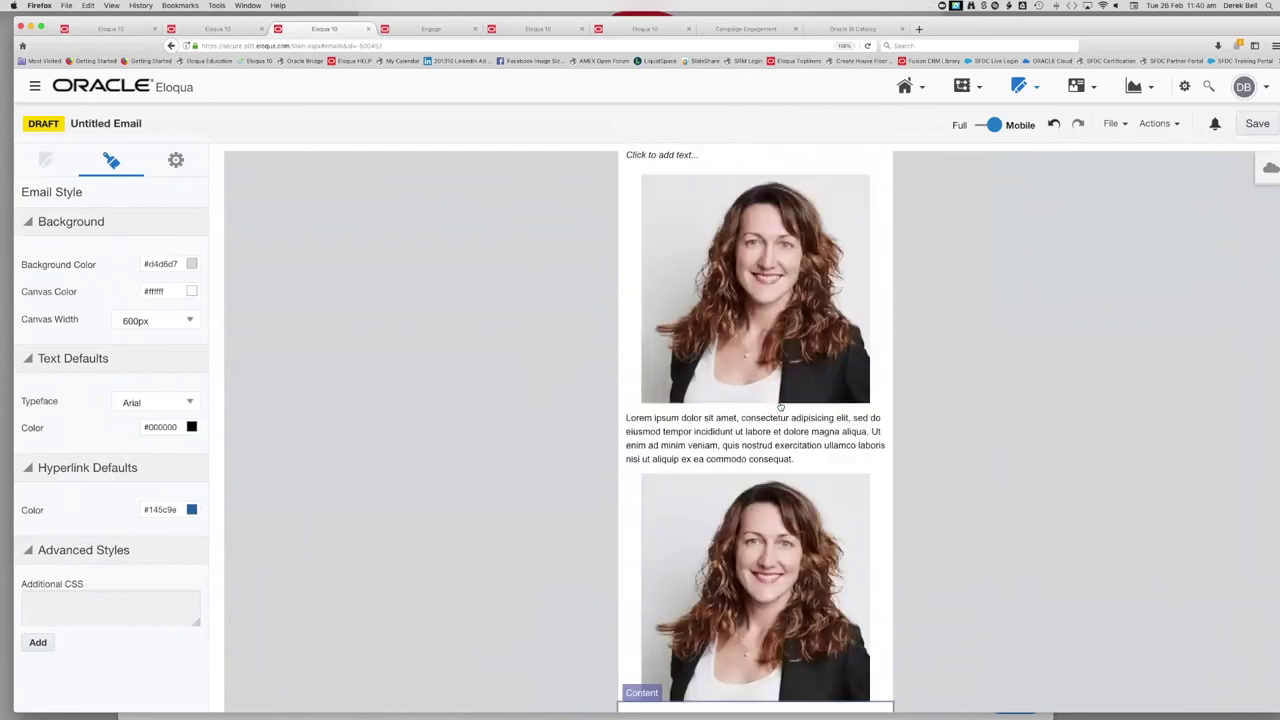
click(992, 125)
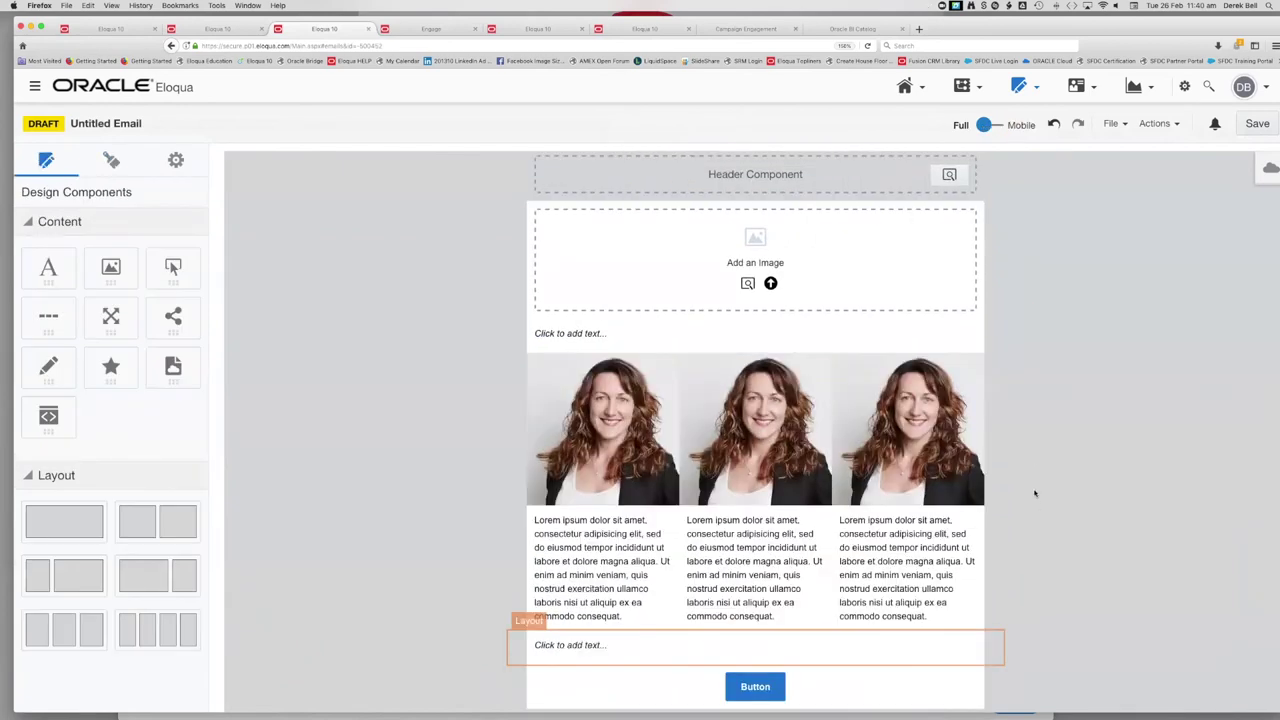
- Add a button block beneath the text in each of the three portrait cells
drag(172, 267, 603, 614)
drag(355, 383, 737, 628)
drag(172, 267, 909, 629)
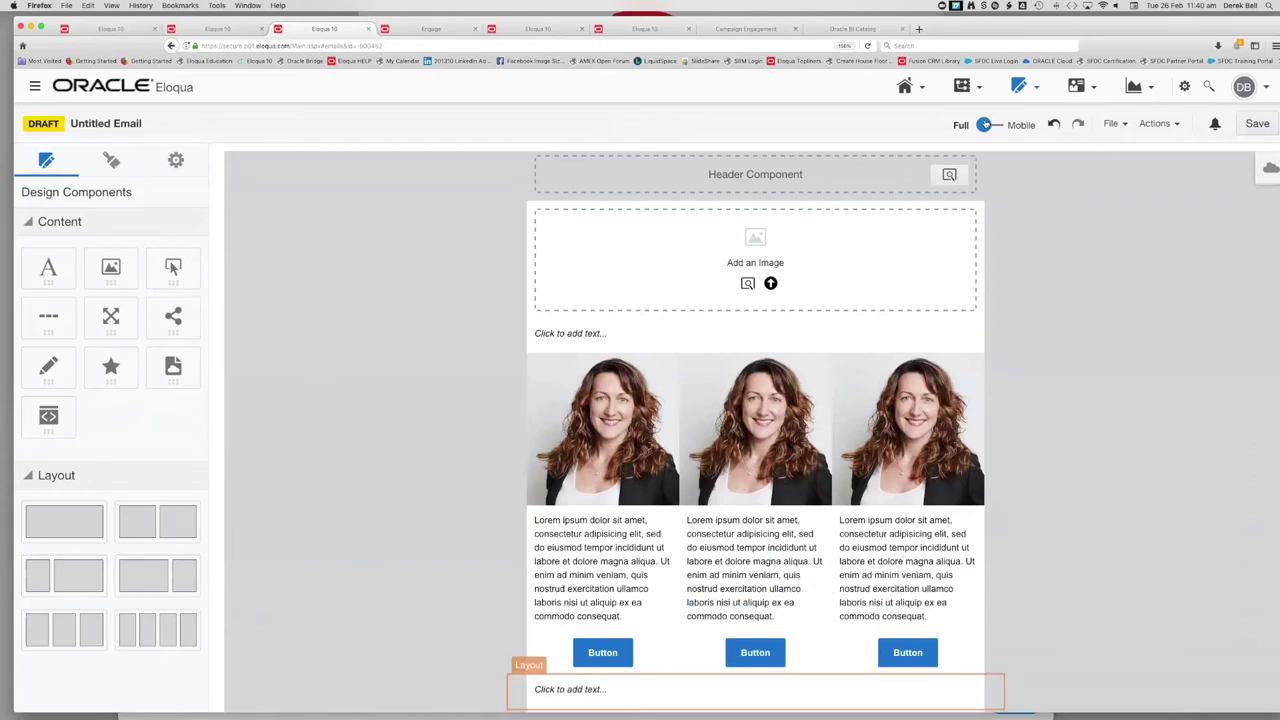
- Check how each portrait, text and button group stacks in mobile view, and return to full view
click(990, 124)
scroll(728, 306, down, 3)
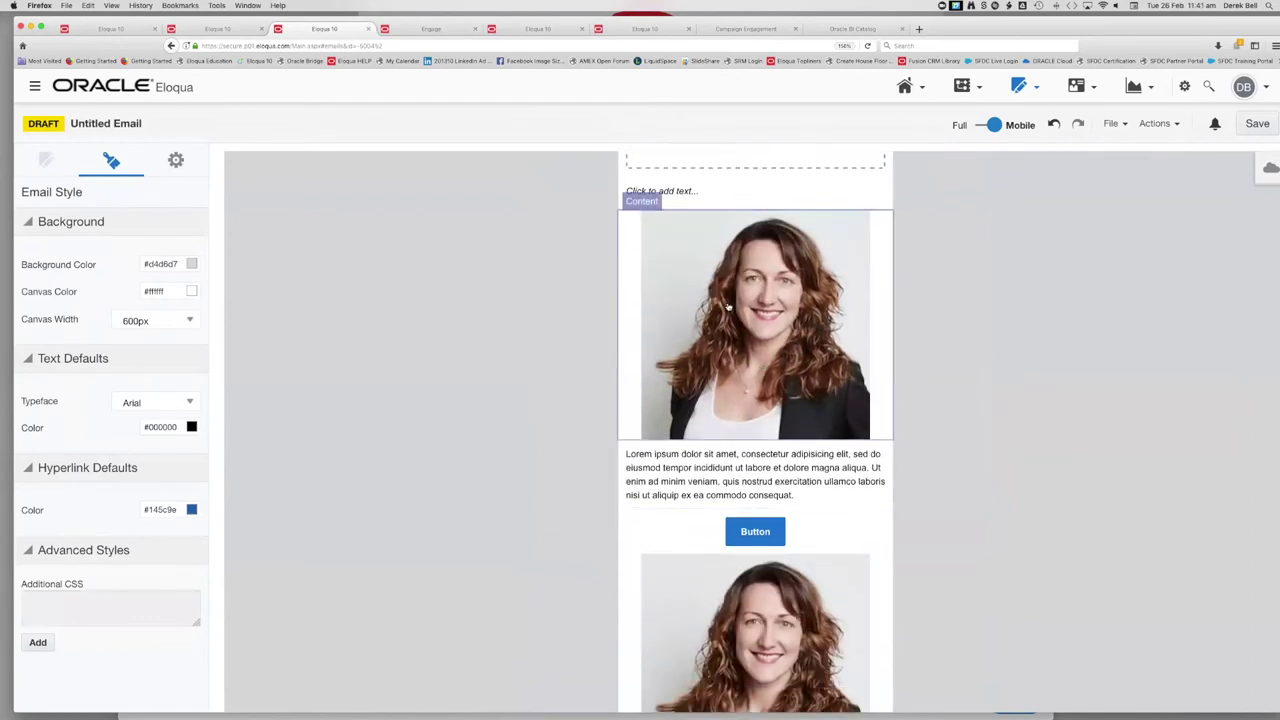
scroll(777, 536, down, 8)
scroll(777, 536, down, 5)
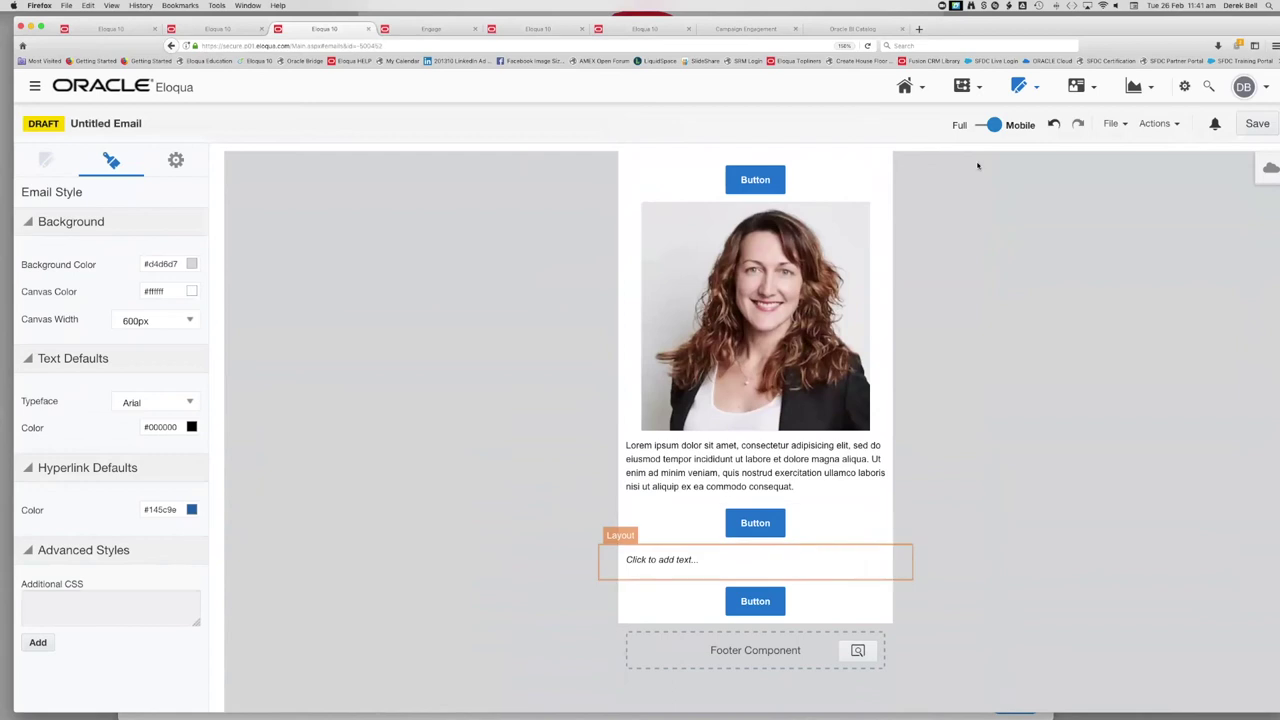
click(990, 124)
scroll(1080, 297, up, 3)
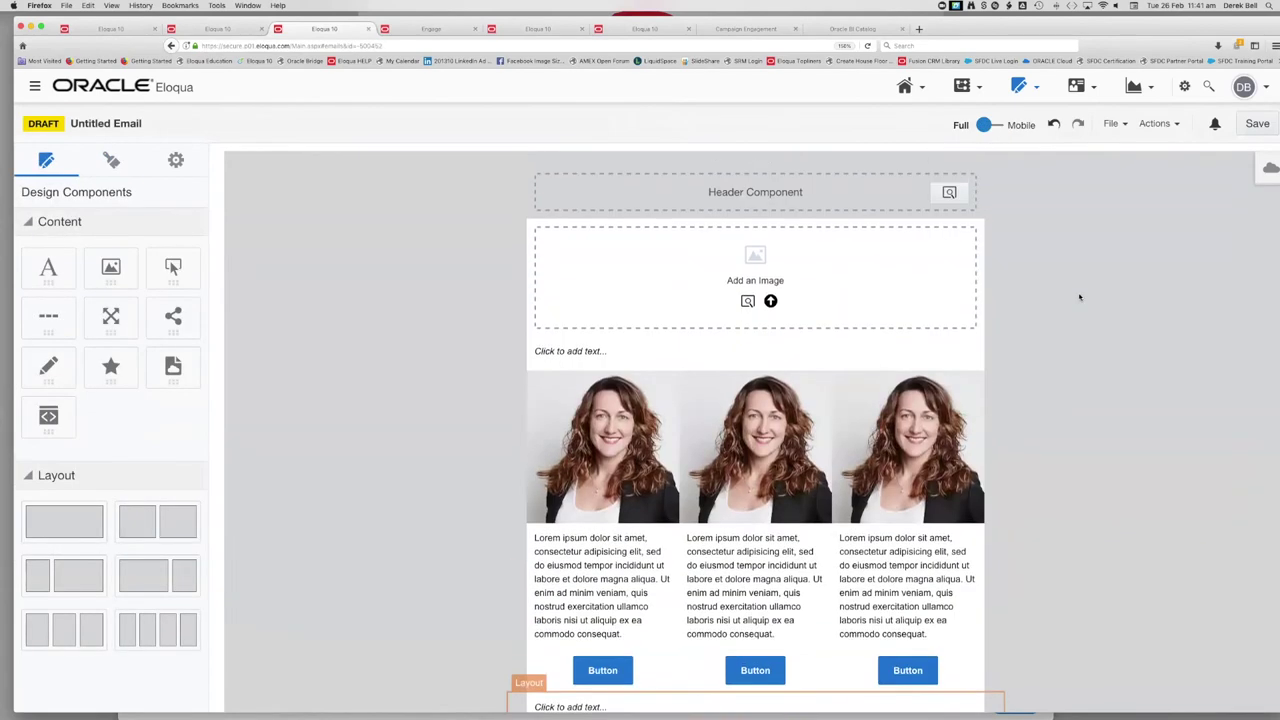
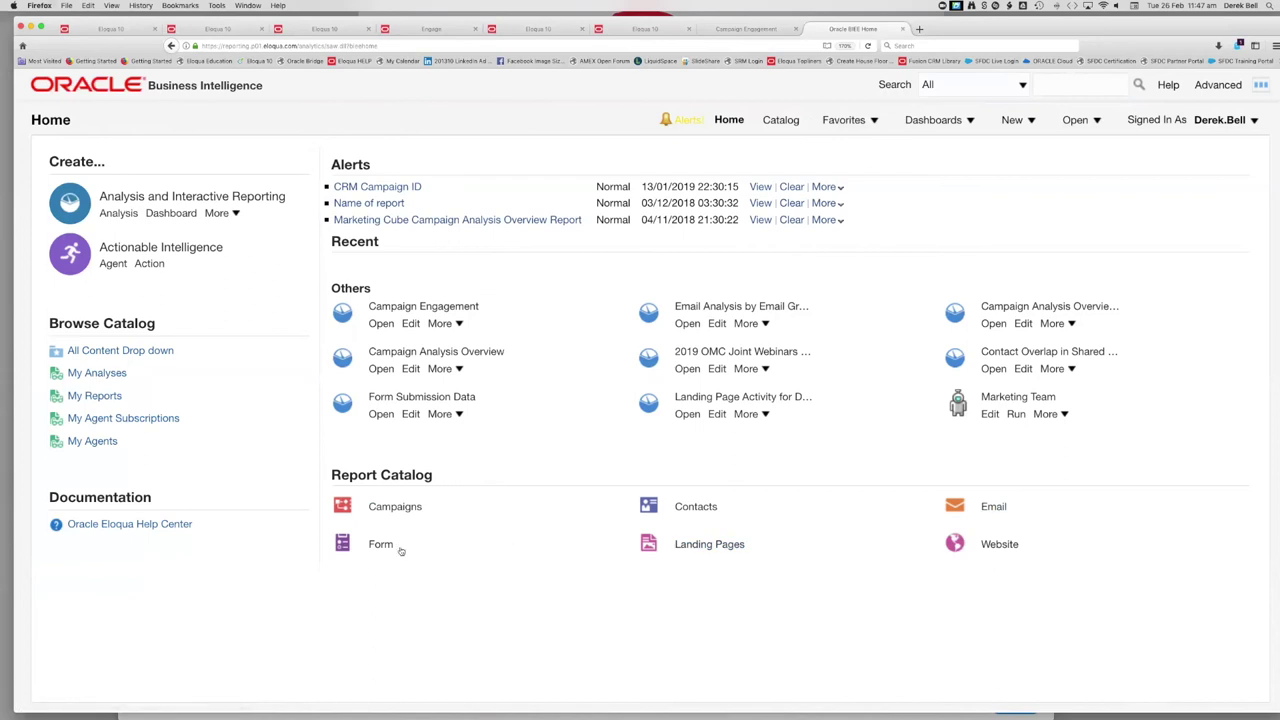
- Open the Campaign Analysis Overview report from the Campaigns catalog and set its campaign active date to Last 30 days
click(391, 508)
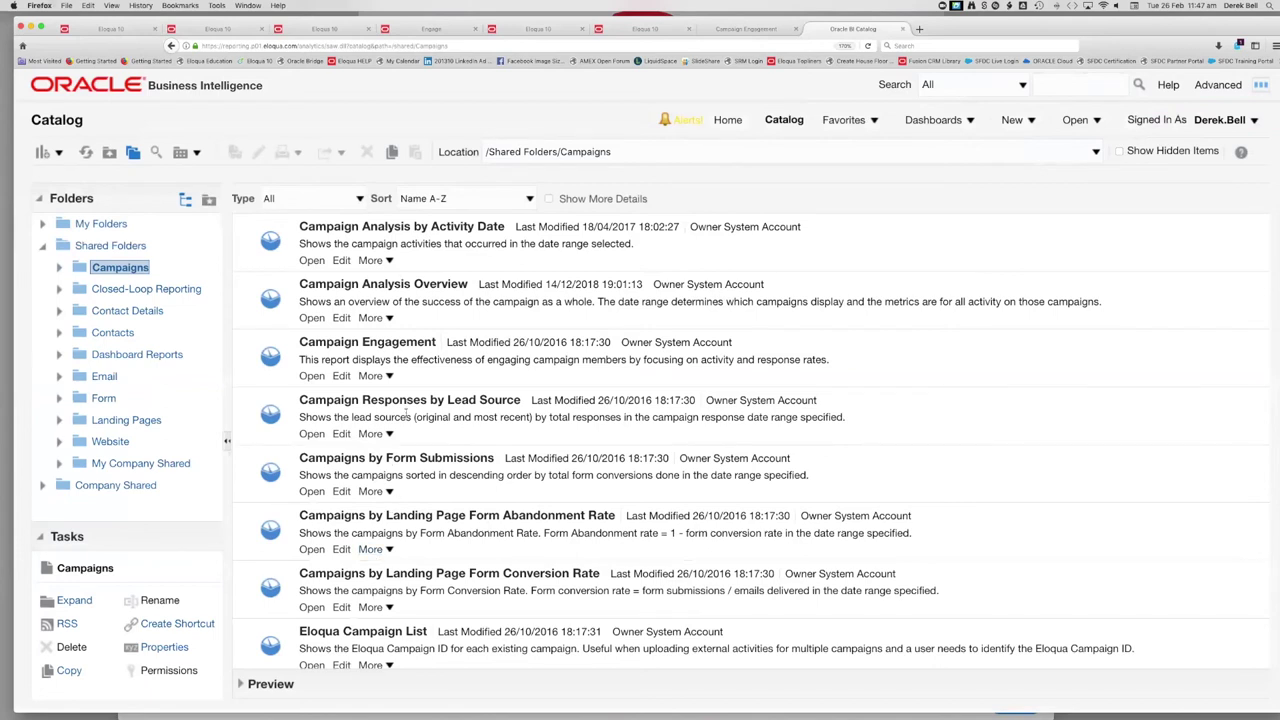
scroll(406, 411, down, 3)
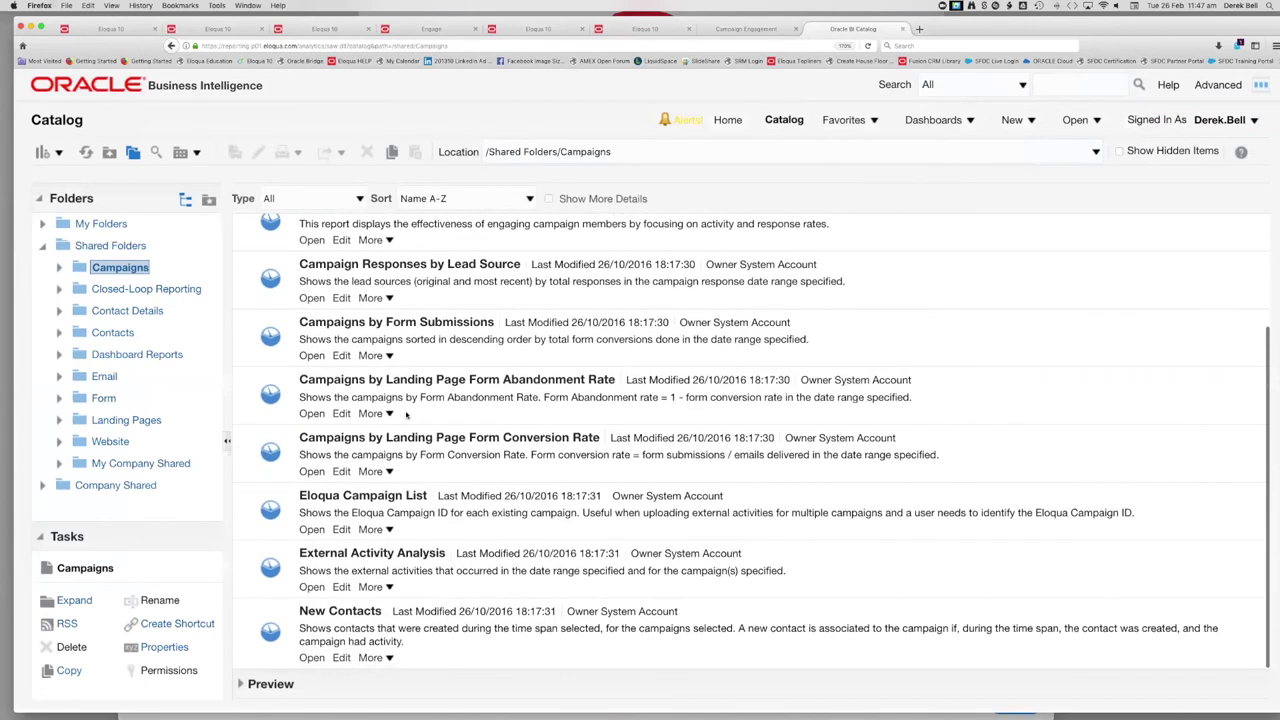
scroll(406, 413, up, 5)
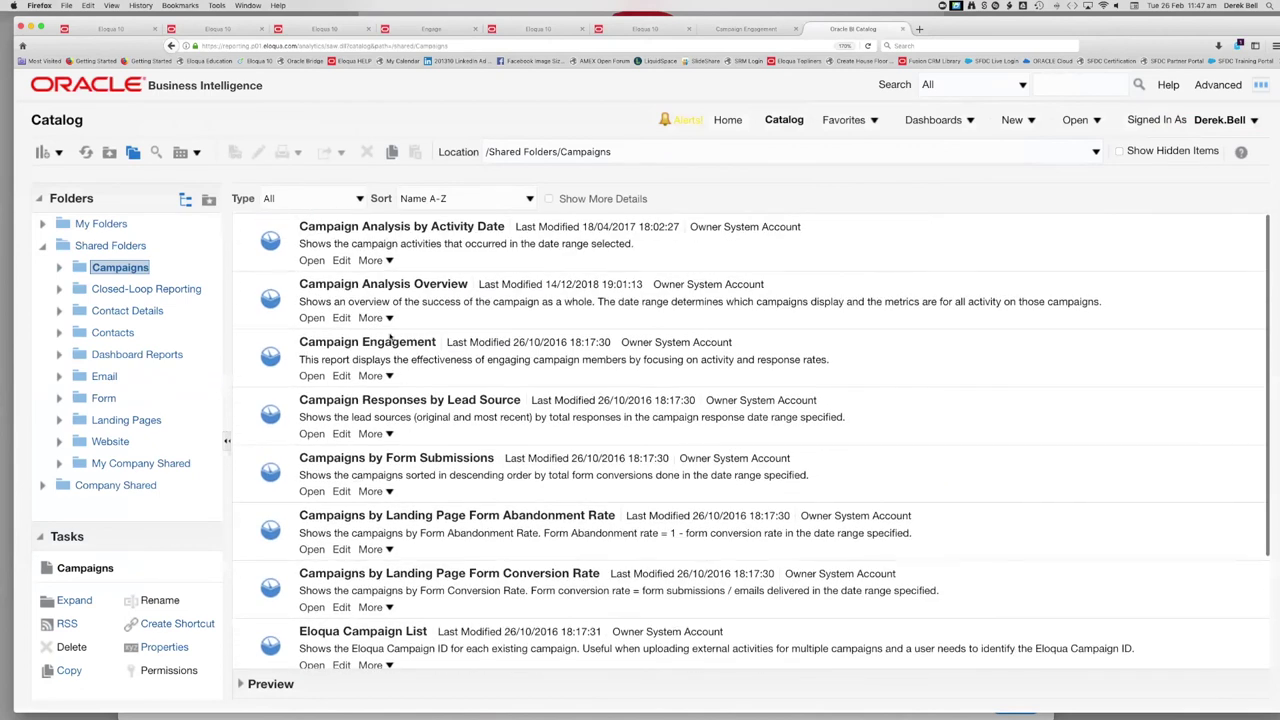
click(312, 318)
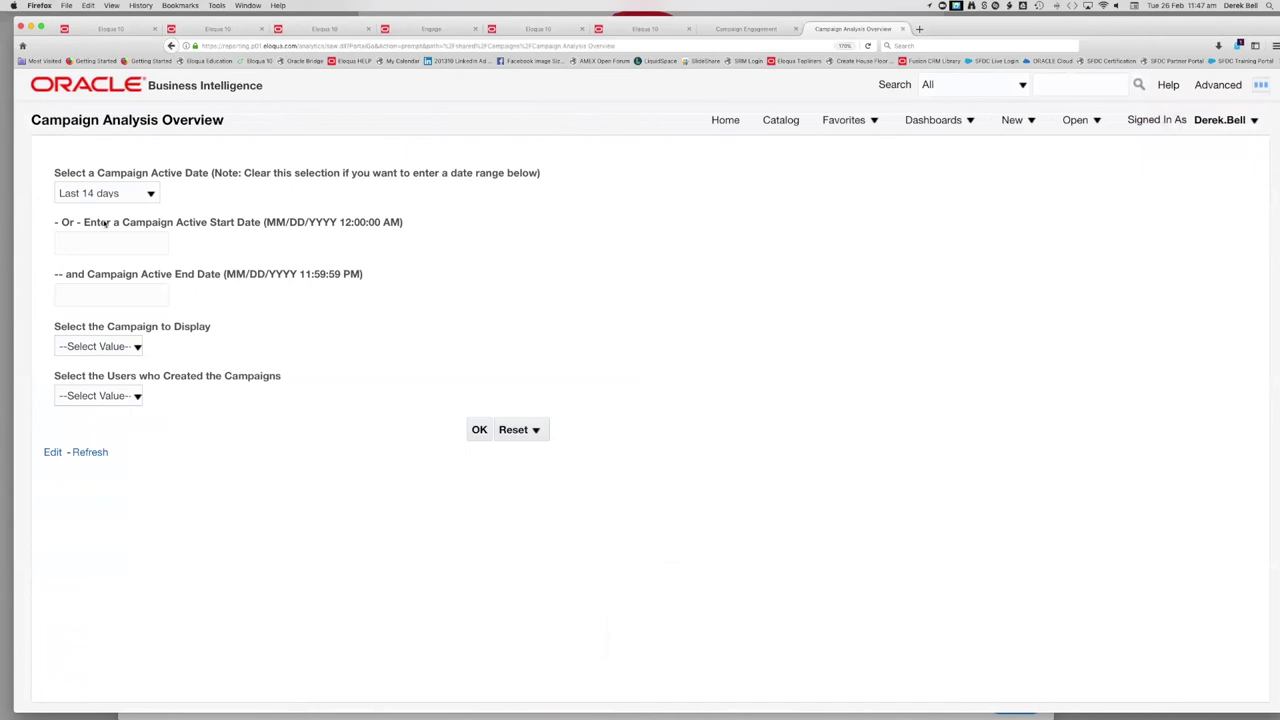
click(150, 195)
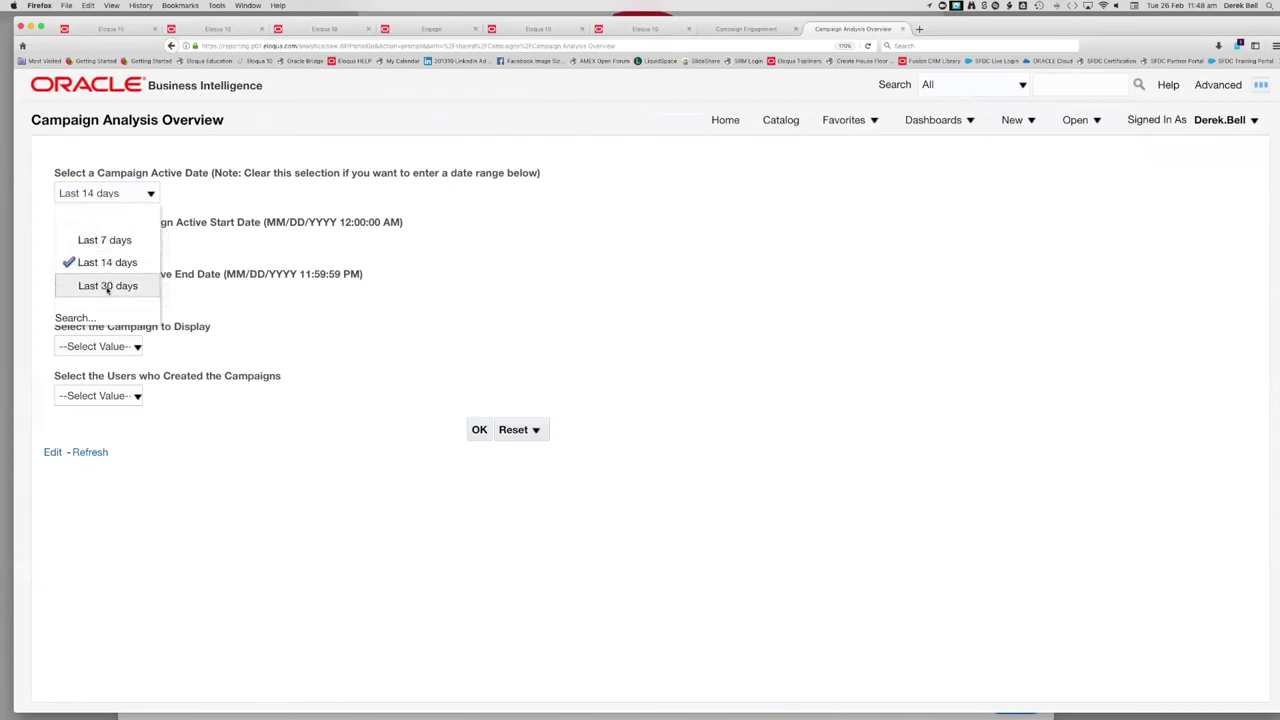
click(106, 286)
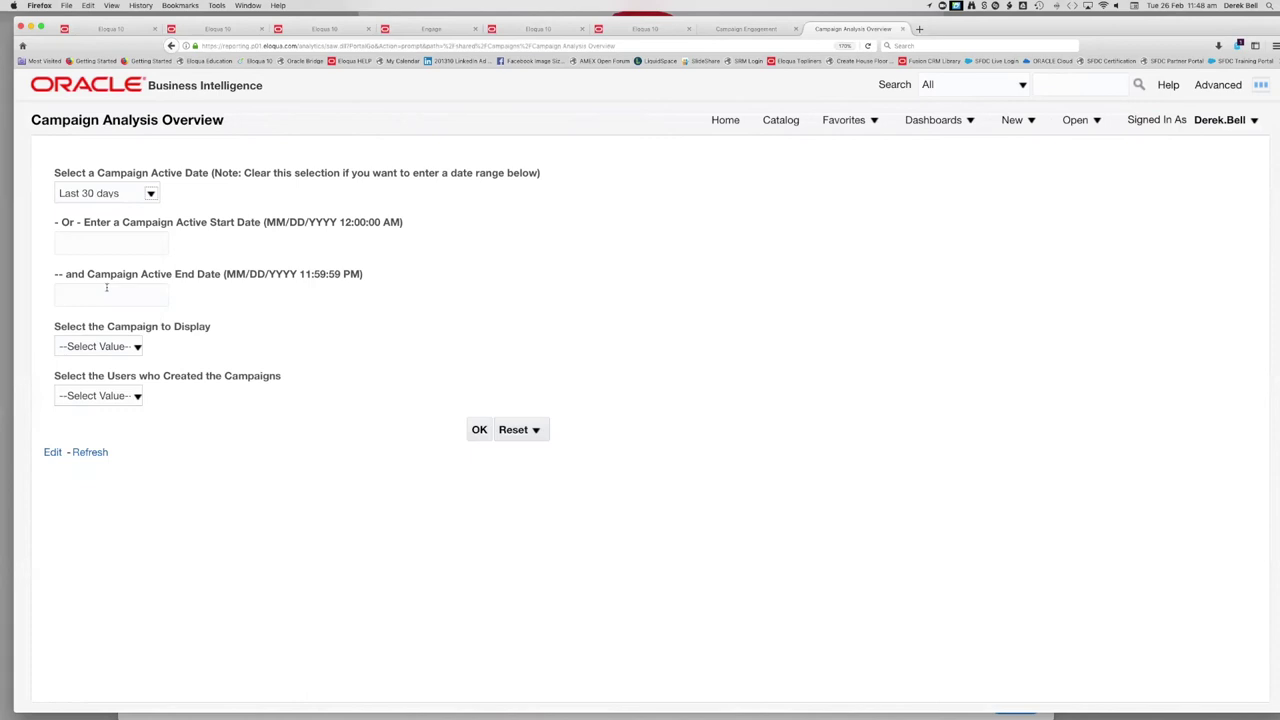
- Search the campaigns to display for names containing 2019 and look through the matches for the February user group
click(138, 347)
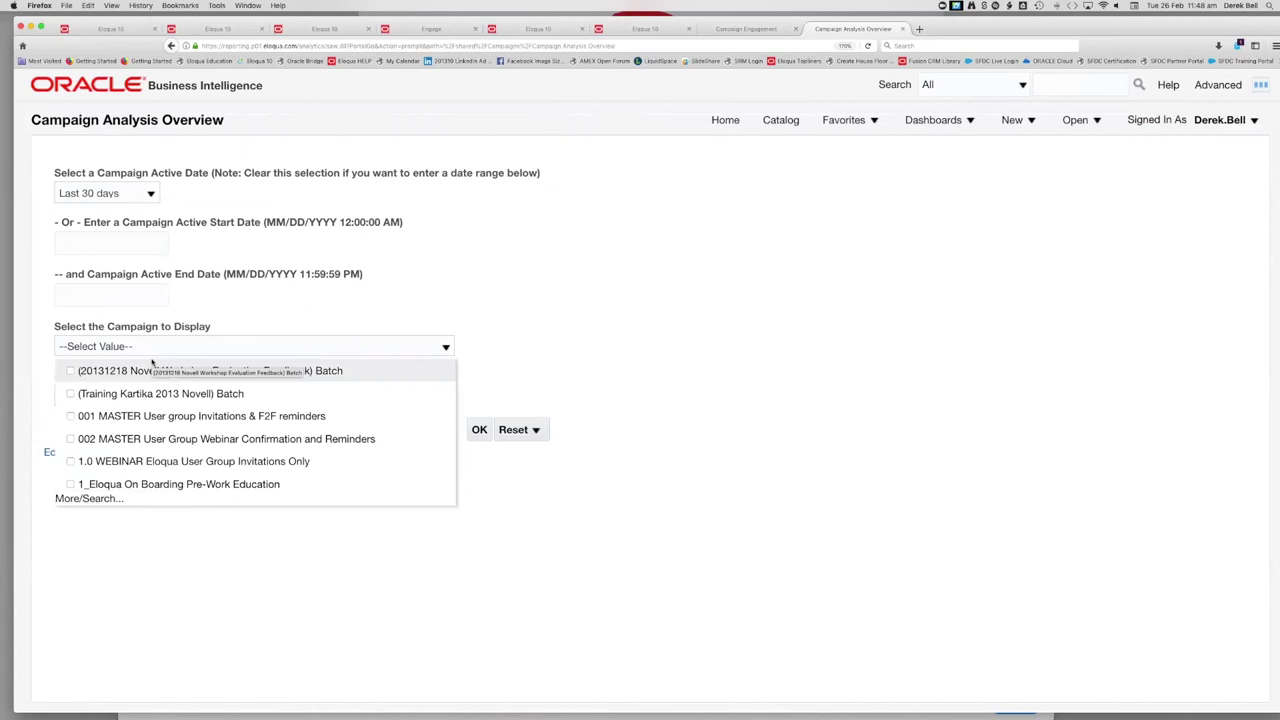
click(90, 498)
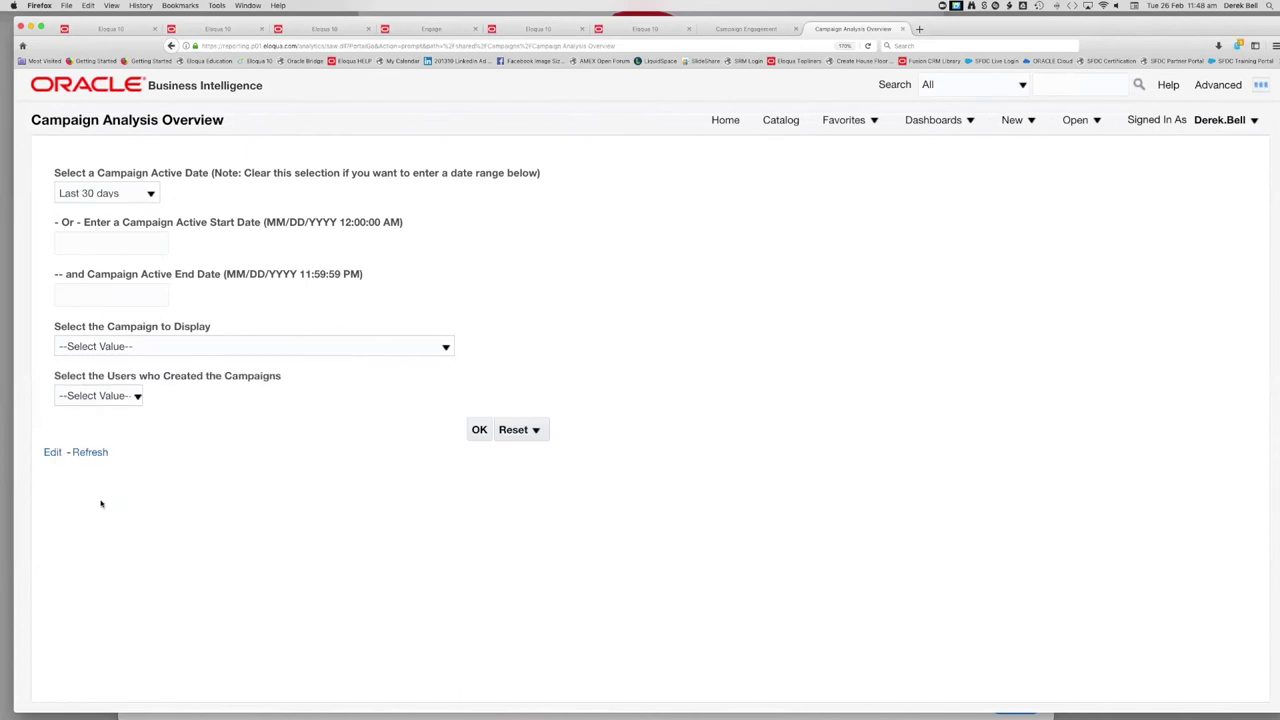
drag(380, 351, 603, 169)
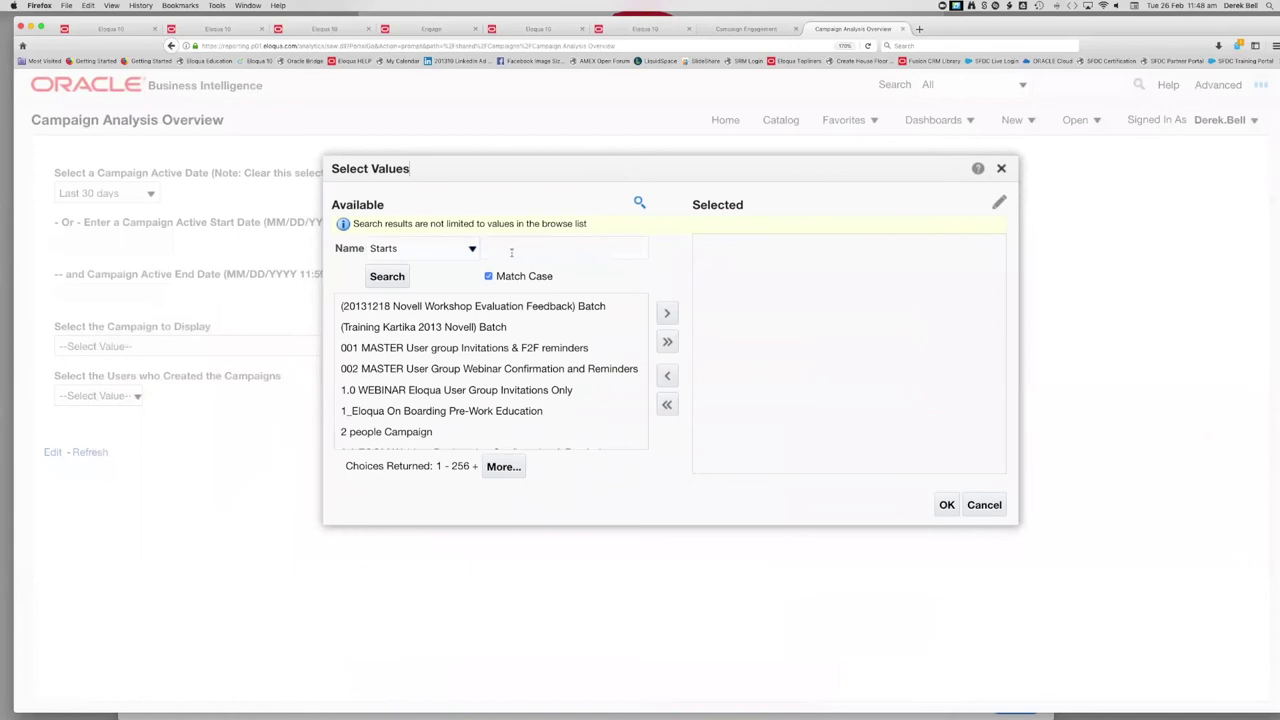
click(472, 248)
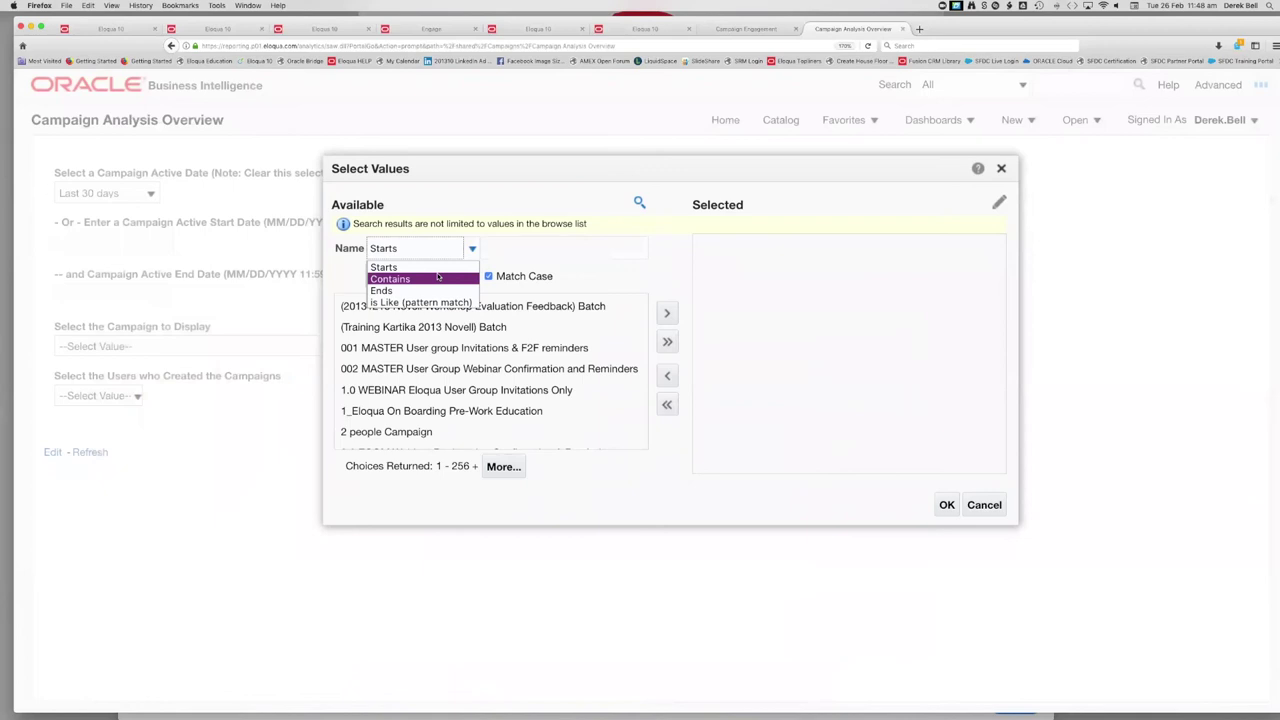
click(438, 278)
click(520, 247)
text(2019)
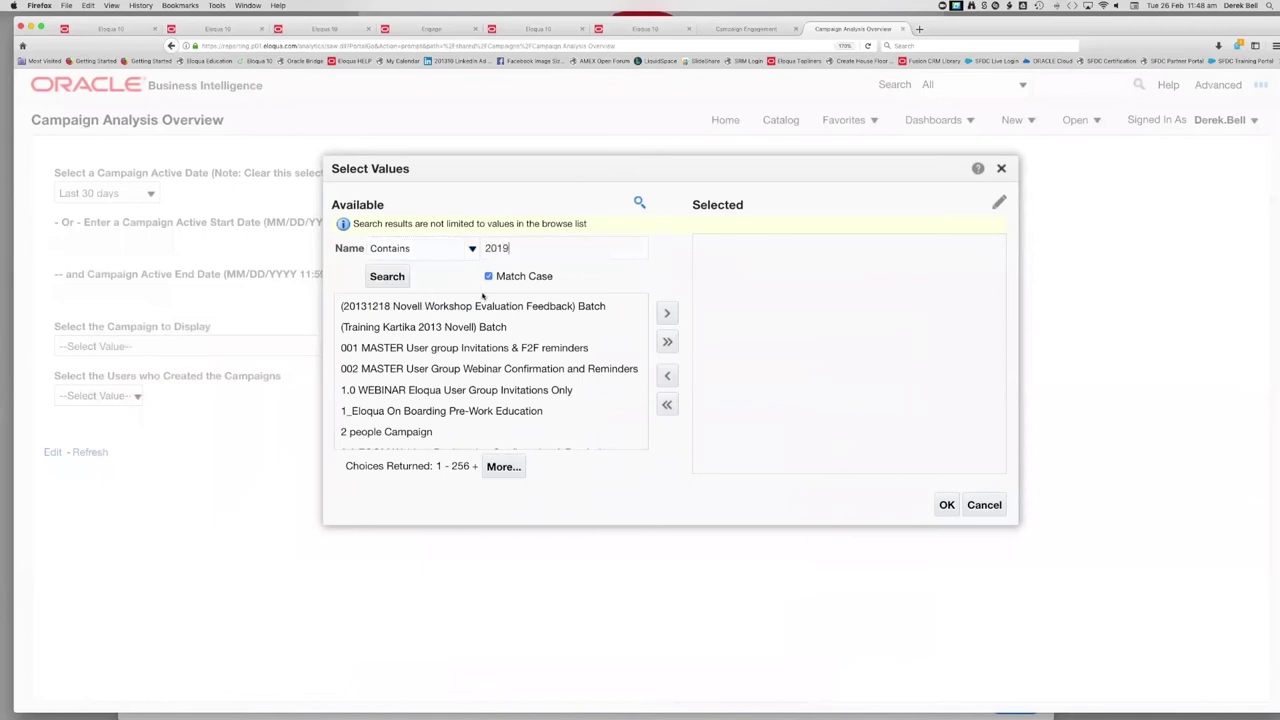
click(388, 277)
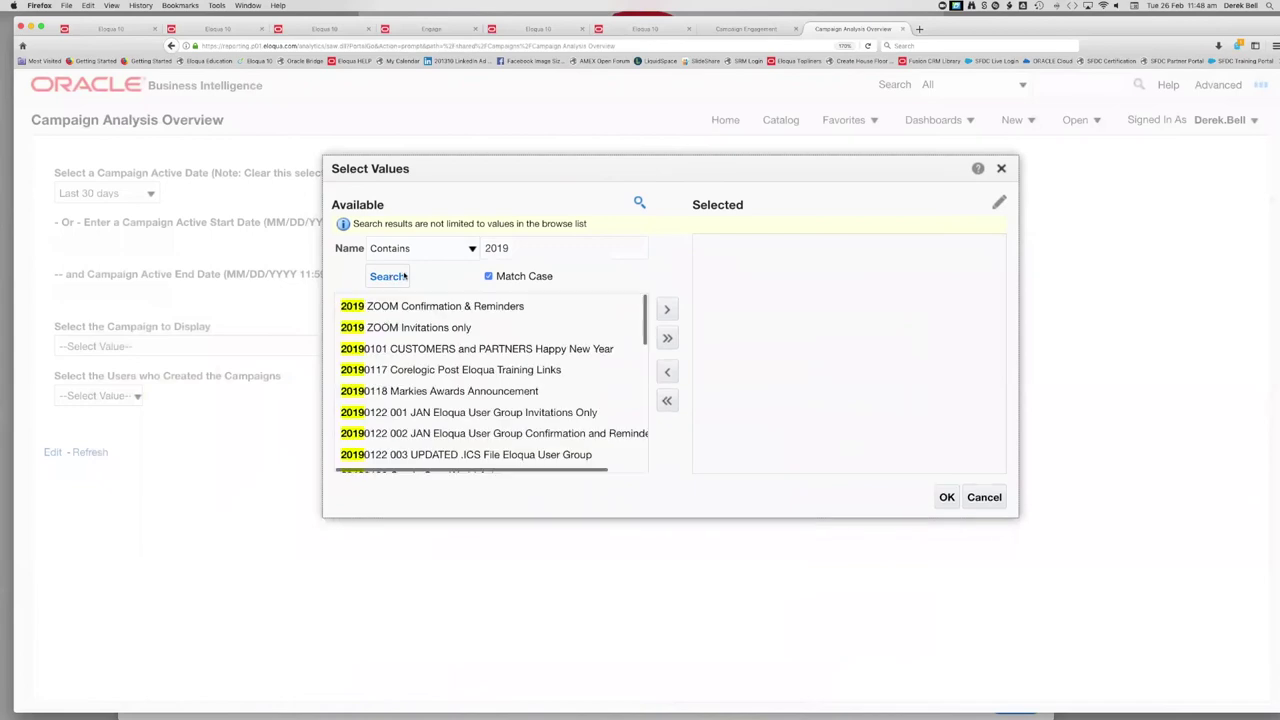
scroll(422, 361, down, 6)
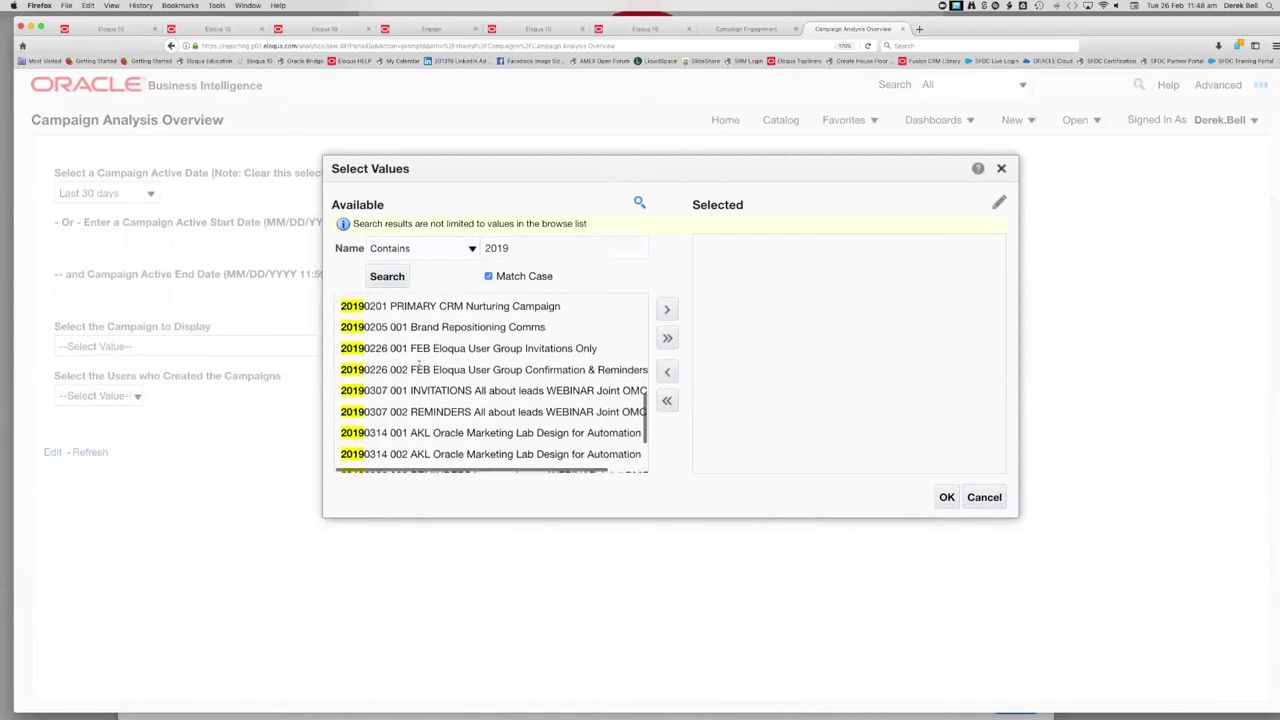
scroll(418, 364, down, 1)
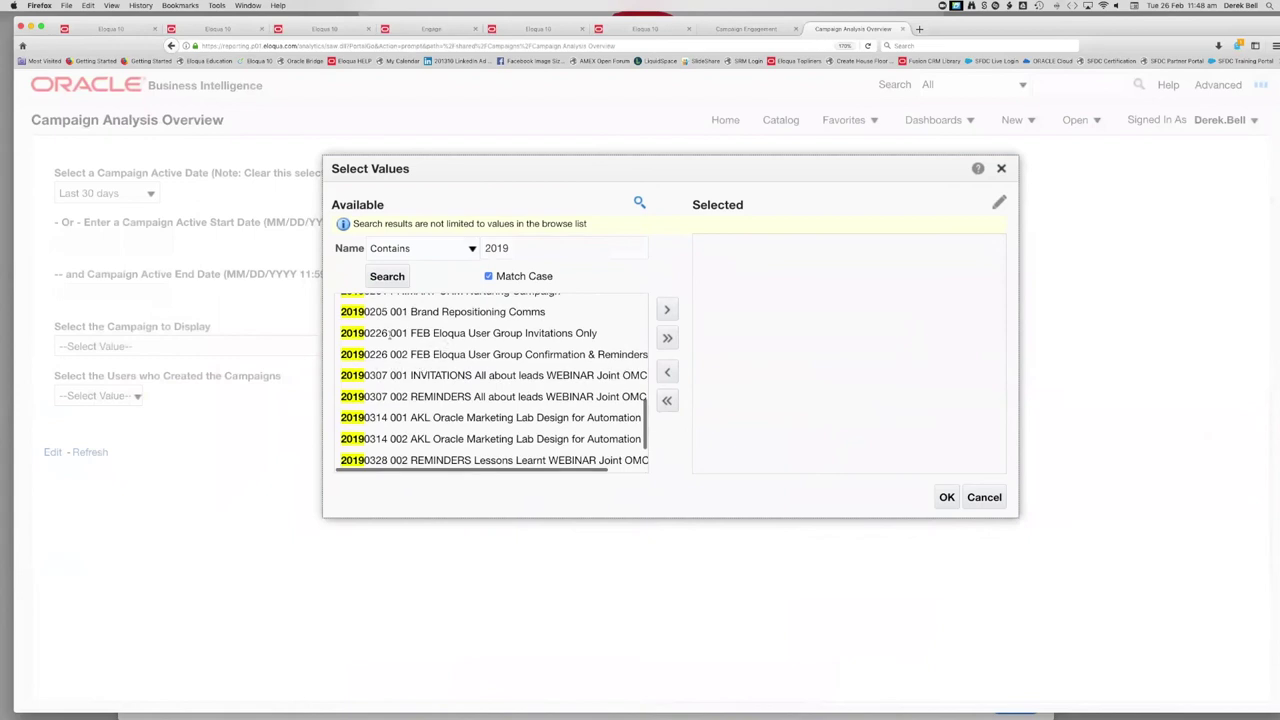
- Narrow the campaign search to 20190226 and add both FEB Eloqua User Group campaigns to the report selection
click(533, 246)
text(0226)
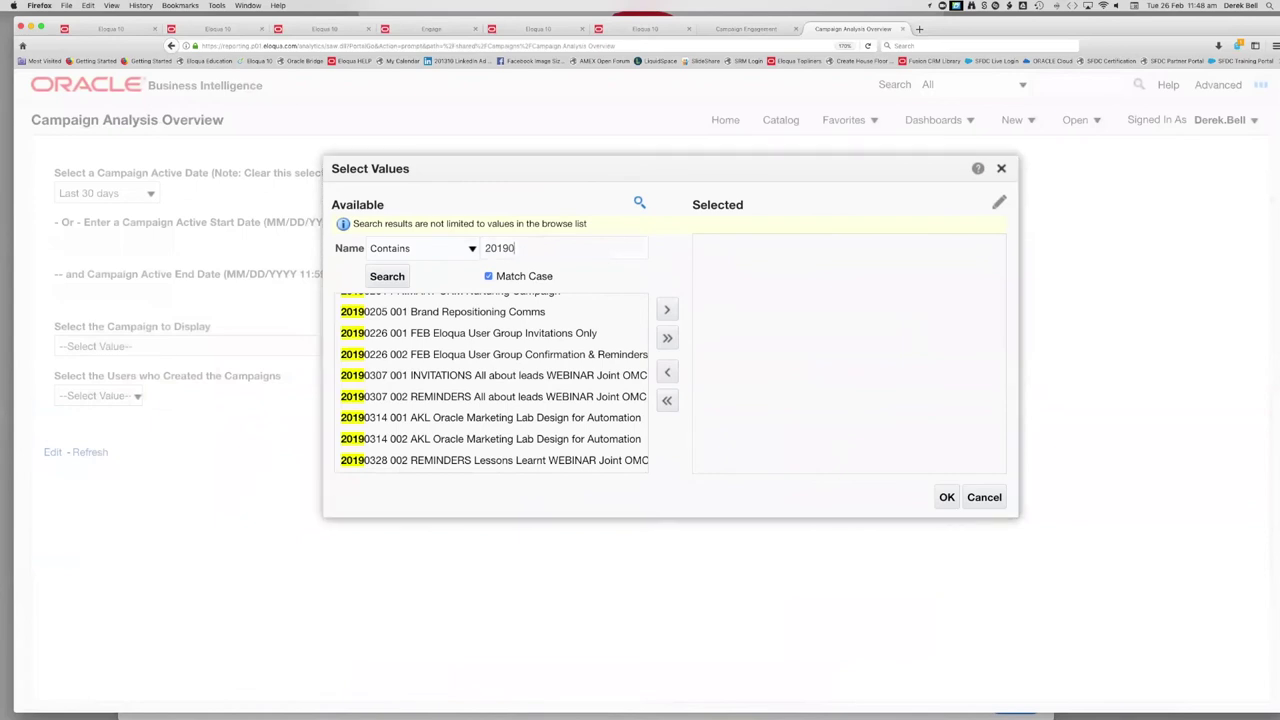
click(387, 277)
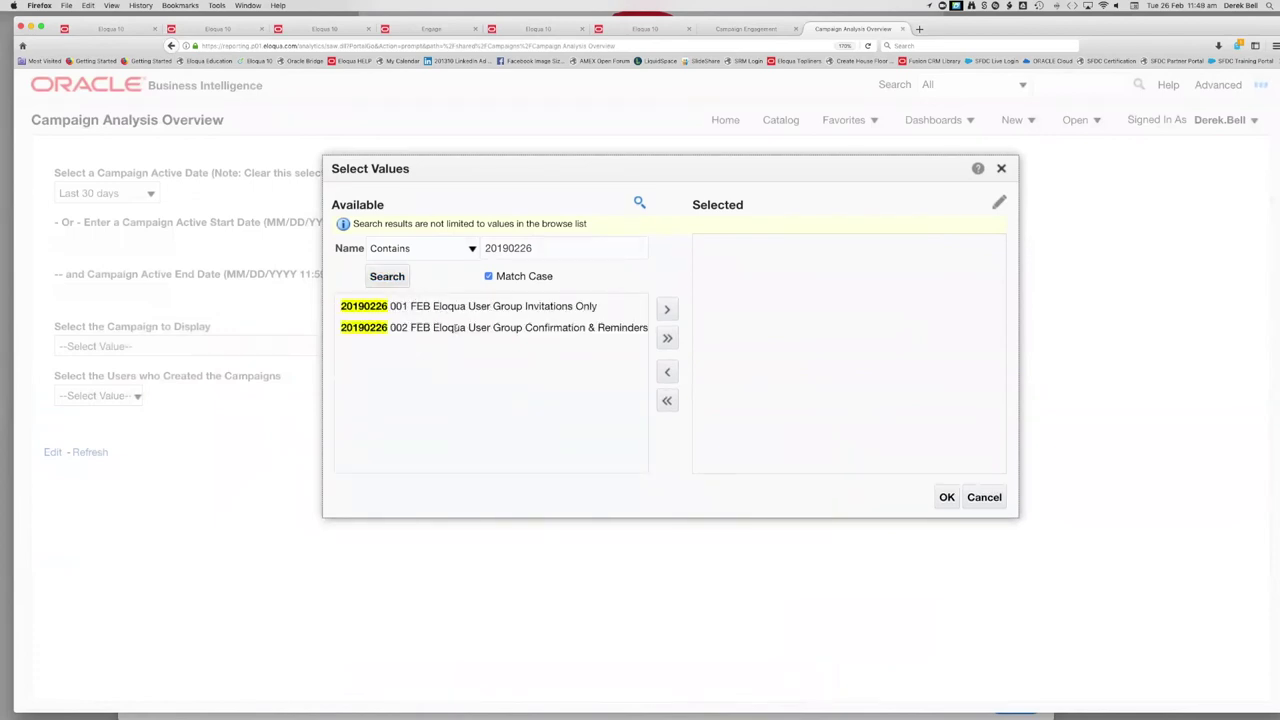
click(449, 306)
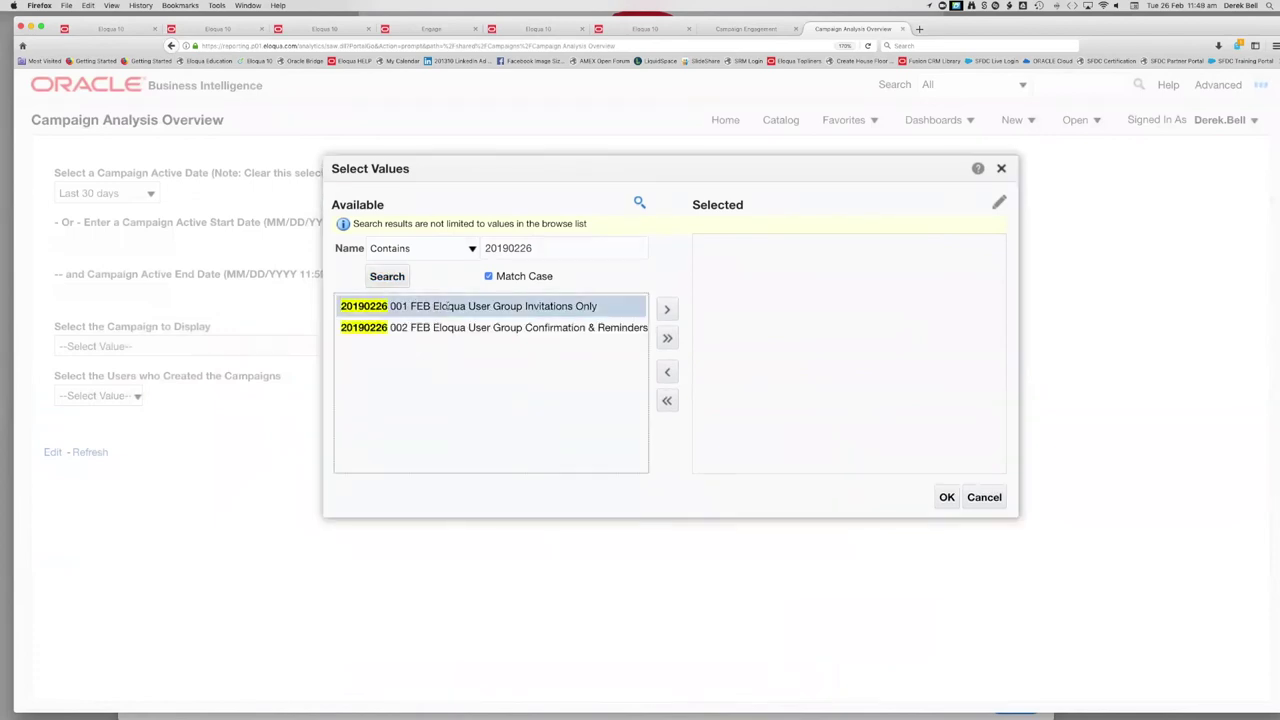
click(666, 311)
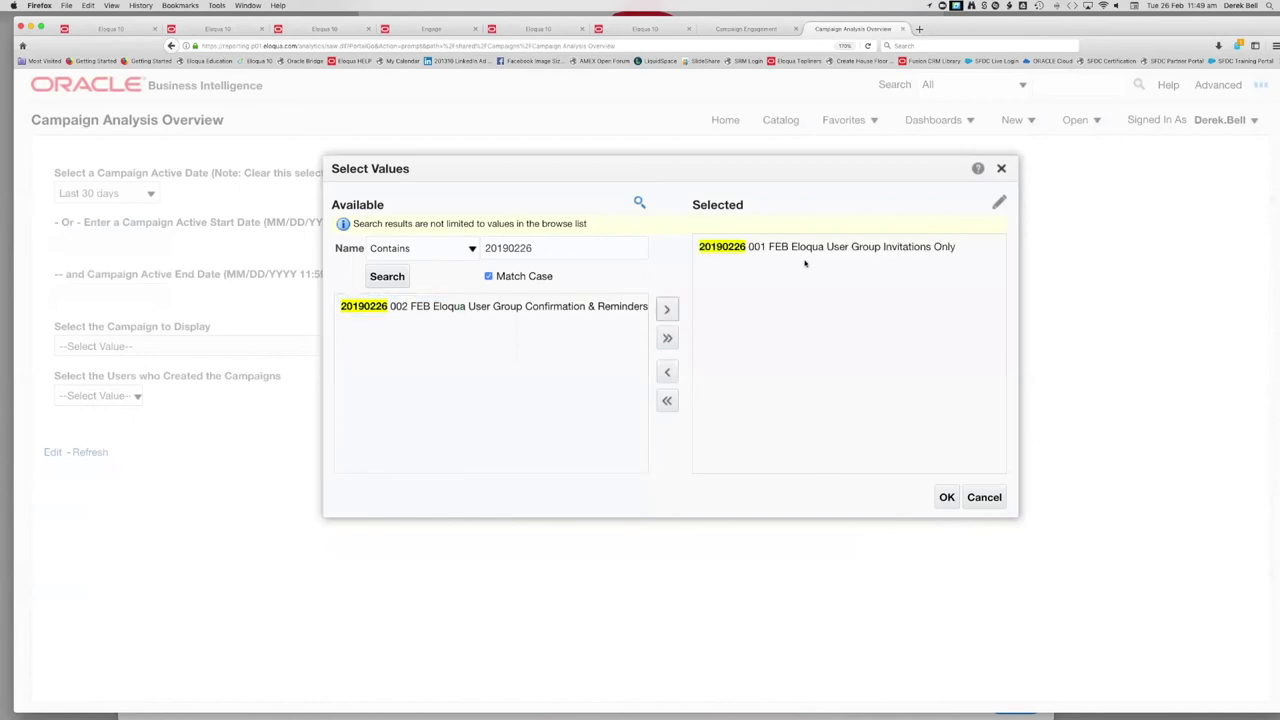
click(668, 341)
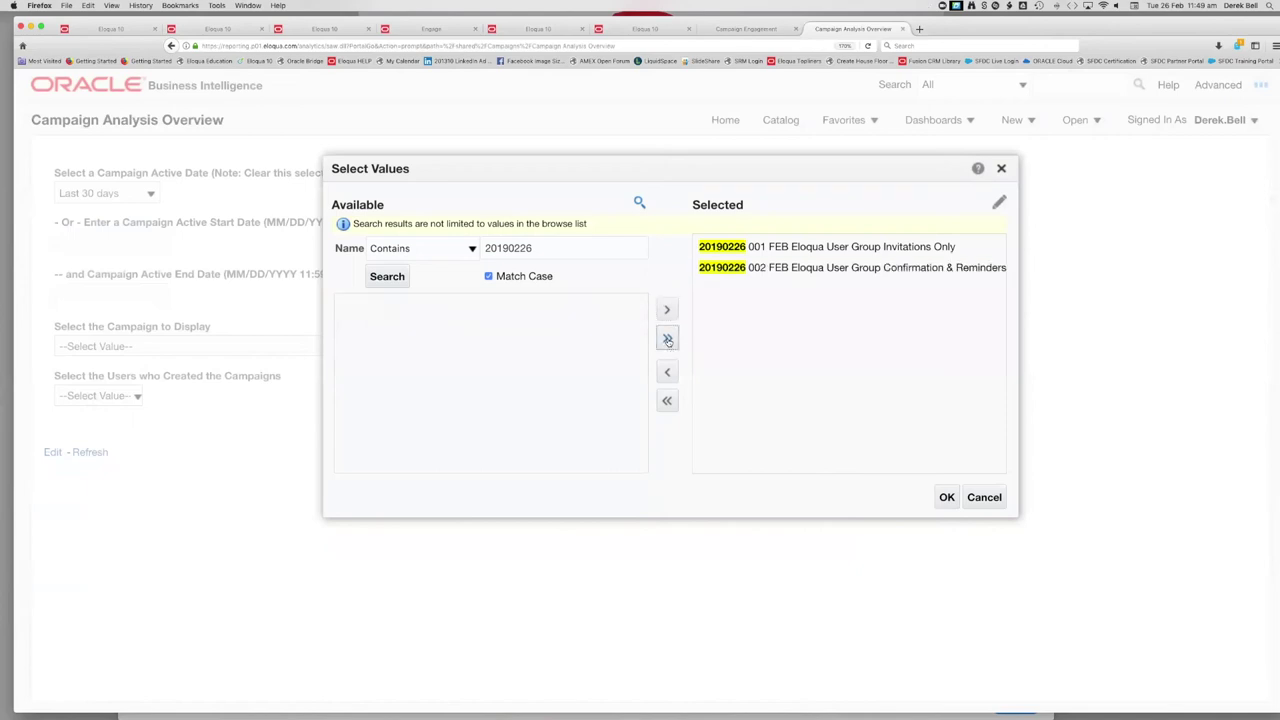
click(946, 497)
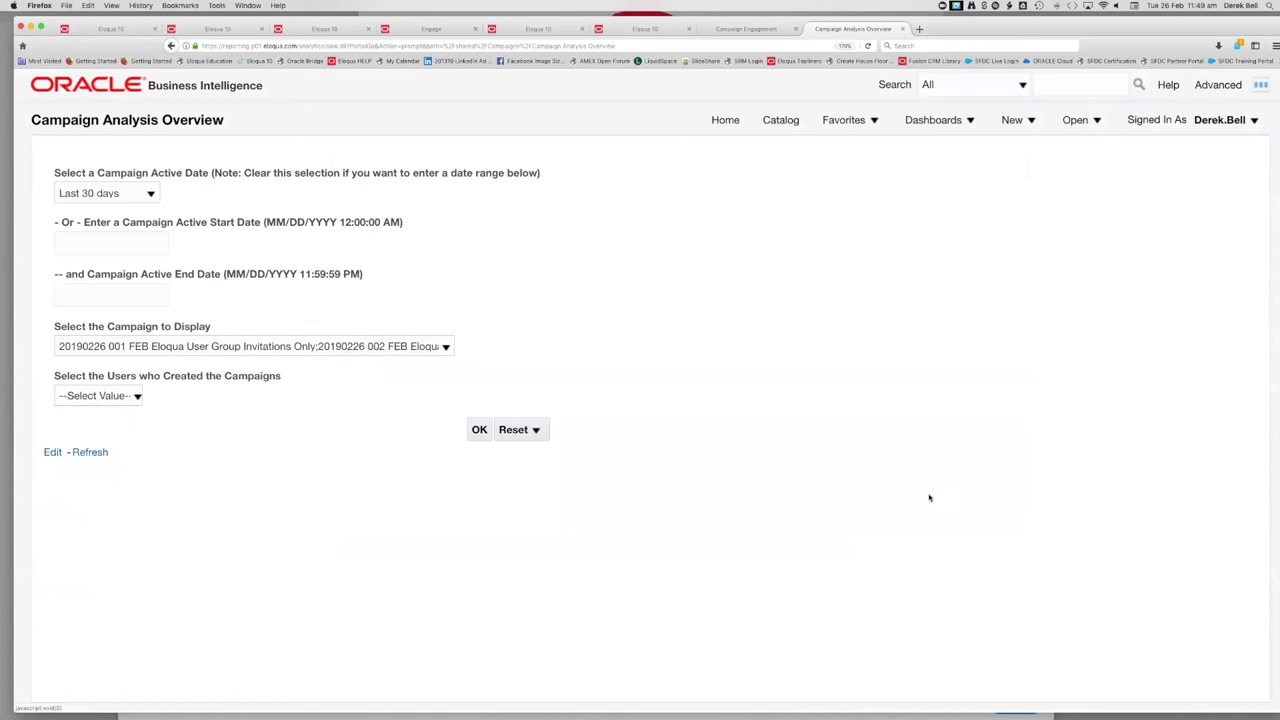
- Look through the available campaign creators and run the report without choosing any of them
click(138, 397)
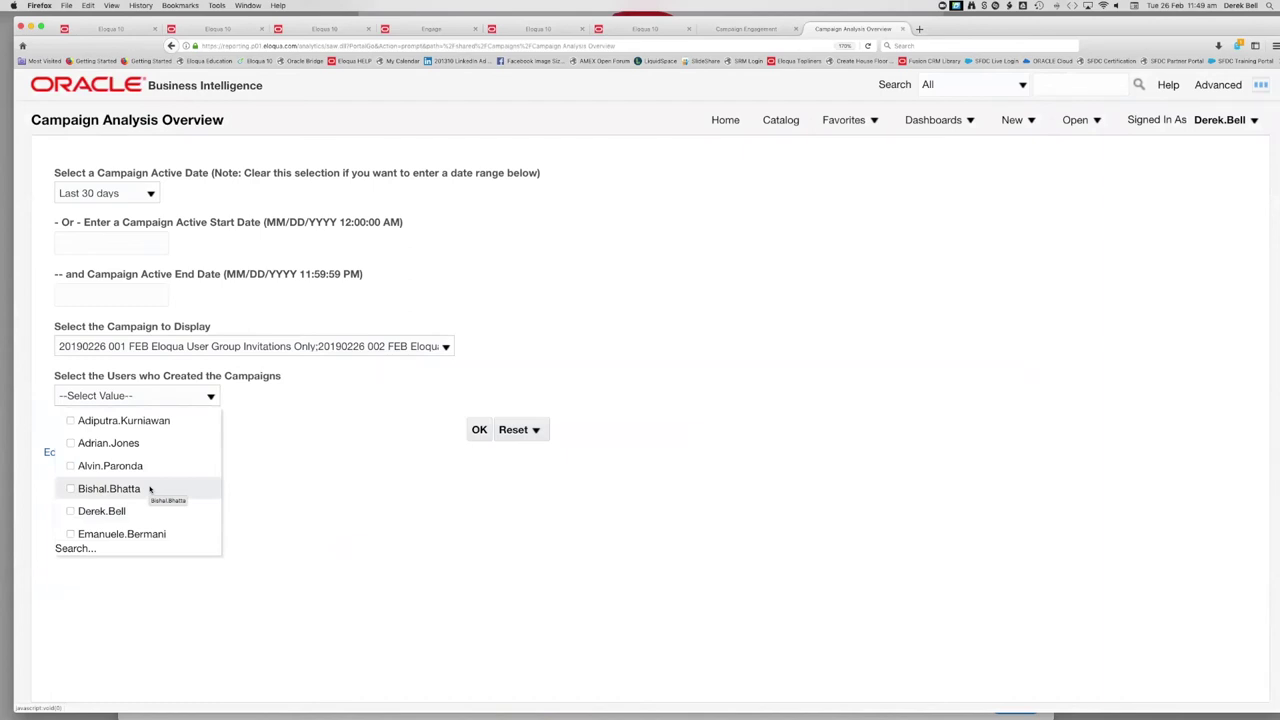
scroll(96, 511, down, 1)
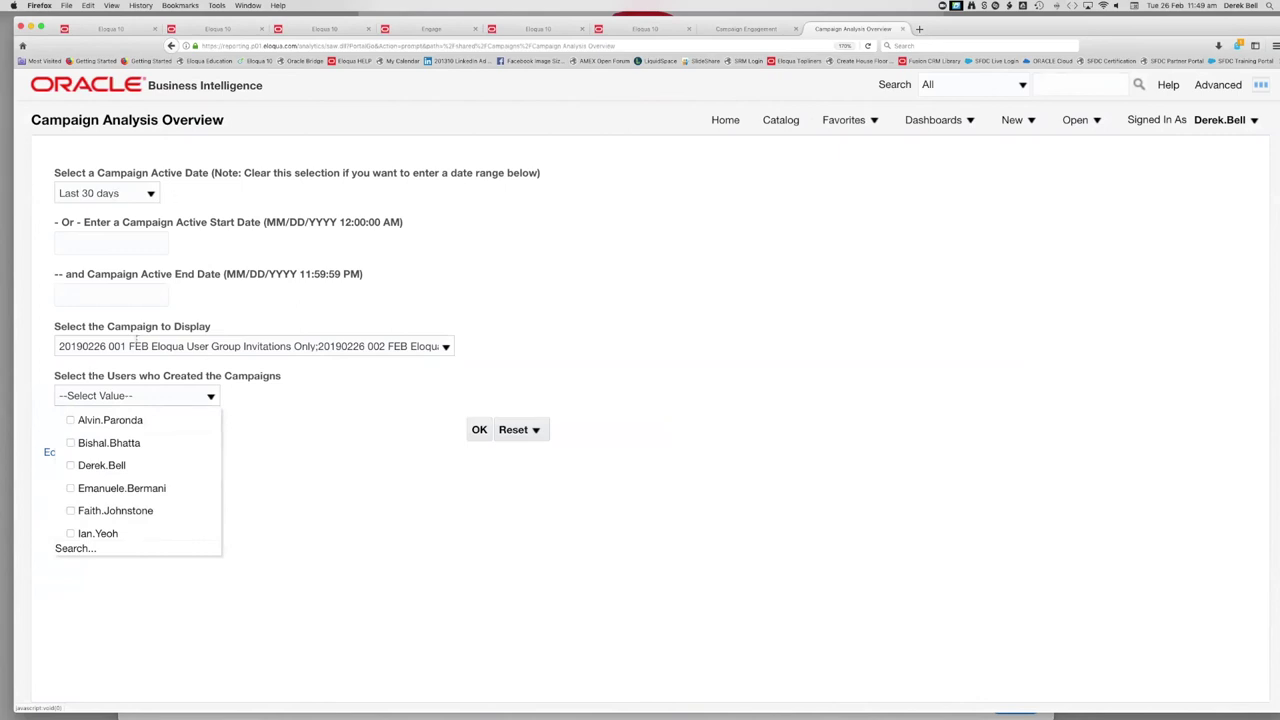
click(479, 431)
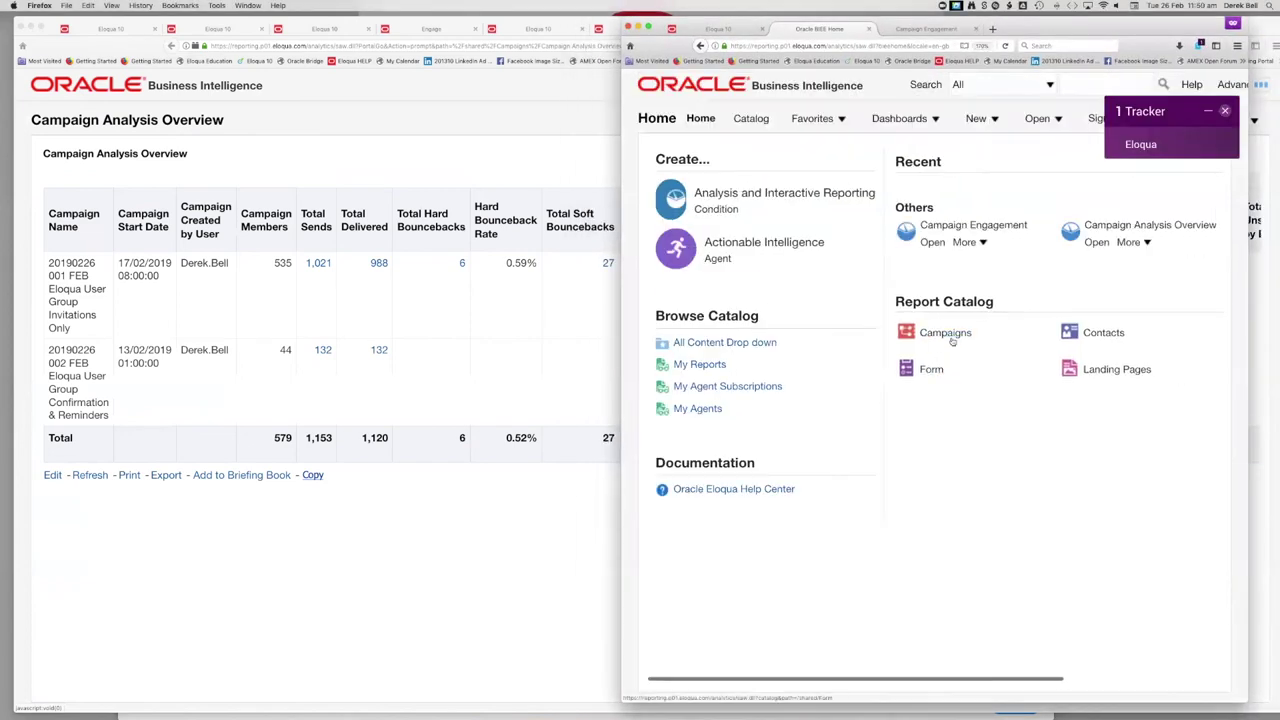
- In the second browser window, open the Campaign Analysis Overview report from Campaigns and set its active date to Last 30 days
click(946, 334)
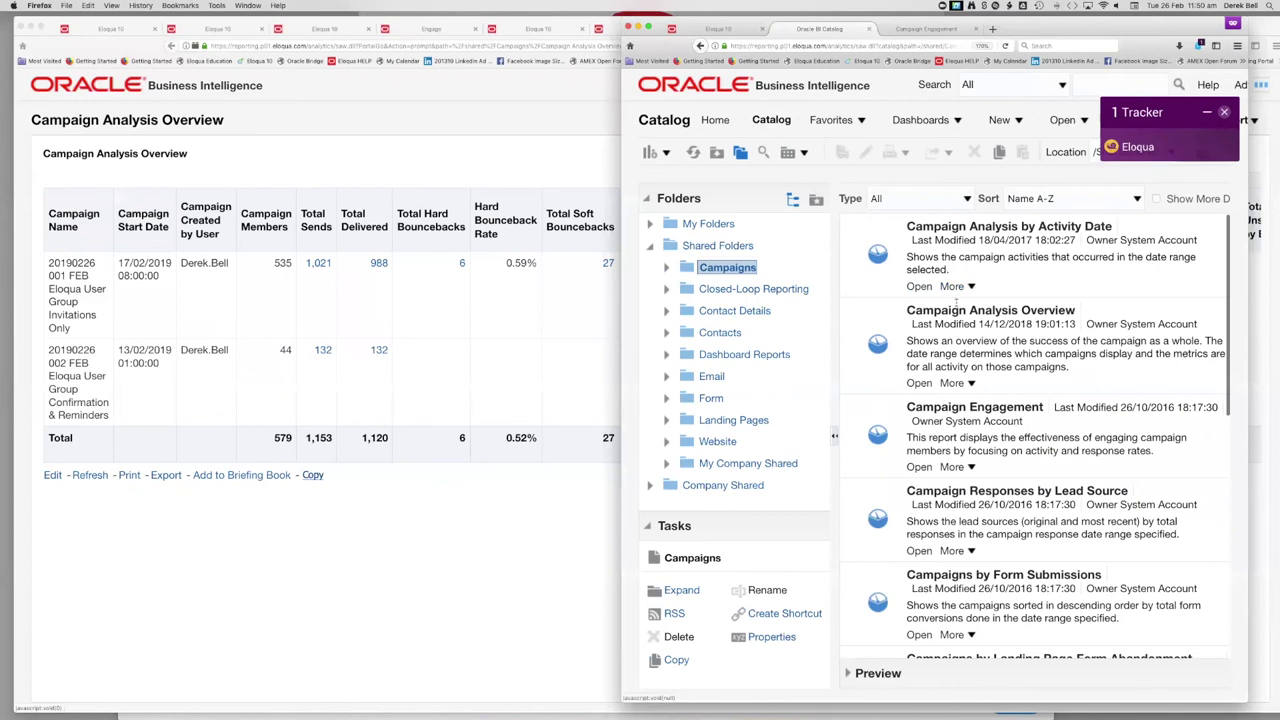
click(918, 384)
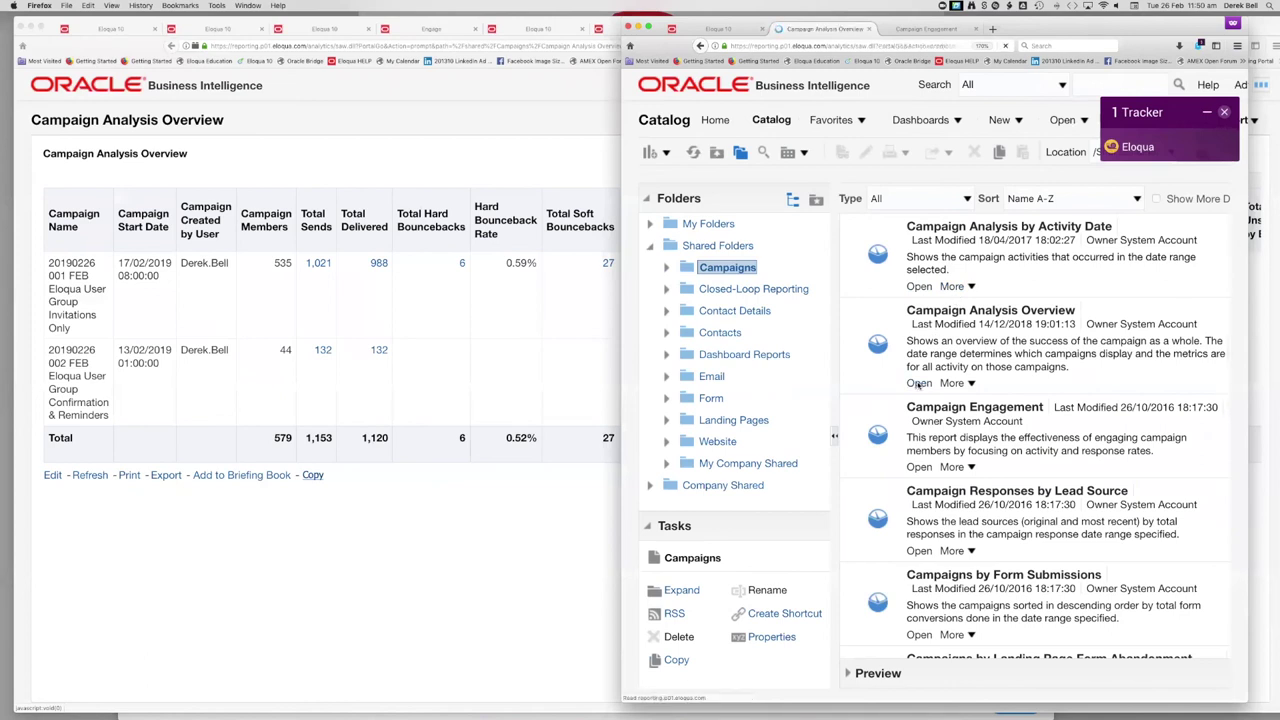
click(758, 196)
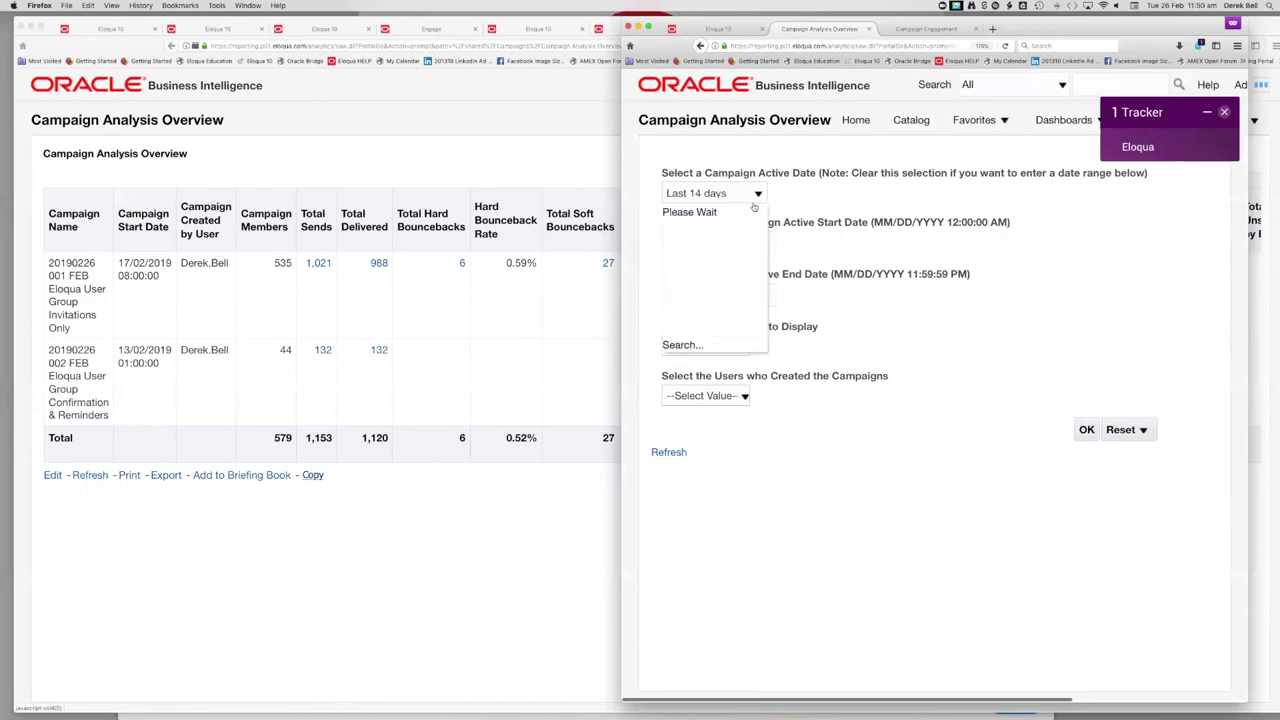
click(712, 286)
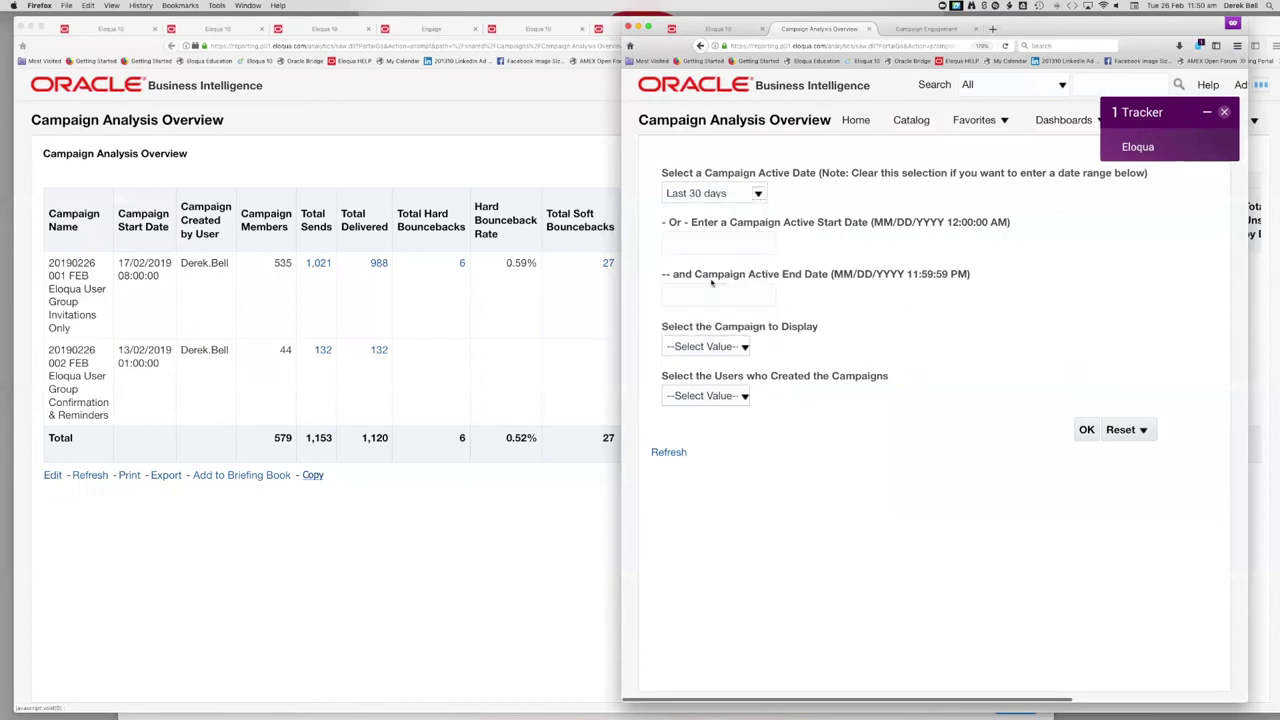
- Search this second report's campaigns to display for names starting with 20190226
click(740, 346)
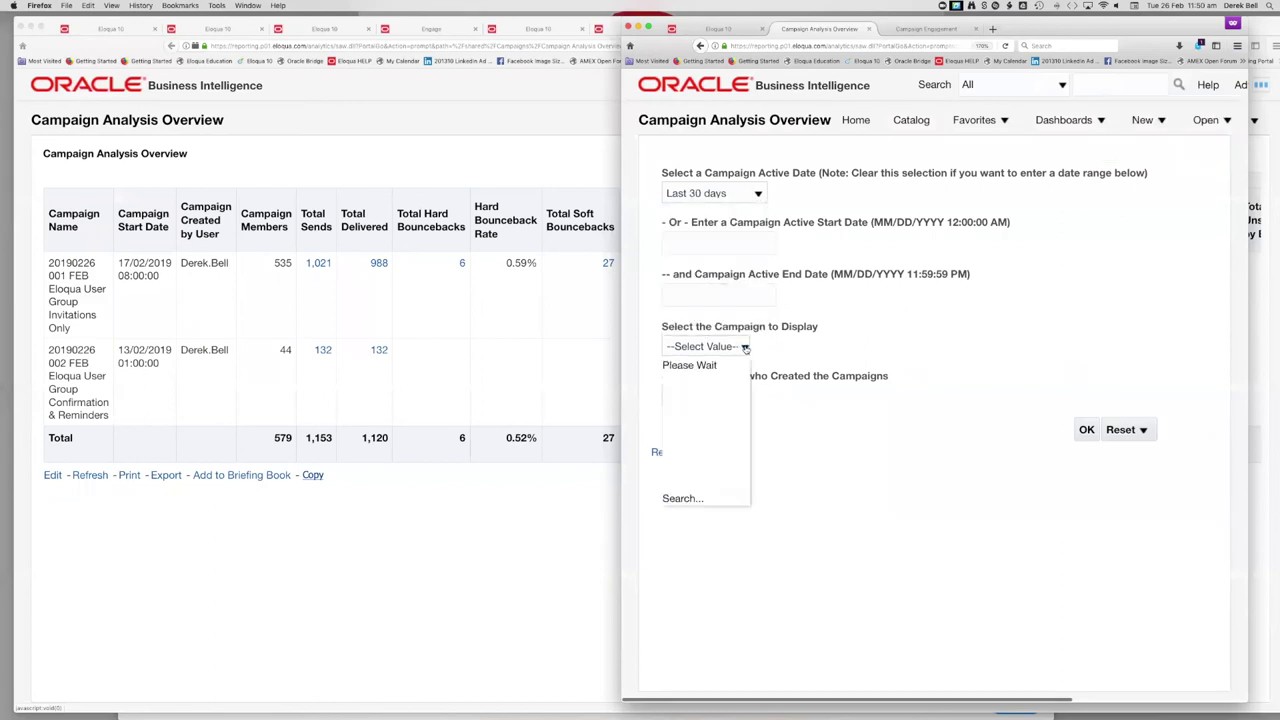
click(687, 500)
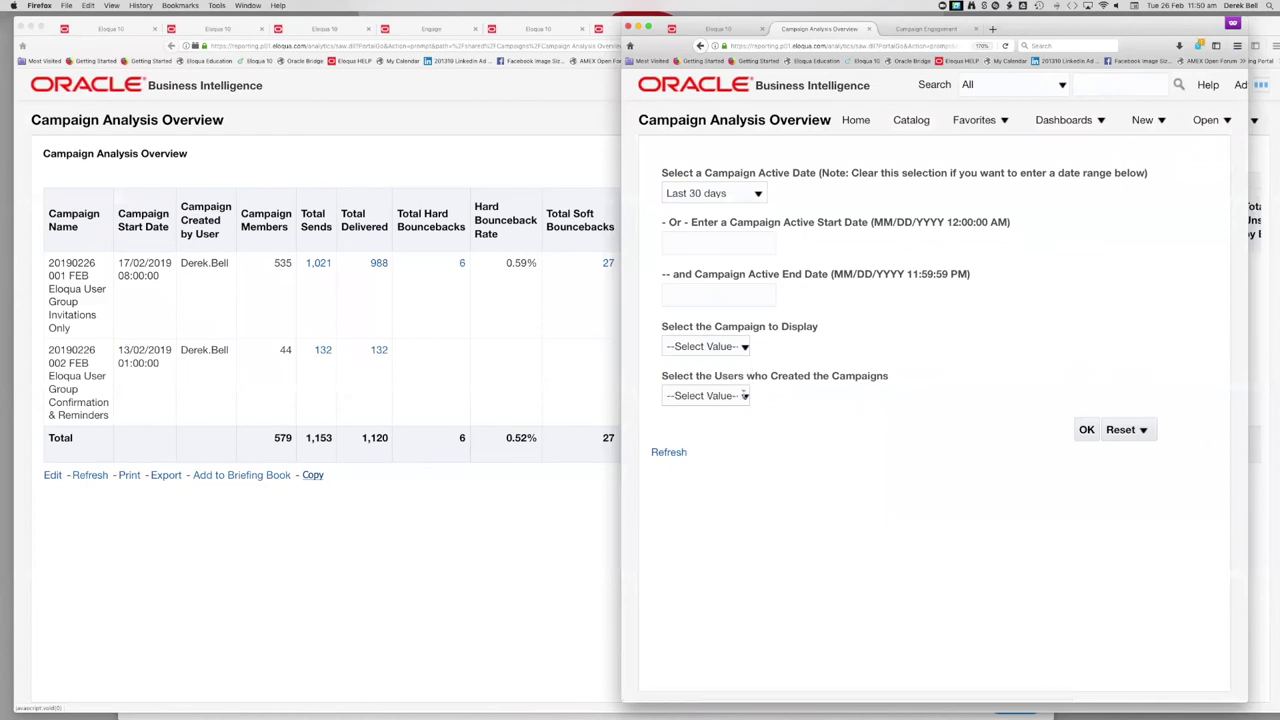
click(792, 415)
text(201)
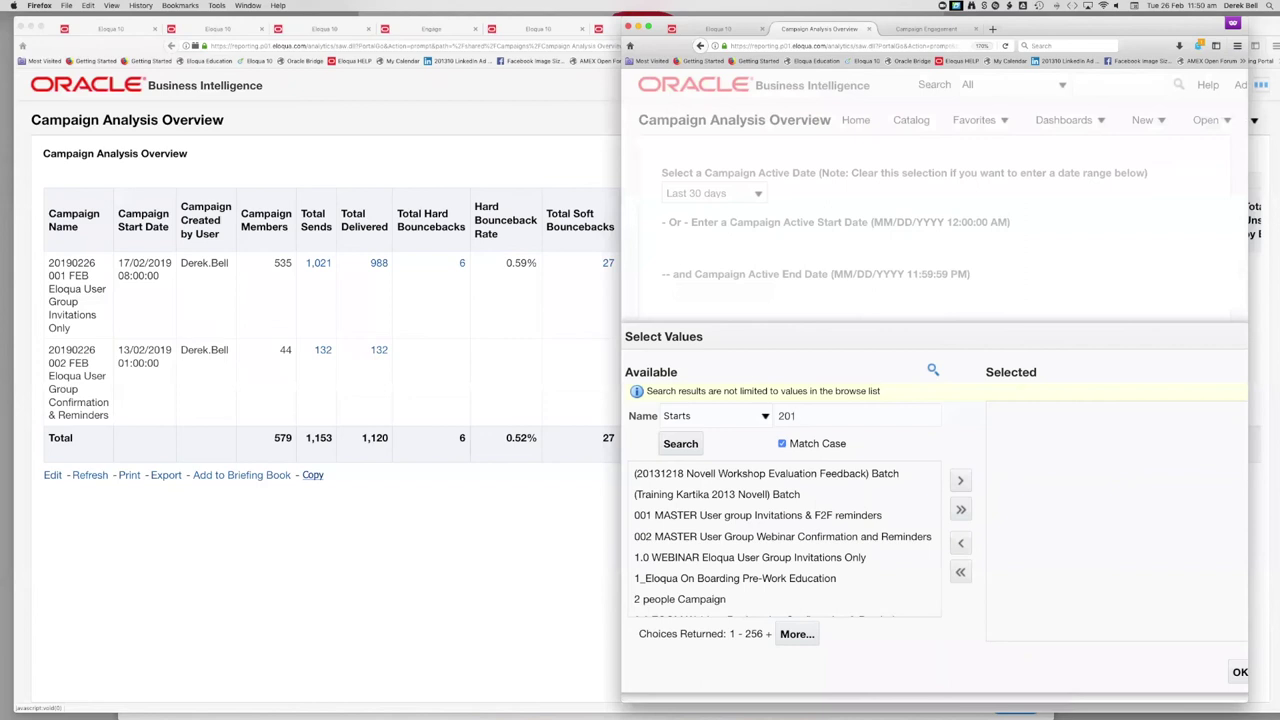
text(0226)
click(695, 446)
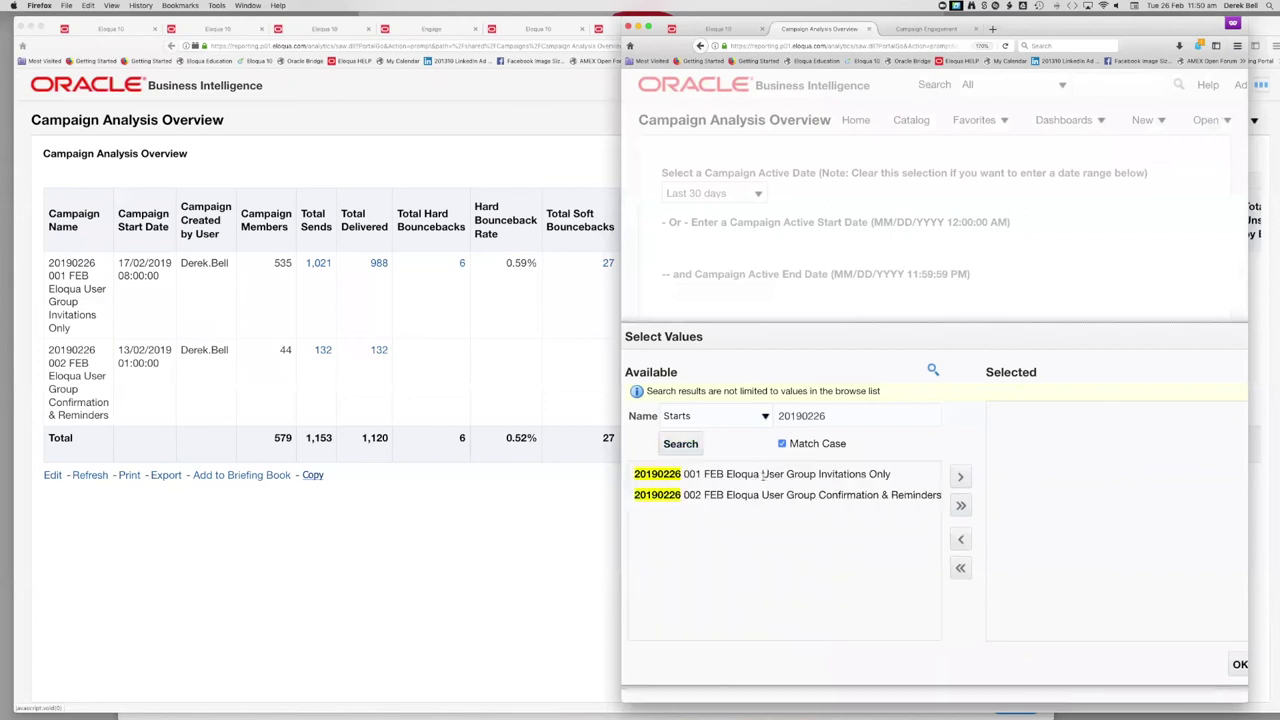
- Add all campaigns found for 20190226 to the second report's selection and run it without choosing any creators
click(961, 506)
drag(1046, 334, 954, 290)
click(1147, 621)
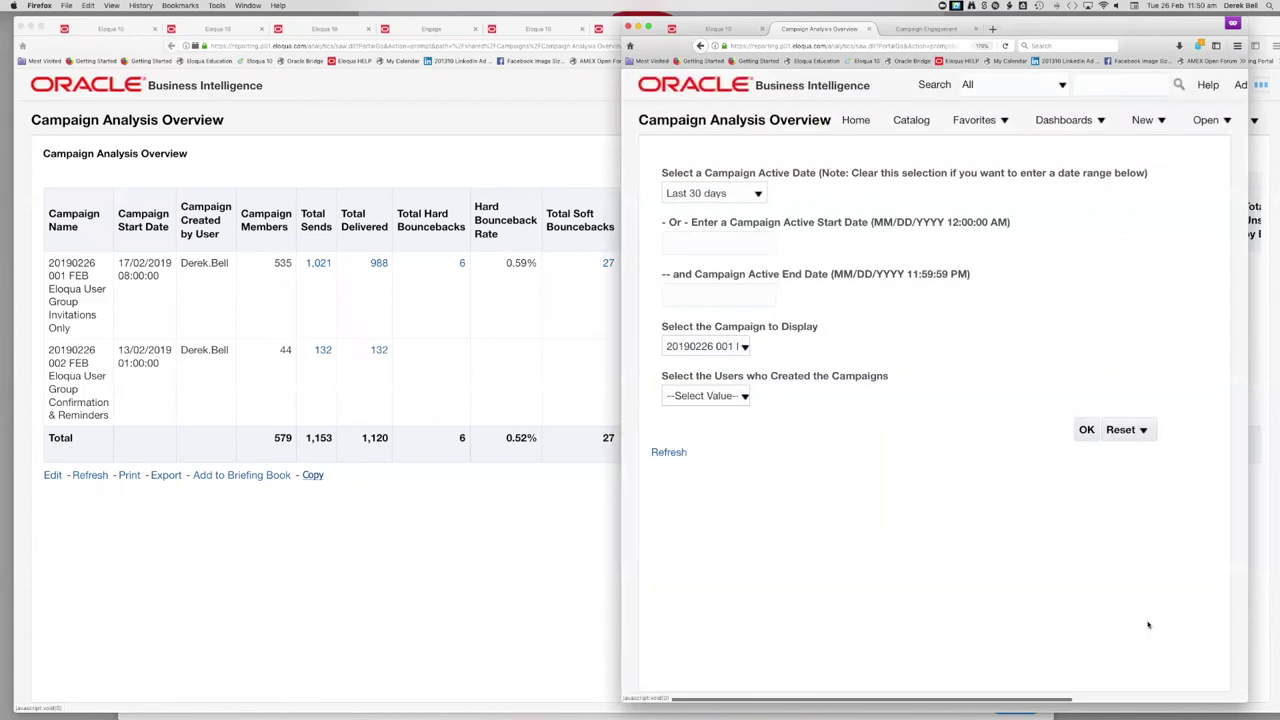
click(1087, 430)
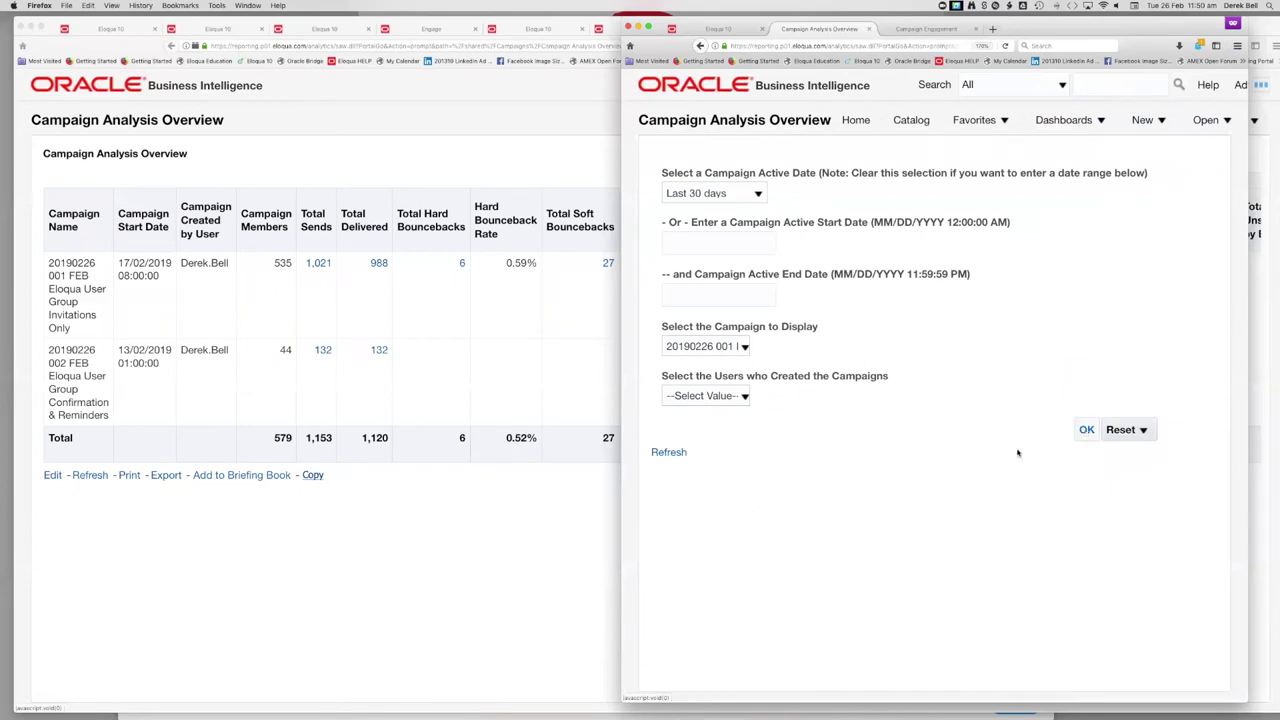
- Resize and move the two browser windows so both Campaign Analysis Overview reports stand side by side
drag(620, 697, 557, 713)
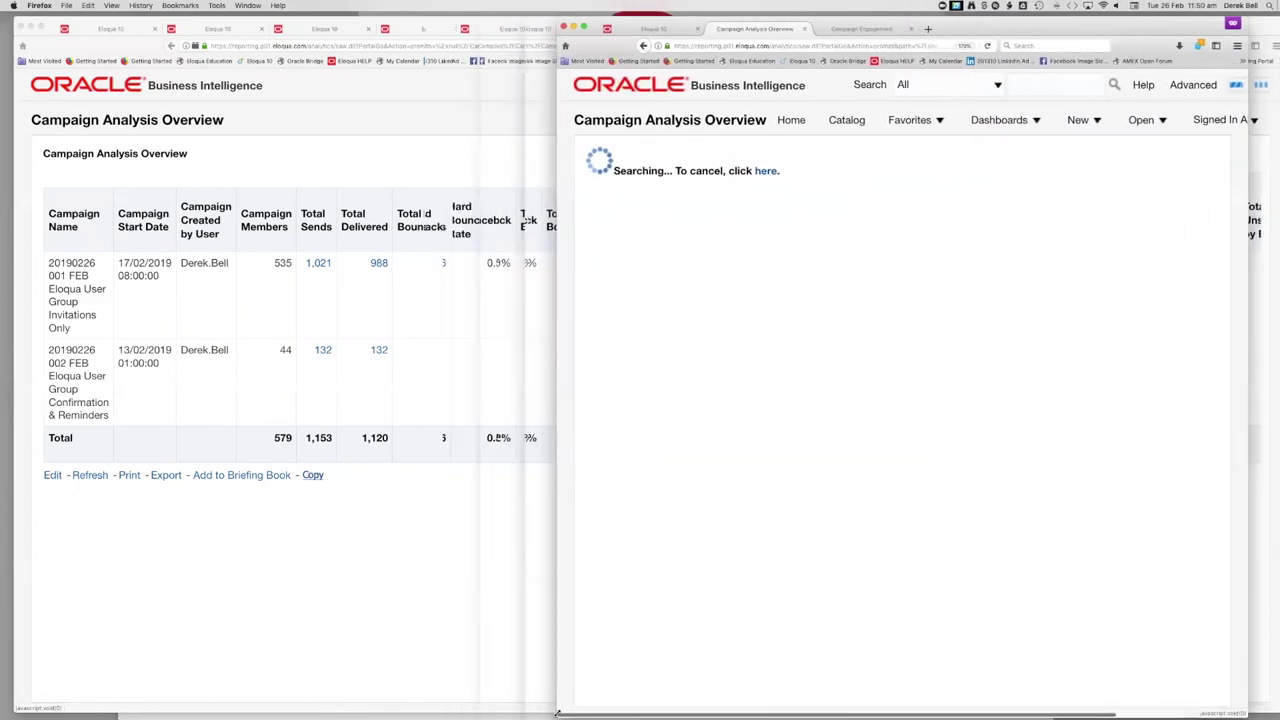
drag(1022, 28, 1070, 28)
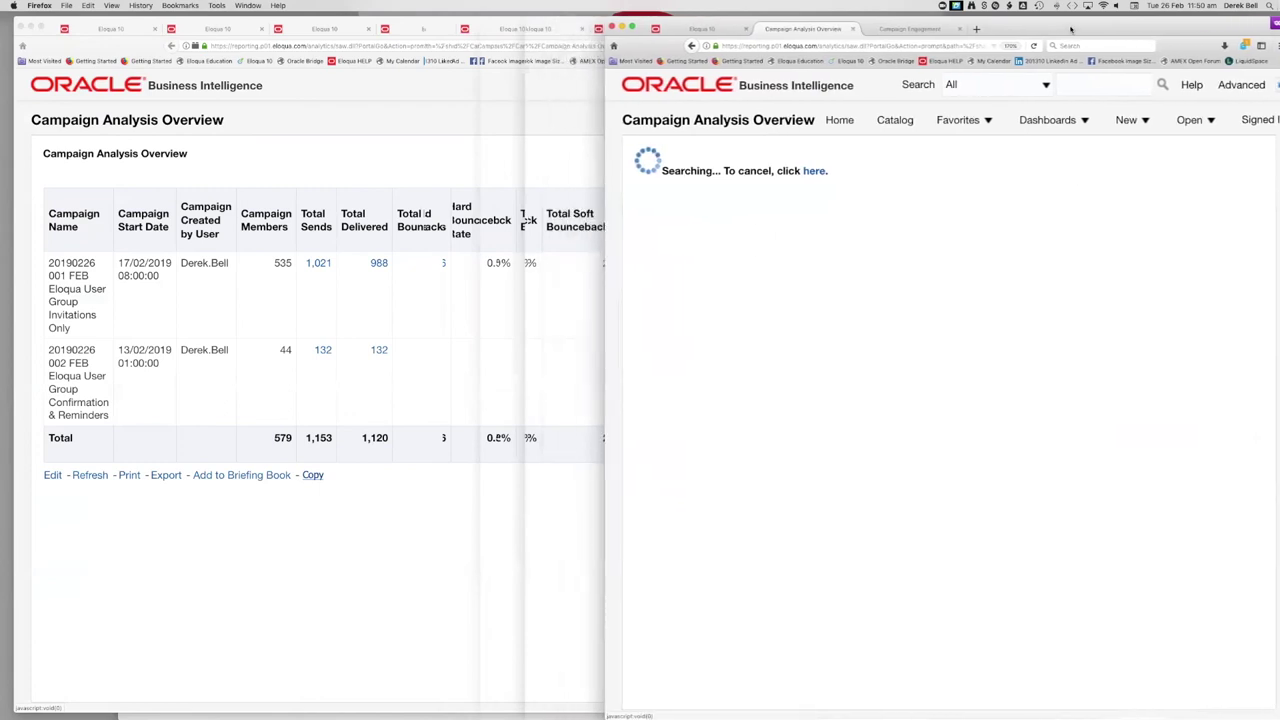
double_click(1070, 28)
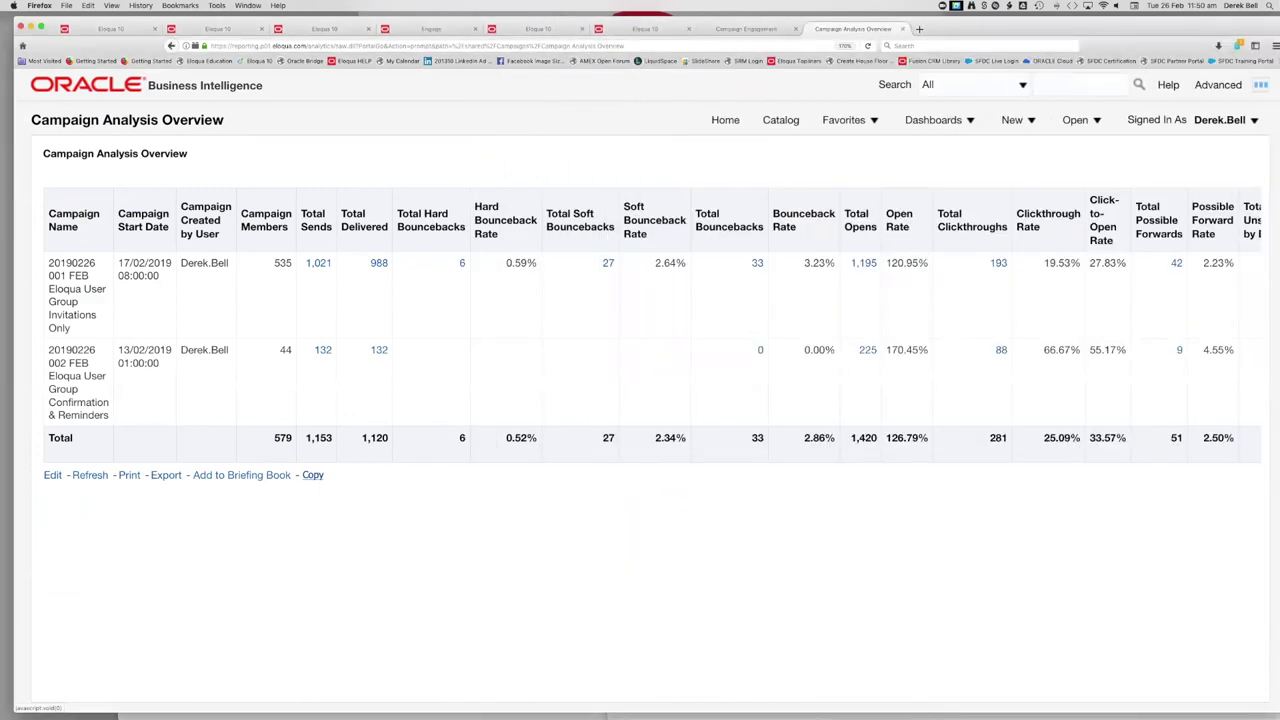
drag(1272, 712, 650, 710)
click(694, 634)
- Examine the second report's metric columns and compare the actions offered beneath the tables of both reports
scroll(720, 320, right, 2)
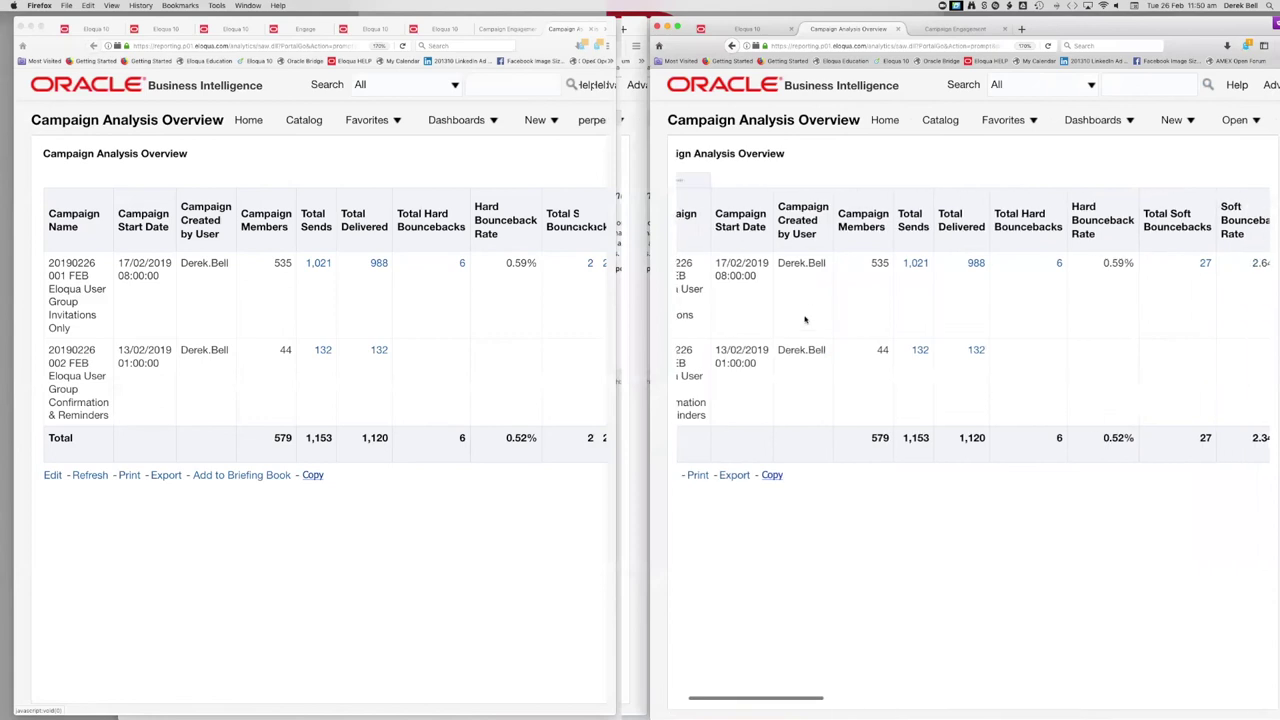
scroll(900, 240, right, 10)
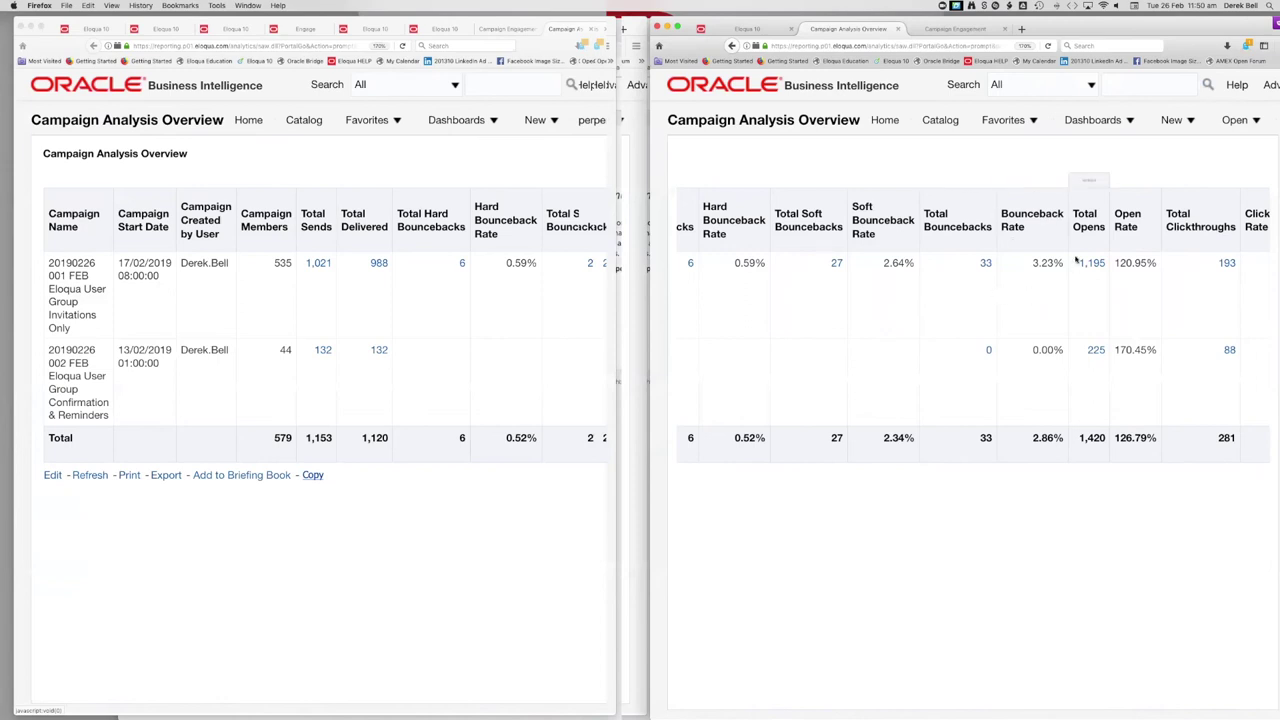
click(484, 510)
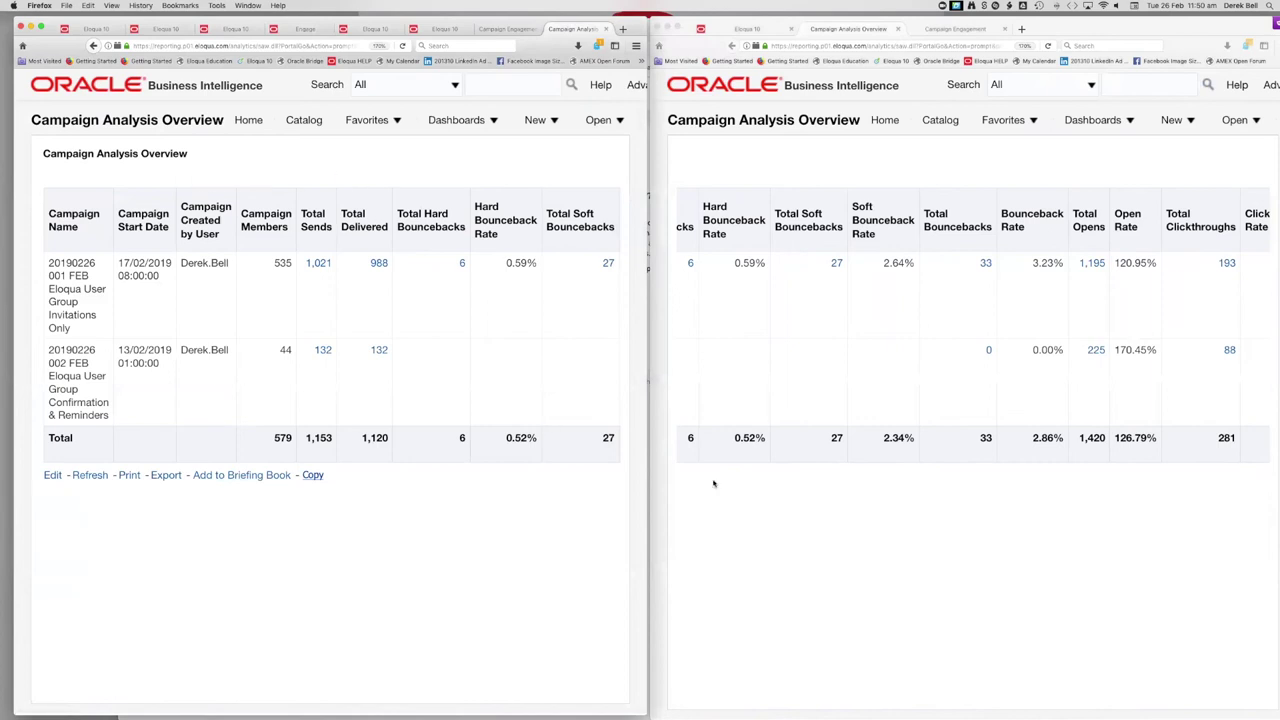
scroll(802, 500, left, 5)
scroll(802, 500, left, 2)
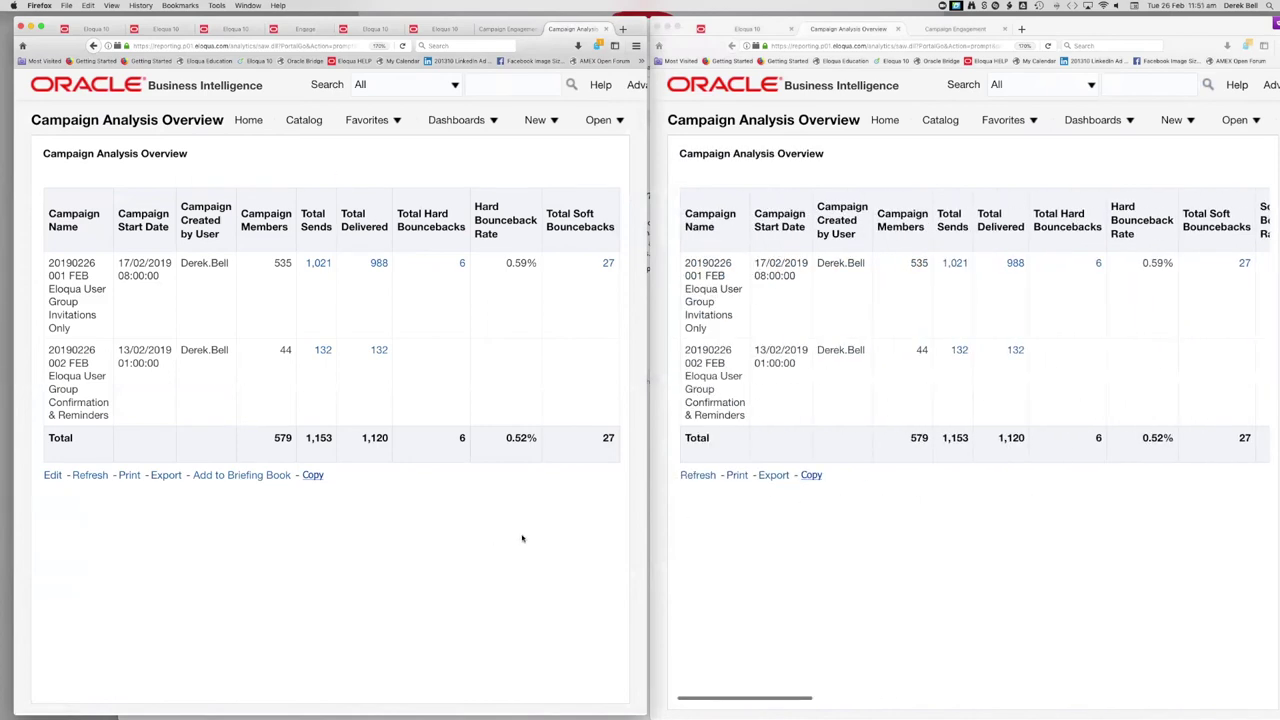
click(766, 493)
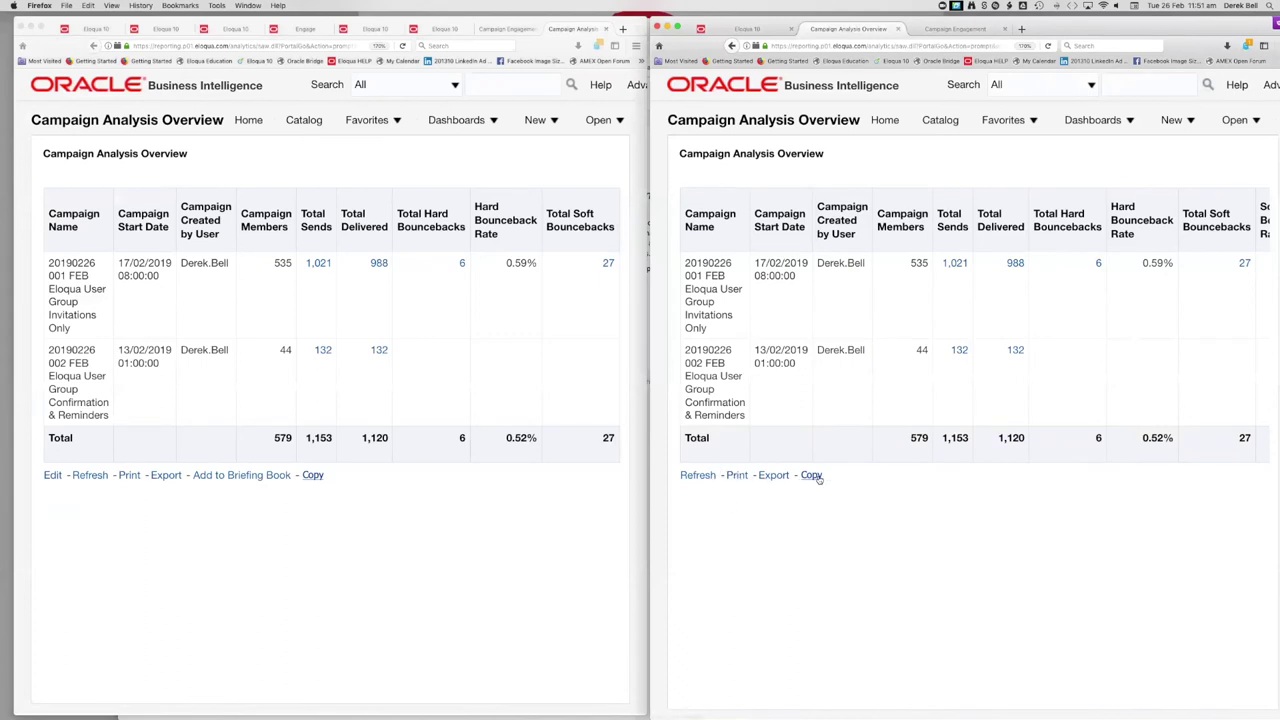
click(224, 499)
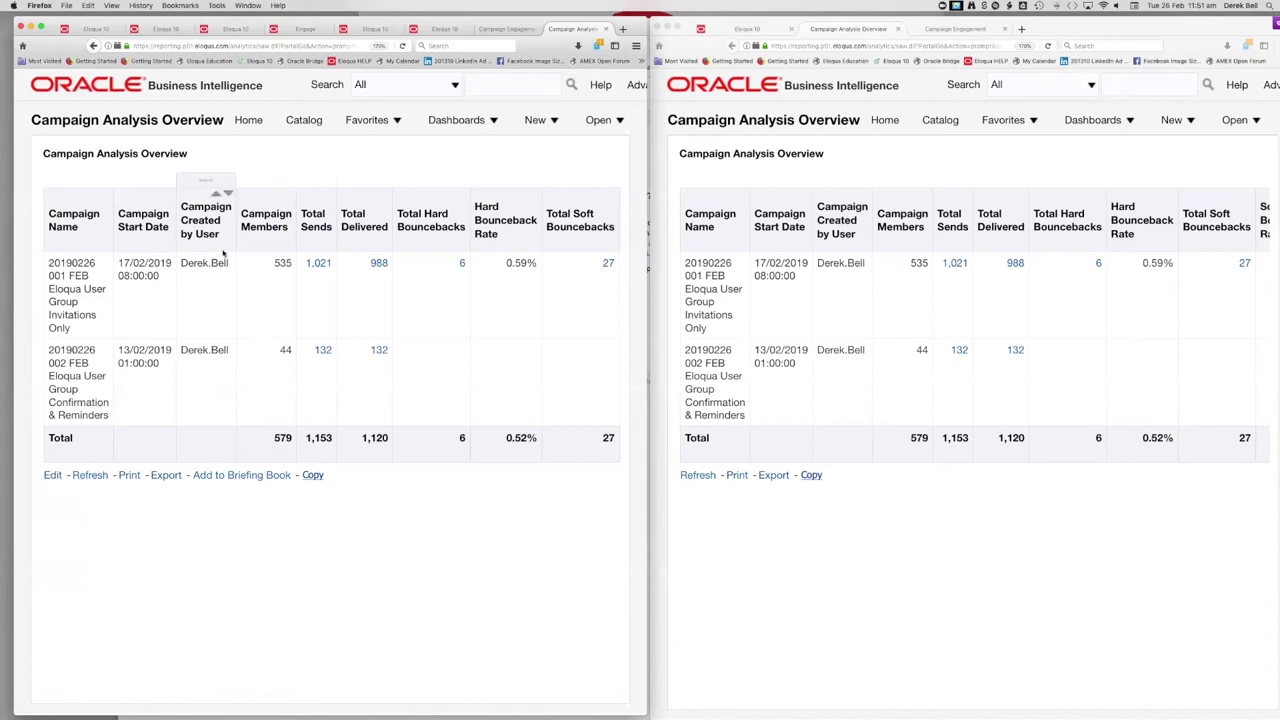
- Look through all columns of the first report, from campaign members to external activities, and return to the campaign names
scroll(386, 279, right, 15)
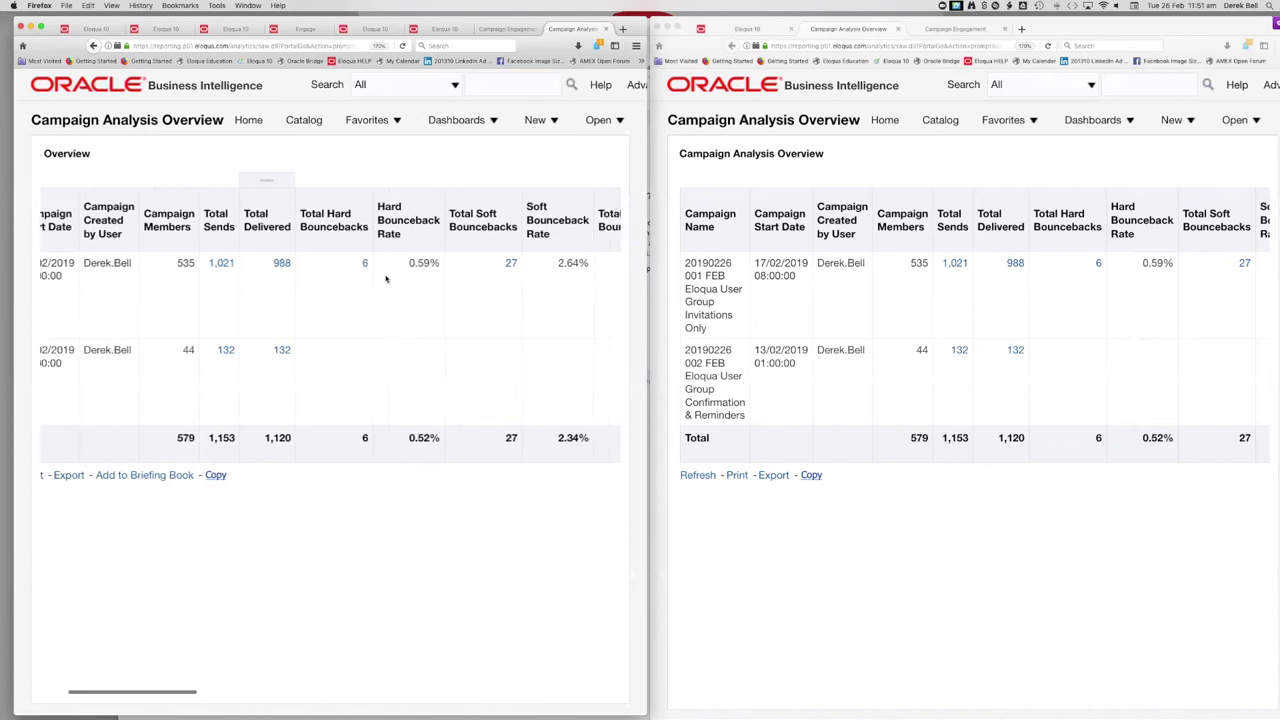
scroll(386, 279, right, 10)
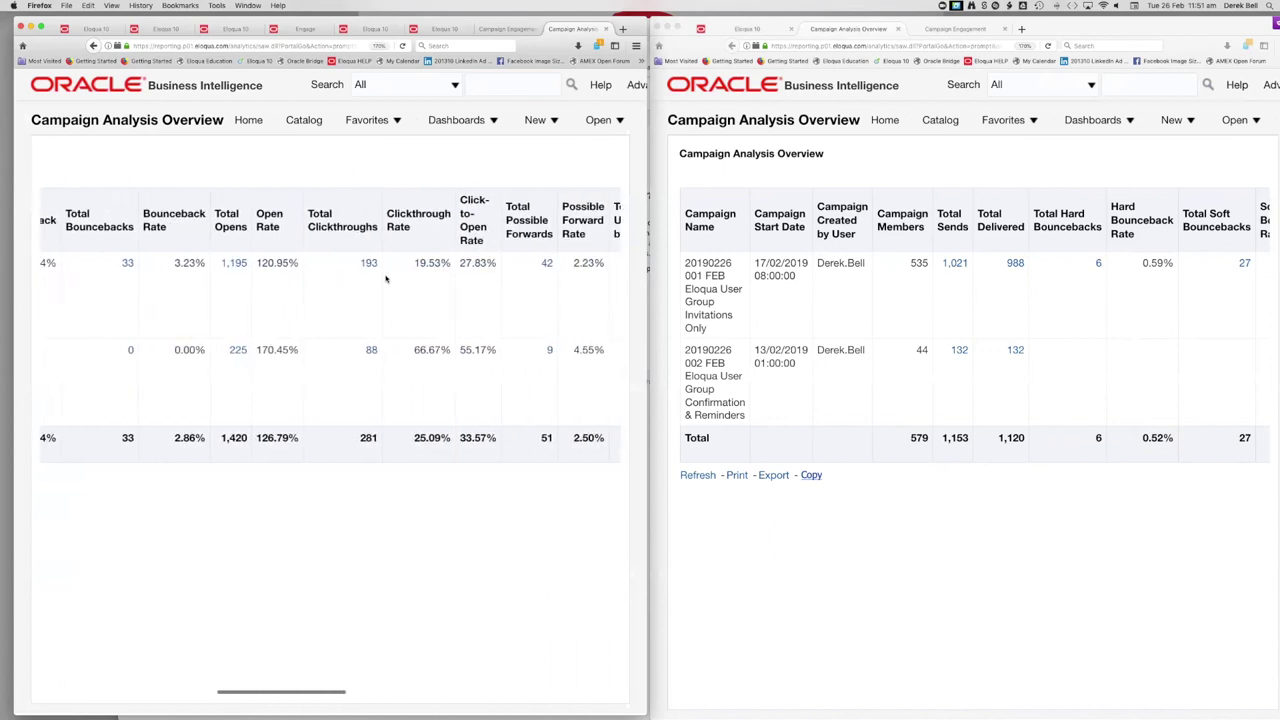
scroll(386, 279, right, 12)
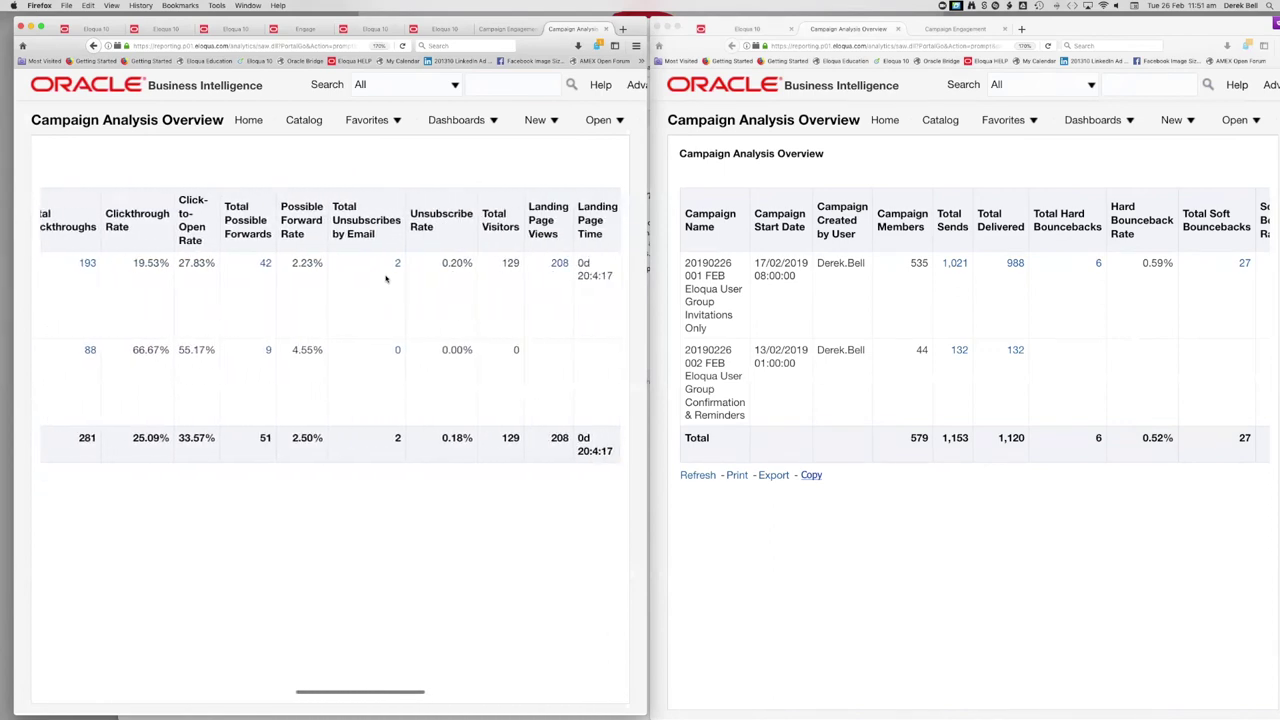
scroll(386, 279, right, 10)
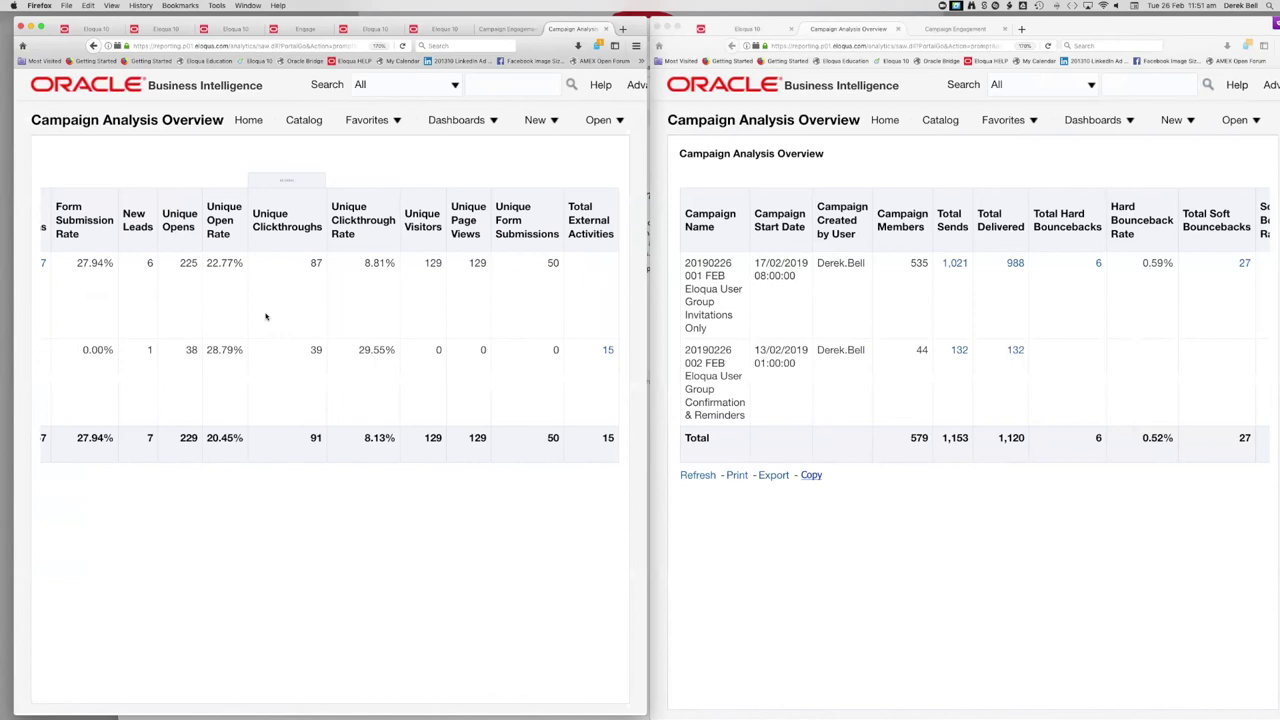
scroll(265, 316, left, 15)
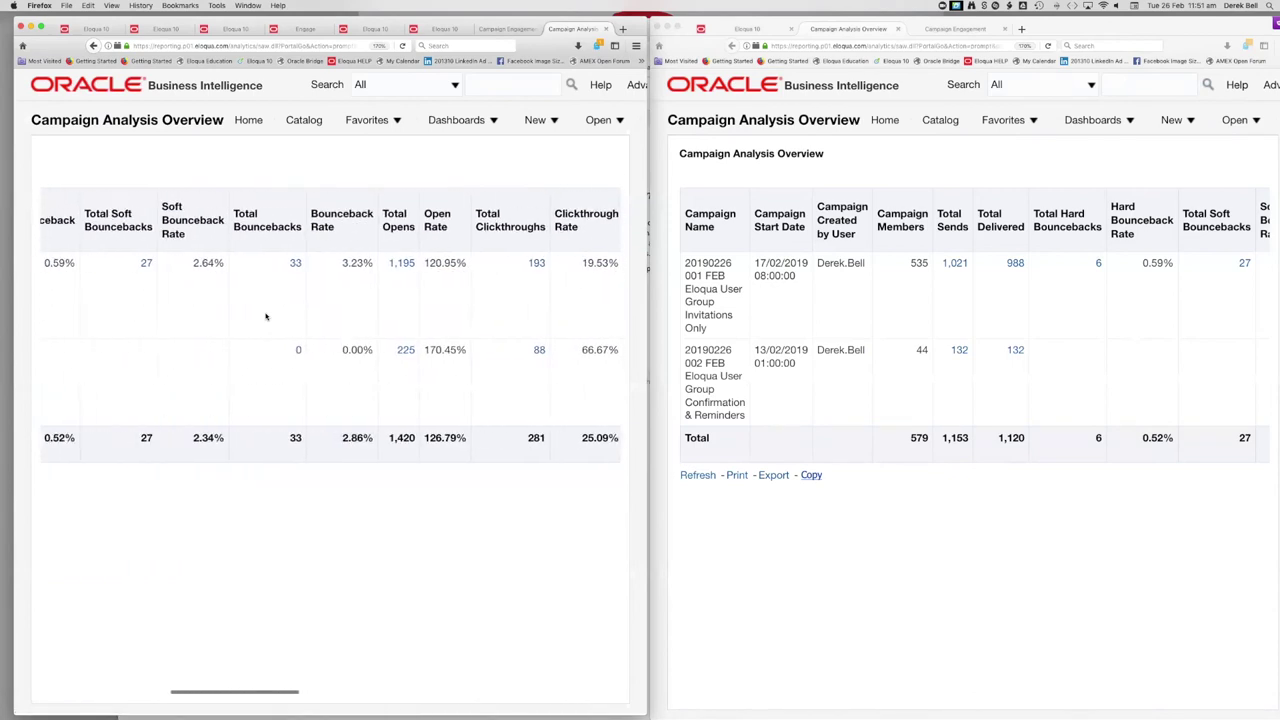
scroll(265, 316, left, 10)
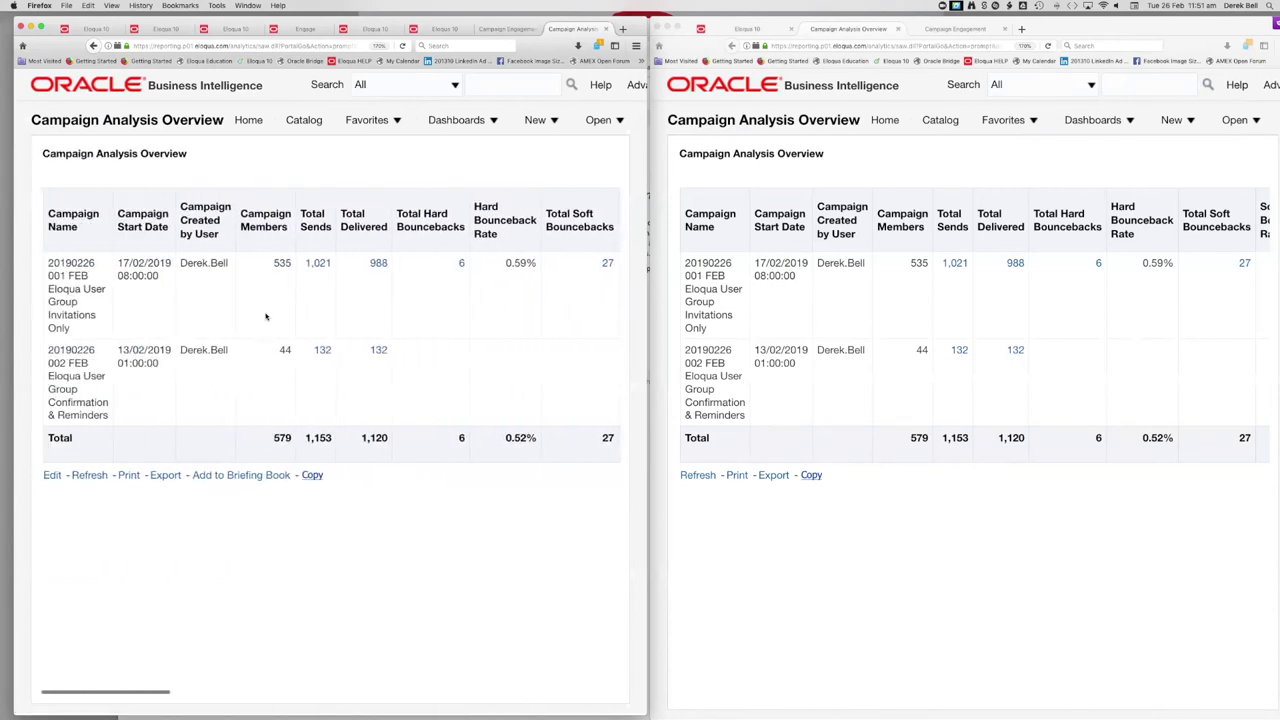
- Open the first report for editing, widen its window and view the options of the Campaign Created by User and Campaign Members columns
click(51, 476)
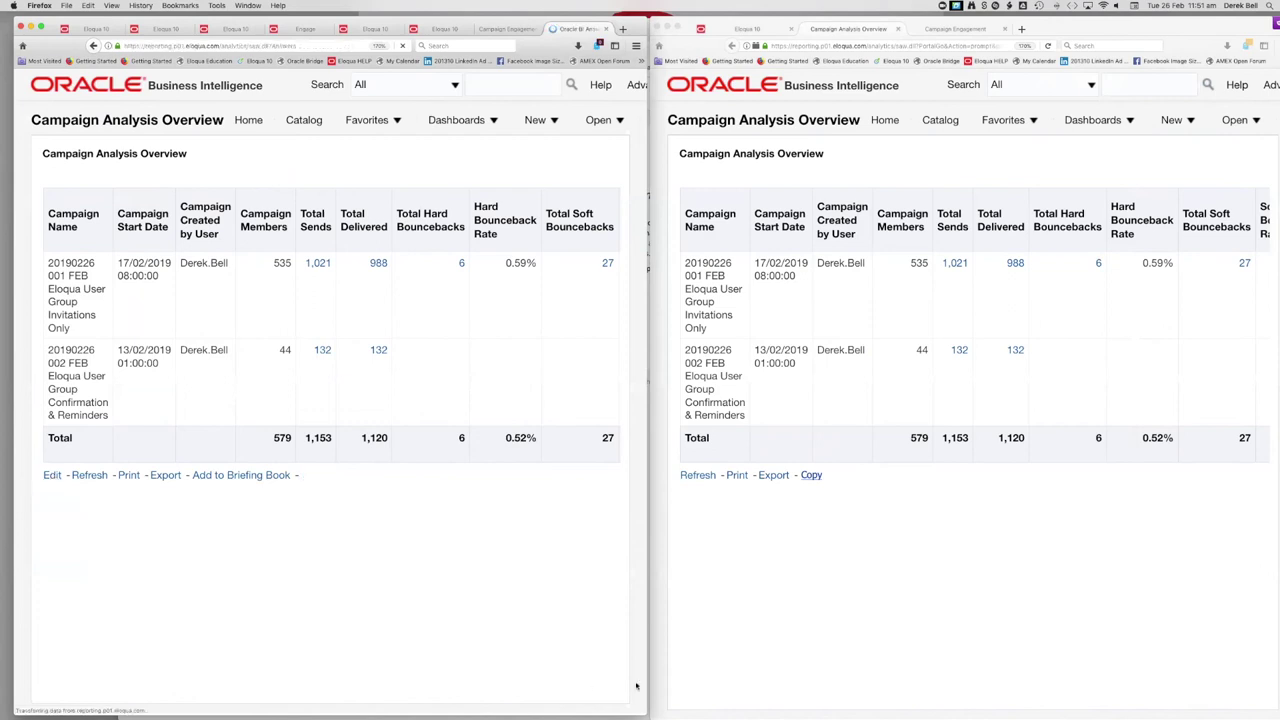
drag(646, 715, 1222, 704)
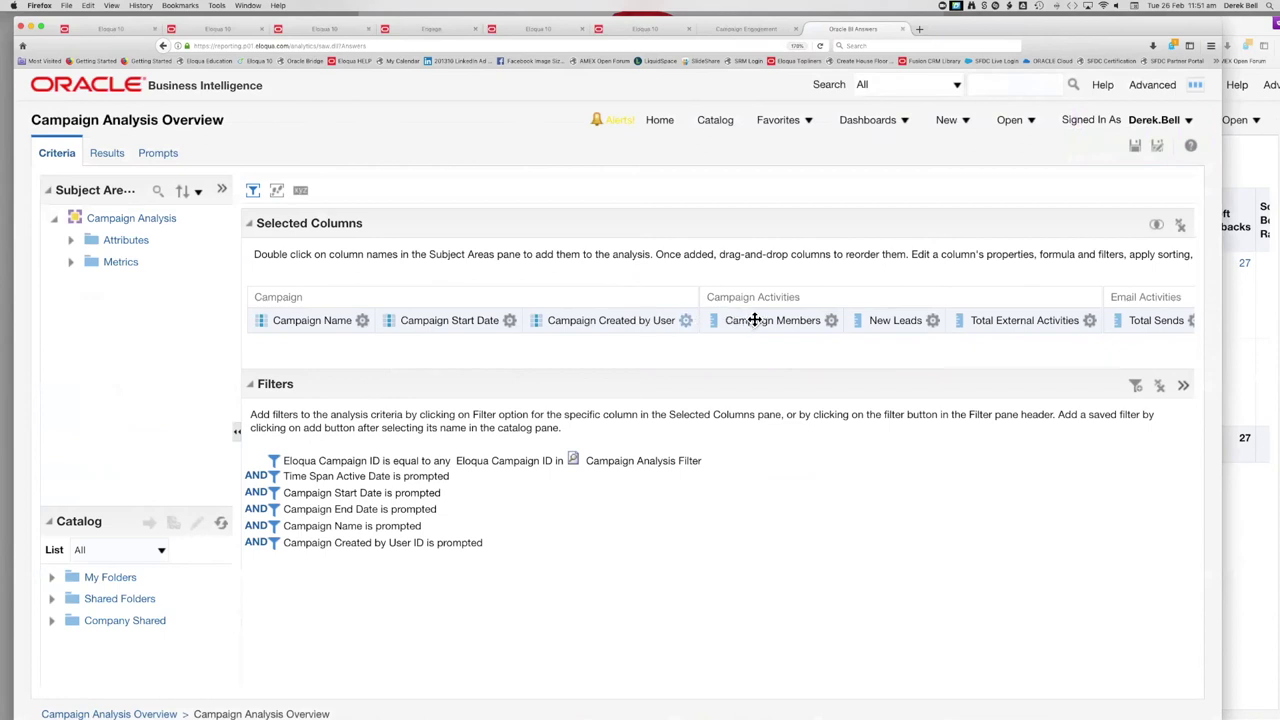
click(685, 320)
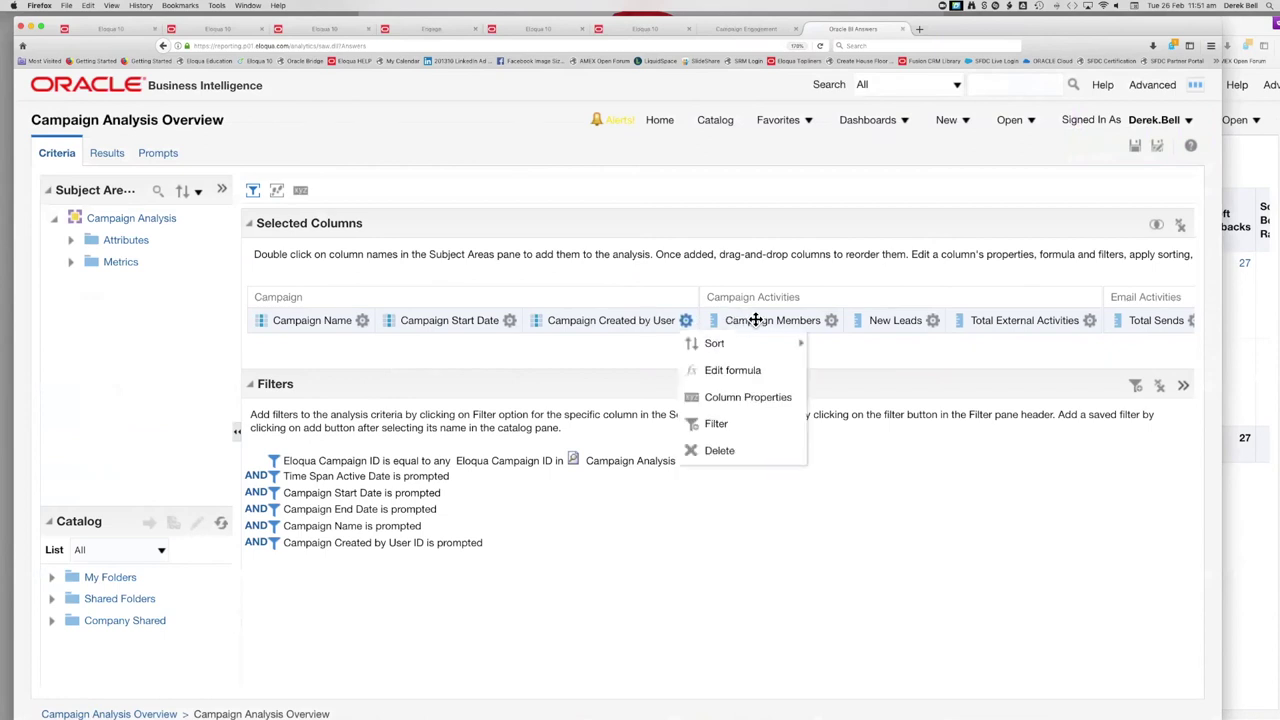
click(831, 320)
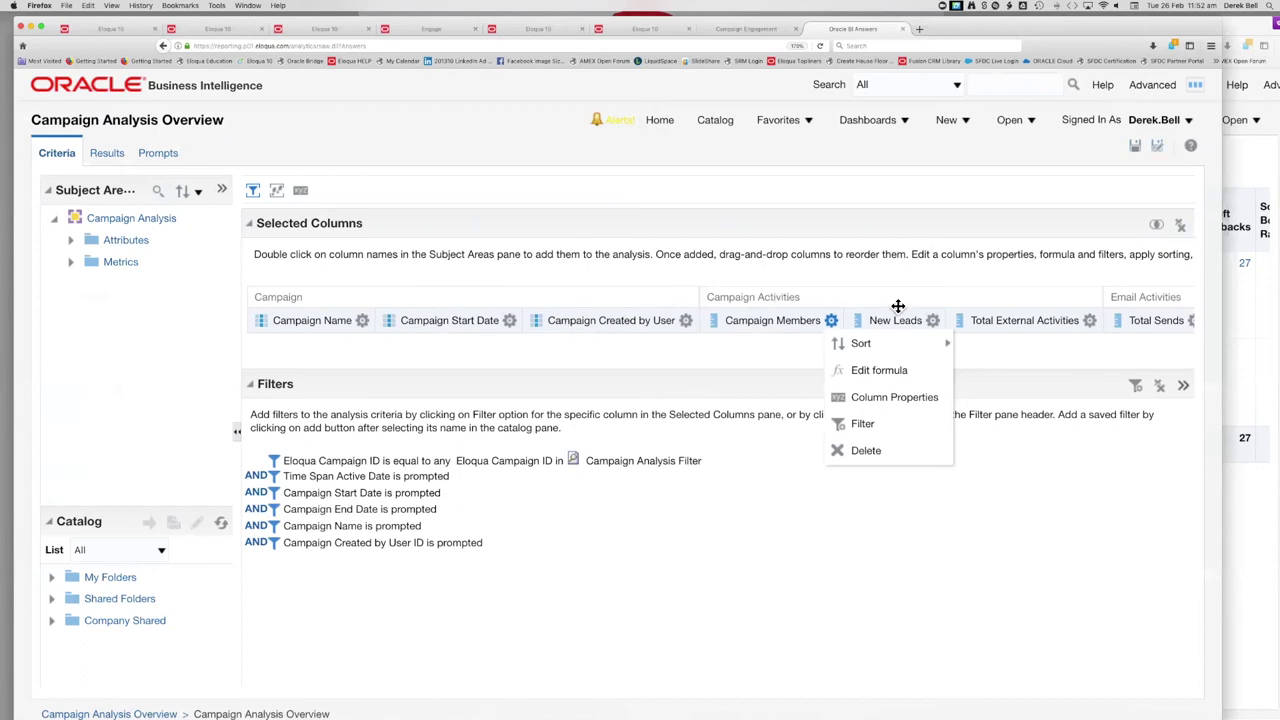
click(685, 320)
- Expand Metrics and Attributes in the Campaign Analysis subject area and the Company Shared folder in the catalog
click(70, 262)
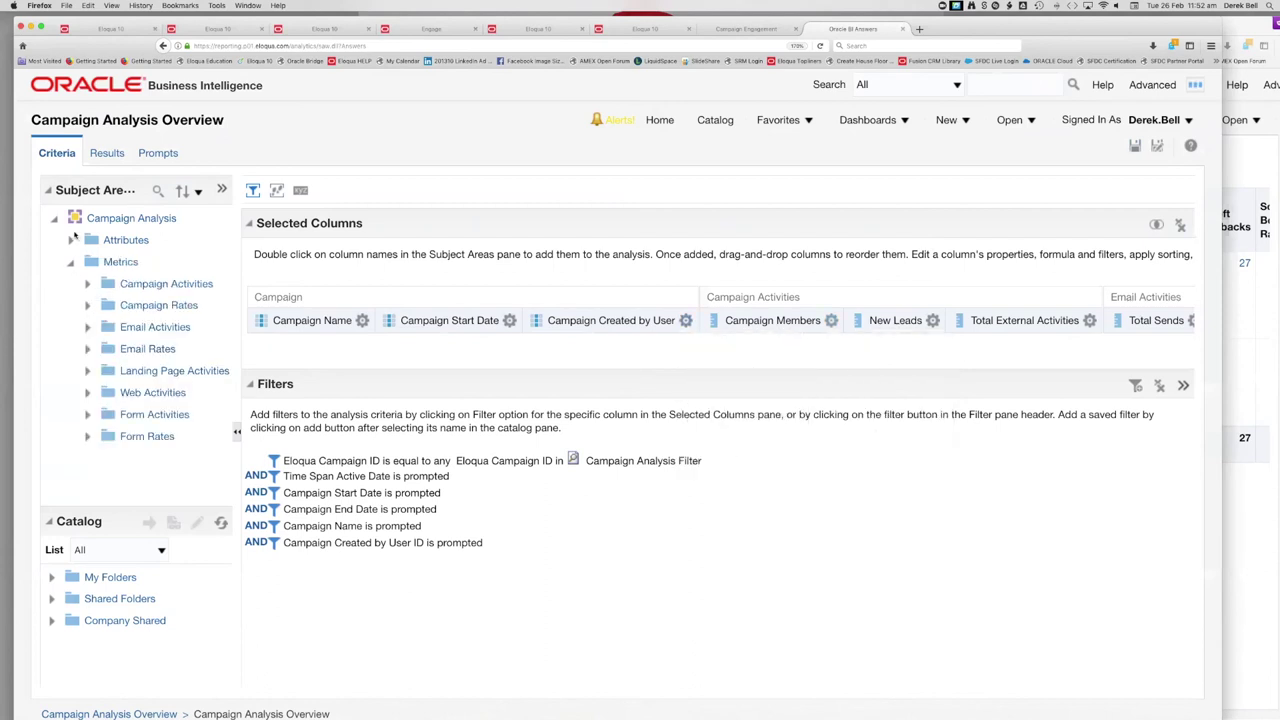
click(70, 240)
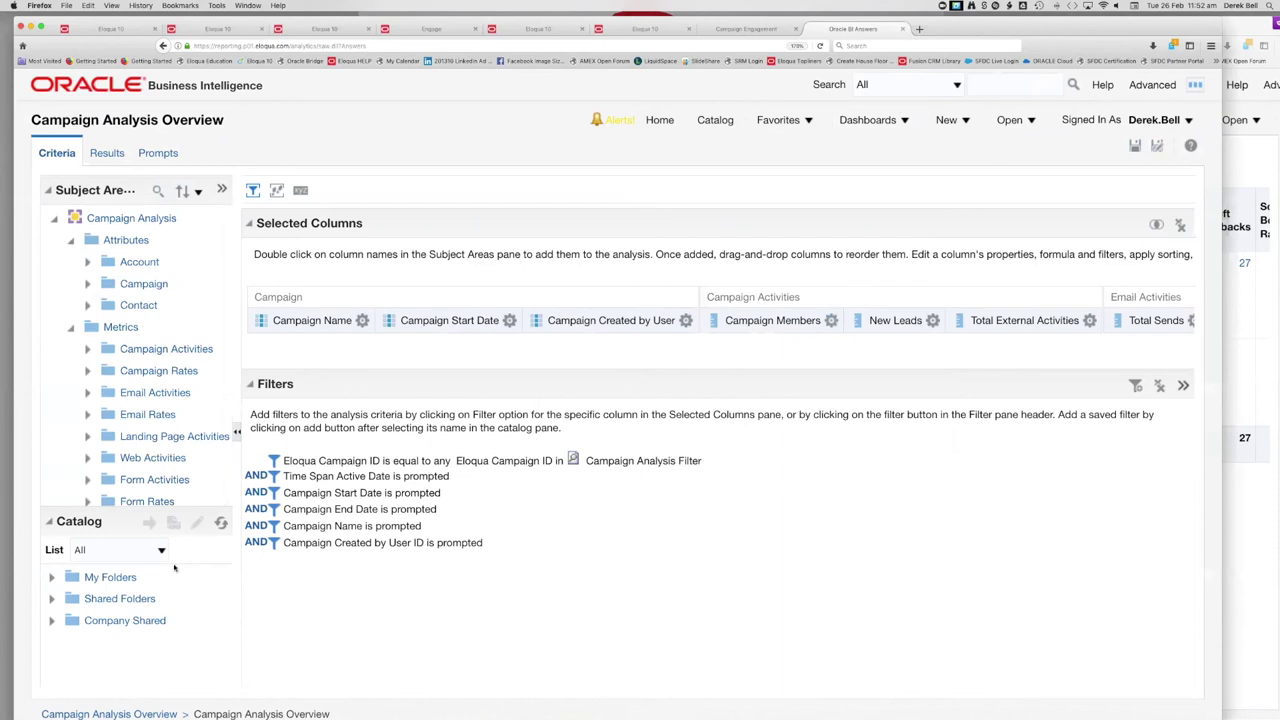
click(51, 621)
scroll(103, 622, down, 2)
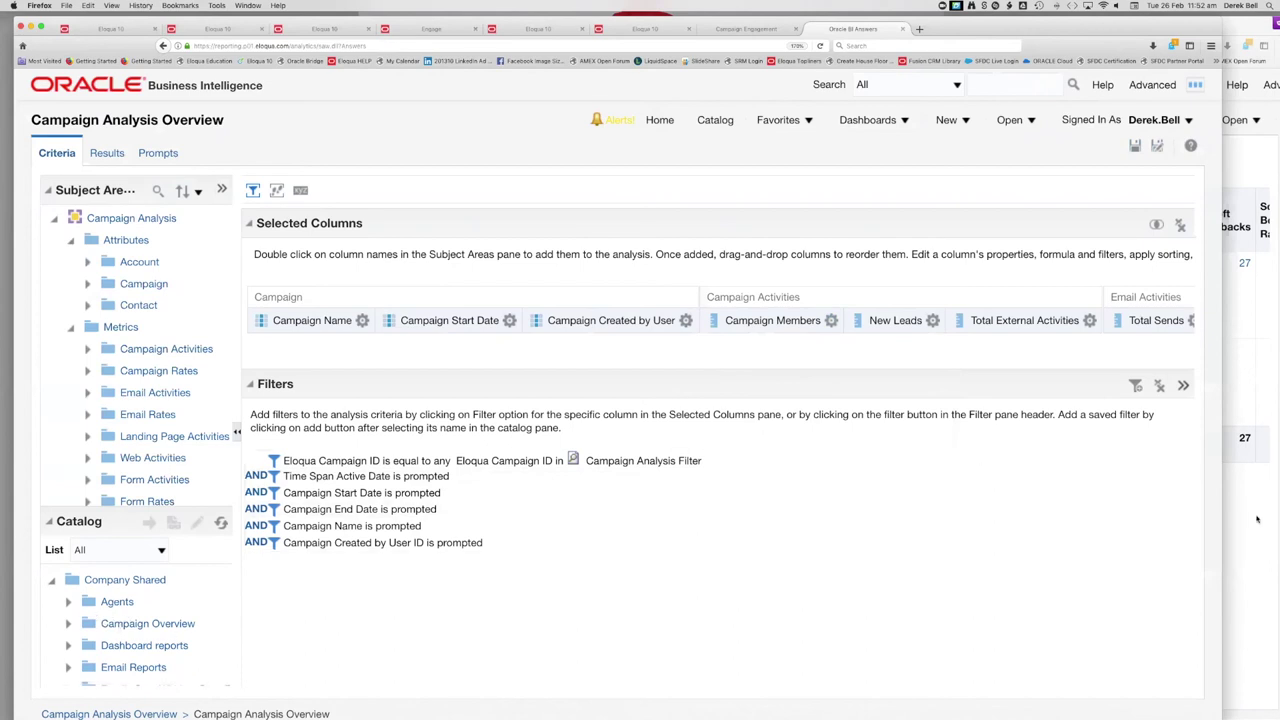
- Switch to the second browser window, go to the Business Intelligence home page and look through its report catalog categories
key(super+grave)
click(884, 120)
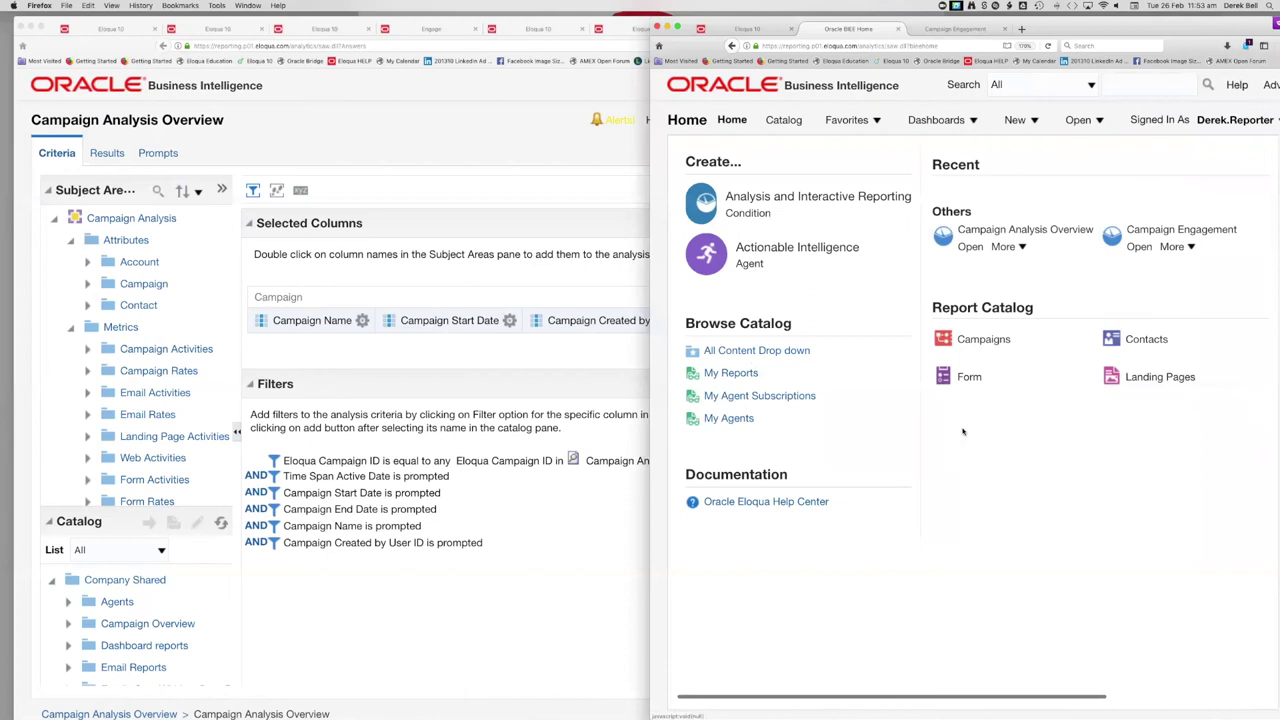
scroll(1023, 378, right, 3)
scroll(1023, 378, right, 3)
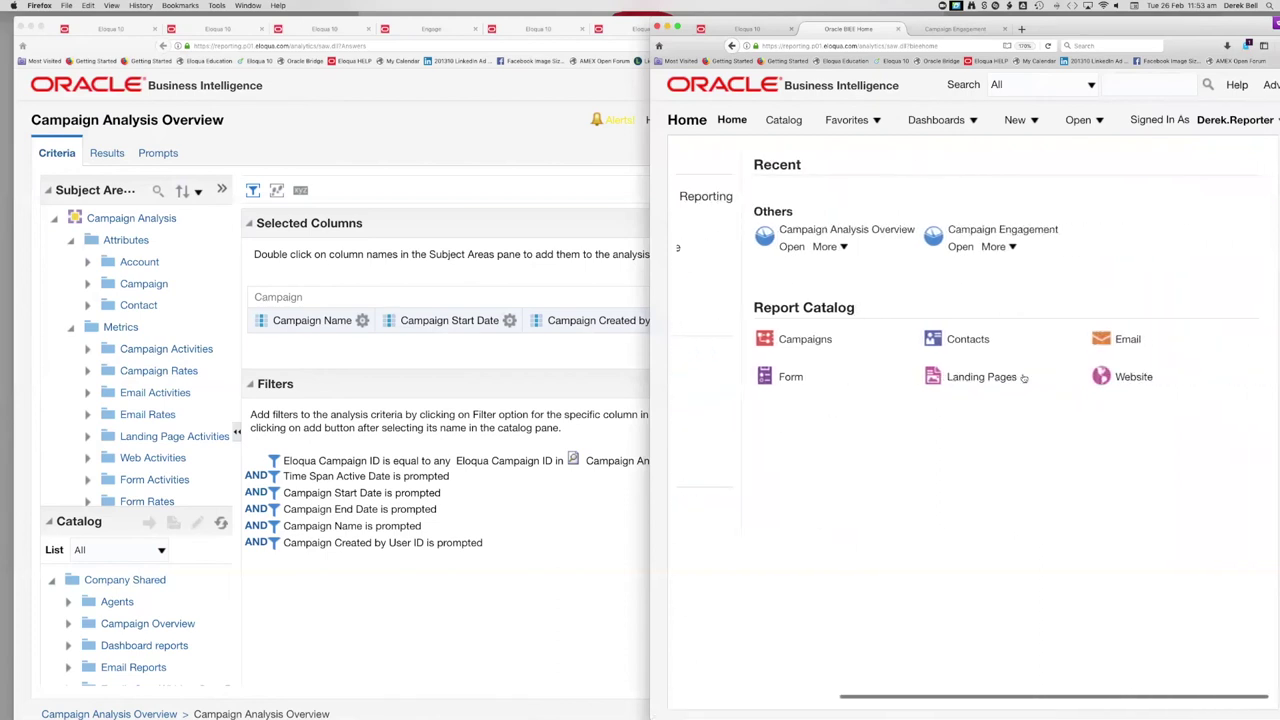
scroll(1023, 378, left, 5)
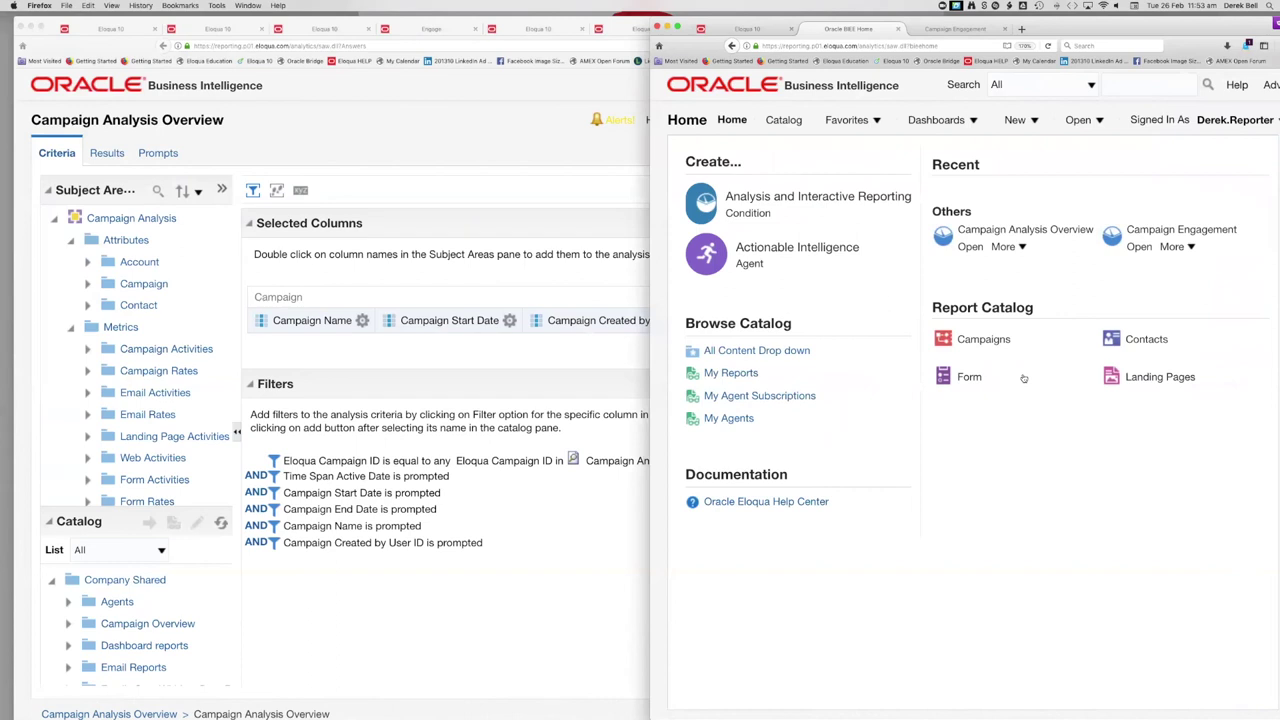
- Open marketingcube.com.au/insight in a new tab of the second browser window
key(super+shift+c)
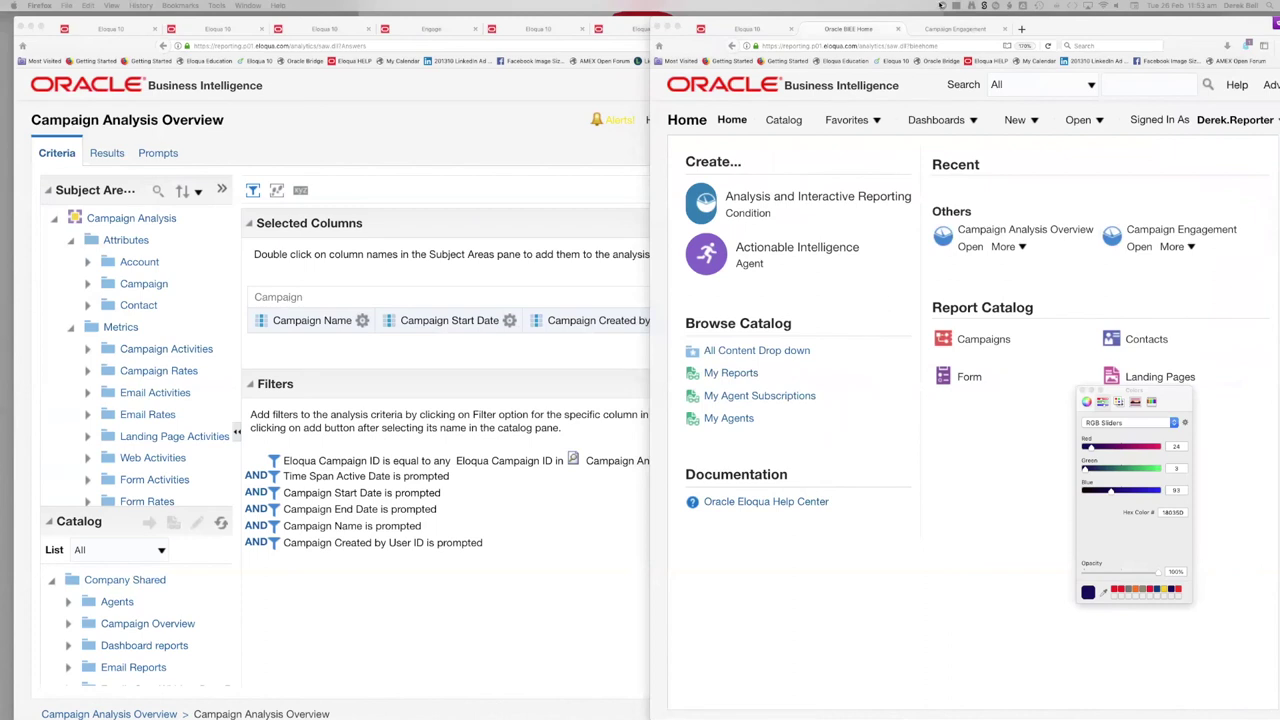
click(1021, 29)
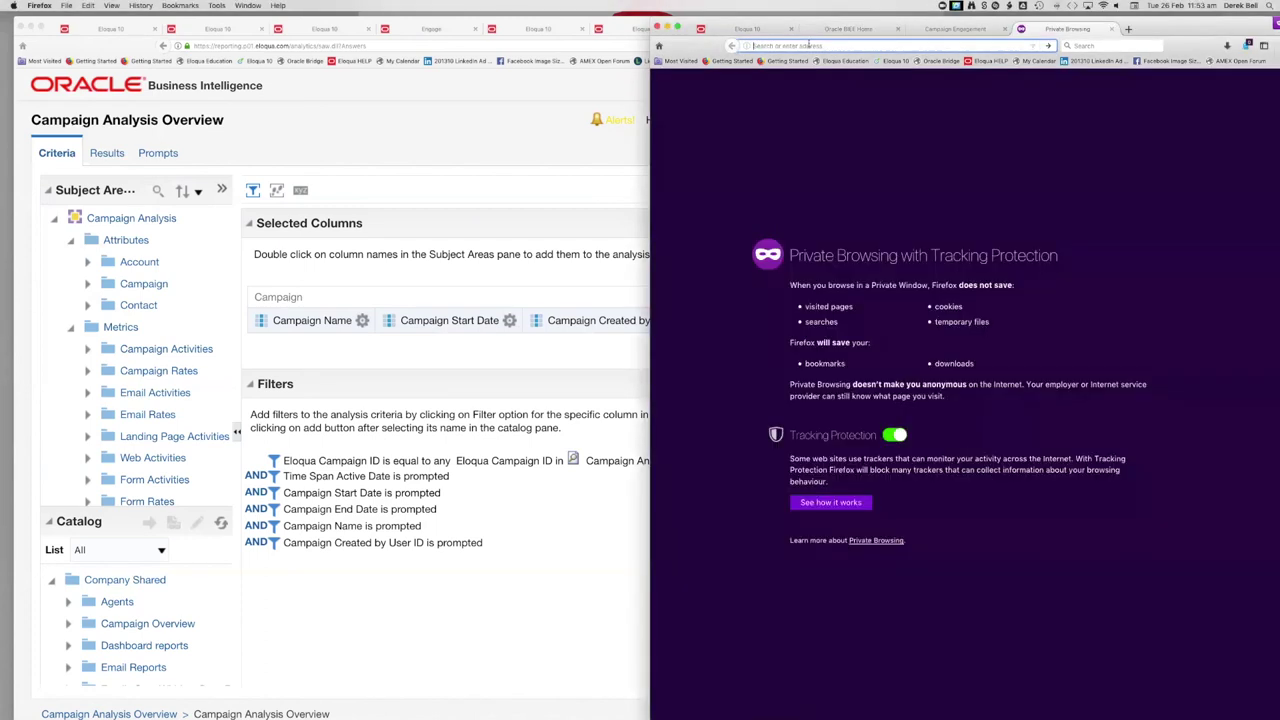
text(marketingcube.com.au)
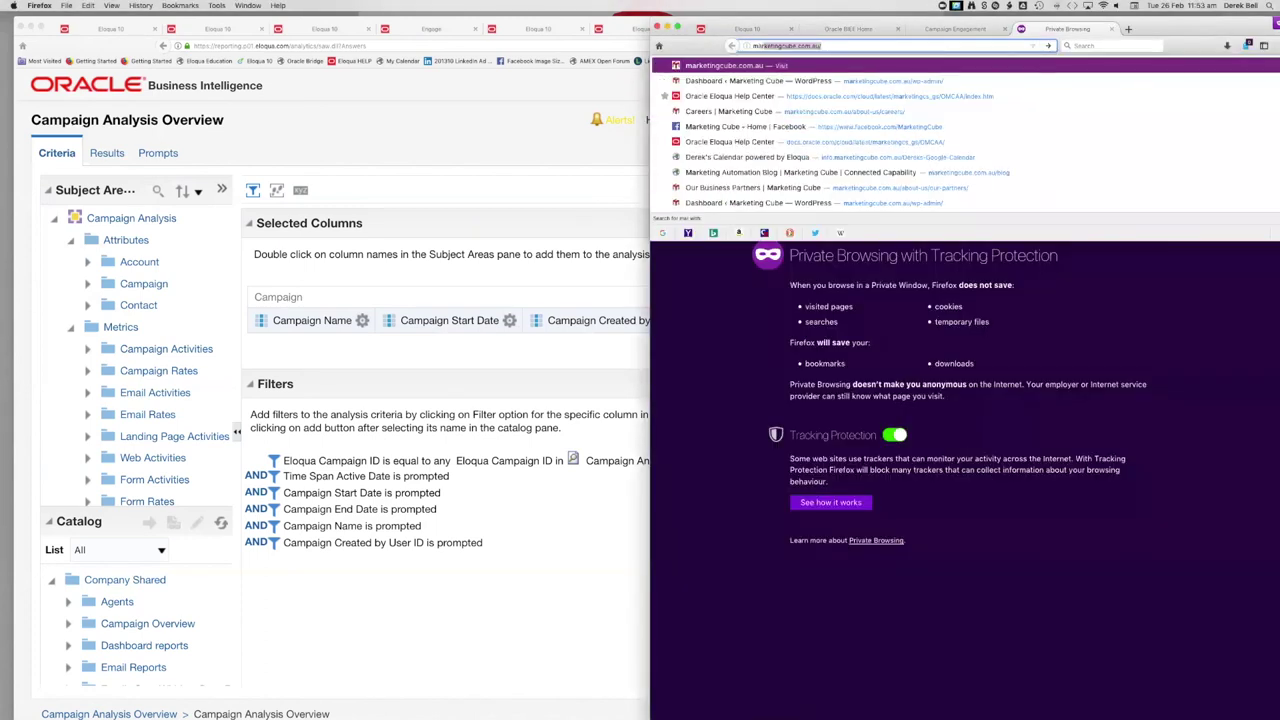
key(Return)
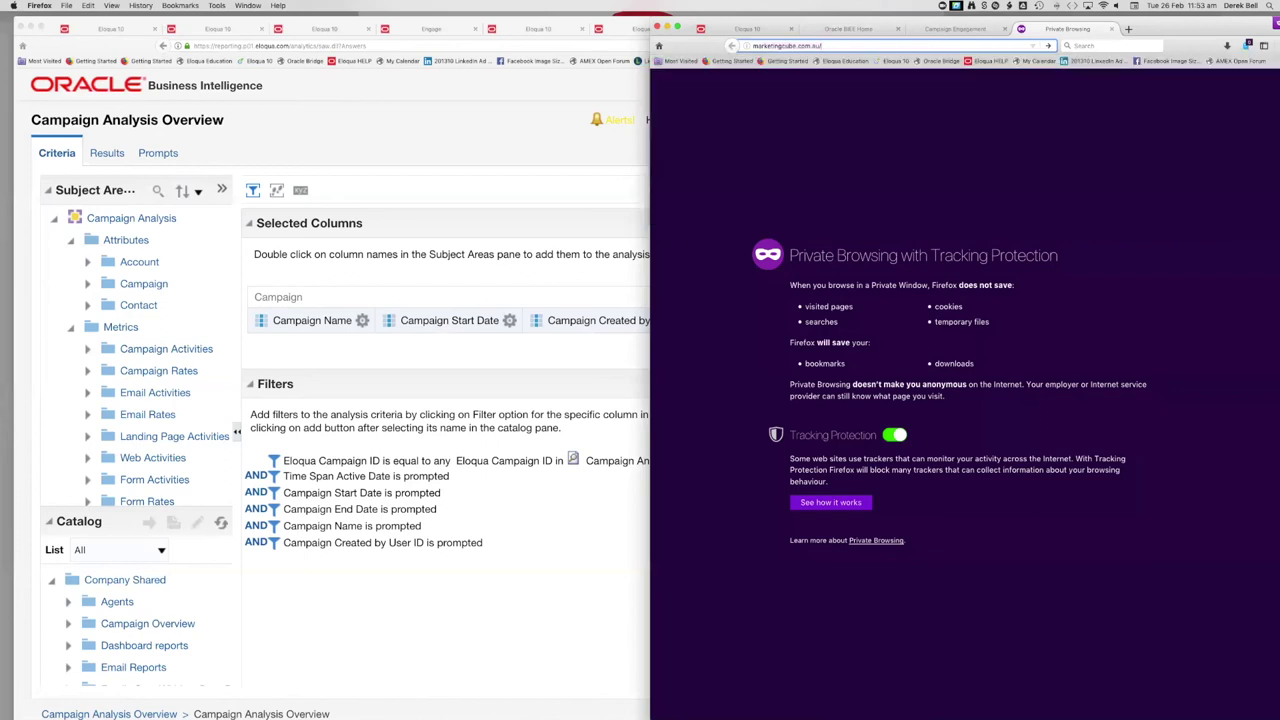
text(in)
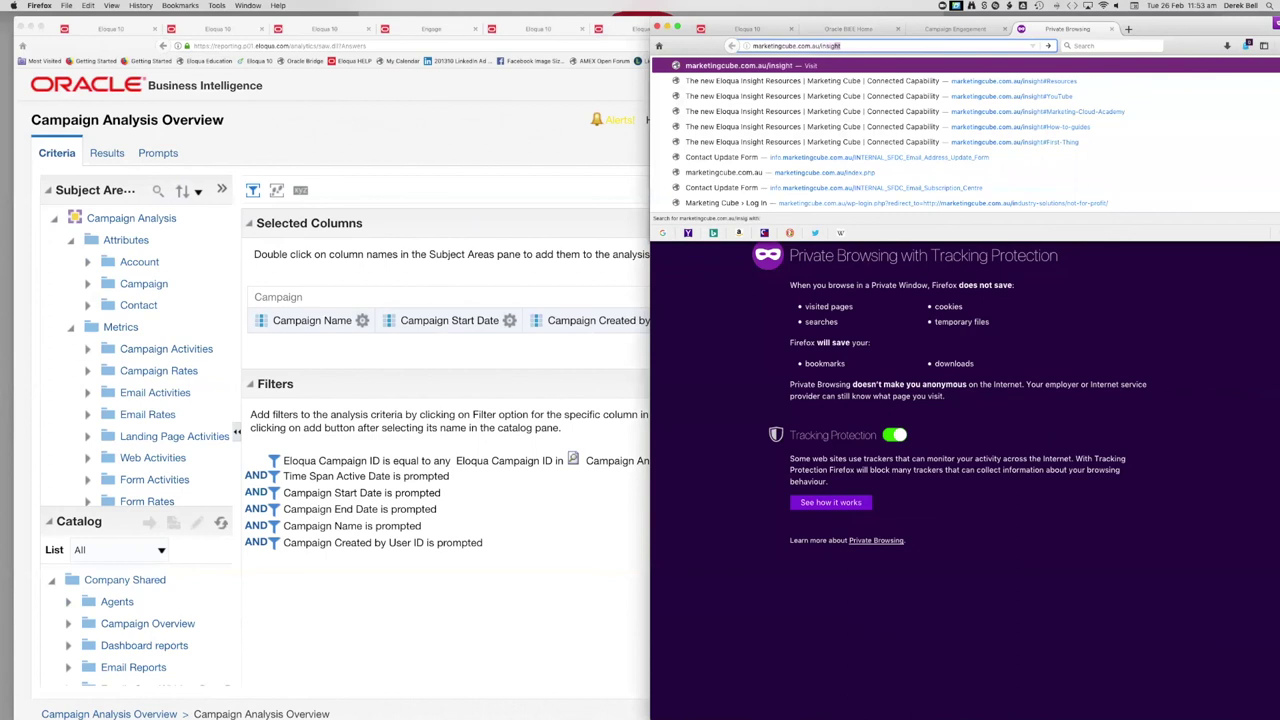
text(sig)
key(Return)
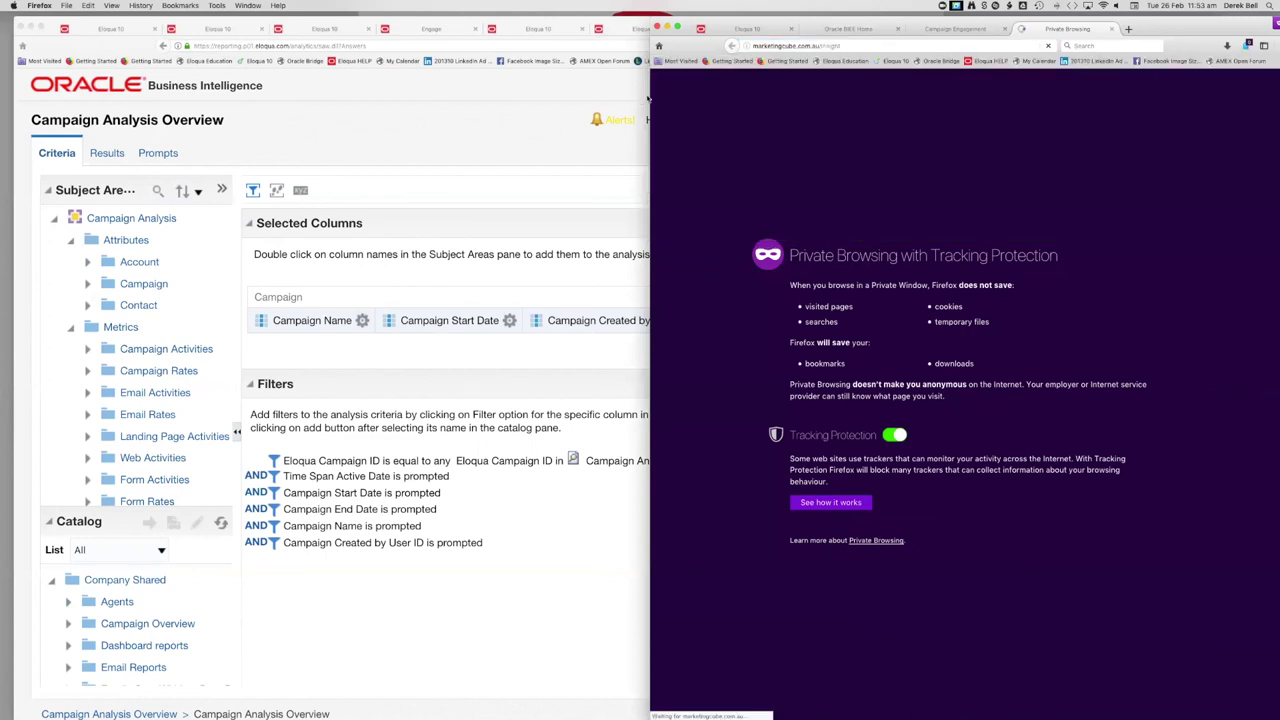
- Widen the window and review the Insight page's Reporter and Analyzer user descriptions, Eloqua resources and YouTube clips
drag(648, 95, 366, 97)
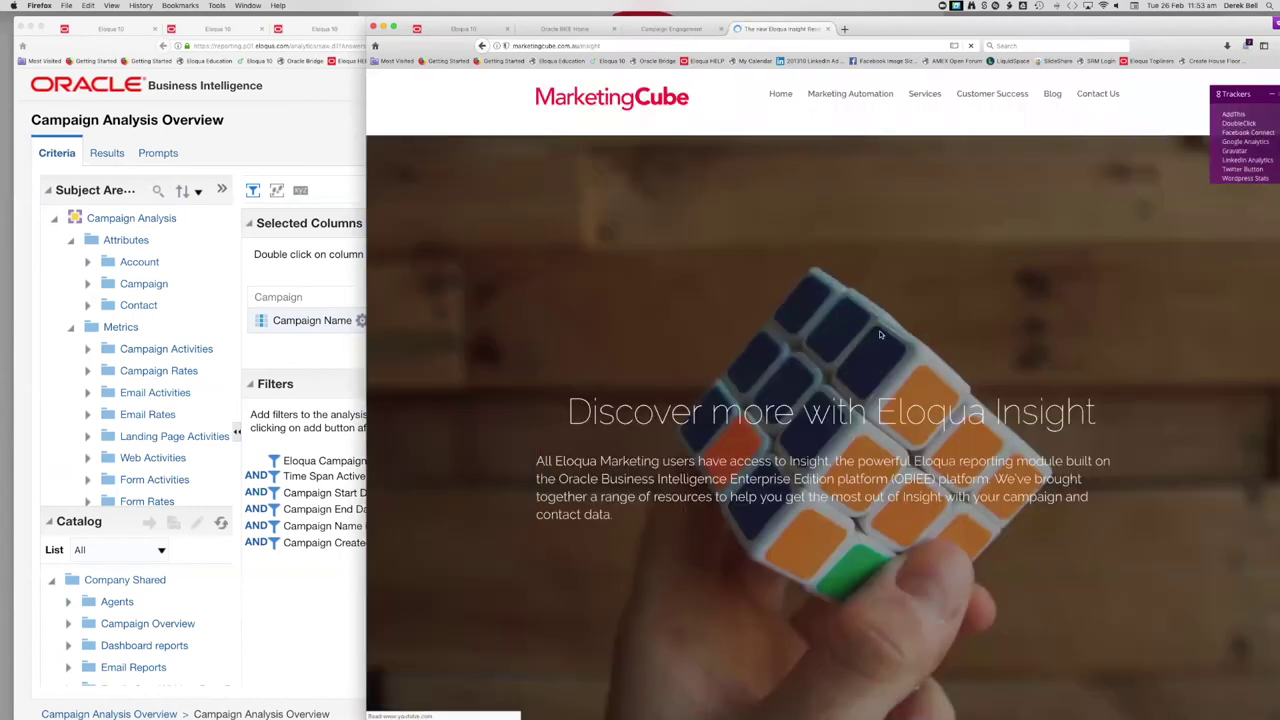
scroll(879, 333, down, 5)
scroll(880, 335, down, 3)
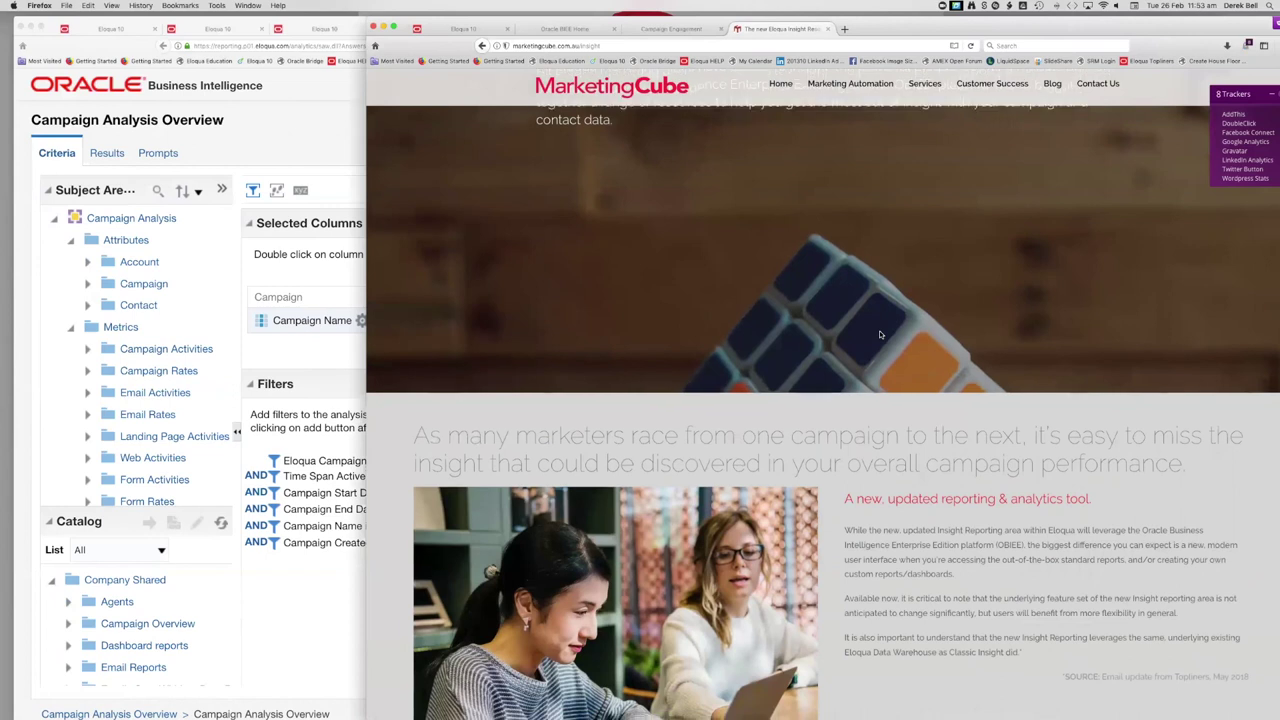
scroll(880, 335, down, 3)
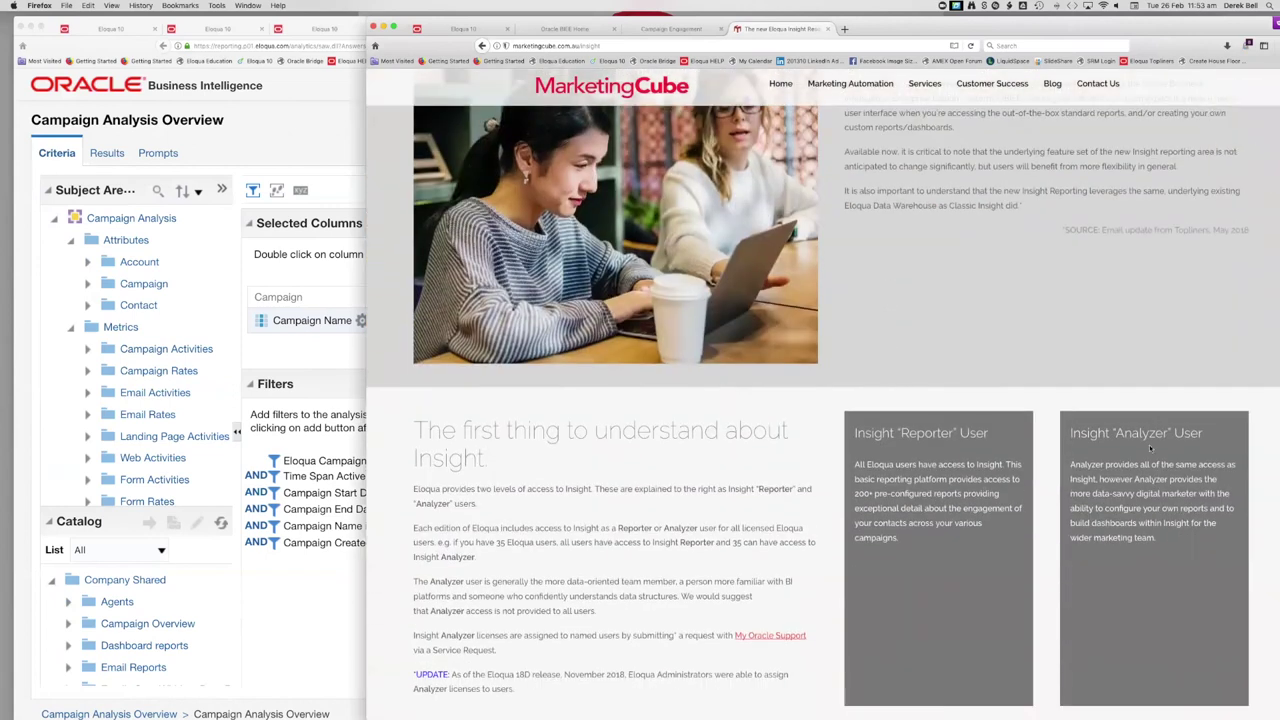
scroll(1148, 452, down, 3)
scroll(1148, 452, down, 1)
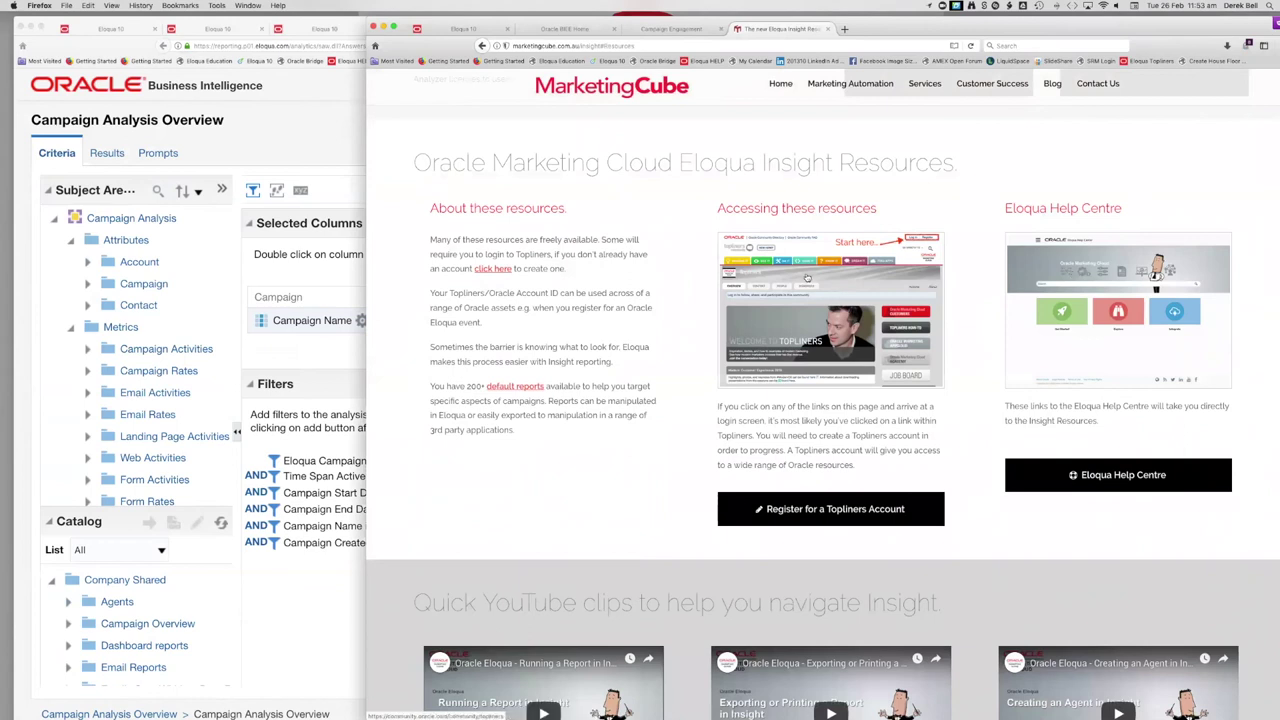
scroll(806, 284, down, 5)
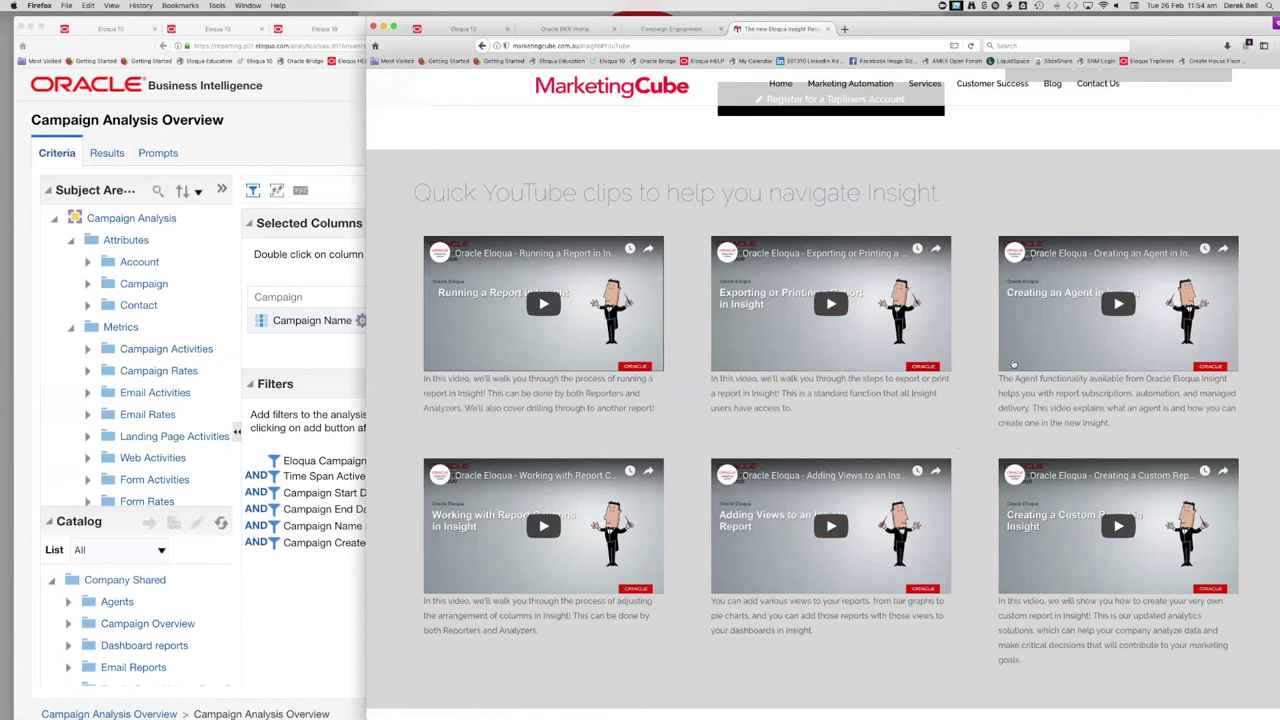
scroll(955, 440, down, 5)
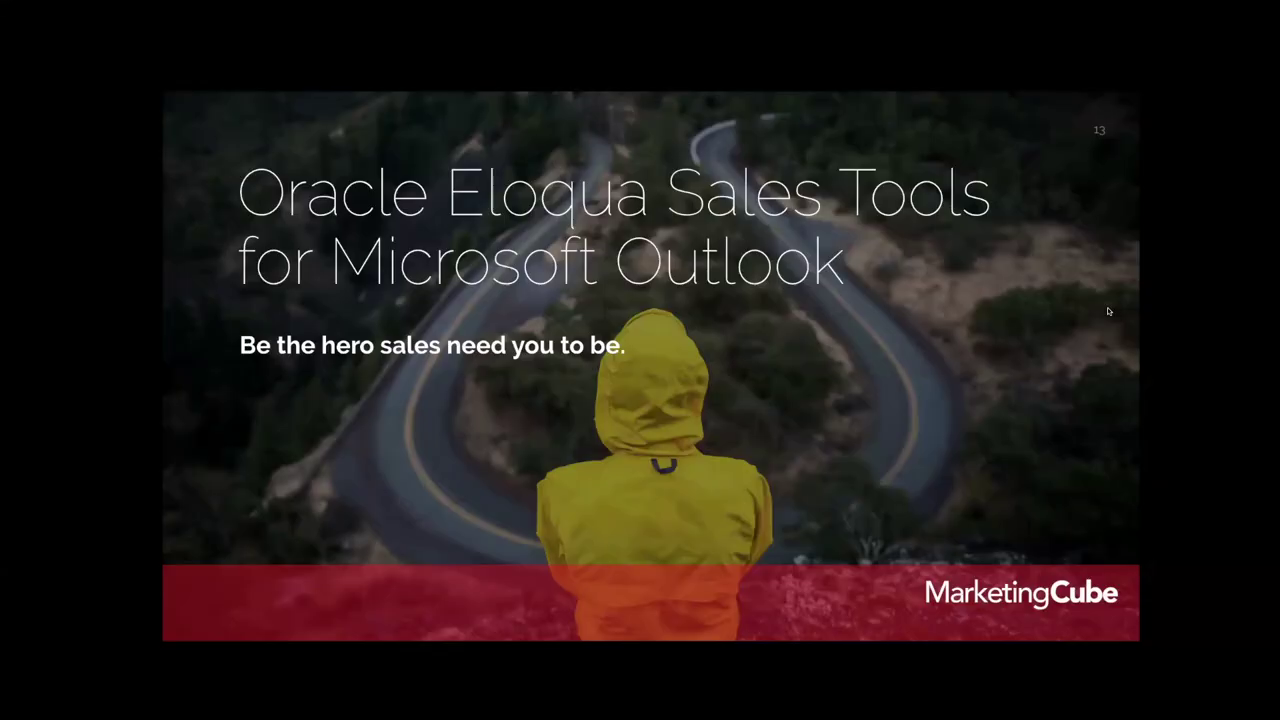
key(Right)
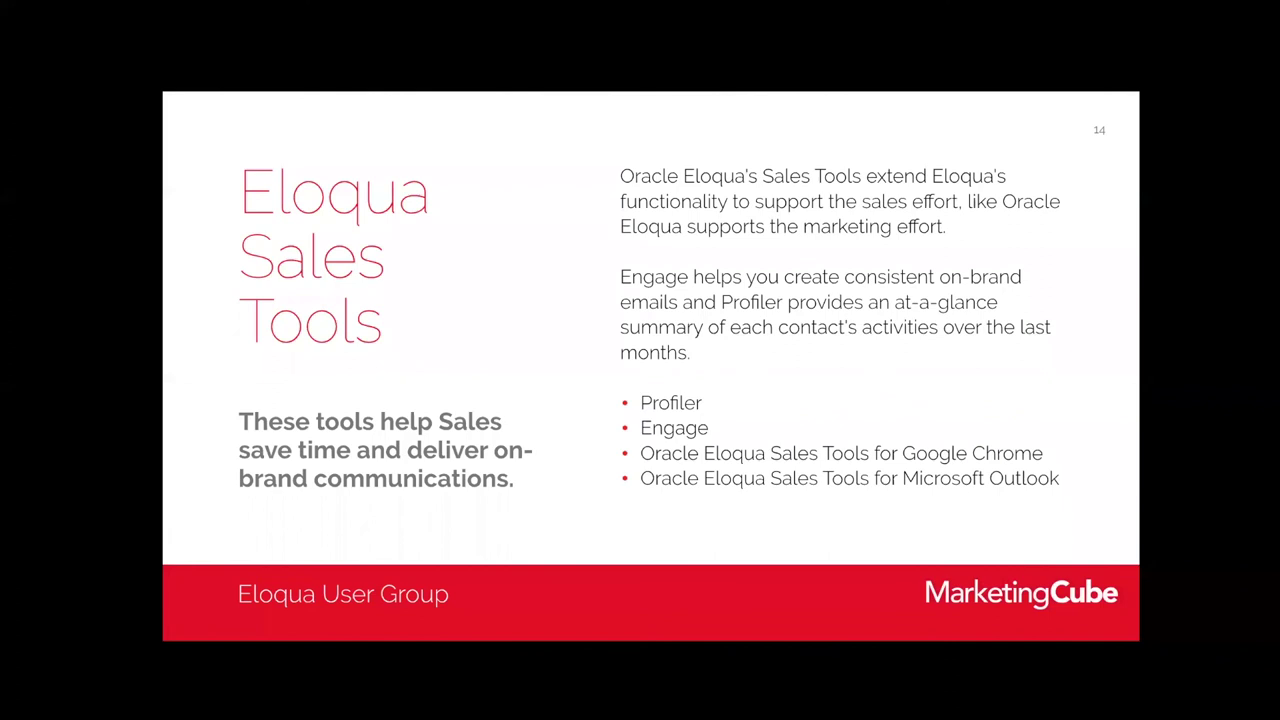